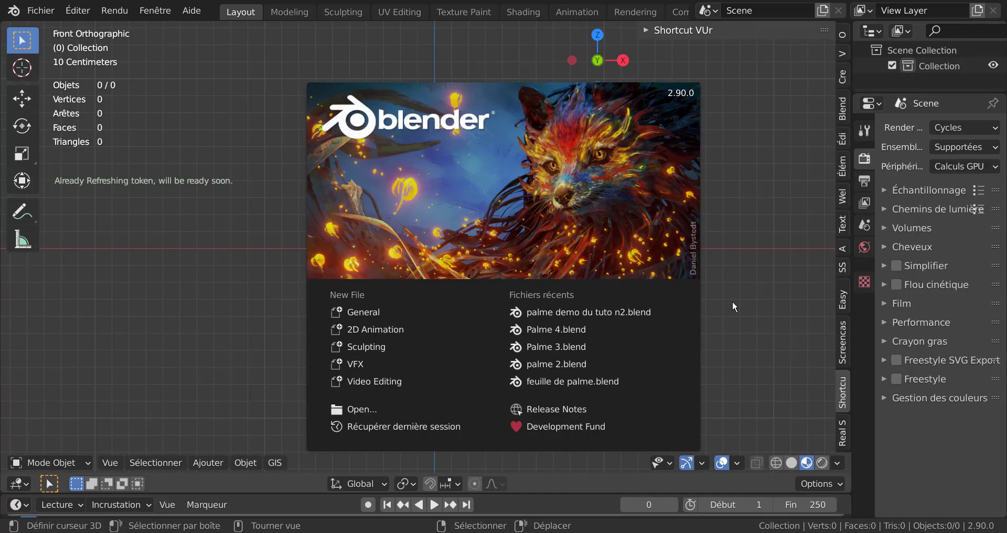
Dismiss the splash screen and add a 32-vertex circle mesh named Cercle
left_click(733, 305)
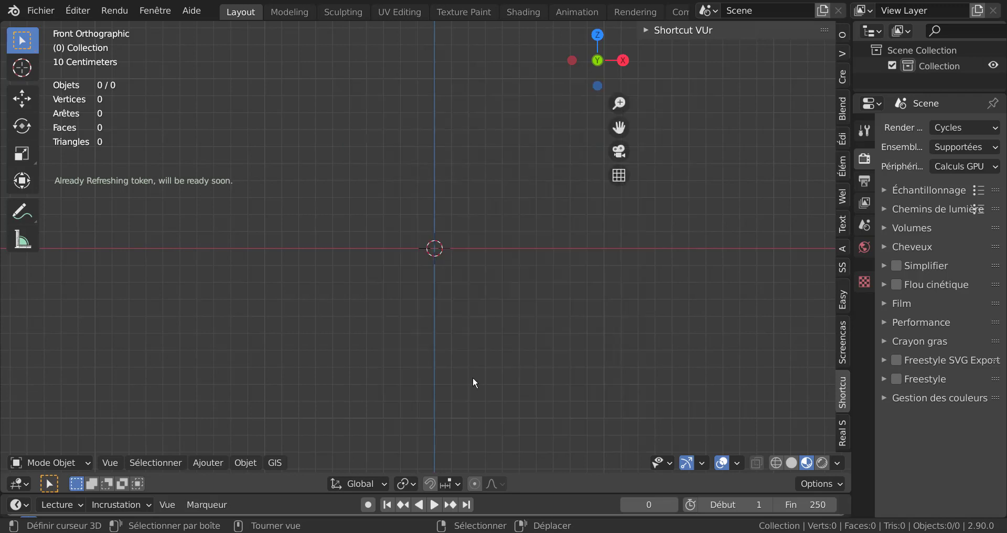
left_click(257, 464)
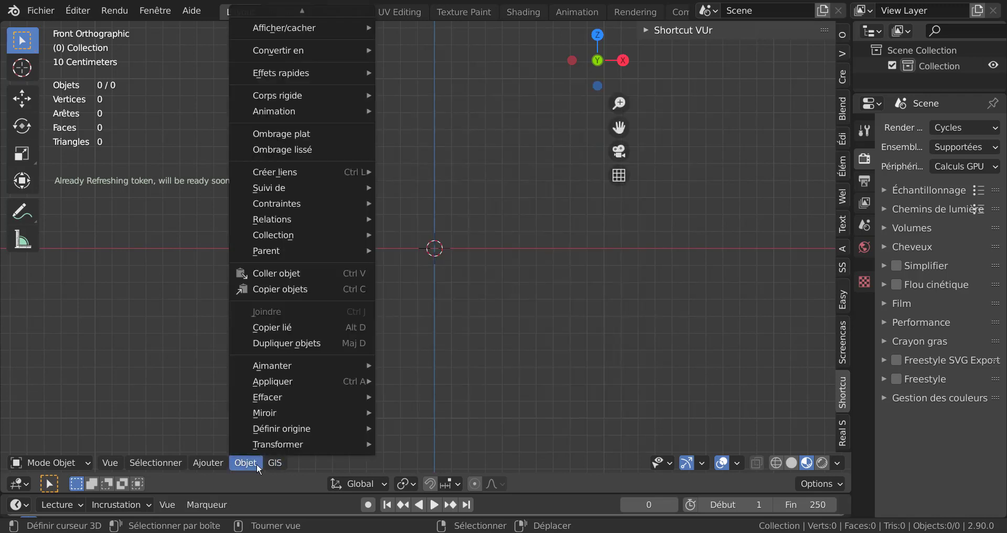
mouse_move(222, 444)
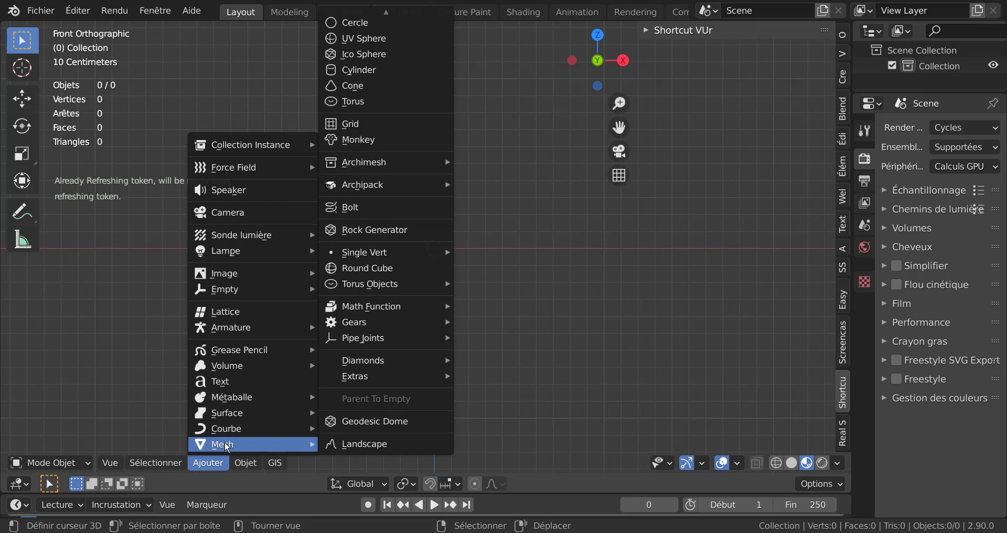
left_click(363, 22)
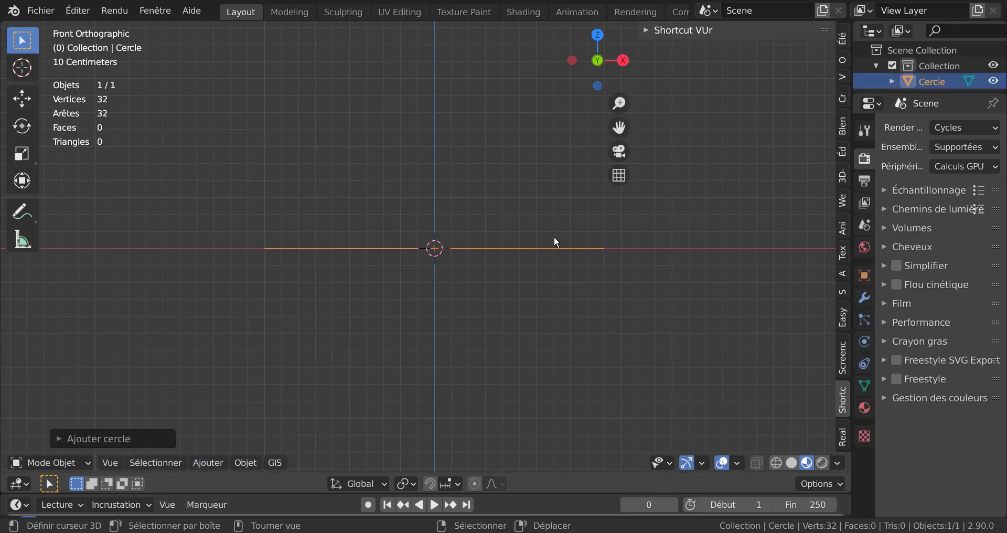
Switch to top view and enter Edit Mode on the circle with all vertices deselected
key("KP_7")
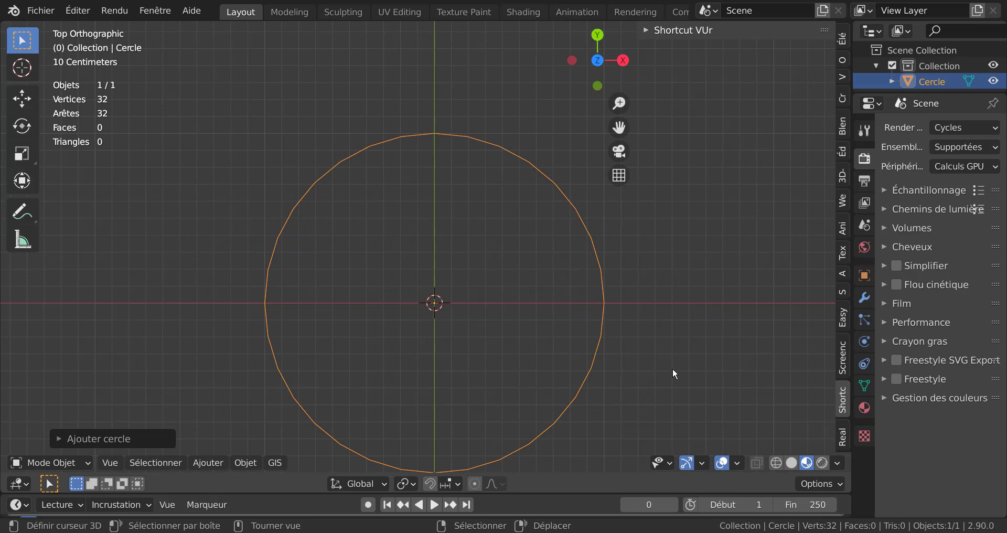
middle_click_drag(684, 366, 678, 316, "shift")
key("Tab")
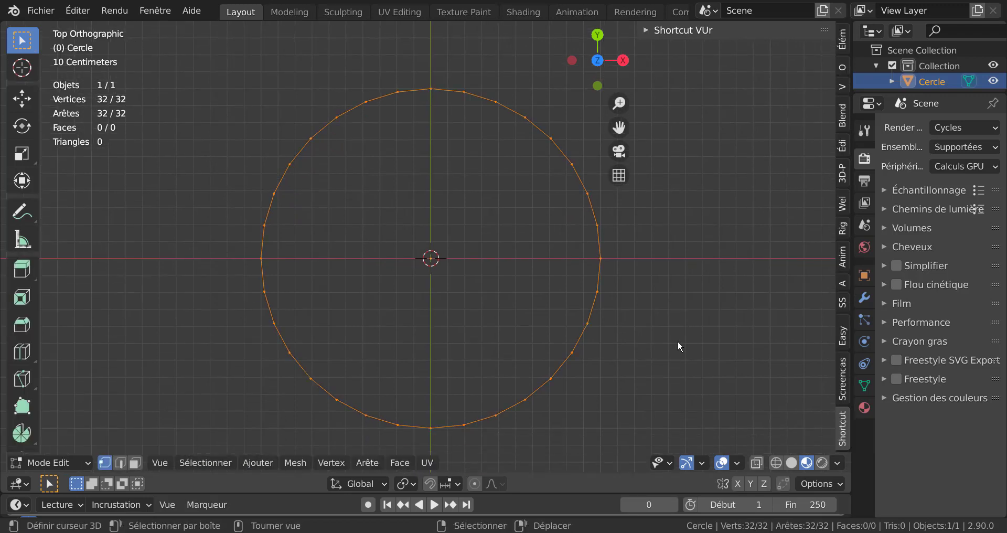
scroll(635, 360, "down", 1)
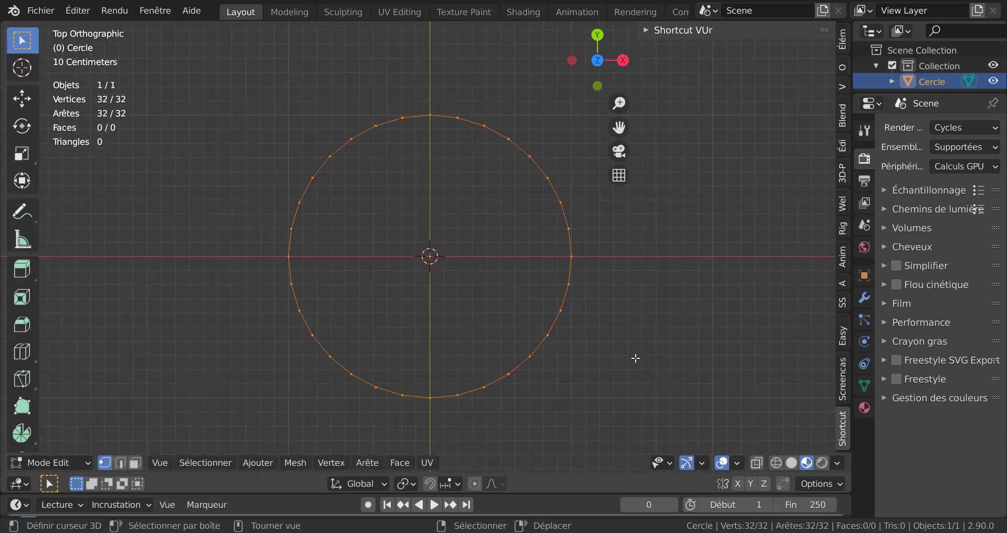
key("alt+a")
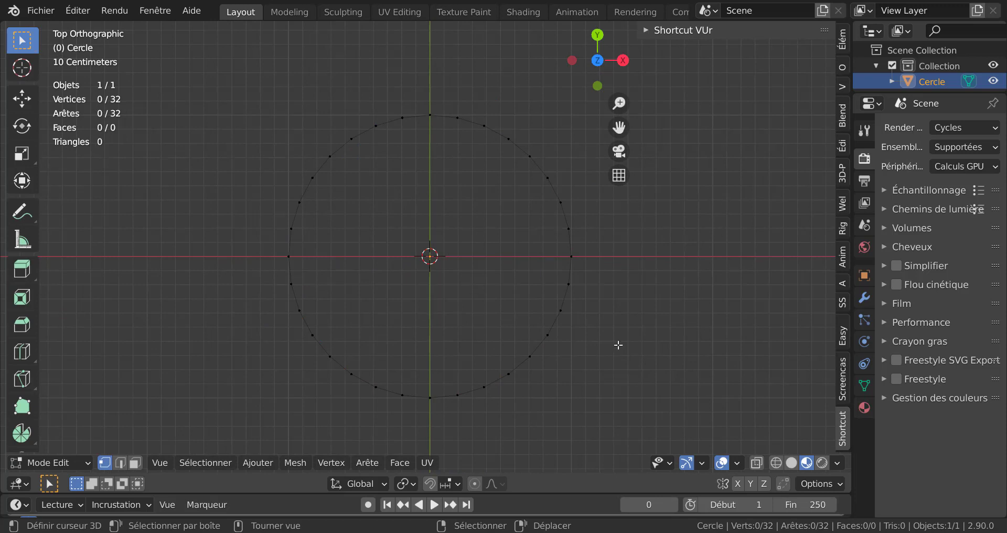
Circle-select the lower-half vertices and delete them, leaving a 17-vertex upper arc
key("c")
mouse_move(566, 296)
left_mouse_down()
mouse_move(495, 371)
mouse_move(416, 395)
mouse_move(338, 366)
mouse_move(292, 288)
left_mouse_up()
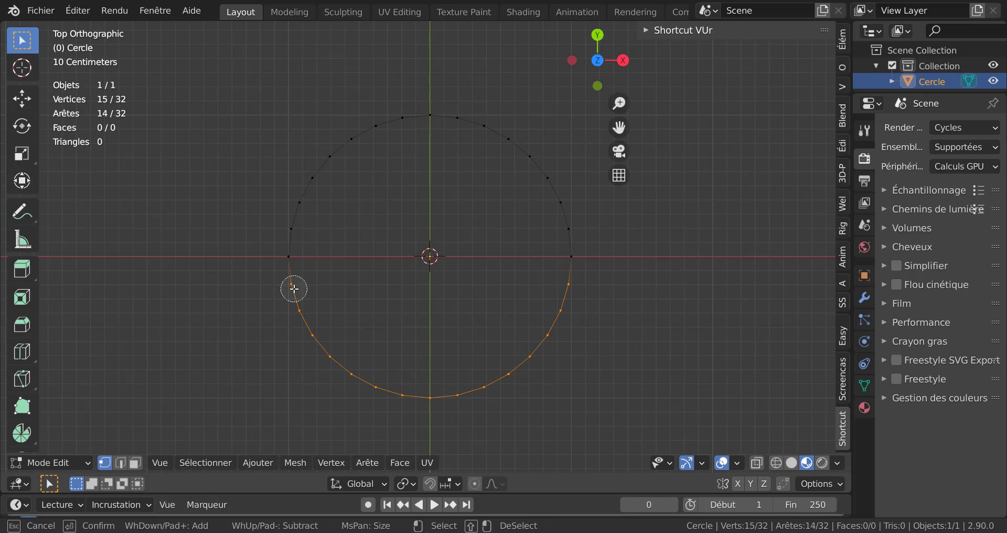
key("Escape")
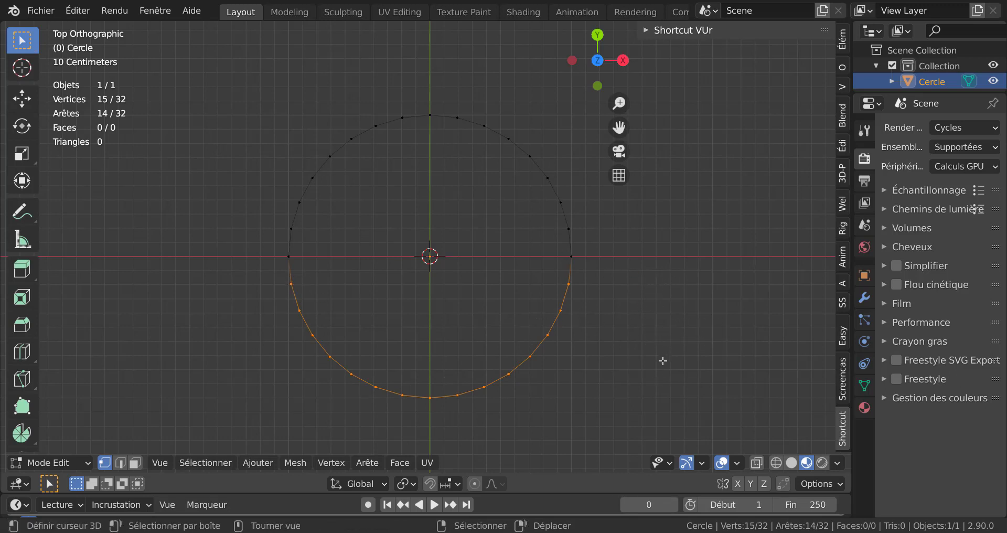
key("s")
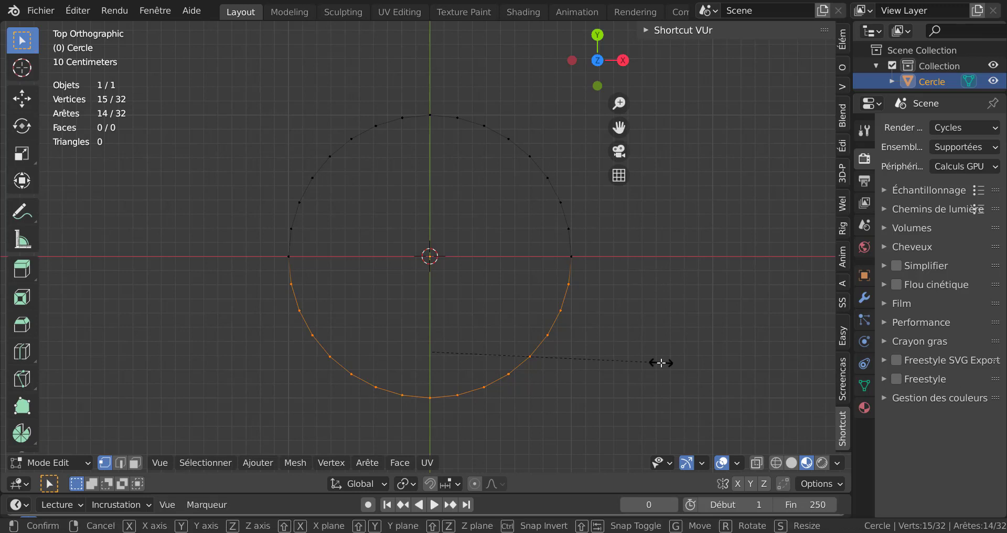
key("Escape")
key("x")
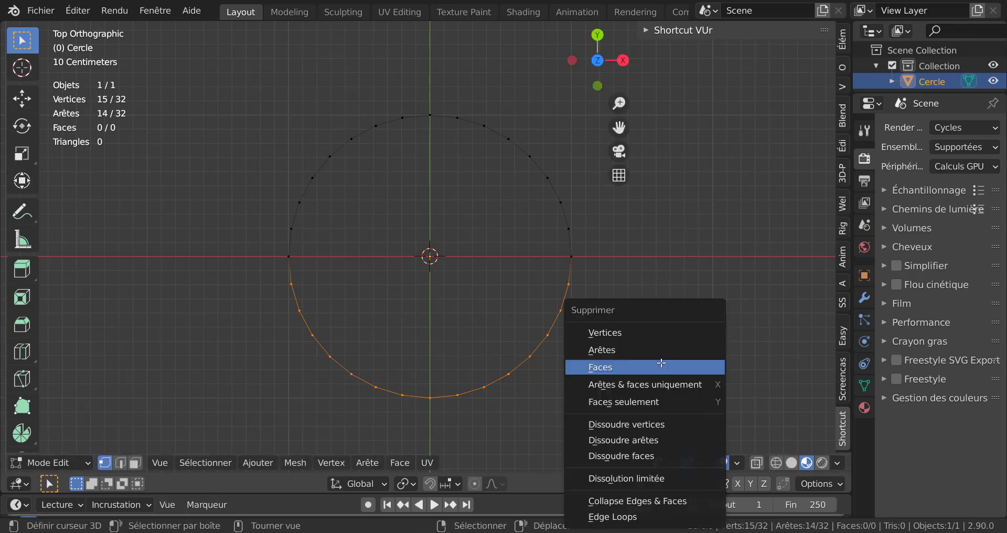
left_click(658, 334)
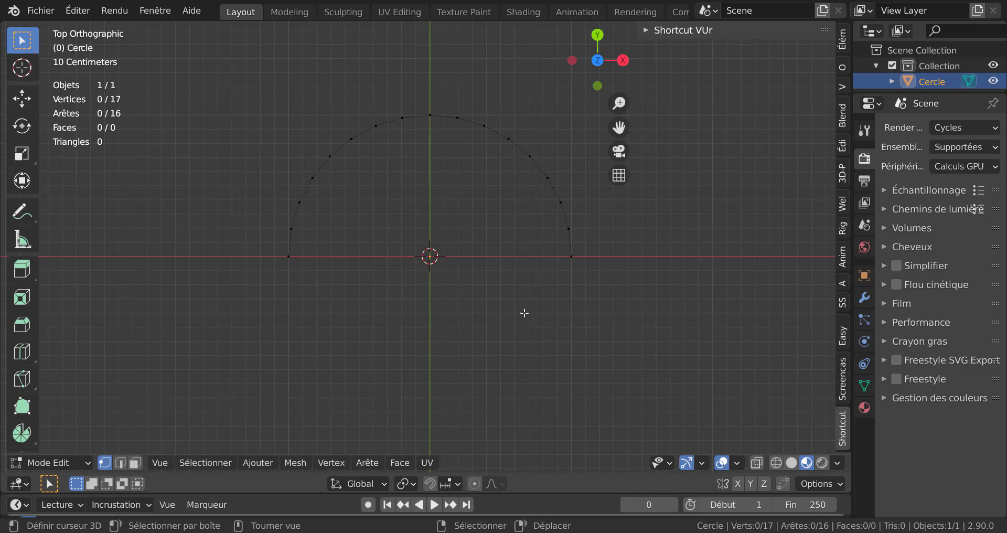
Select the whole arc and scale it twice along X into a thin spike
key("a")
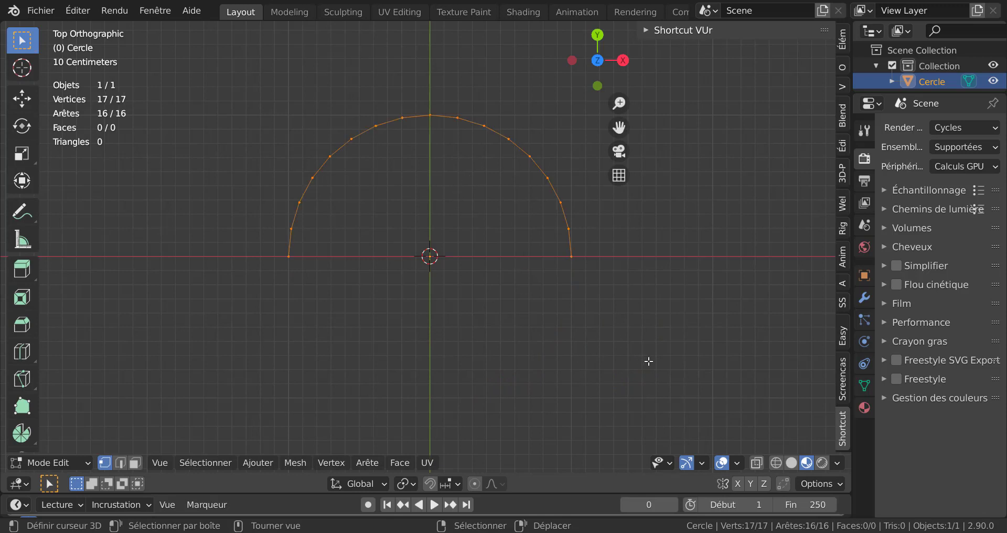
key("s")
key("x")
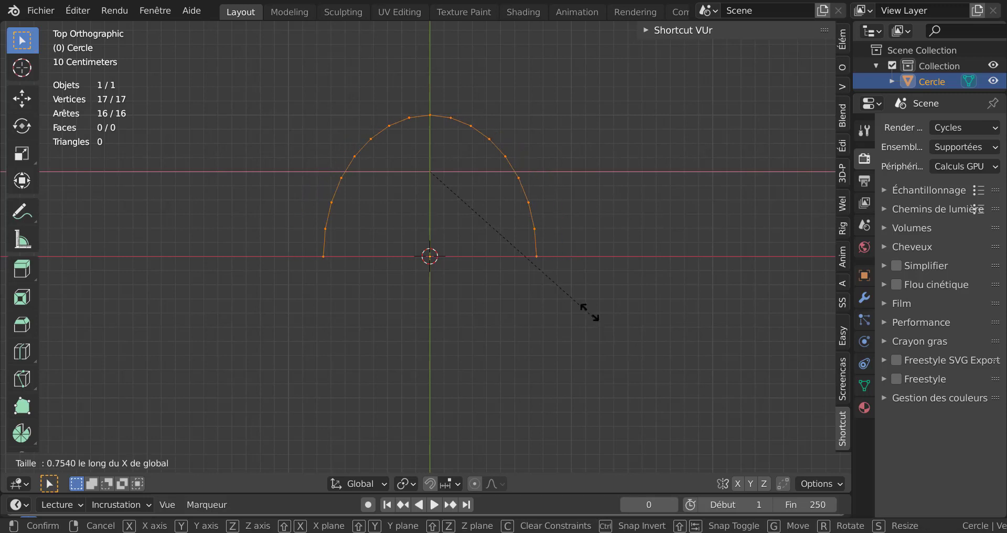
left_click(431, 175)
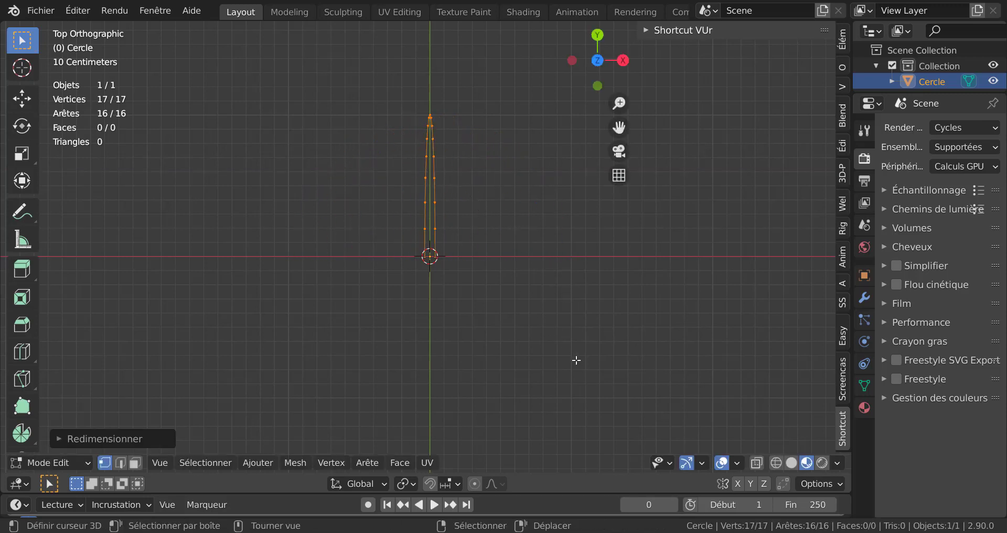
key("s")
key("x")
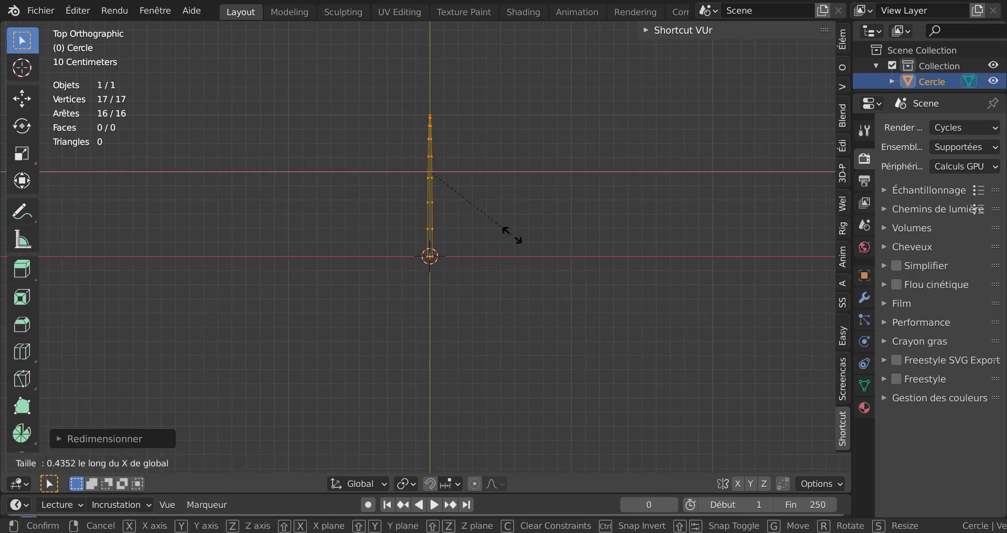
left_click(512, 234)
Zoom and pan along the narrow spike to bring its base into view
scroll(491, 226, "up", 2)
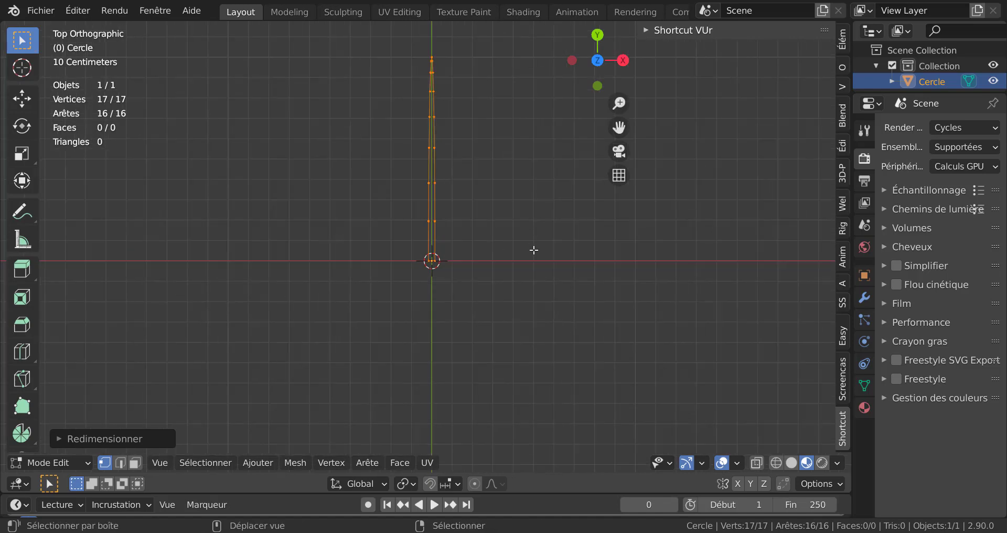
middle_click_drag(491, 226, 549, 386, "shift")
scroll(453, 306, "up", 3)
scroll(453, 306, "up", 2)
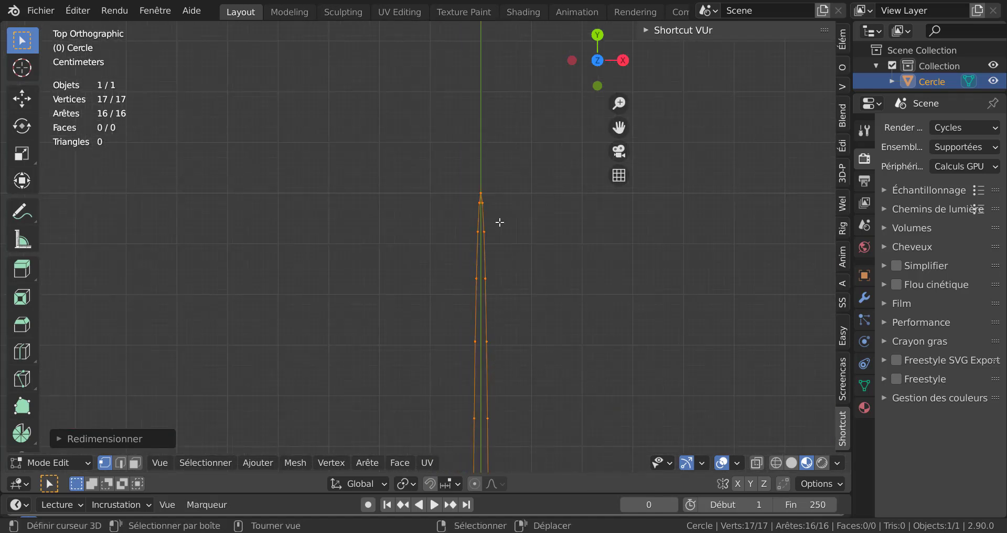
scroll(573, 345, "down", 3)
scroll(574, 414, "down", 2)
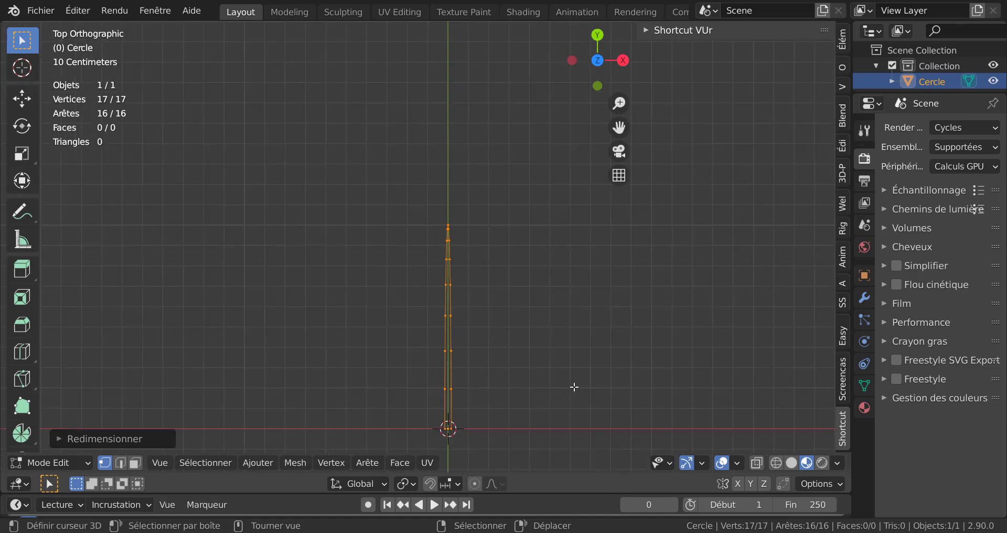
mouse_move(575, 386)
middle_mouse_down("shift")
mouse_move(544, 326)
mouse_move(515, 326)
middle_mouse_up("shift")
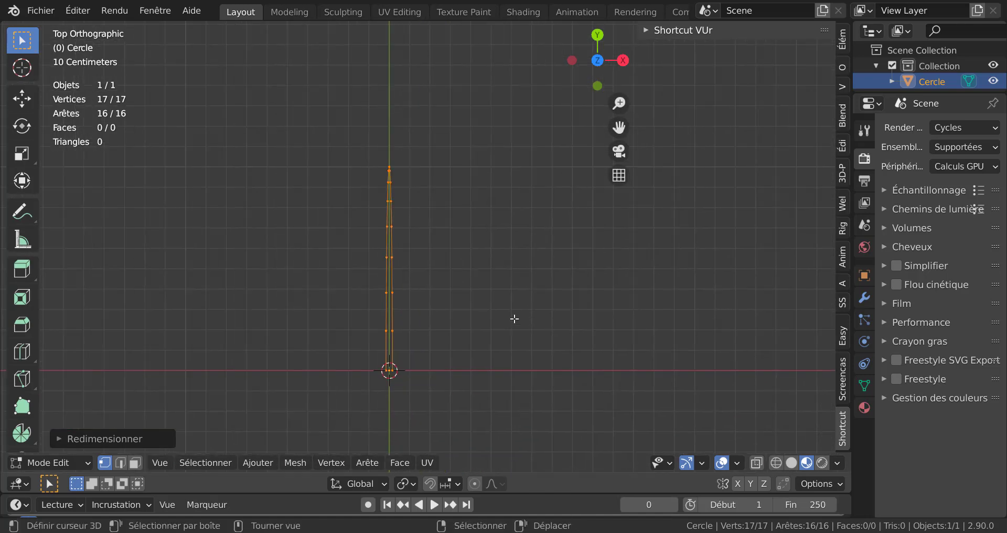
key("q")
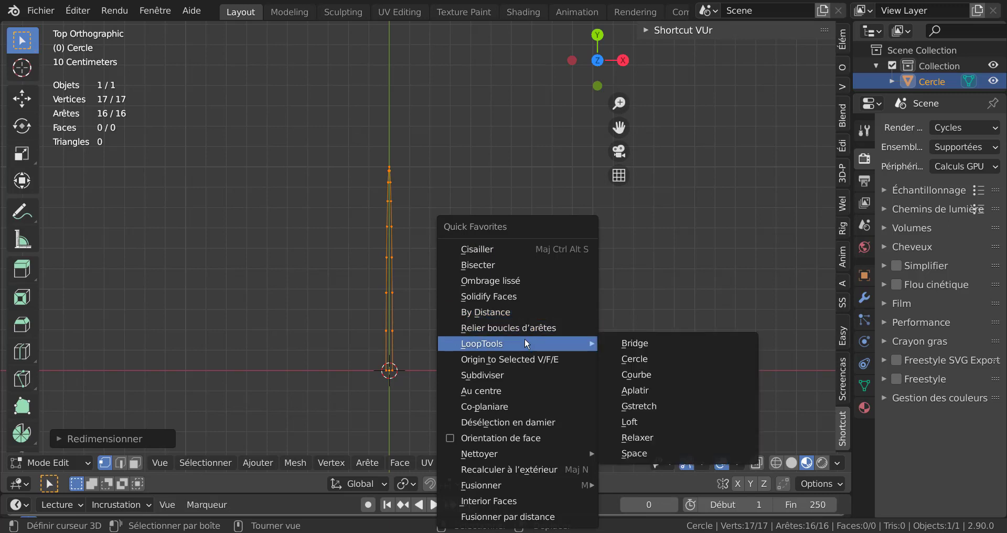
Subdivide the narrow arc's edges with 2 cuts per edge
left_click(508, 375)
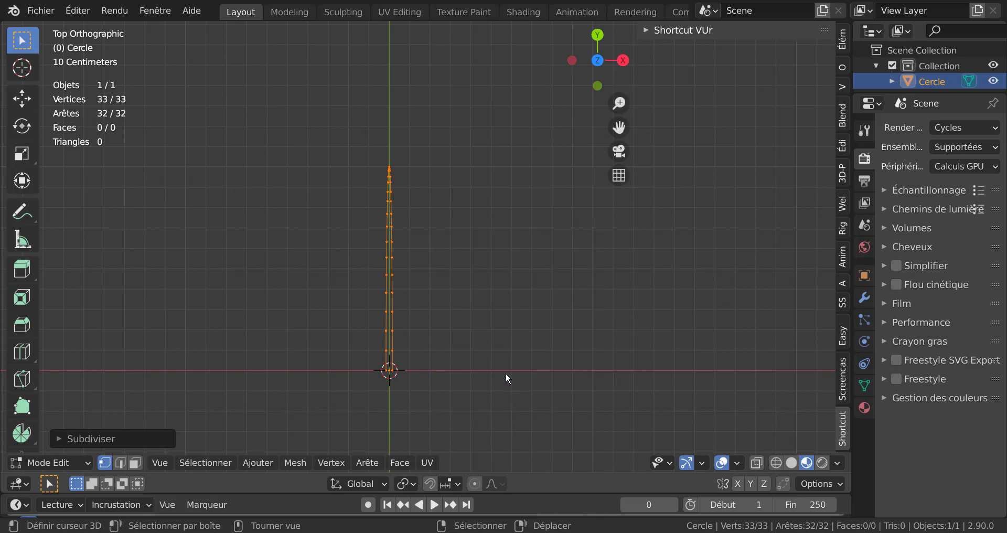
scroll(506, 371, "up", 2)
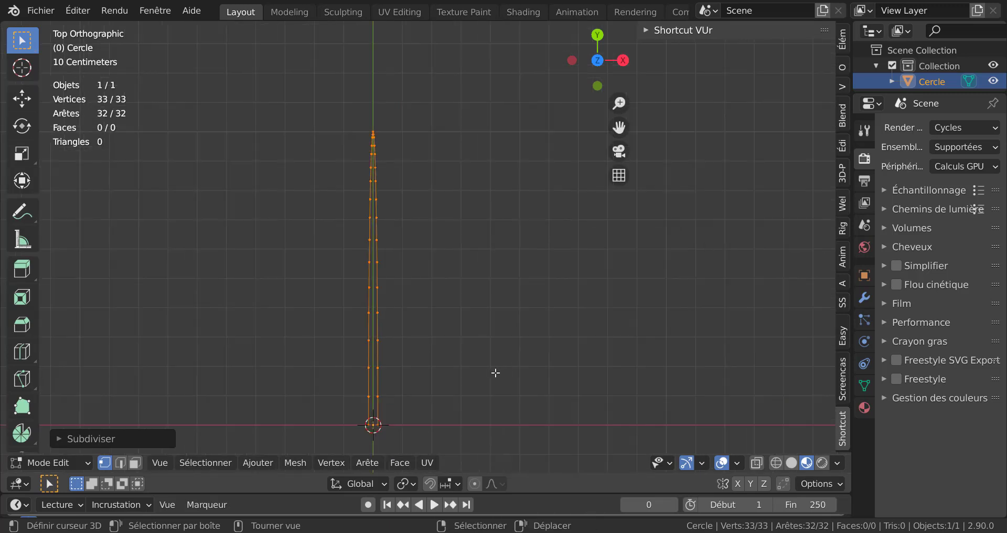
middle_click_drag(495, 371, 535, 326, "shift")
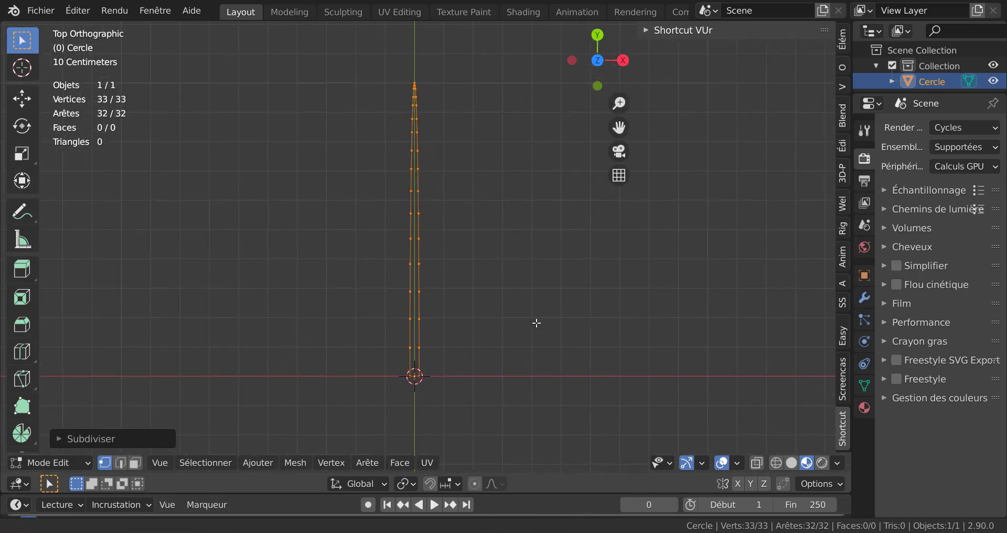
left_click(103, 438)
left_click(258, 330)
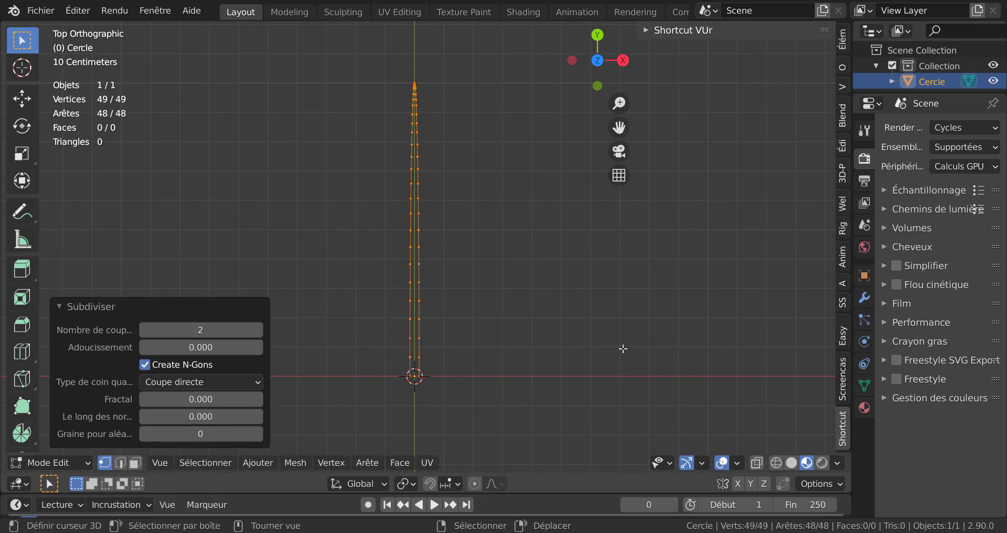
Fill the 49-vertex outline into a single face and zoom in on the strip
scroll(622, 348, "up", 1)
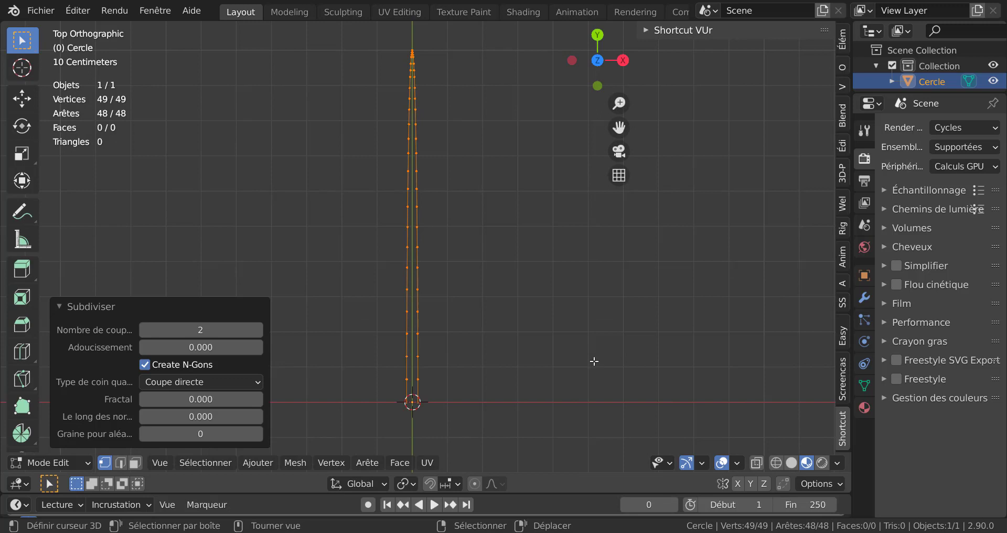
middle_click_drag(594, 359, 605, 356, "shift")
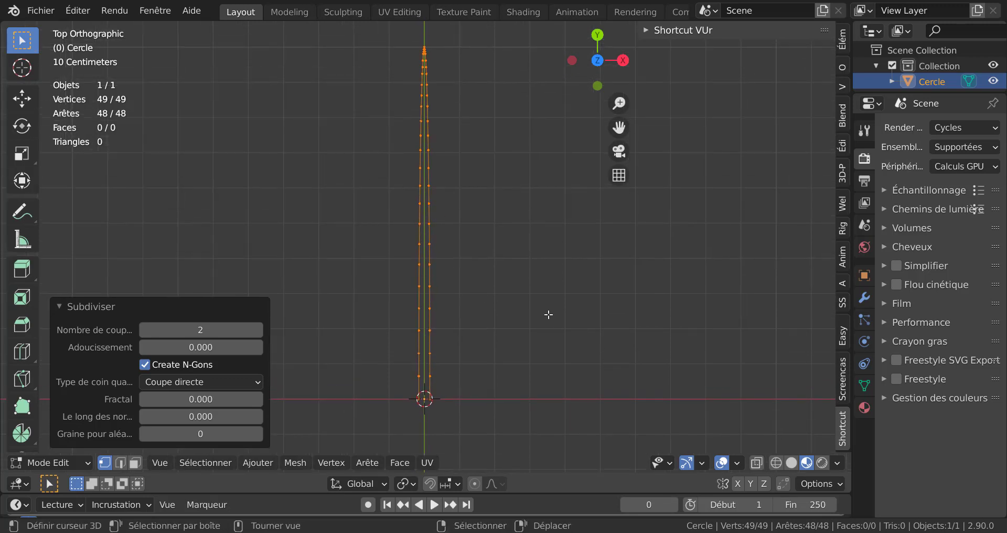
key("f")
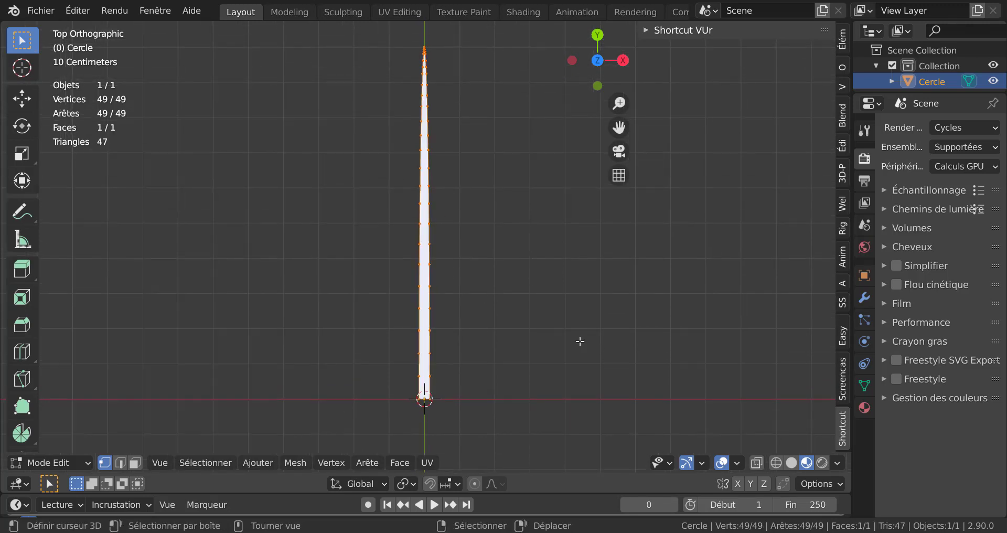
scroll(556, 354, "up", 1)
scroll(547, 362, "up", 1)
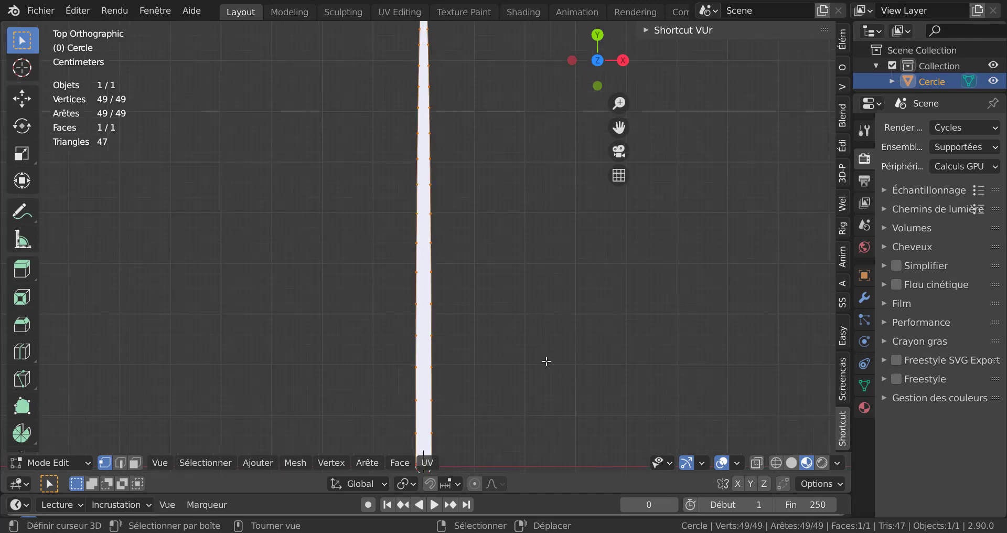
scroll(546, 362, "down", 2)
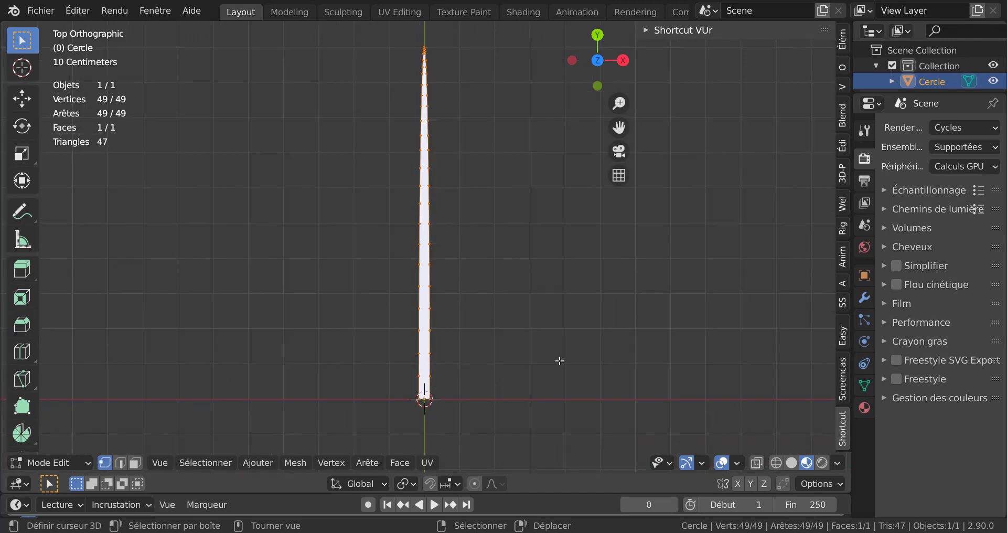
scroll(469, 327, "up", 4)
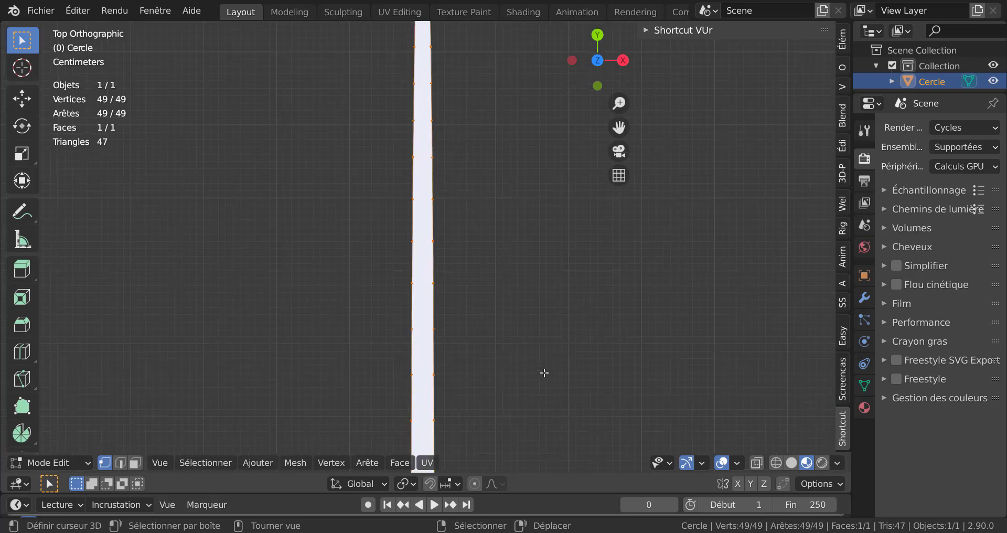
scroll(469, 328, "up", 2)
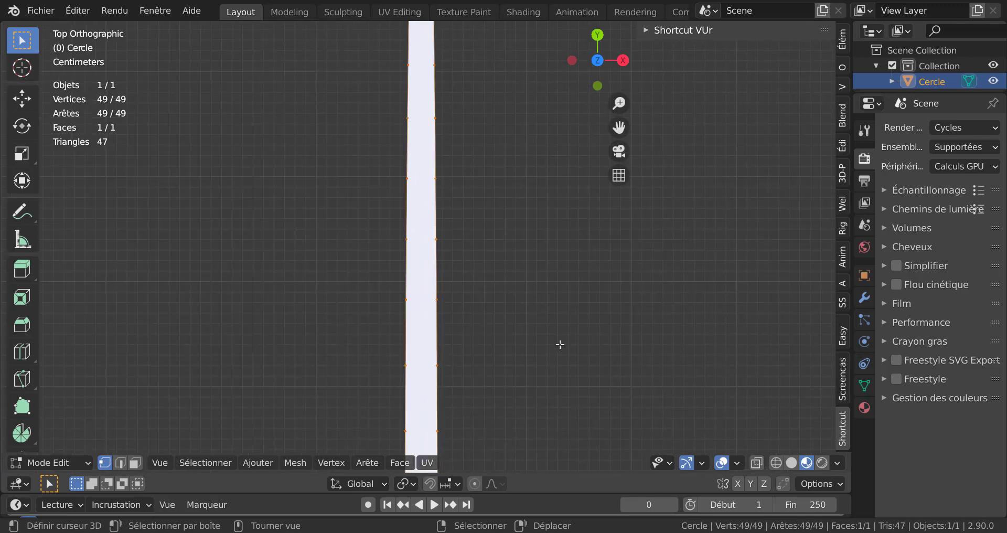
Bevel the strip's vertices at 0.00242 m width with 1 segment, giving 98 vertices
key("ctrl+shift+b")
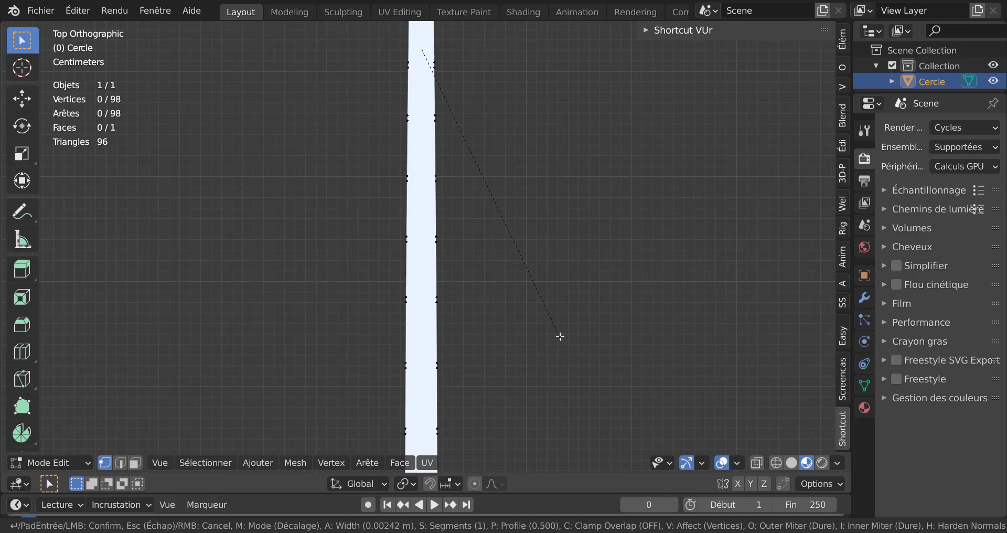
left_click(560, 337)
scroll(461, 349, "up", 4)
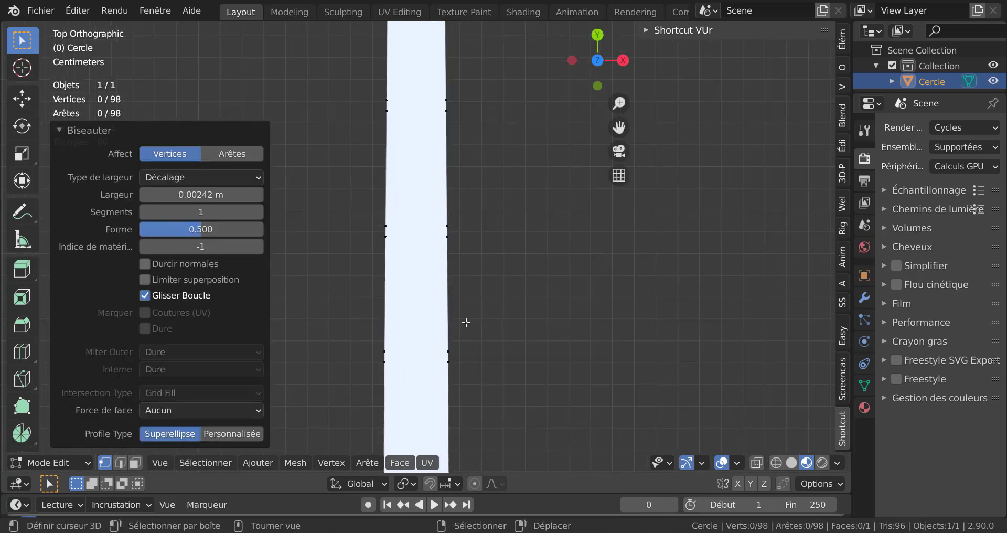
scroll(467, 315, "up", 1)
scroll(471, 253, "down", 3)
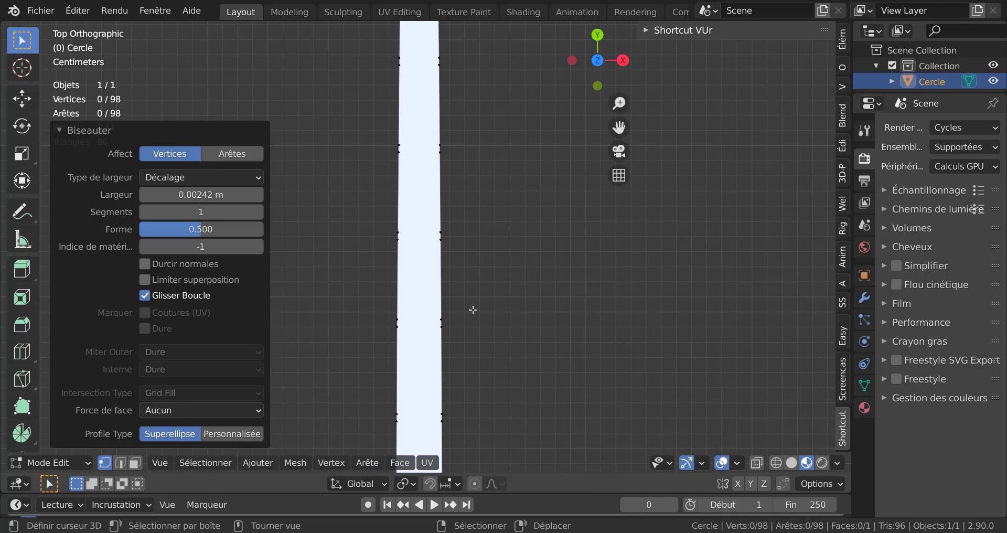
scroll(505, 331, "down", 2)
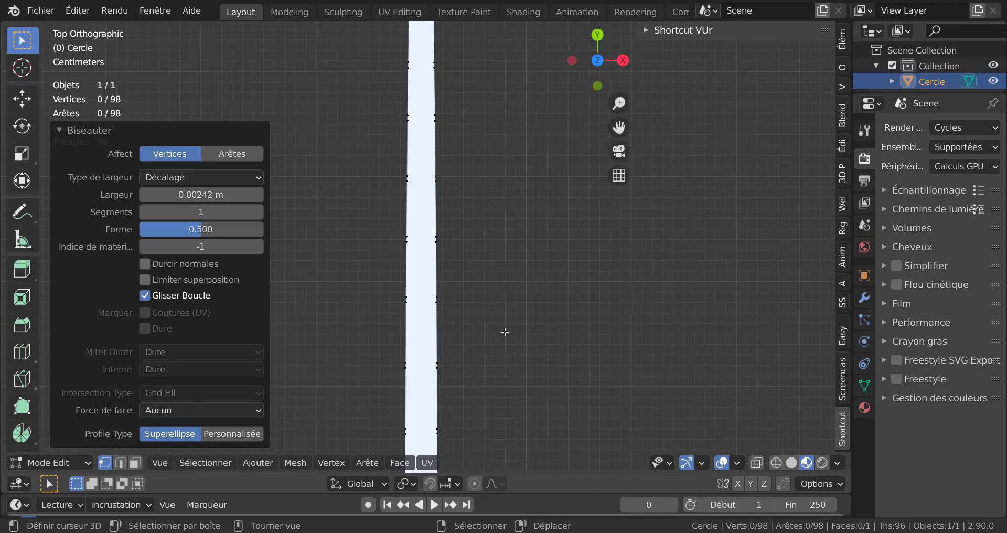
Select all vertices, then Checker Deselect so every other vertex stays selected
key("a")
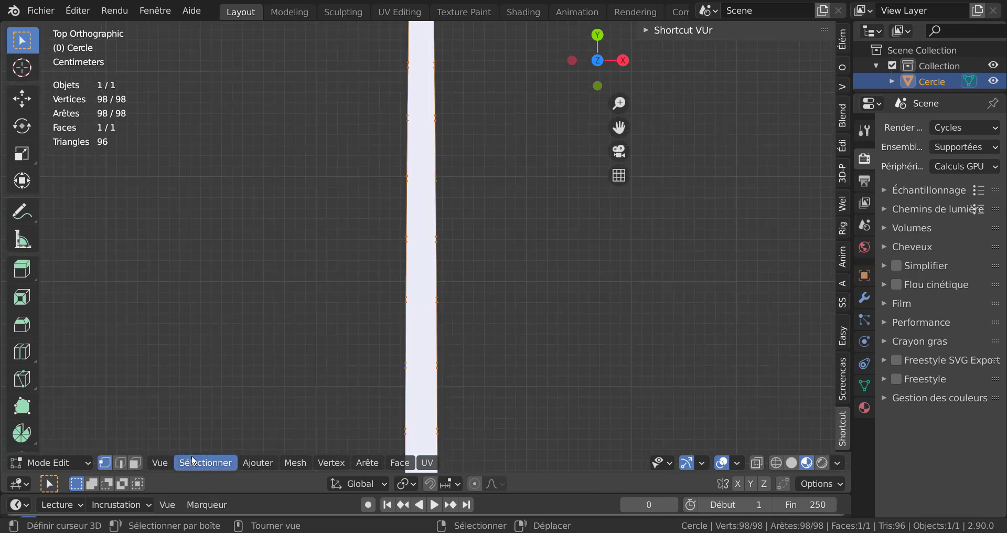
left_click(193, 462)
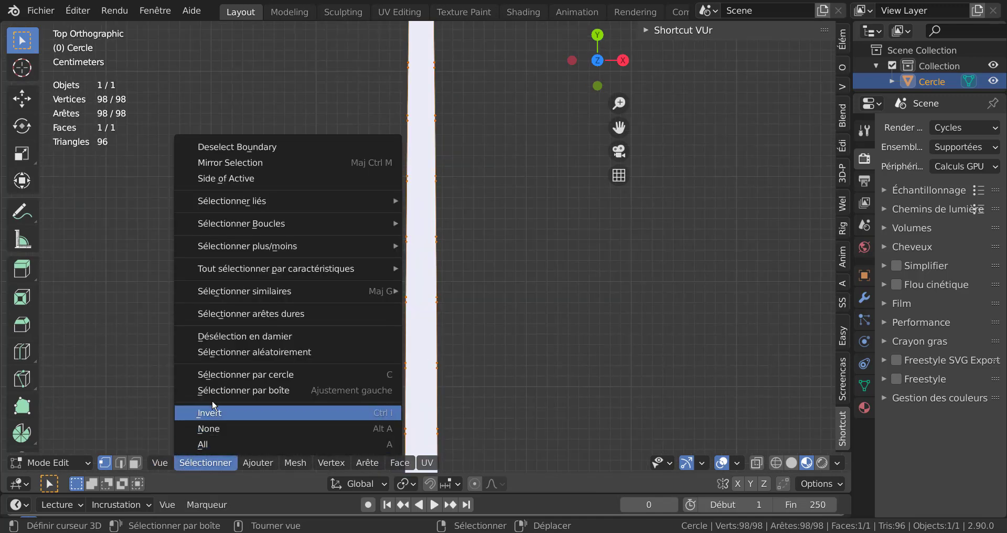
left_click(240, 341)
scroll(488, 282, "up", 3)
scroll(488, 282, "up", 2)
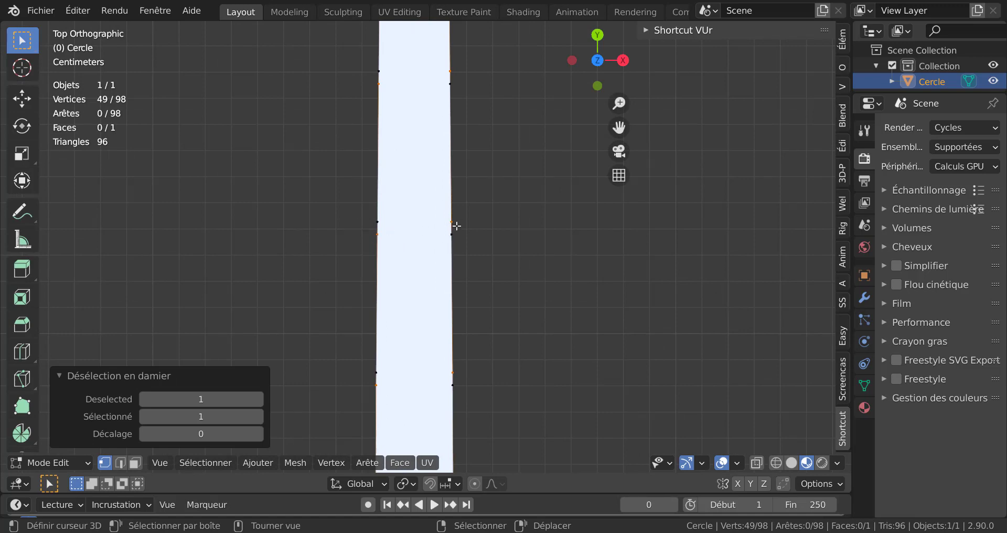
scroll(467, 233, "down", 5)
scroll(488, 257, "down", 5)
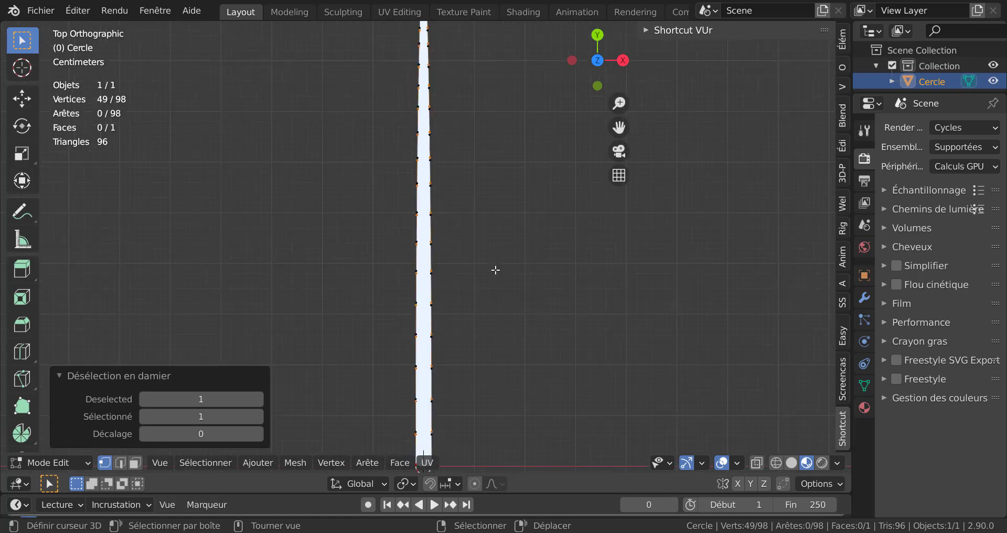
scroll(497, 269, "down", 2)
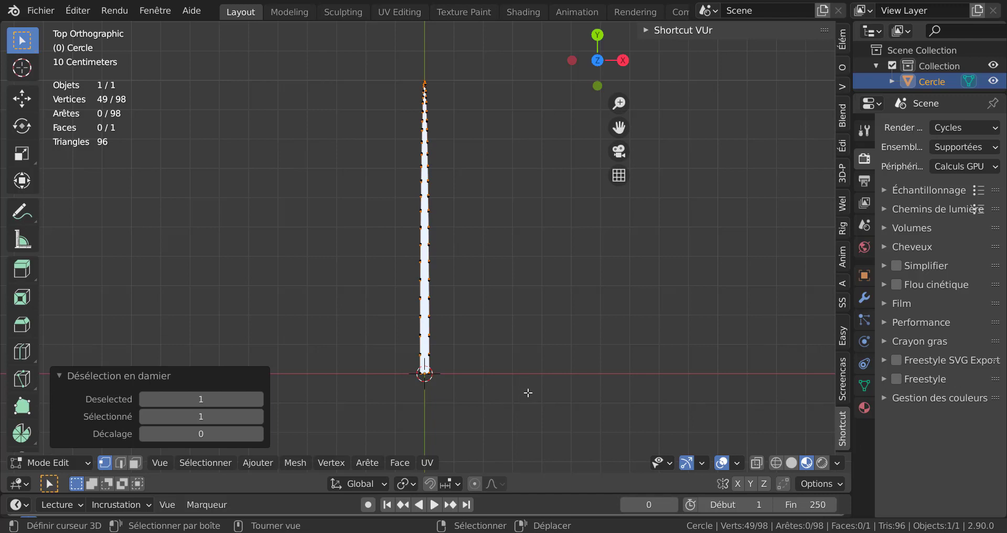
middle_click_drag(528, 385, 527, 293, "shift")
scroll(528, 293, "up", 3)
scroll(512, 310, "up", 2)
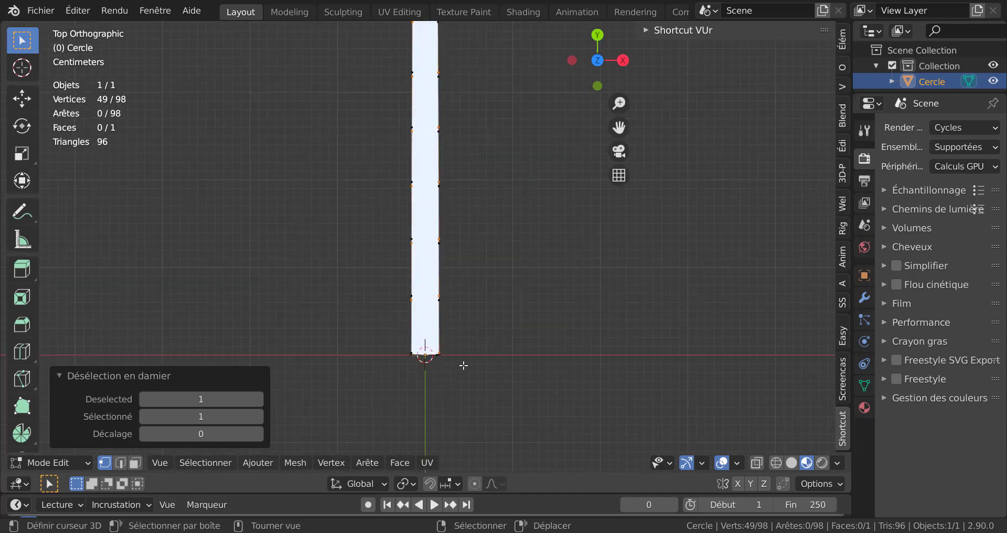
Circle-select to deselect the vertices at the strip's base
key("c")
left_click_drag(416, 353, 477, 353, "shift")
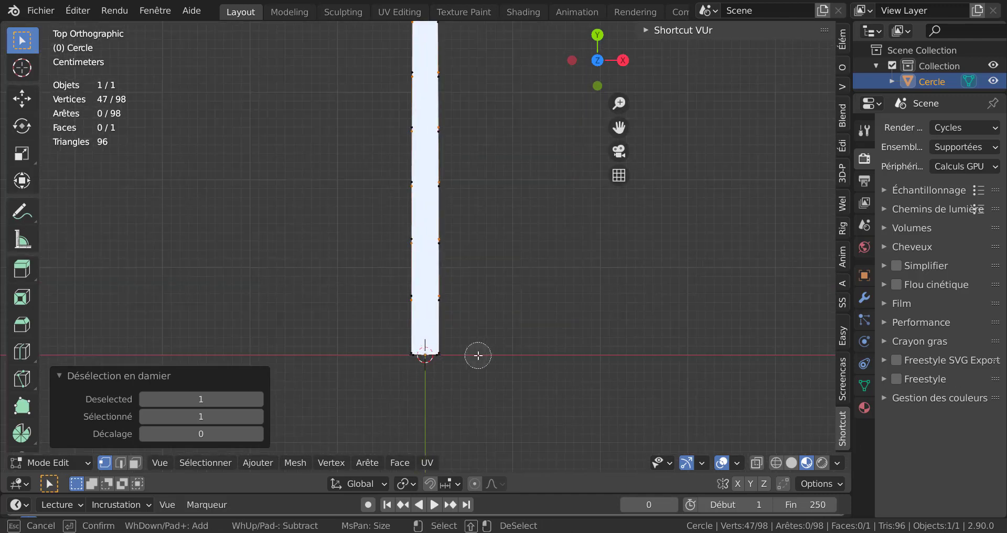
right_click(518, 361)
scroll(527, 360, "down", 1)
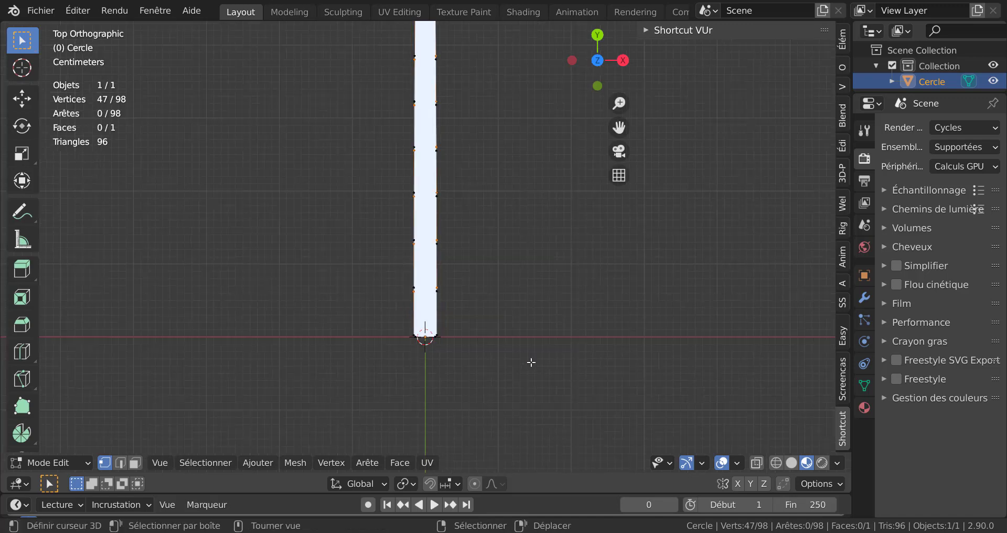
scroll(528, 354, "down", 2)
scroll(483, 356, "down", 1)
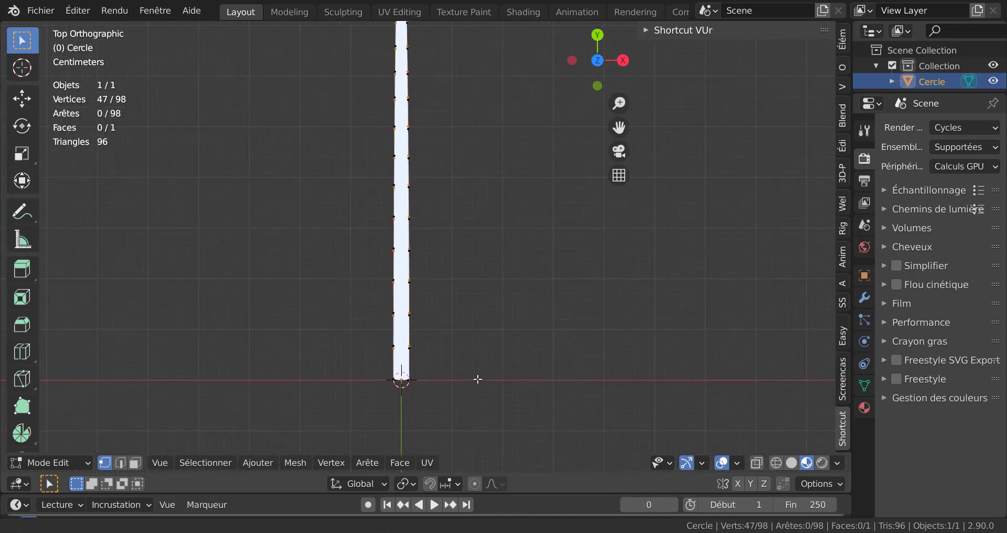
scroll(479, 356, "down", 1)
scroll(472, 362, "up", 1)
scroll(467, 364, "up", 2)
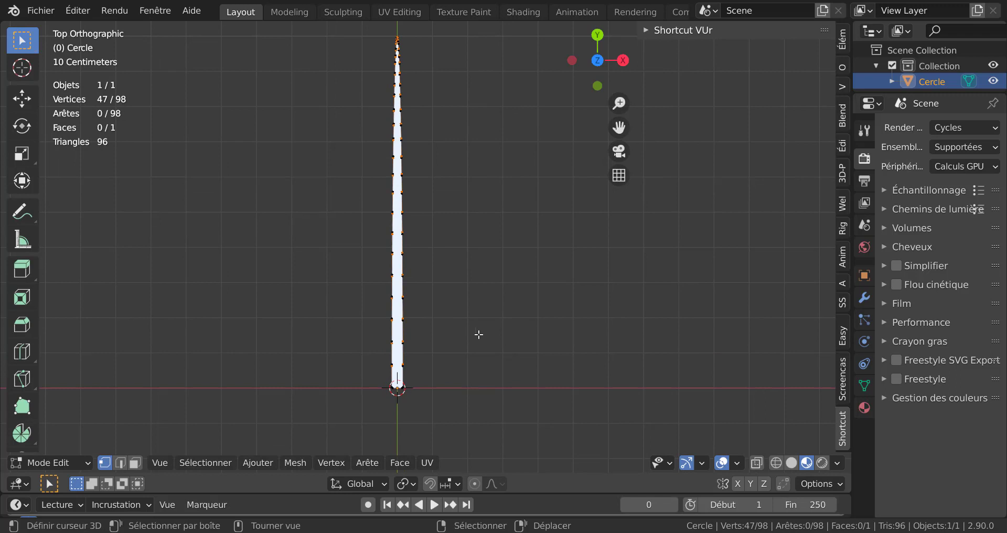
Scale the selected vertices 9.906 along X and move them upward along Y
key("s")
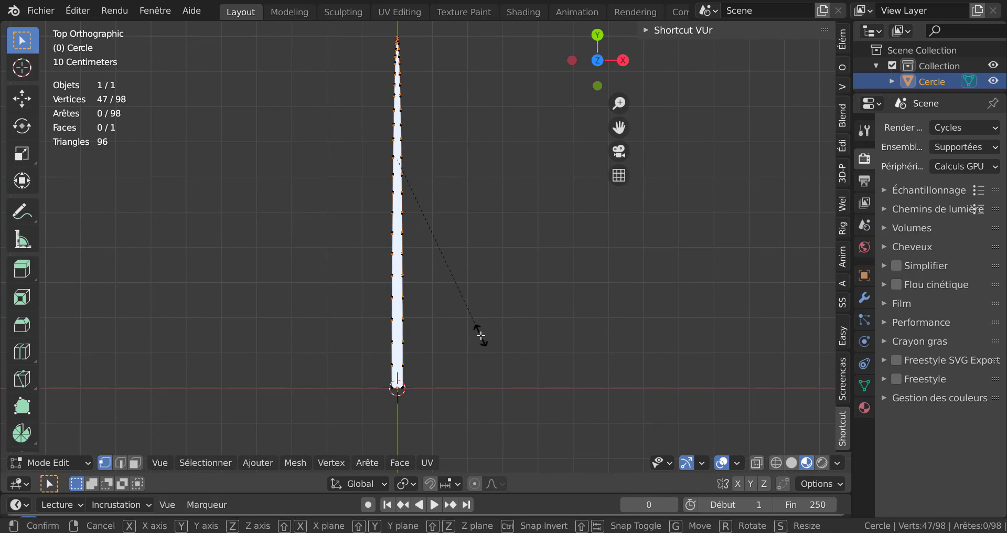
key("x")
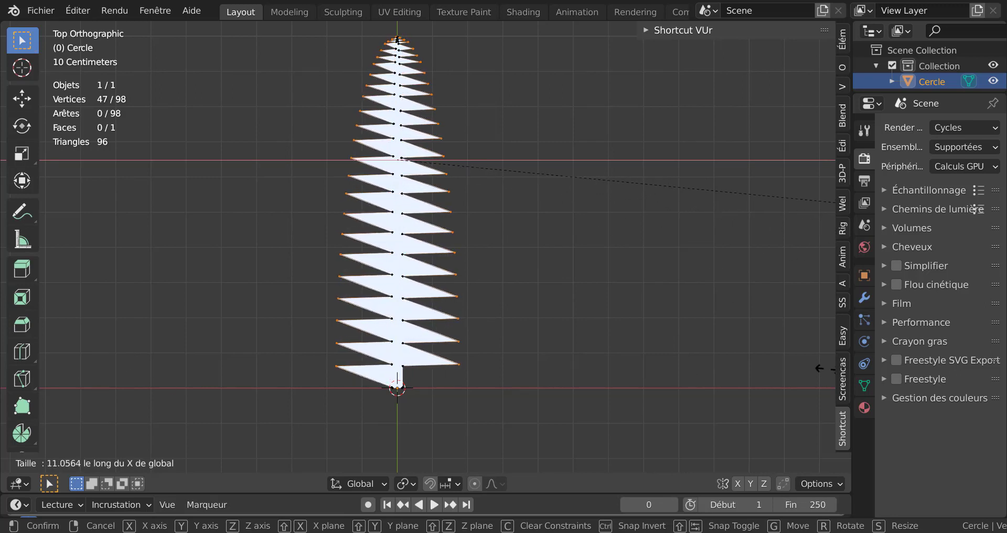
left_click(615, 361)
scroll(577, 352, "down", 1)
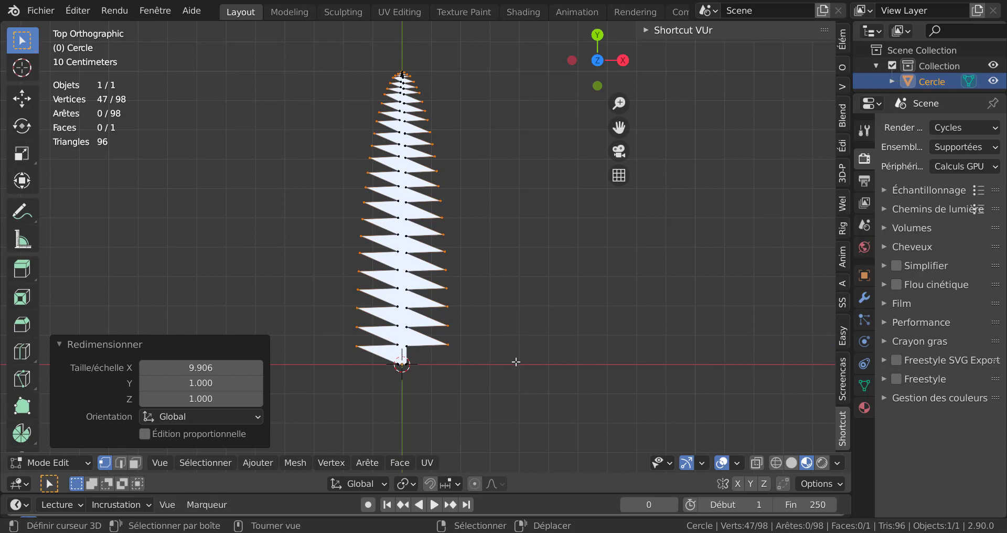
key("g")
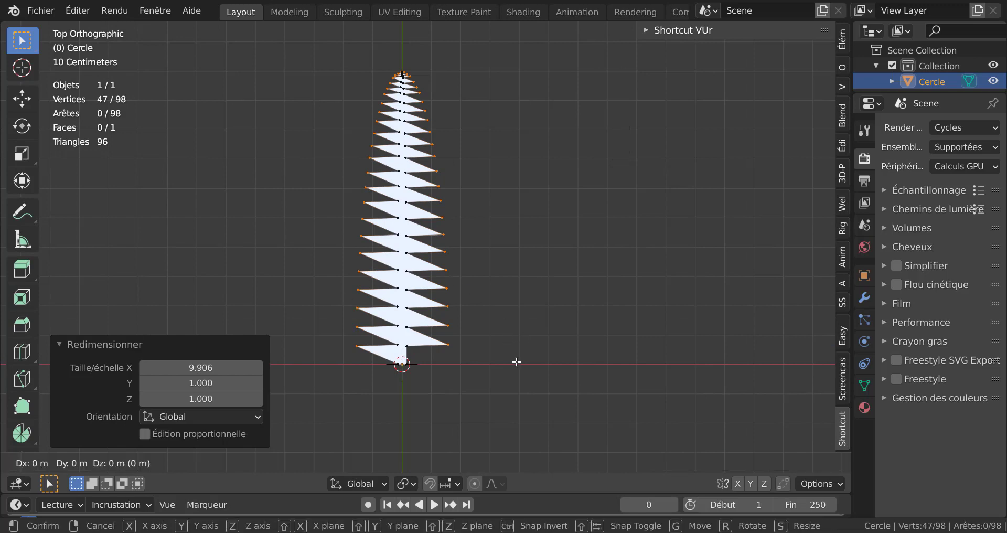
key("y")
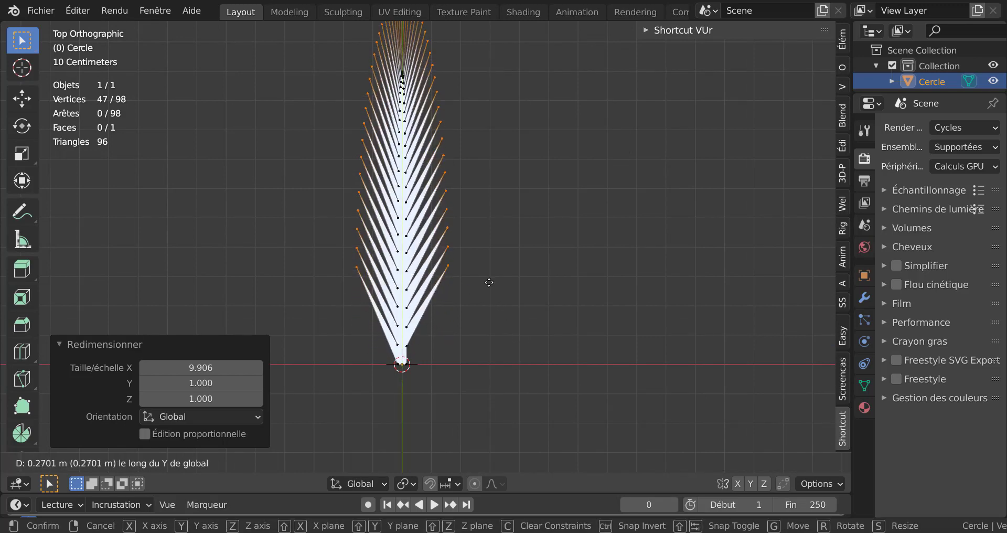
left_click(489, 283)
Return the Cercle leaf to Object Mode and orbit around it to inspect the feather shape
scroll(489, 281, "down", 2)
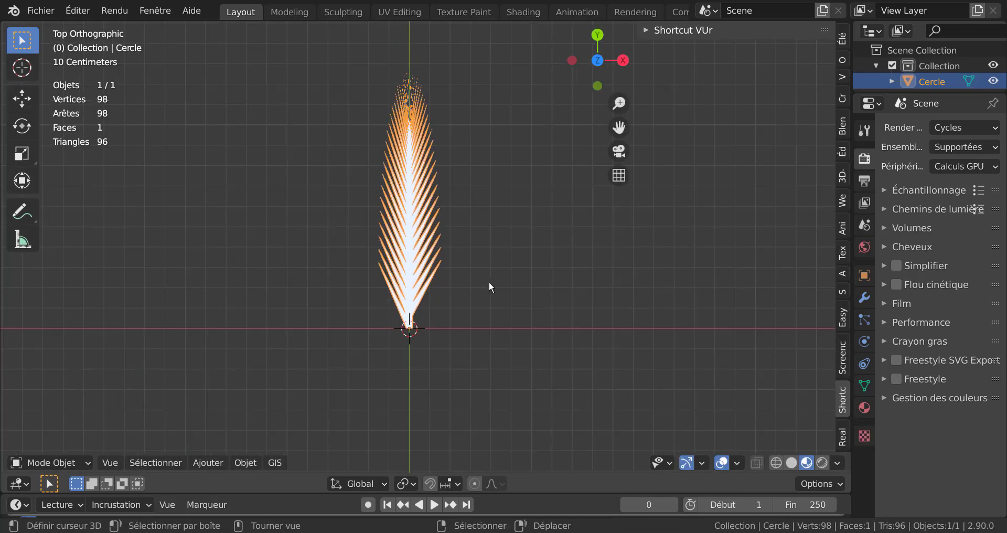
mouse_move(503, 310)
middle_mouse_down()
mouse_move(446, 268)
mouse_move(512, 238)
mouse_move(511, 227)
middle_mouse_up()
scroll(446, 267, "up", 3)
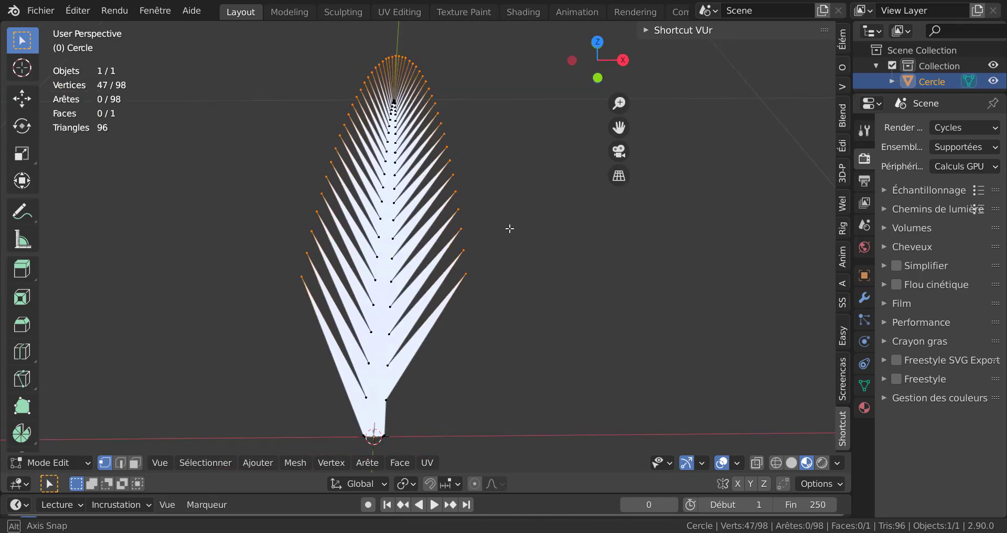
key("Tab")
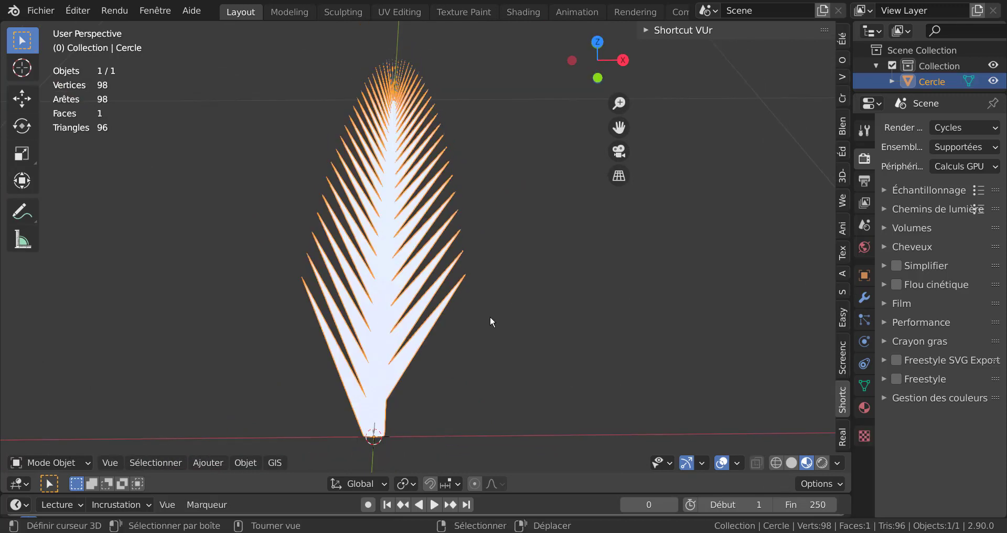
middle_click_drag(401, 392, 369, 370)
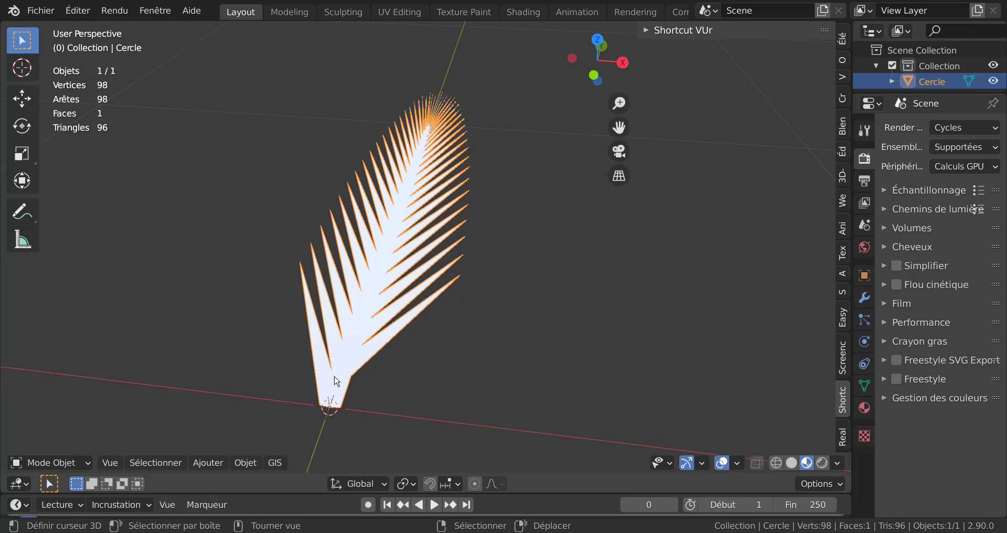
middle_click_drag(537, 429, 495, 392)
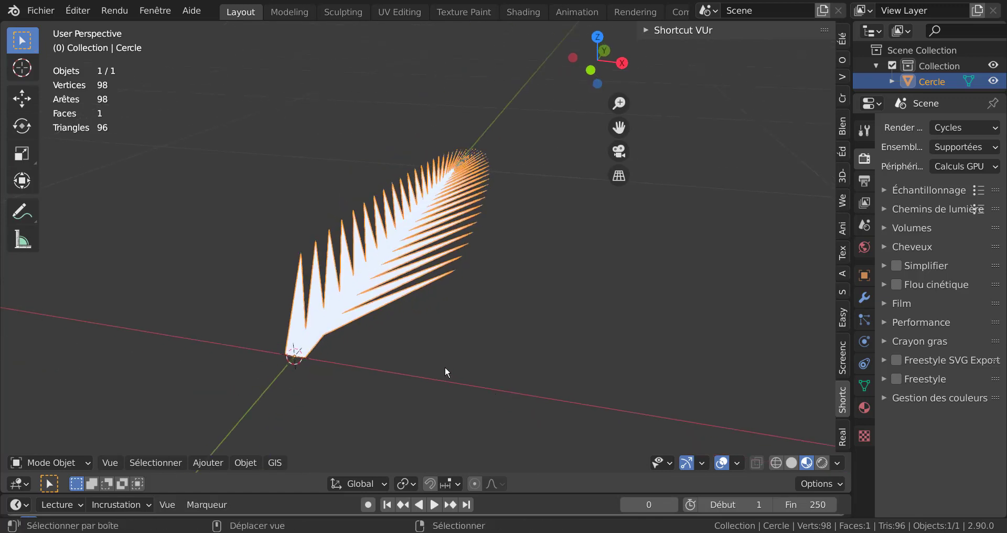
middle_click_drag(445, 367, 484, 383)
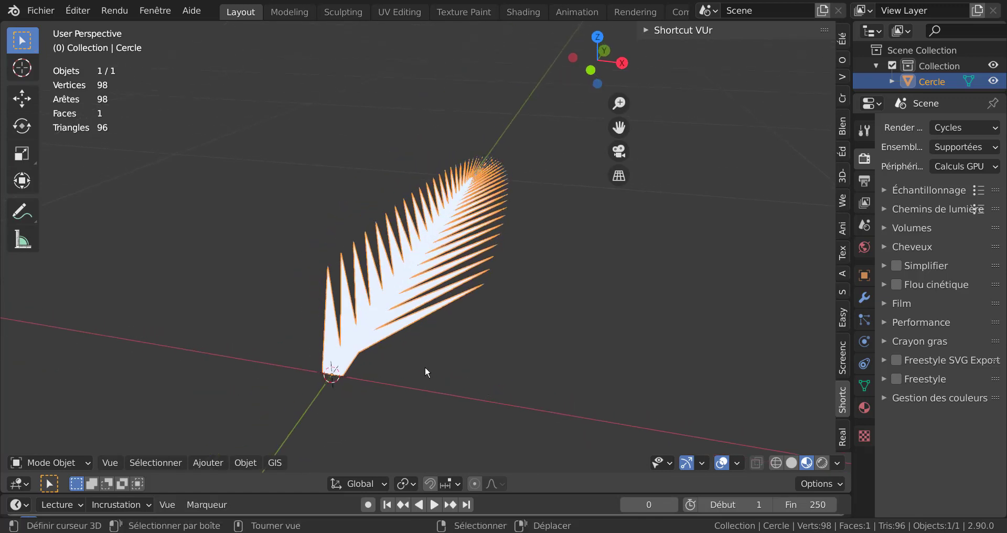
mouse_move(482, 367)
middle_mouse_down()
mouse_move(474, 410)
mouse_move(505, 363)
mouse_move(475, 371)
middle_mouse_up()
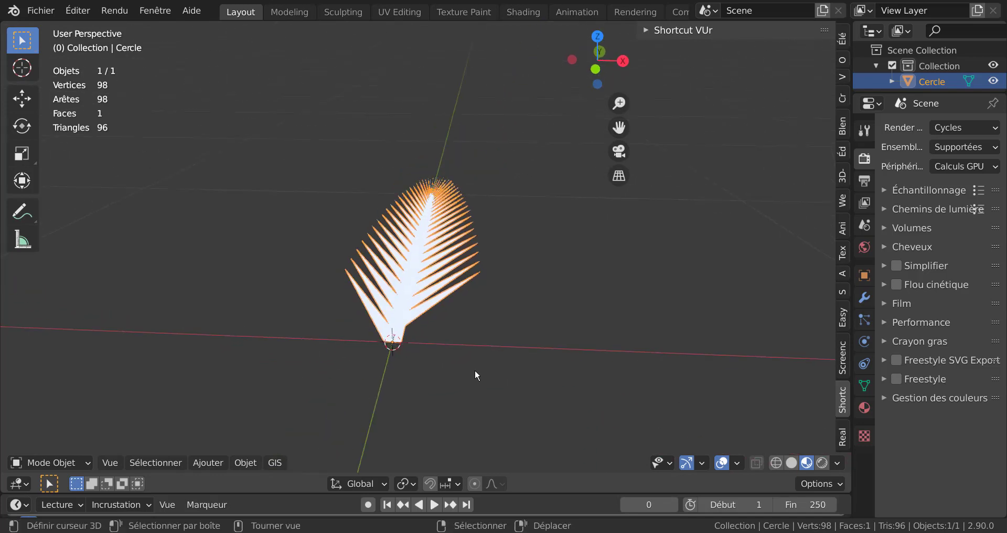
scroll(269, 416, "down", 2)
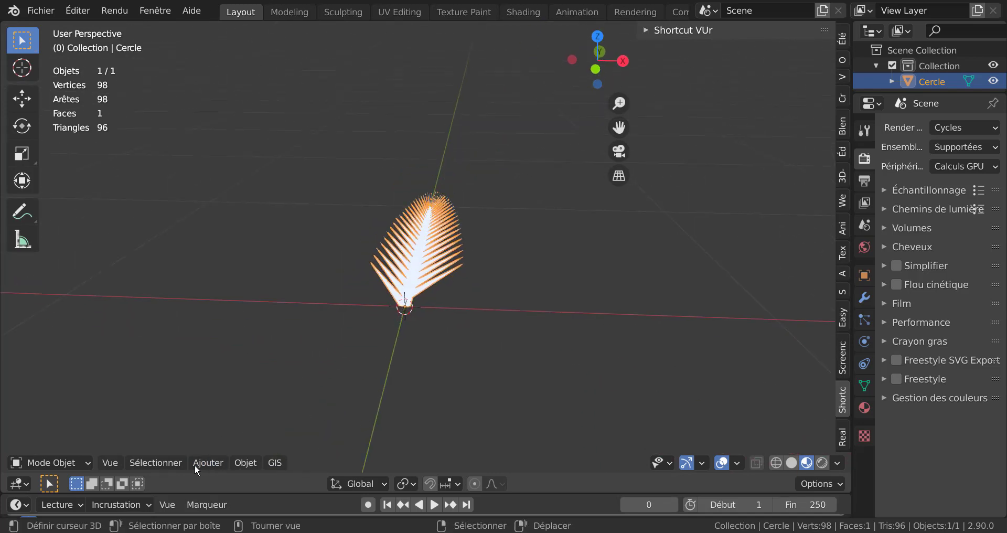
Add a 2 m plane and rotate it 90° about the Y axis
left_click(208, 462)
mouse_move(222, 444)
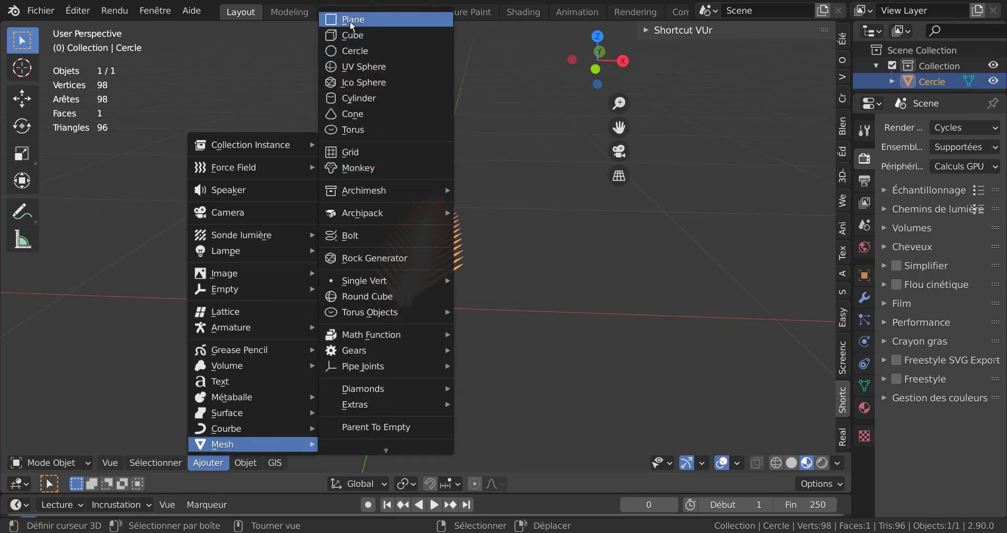
left_click(351, 20)
scroll(528, 299, "down", 3)
scroll(533, 346, "down", 2)
mouse_move(533, 345)
middle_mouse_down()
mouse_move(417, 377)
mouse_move(533, 373)
middle_mouse_up()
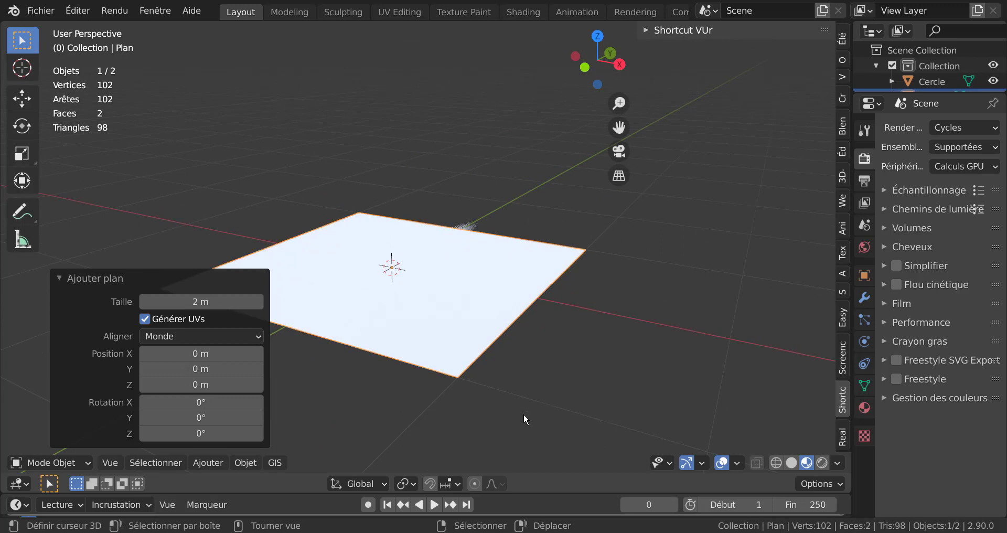
key("r")
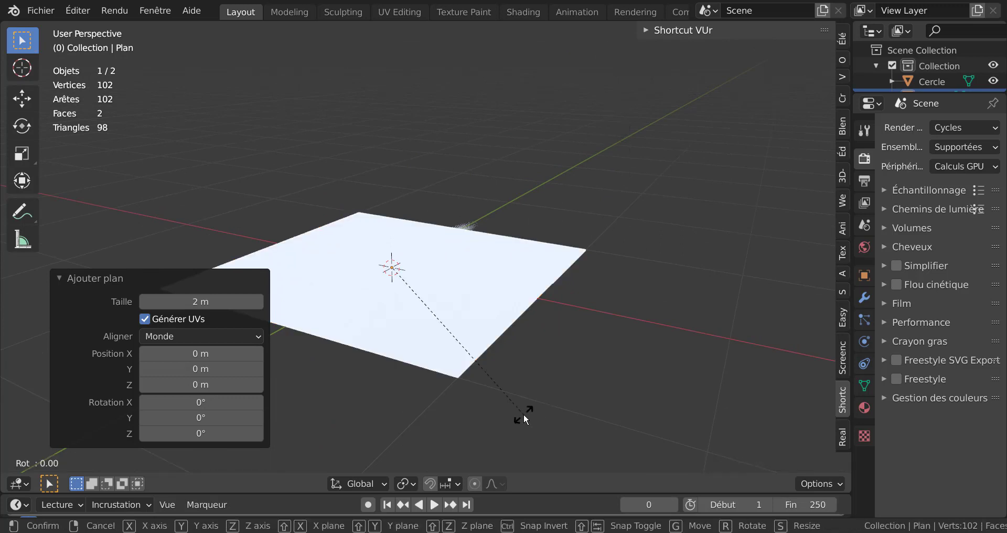
type("y")
type("9")
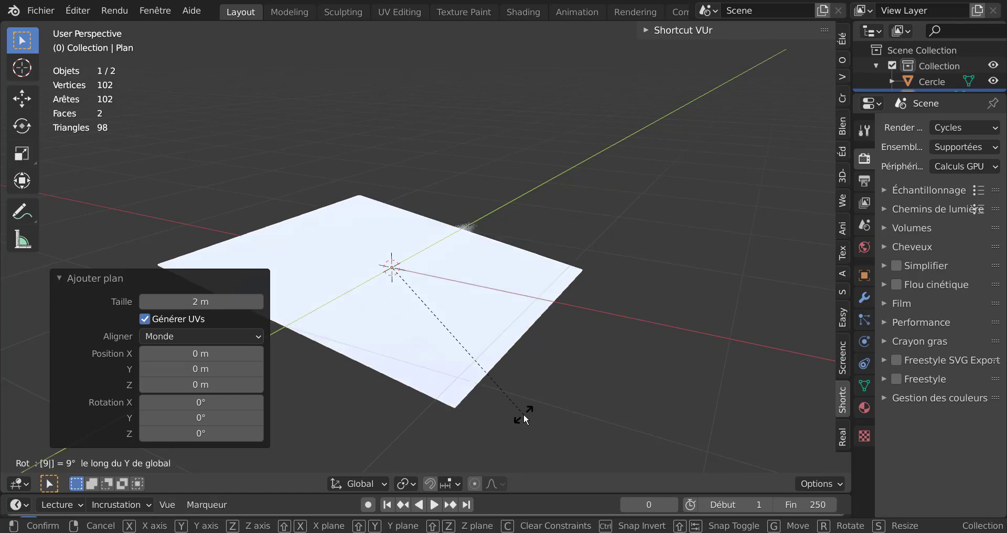
type("0")
key("Return")
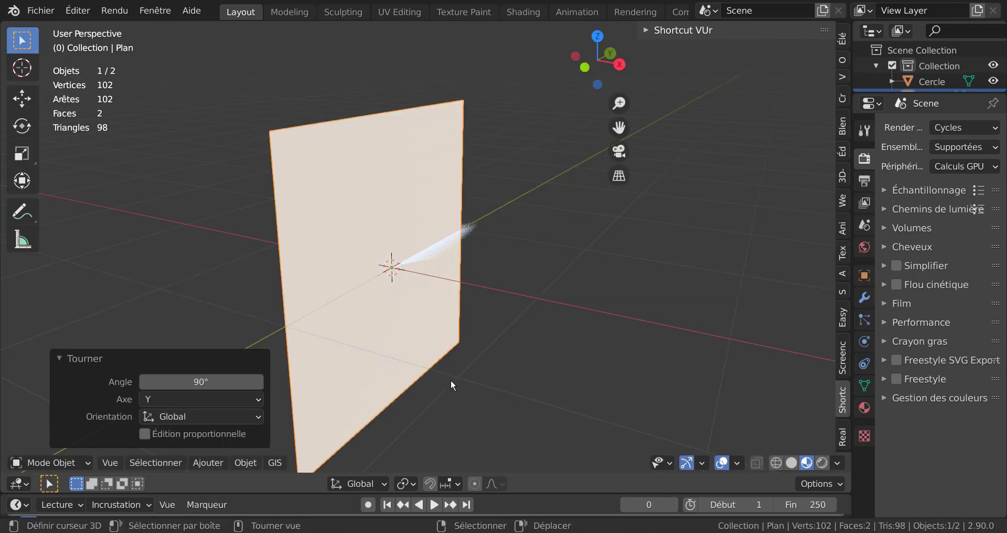
Move the plane 0.6194 m along Y and add the Cercle leaf to the selection
key("g")
key("y")
left_click(525, 375)
mouse_move(524, 375)
middle_mouse_down()
mouse_move(582, 368)
mouse_move(513, 372)
mouse_move(563, 376)
mouse_move(548, 351)
mouse_move(524, 360)
mouse_move(605, 344)
mouse_move(559, 351)
mouse_move(596, 359)
mouse_move(591, 352)
mouse_move(637, 342)
mouse_move(609, 344)
middle_mouse_up()
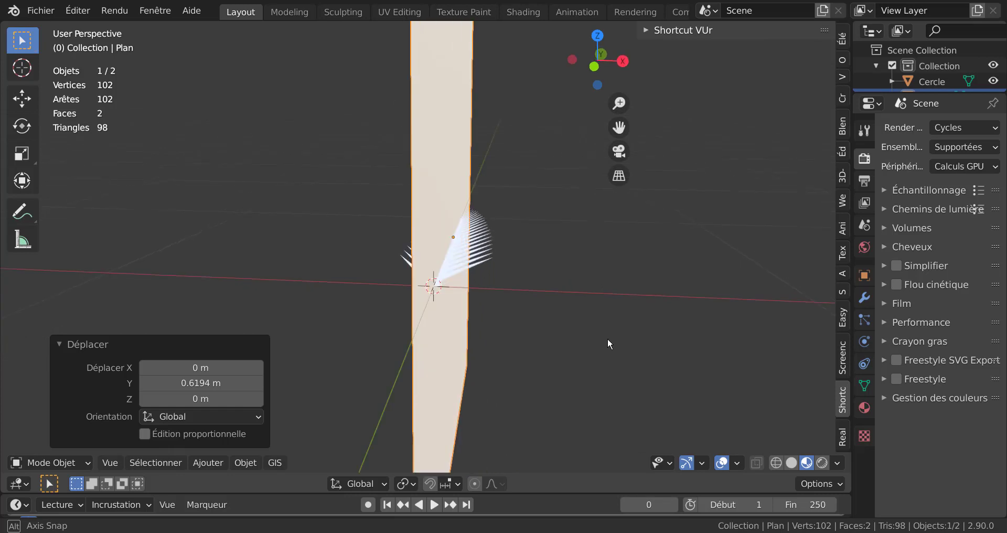
scroll(577, 336, "up", 2)
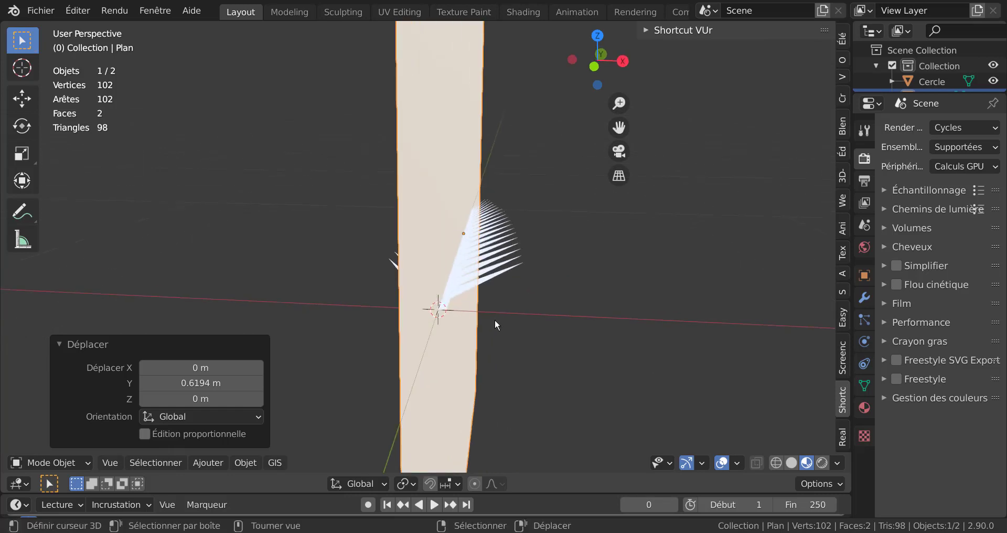
mouse_move(495, 319)
middle_mouse_down()
mouse_move(524, 354)
mouse_move(433, 315)
mouse_move(479, 341)
mouse_move(471, 332)
middle_mouse_up()
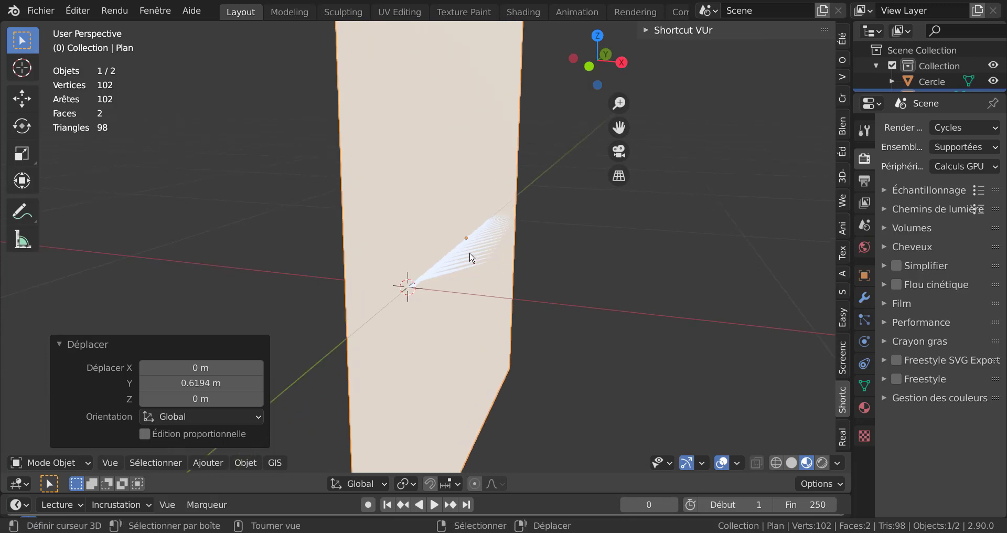
left_click(469, 255, "shift")
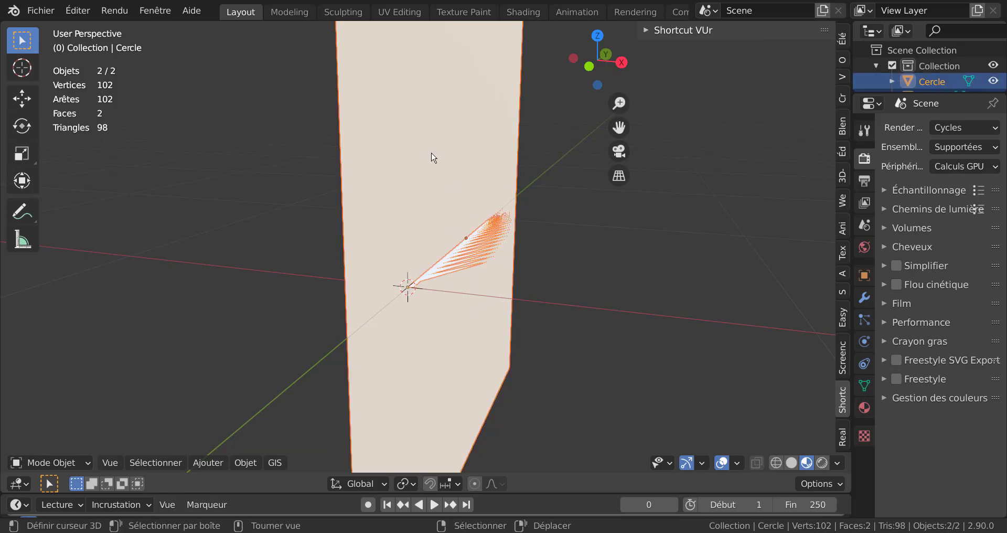
scroll(432, 155, "down", 2)
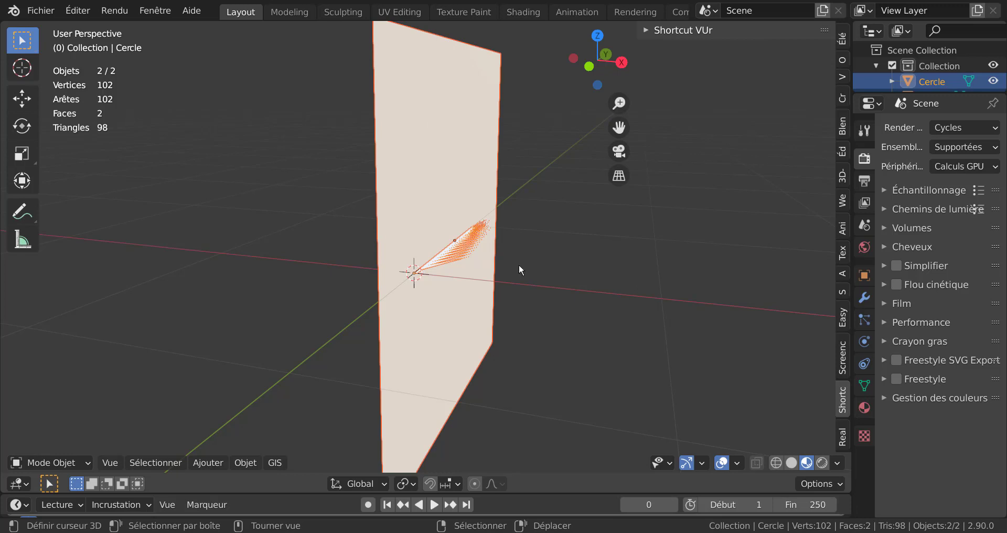
Join the plane and the Cercle leaf into one object with Ctrl+J
key("shift")
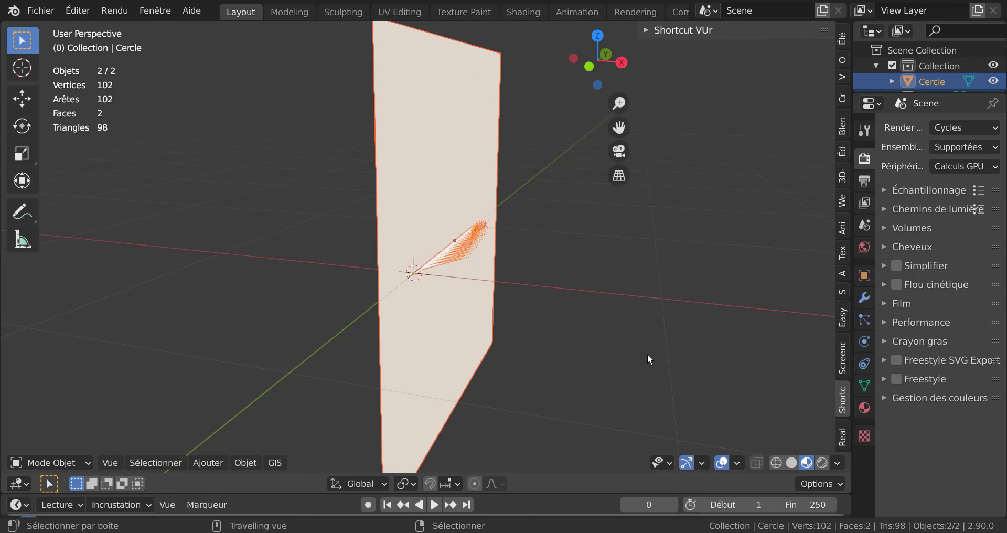
key("ctrl+j")
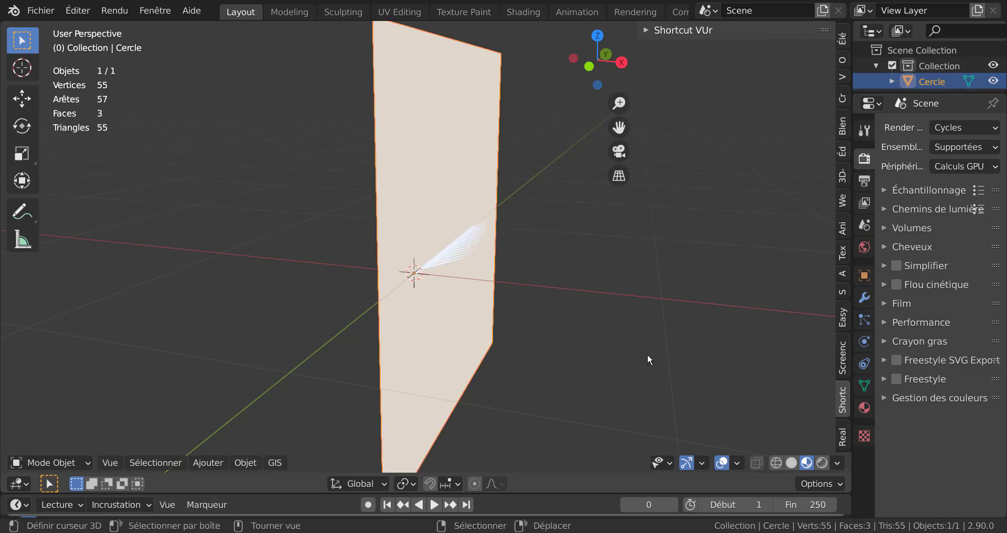
mouse_move(569, 401)
middle_mouse_down()
mouse_move(610, 378)
mouse_move(576, 368)
middle_mouse_up()
middle_click_drag(515, 377, 489, 369)
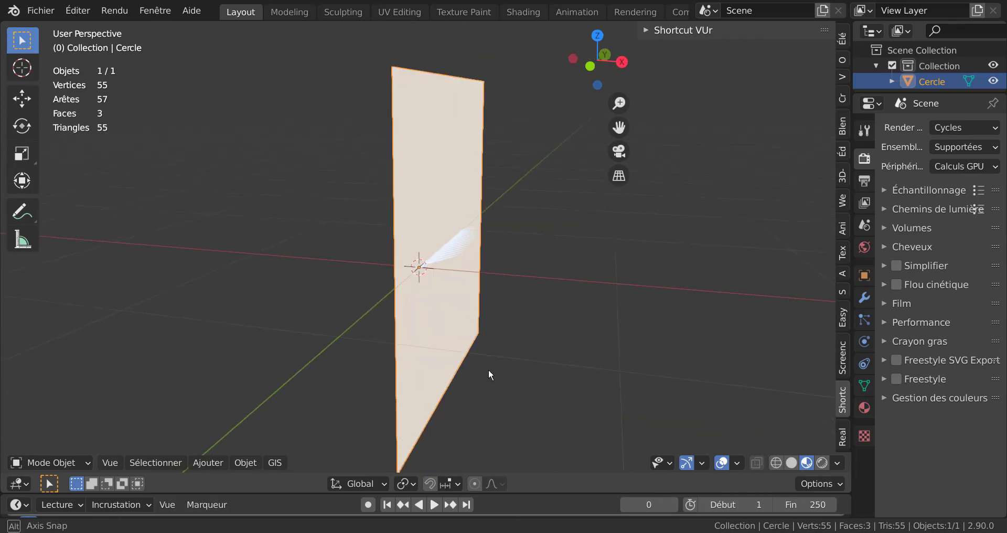
scroll(466, 309, "up", 3)
In face select mode, delete the plane faces, leaving a 51-vertex half leaf
key("Tab")
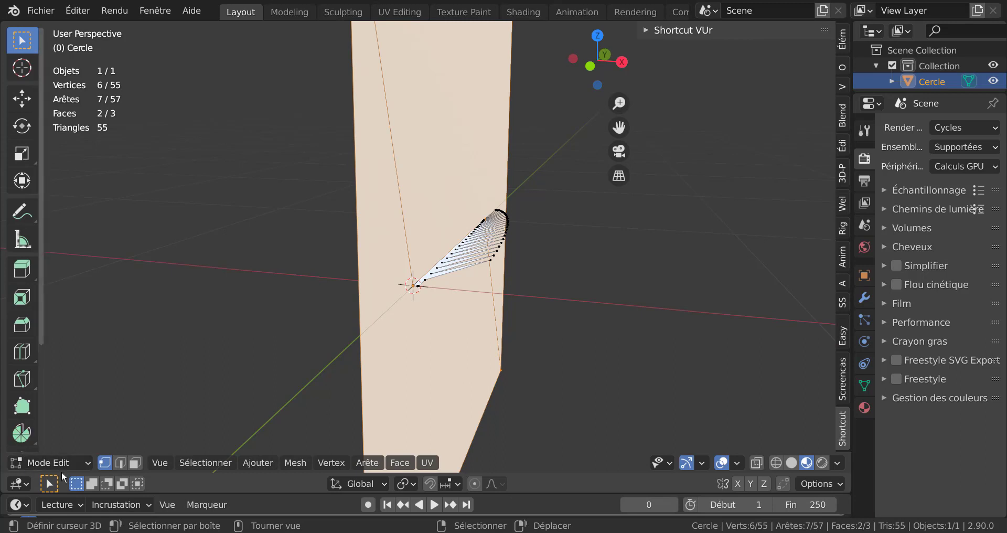
mouse_move(441, 354)
middle_mouse_down()
mouse_move(411, 353)
mouse_move(314, 411)
middle_mouse_up()
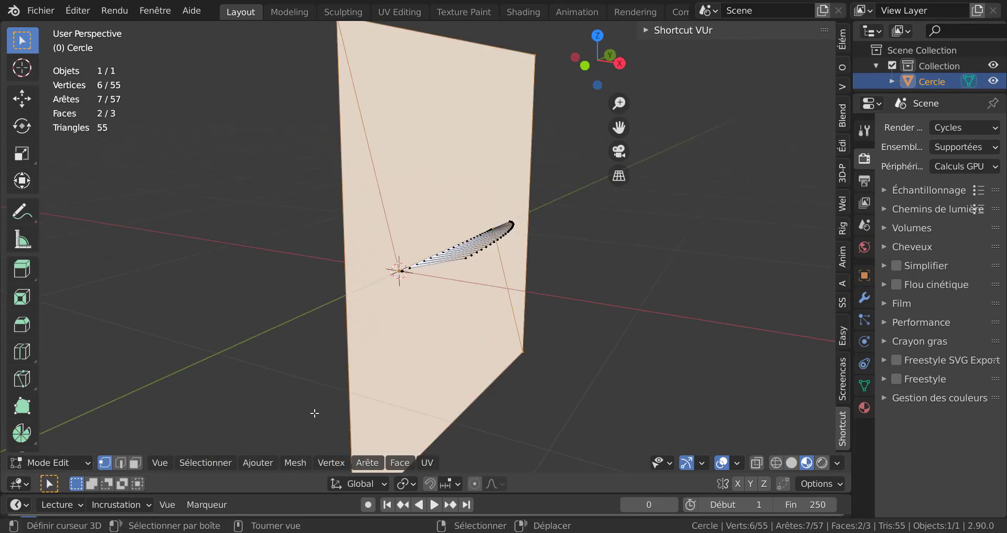
left_click(135, 463)
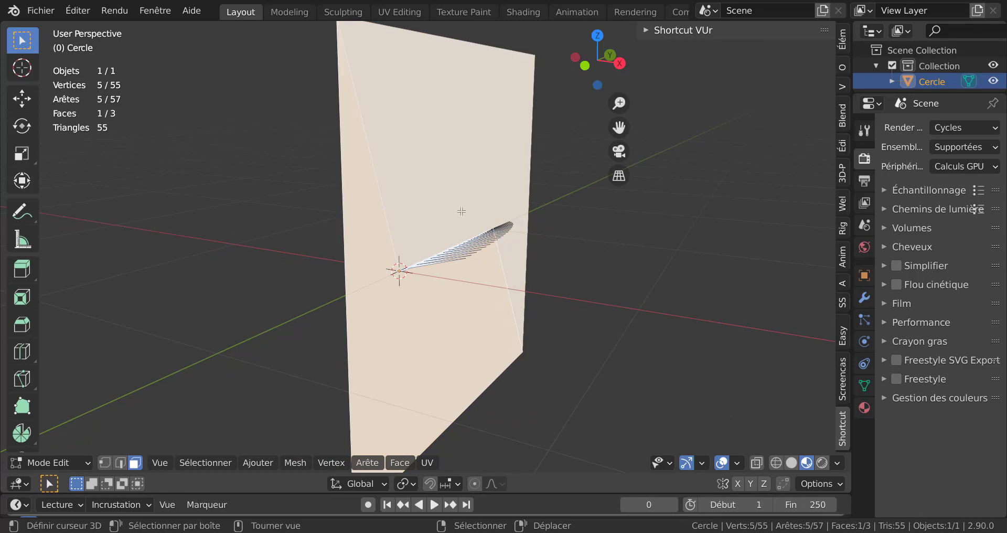
left_click(524, 176, "shift")
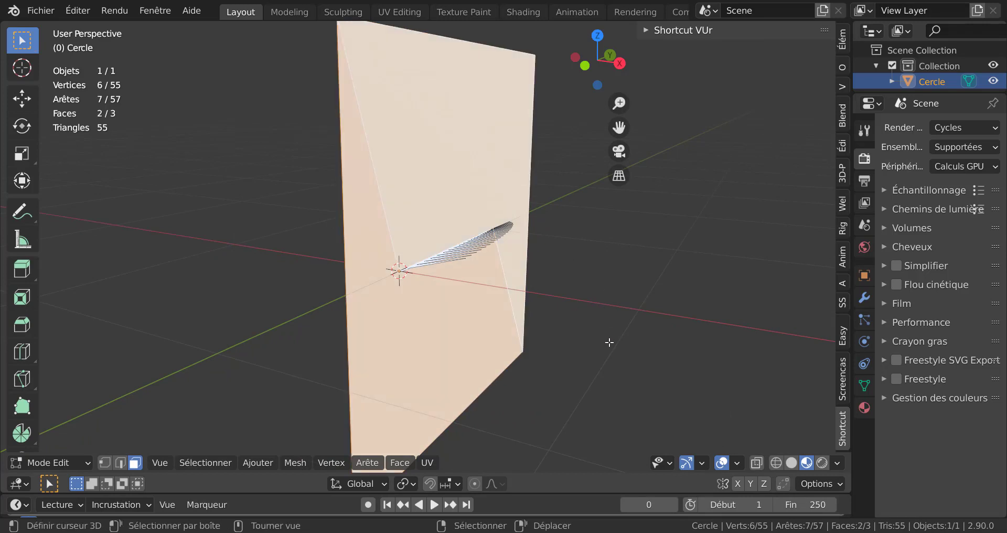
key("x")
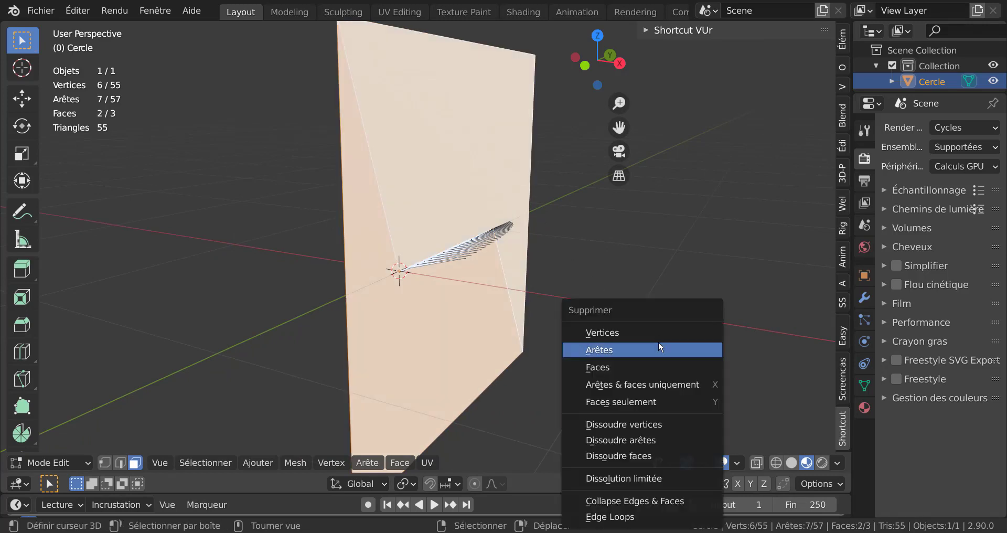
left_click(637, 367)
middle_click_drag(636, 362, 670, 420)
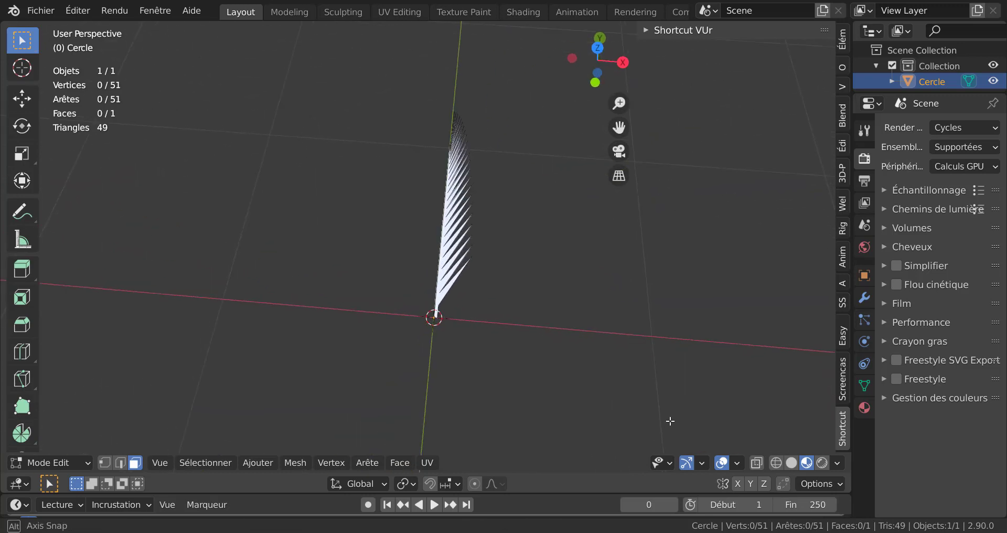
scroll(456, 275, "up", 4)
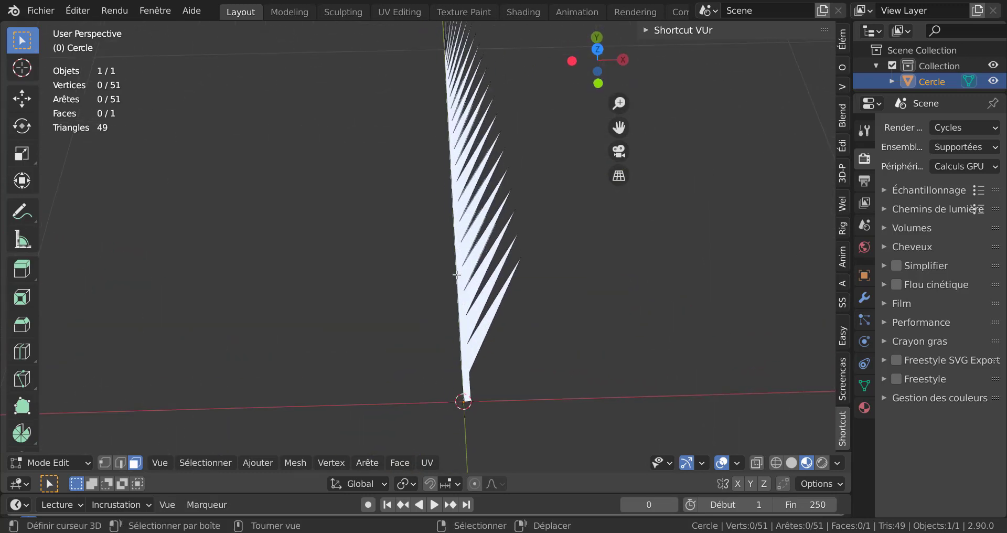
middle_click_drag(506, 290, 503, 274)
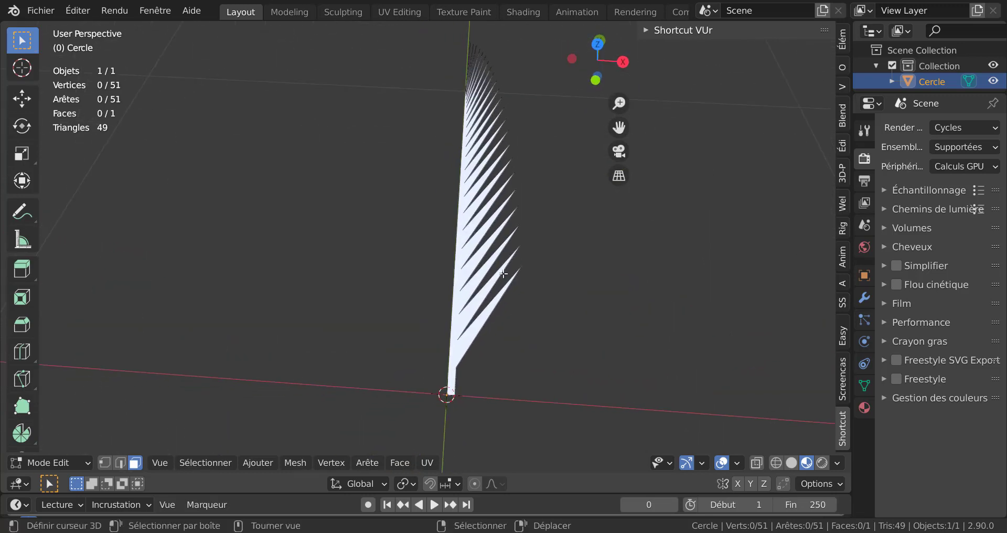
Add a Mirror modifier to the leaf with clipping (Troncature) enabled
left_click(865, 298)
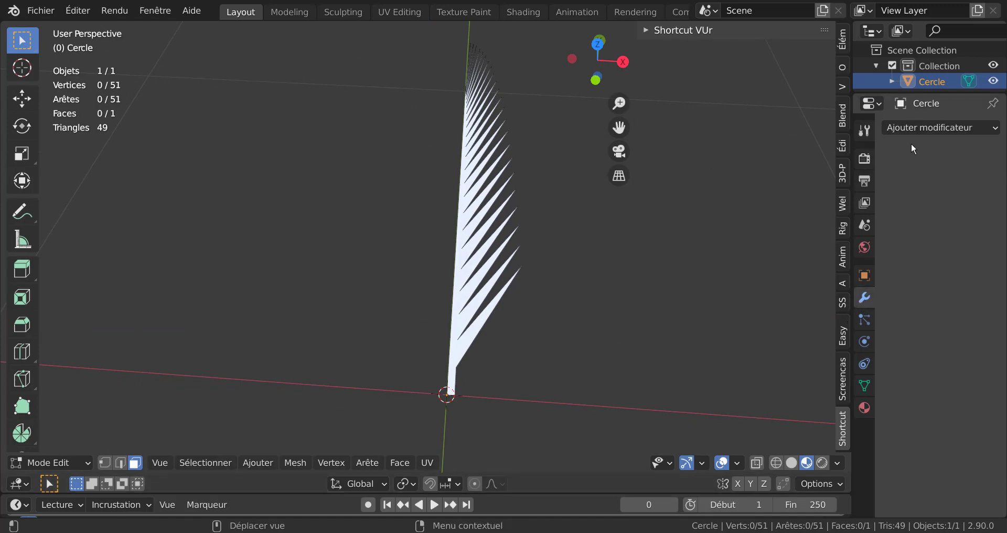
left_click(922, 127)
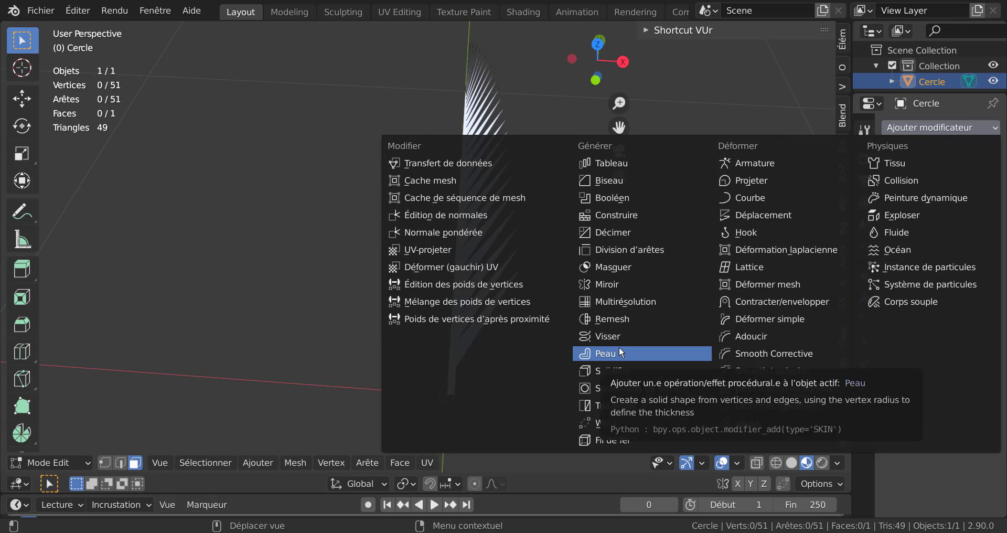
left_click(610, 284)
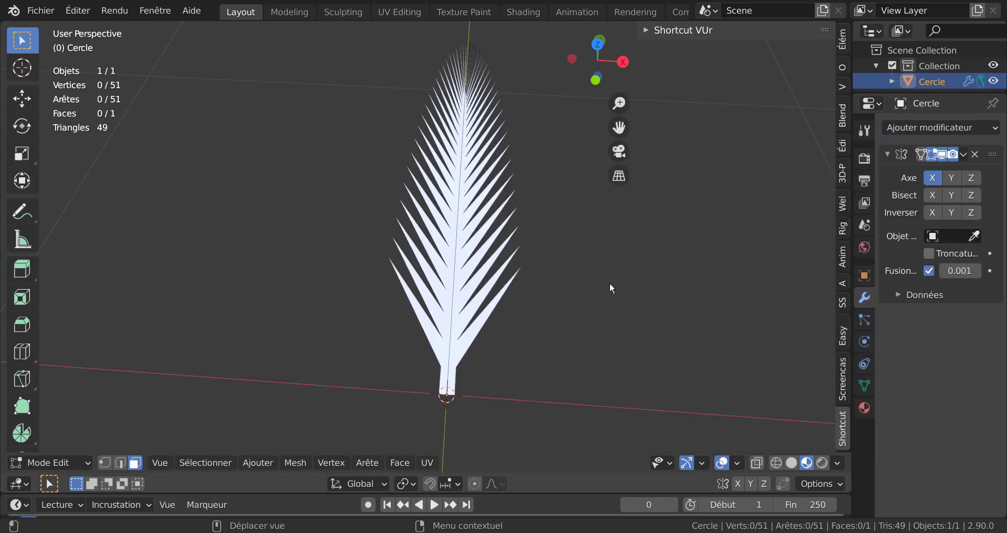
middle_click_drag(560, 346, 499, 321)
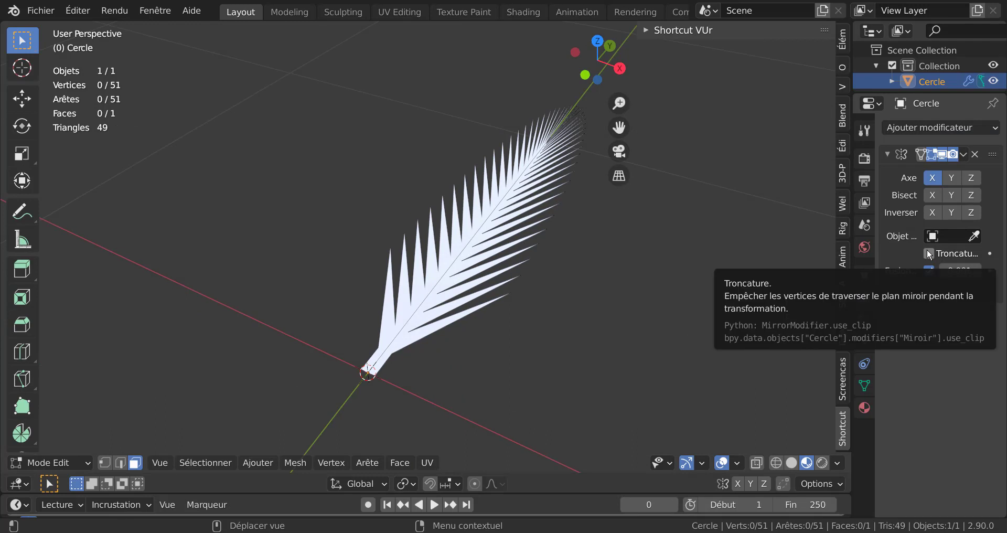
left_click(929, 254)
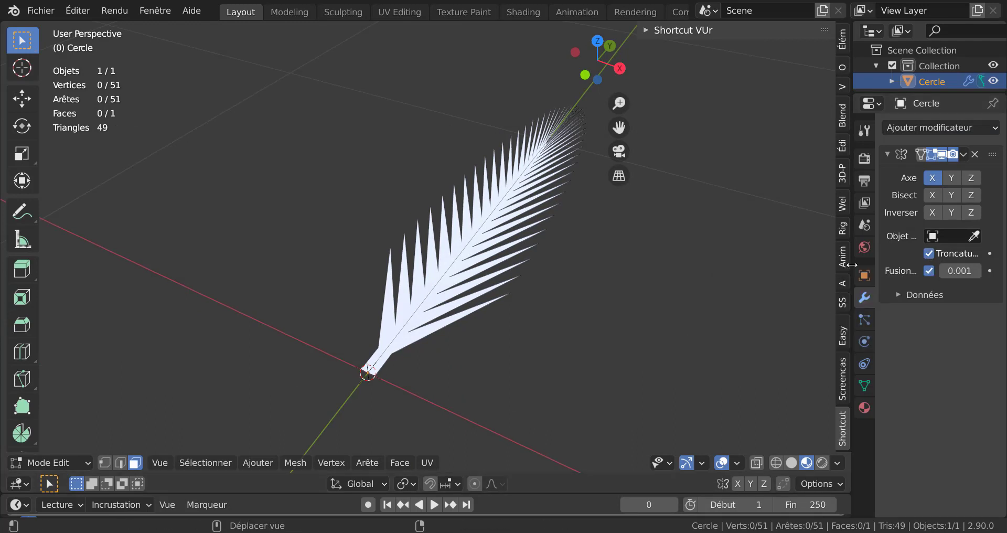
left_click_drag(852, 265, 723, 270)
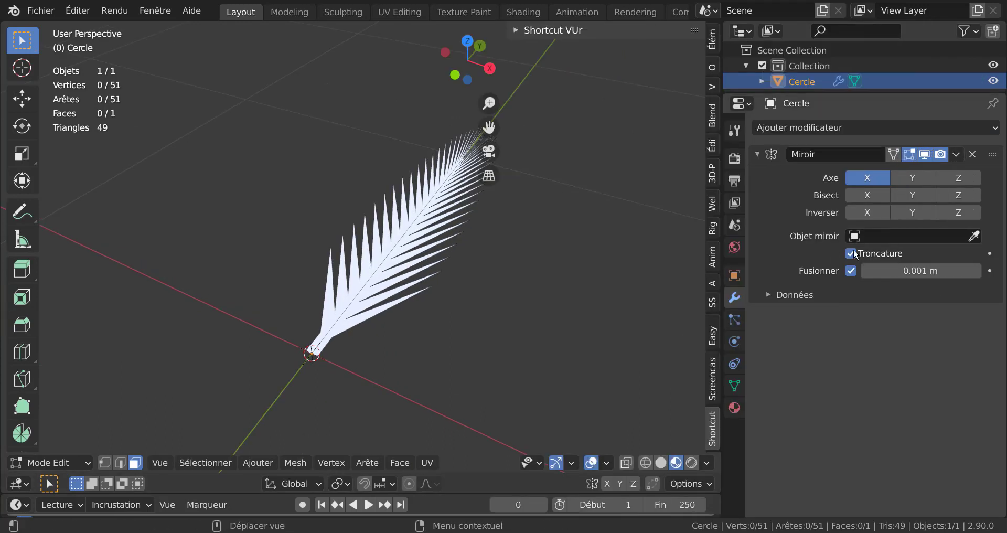
Return to Object Mode and apply the Mirror modifier permanently to the mesh
key("Tab")
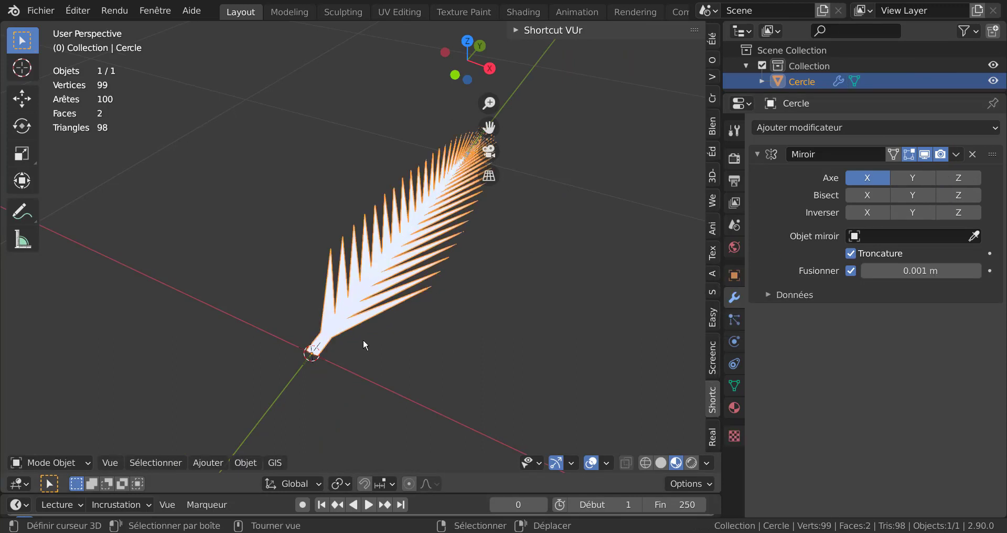
left_click(957, 154)
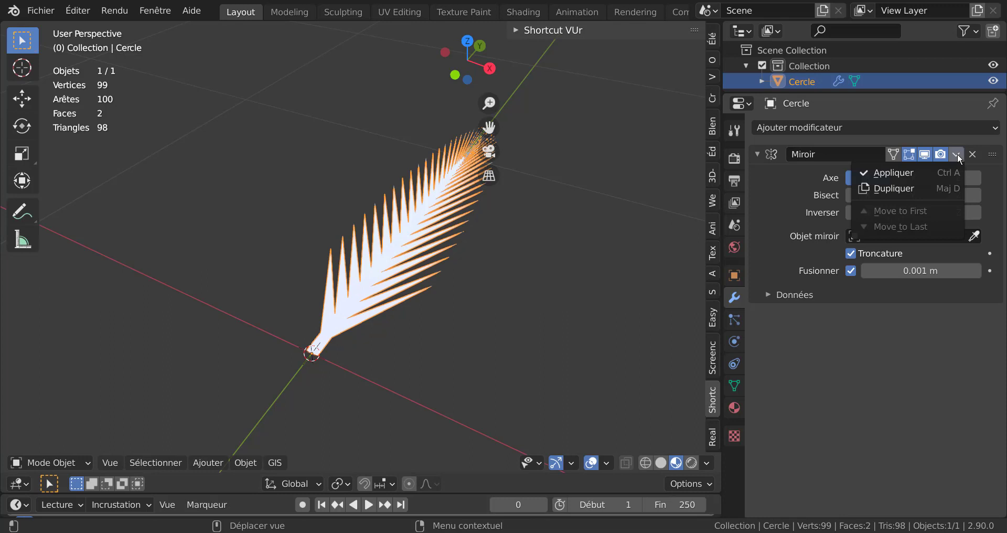
left_click(886, 174)
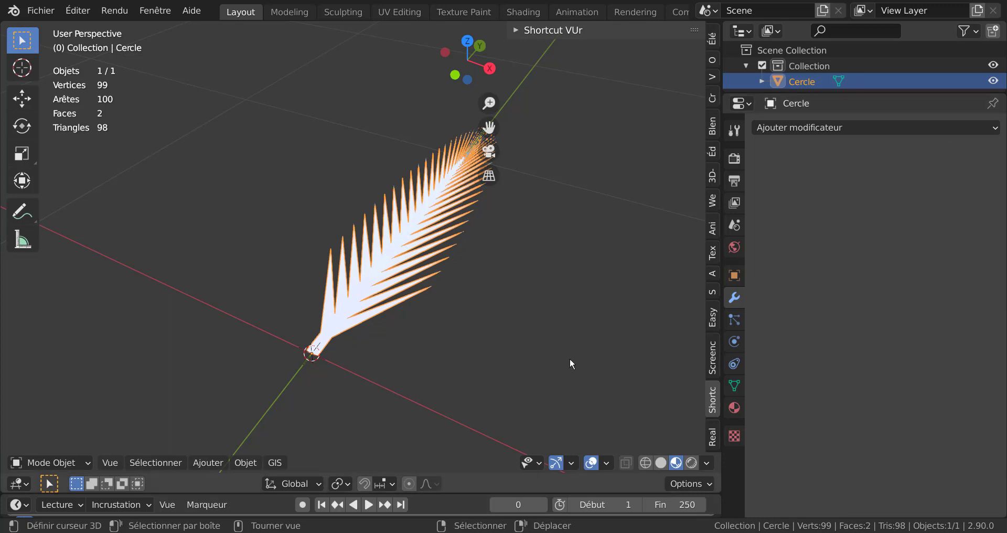
Create a new material with a dark green base colour (V lowered to about 0.27)
left_click(734, 408)
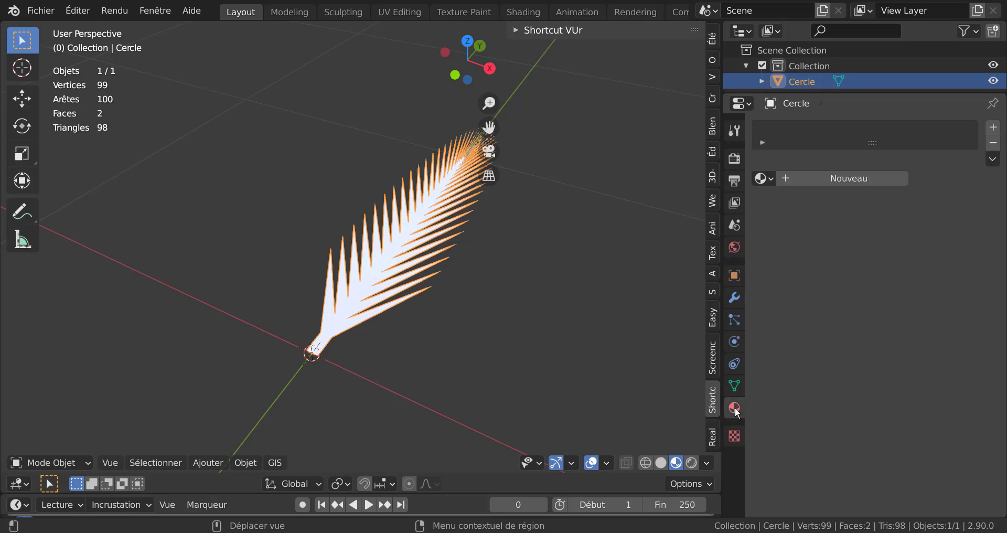
left_click(865, 178)
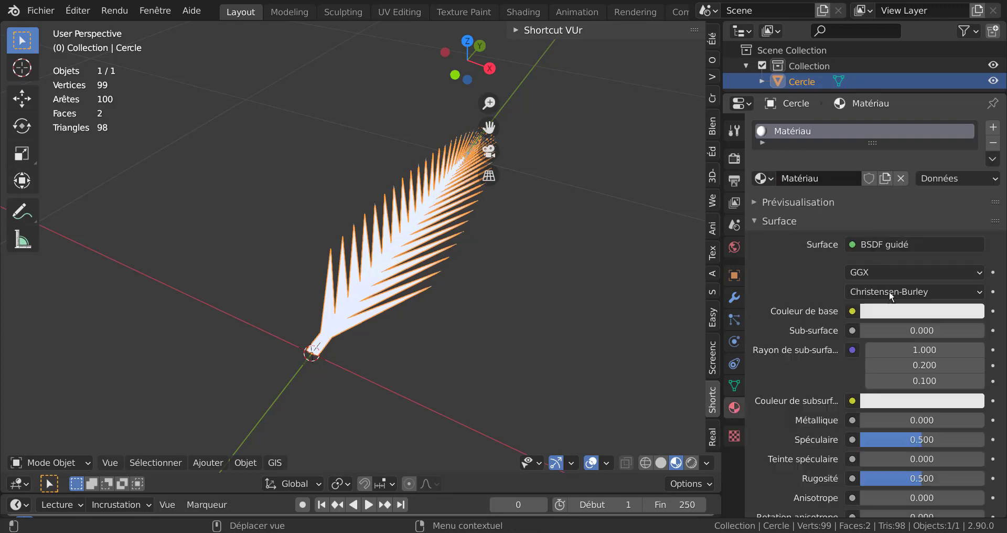
left_click(914, 311)
left_click(870, 128)
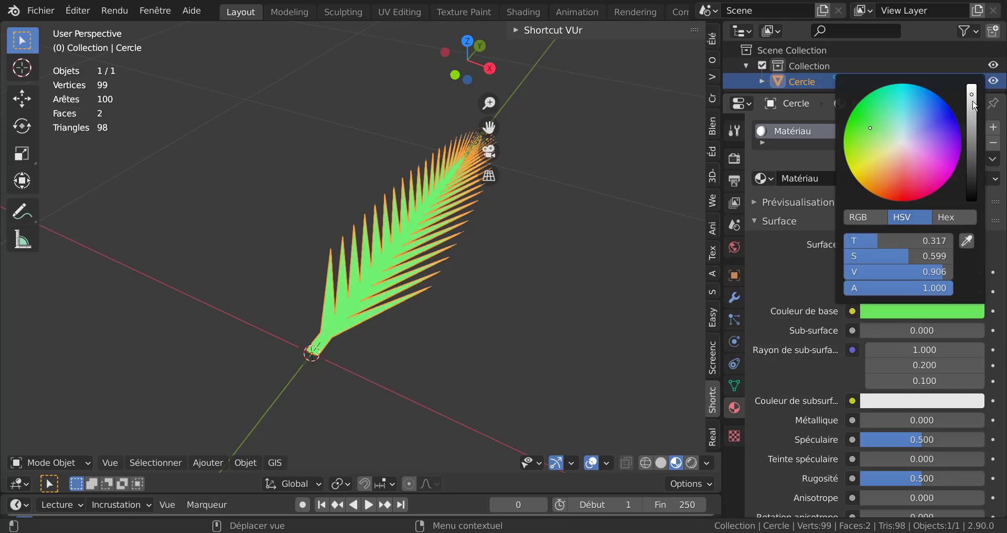
left_click_drag(971, 102, 971, 171)
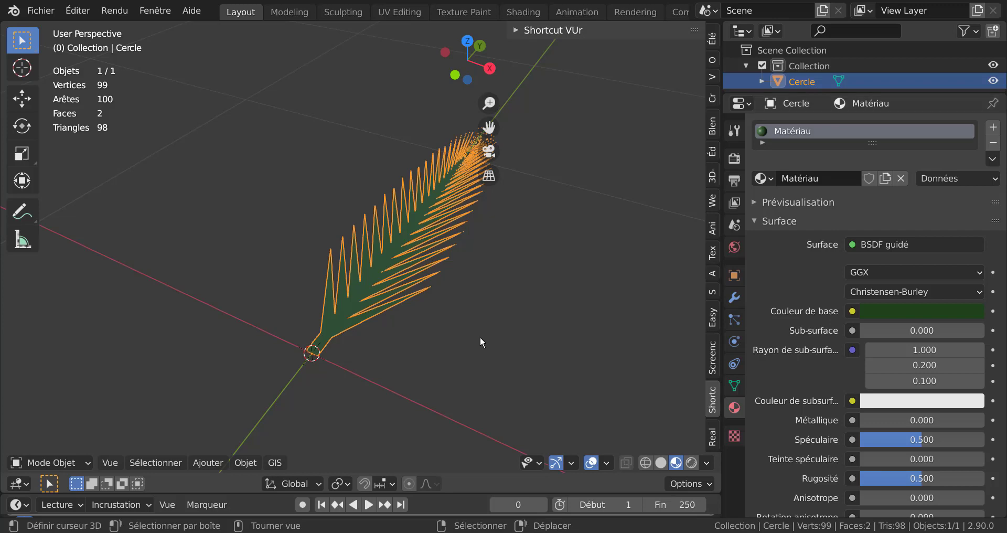
Show the leaf in Solid shading and enter Edit Mode
mouse_move(479, 354)
middle_mouse_down()
mouse_move(534, 319)
mouse_move(492, 336)
middle_mouse_up()
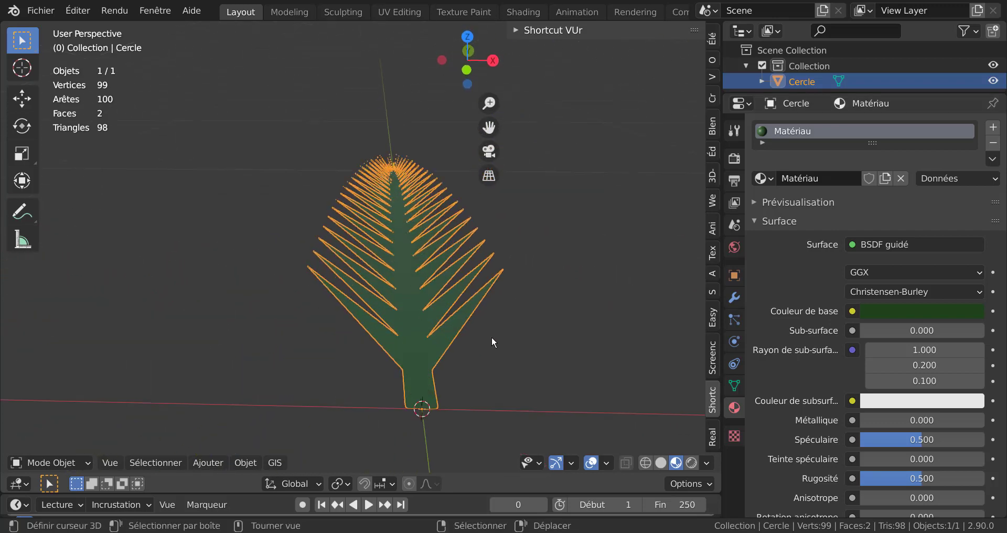
left_click(661, 462)
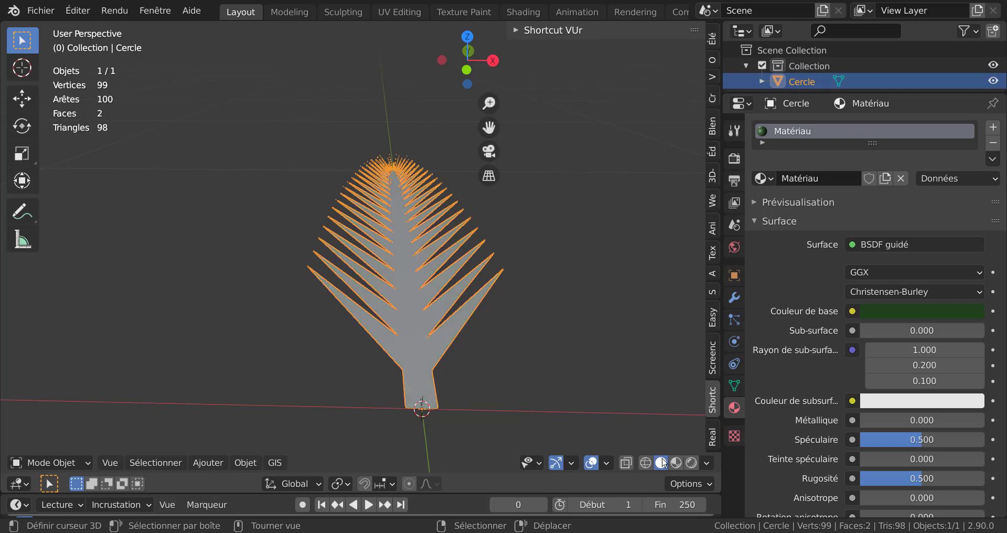
middle_click_drag(539, 386, 540, 377)
key("Tab")
In edge select, pick the leaf's centre stem-to-tip edge and start a Ctrl+B bevel on it
scroll(478, 409, "up", 2)
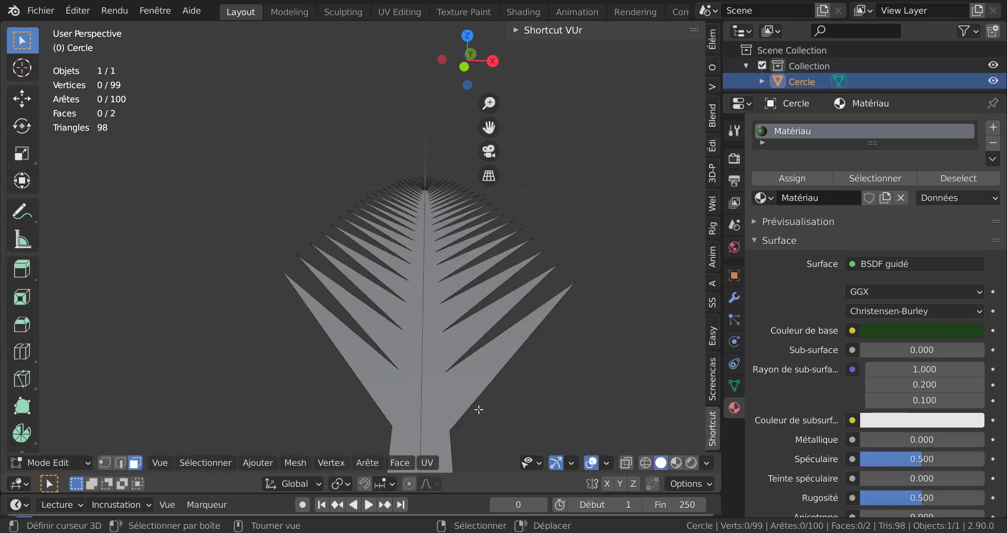
left_click(428, 360)
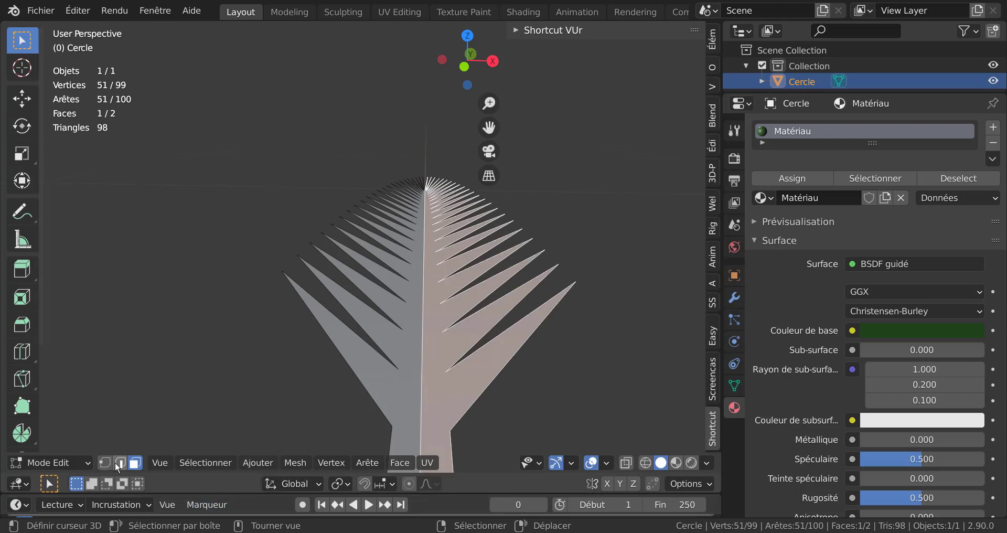
left_click(120, 462)
left_click(424, 354)
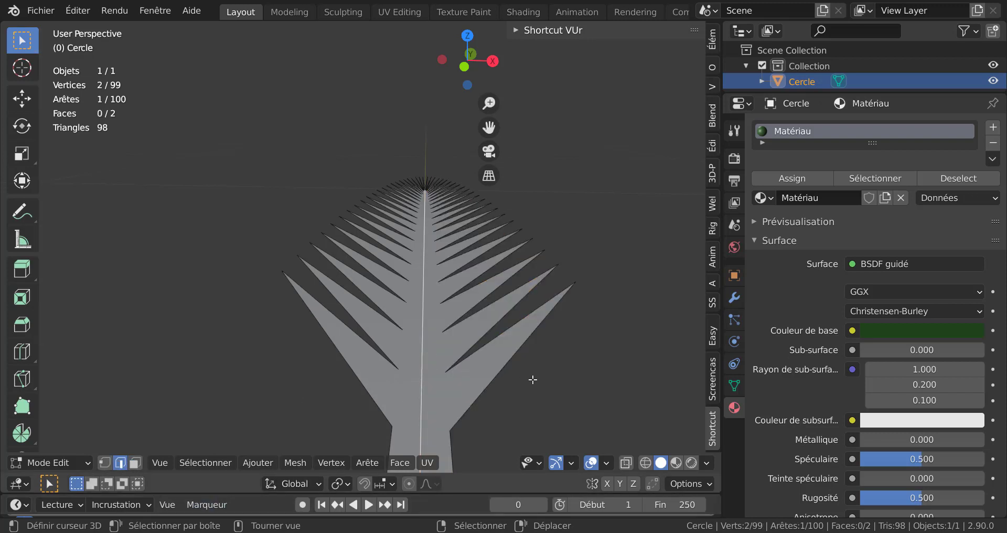
mouse_move(533, 377)
middle_mouse_down()
mouse_move(517, 333)
mouse_move(504, 351)
middle_mouse_up()
scroll(501, 339, "down", 2)
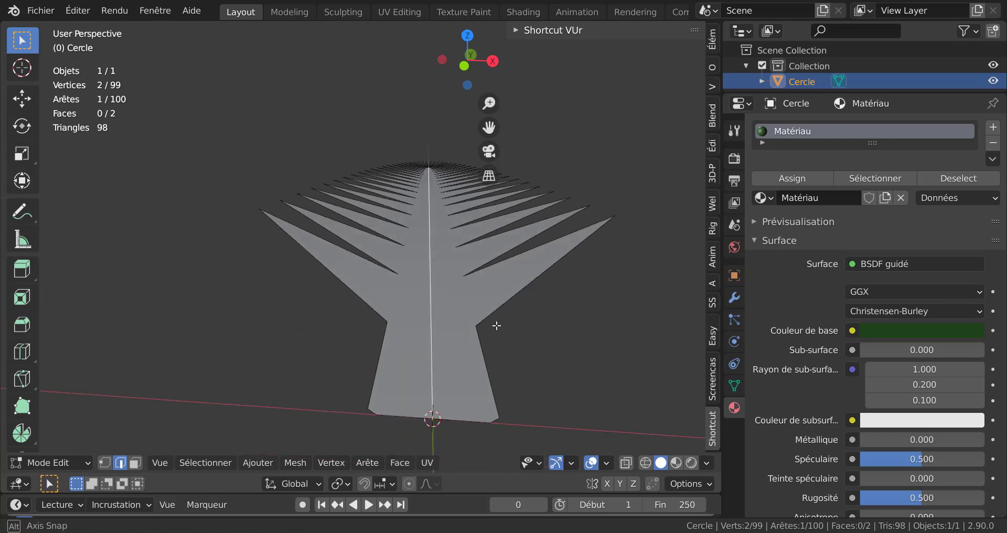
scroll(501, 338, "down", 2)
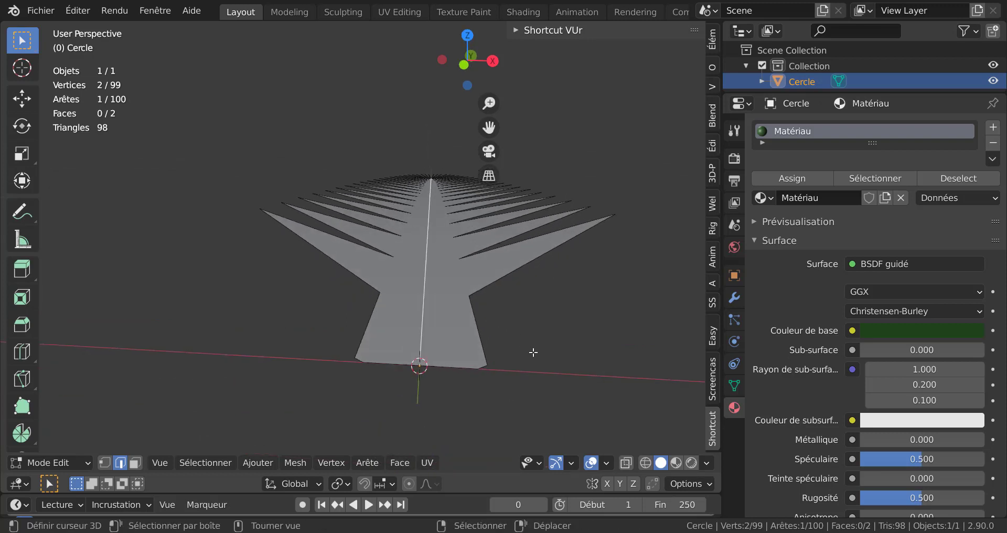
key("ctrl+b")
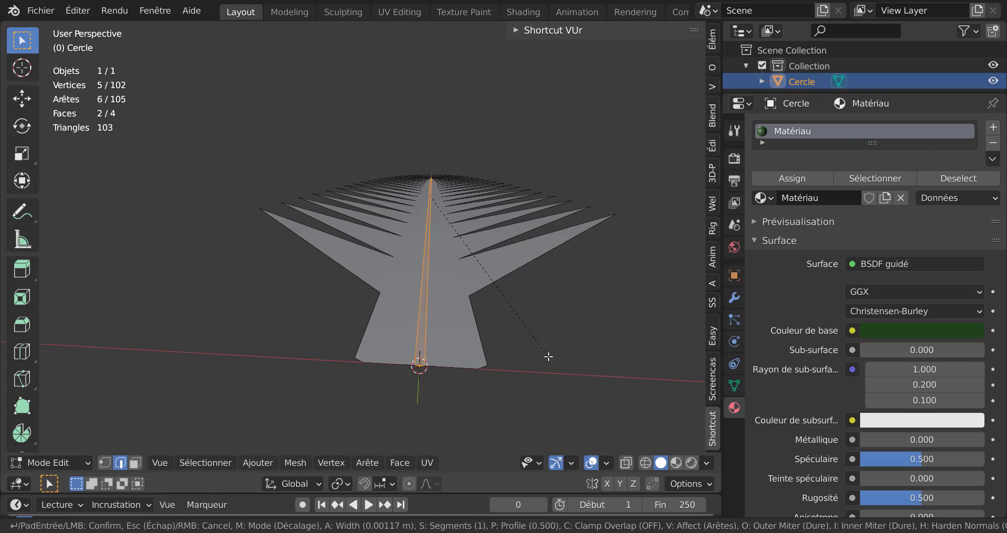
Confirm the centre-edge bevel at 0.00117 m width with one segment
left_click(548, 356)
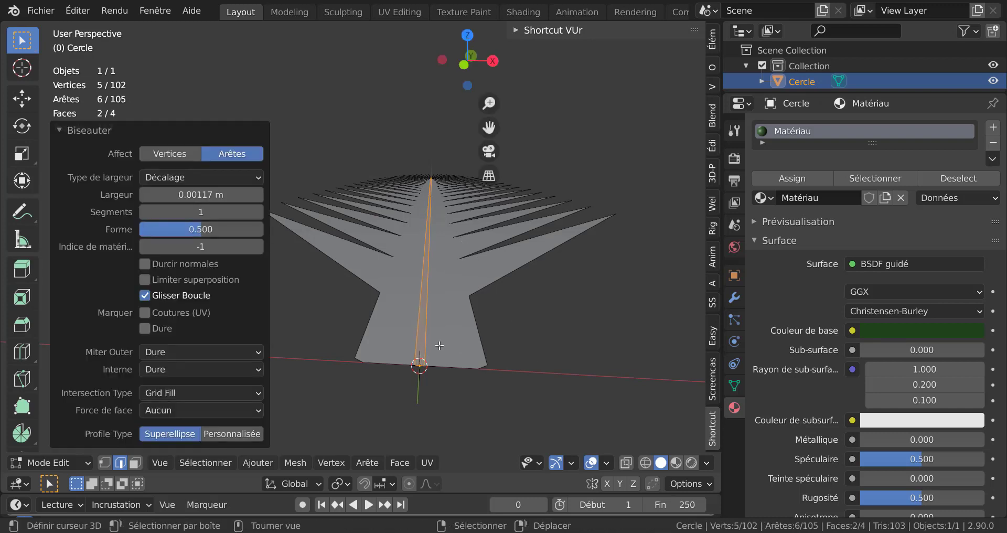
mouse_move(439, 346)
middle_mouse_down()
mouse_move(431, 363)
mouse_move(437, 347)
middle_mouse_up()
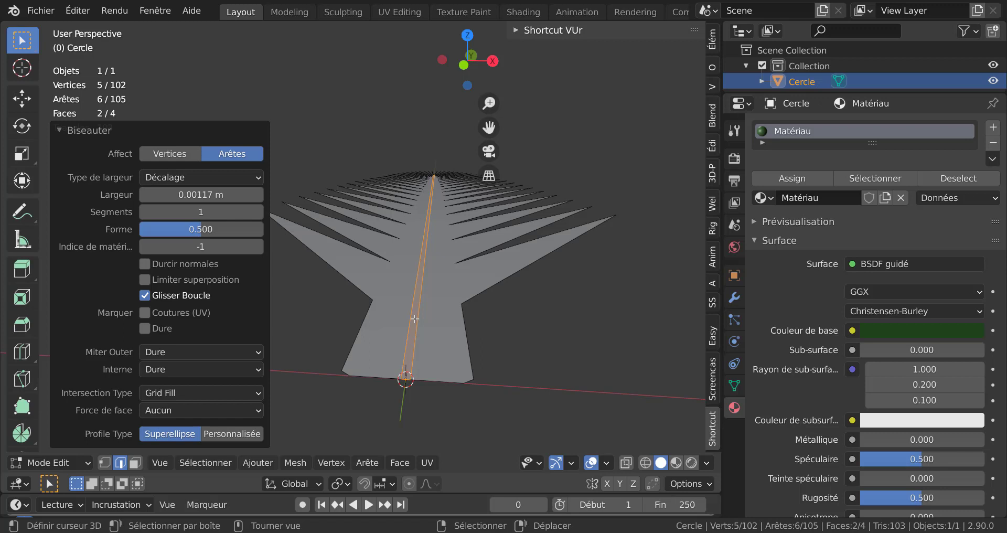
key("ctrl")
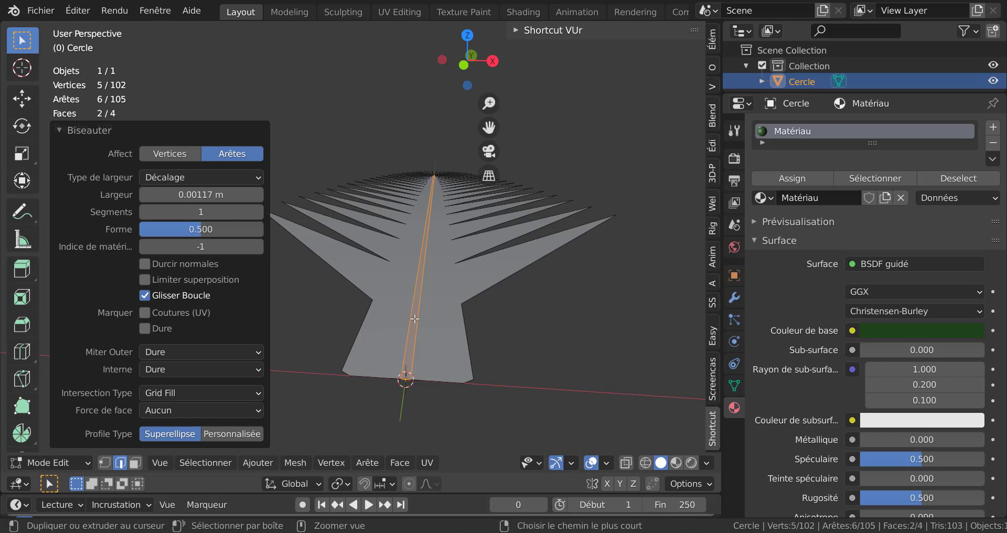
Add 20 loop cuts across the thin centre strip, keeping them unslid
key("ctrl+r")
scroll(415, 318, "up", 7)
scroll(414, 319, "up", 6)
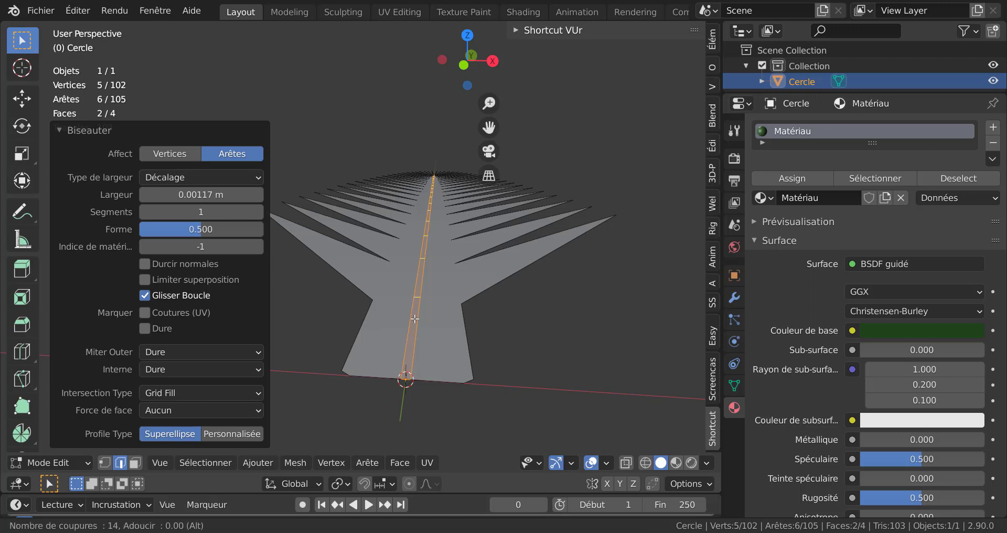
scroll(416, 319, "up", 6)
scroll(415, 318, "down", 3)
left_click(415, 317)
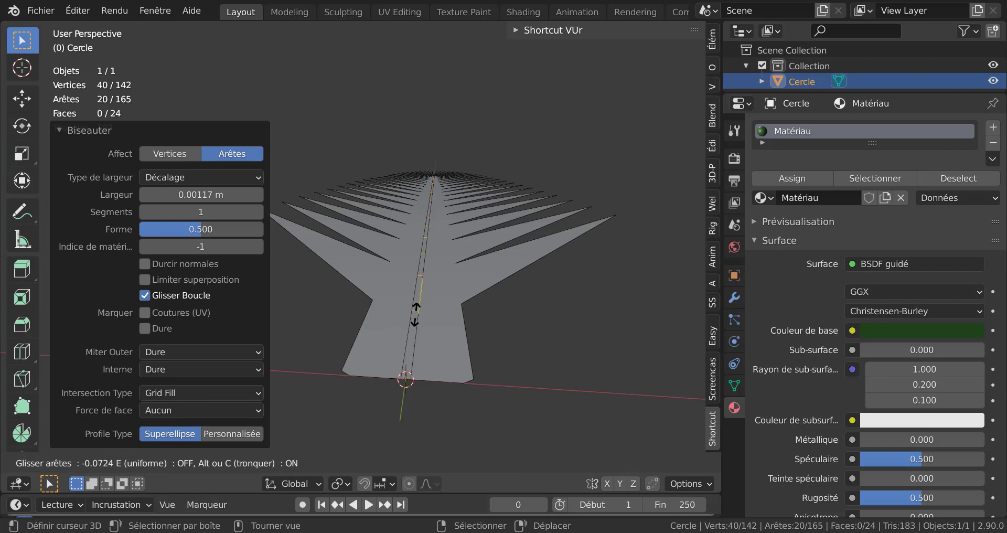
left_click(416, 320)
mouse_move(499, 376)
middle_mouse_down()
mouse_move(448, 378)
mouse_move(535, 331)
middle_mouse_up()
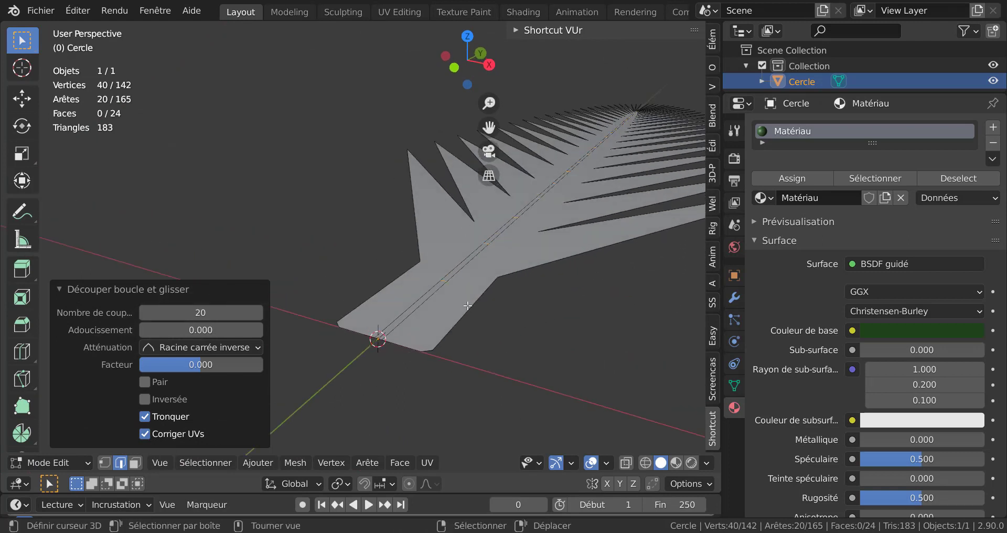
Orbit and zoom to inspect the loop cuts, ending in top view
middle_click_drag(469, 304, 547, 319)
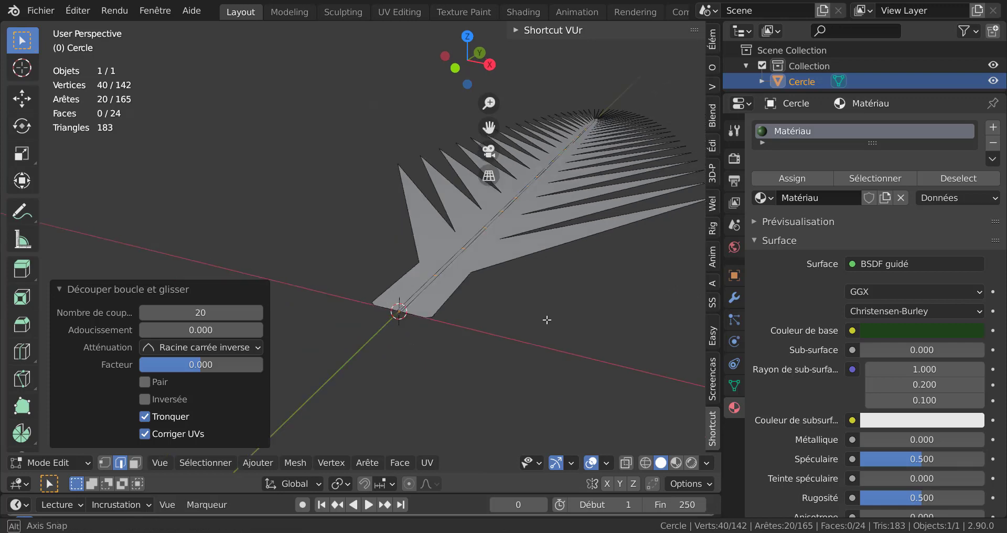
scroll(535, 312, "up", 3)
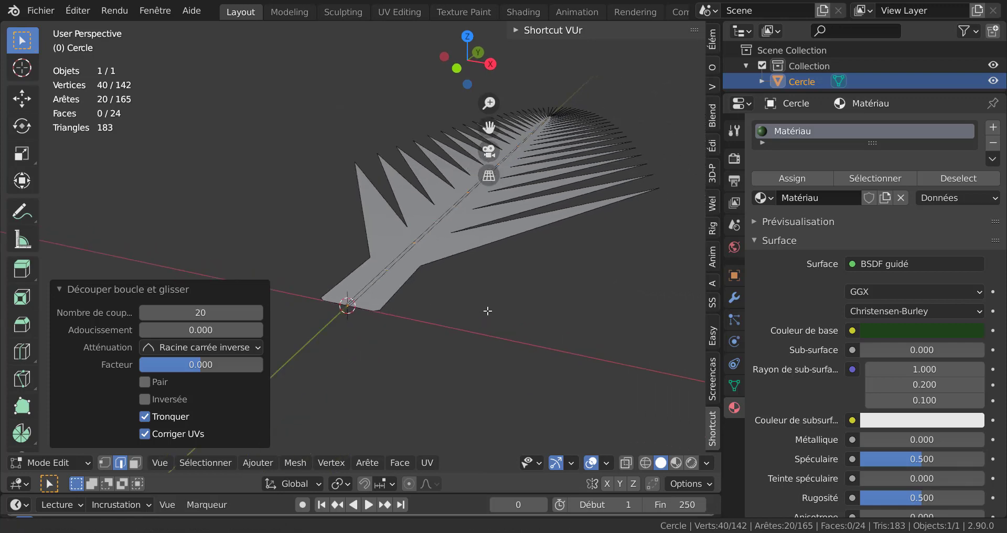
mouse_move(470, 308)
middle_mouse_down()
mouse_move(428, 237)
mouse_move(567, 362)
middle_mouse_up()
scroll(427, 236, "down", 2)
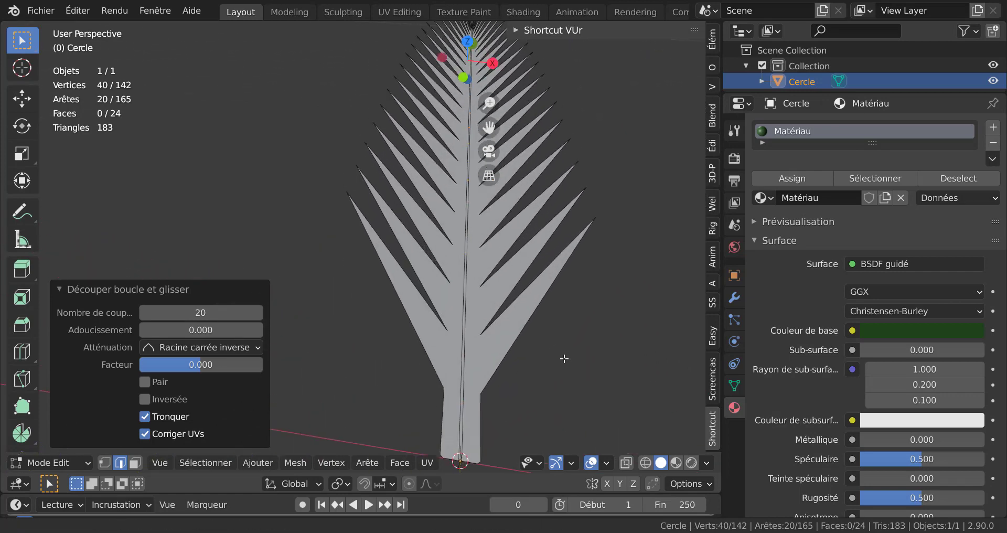
scroll(566, 351, "down", 3)
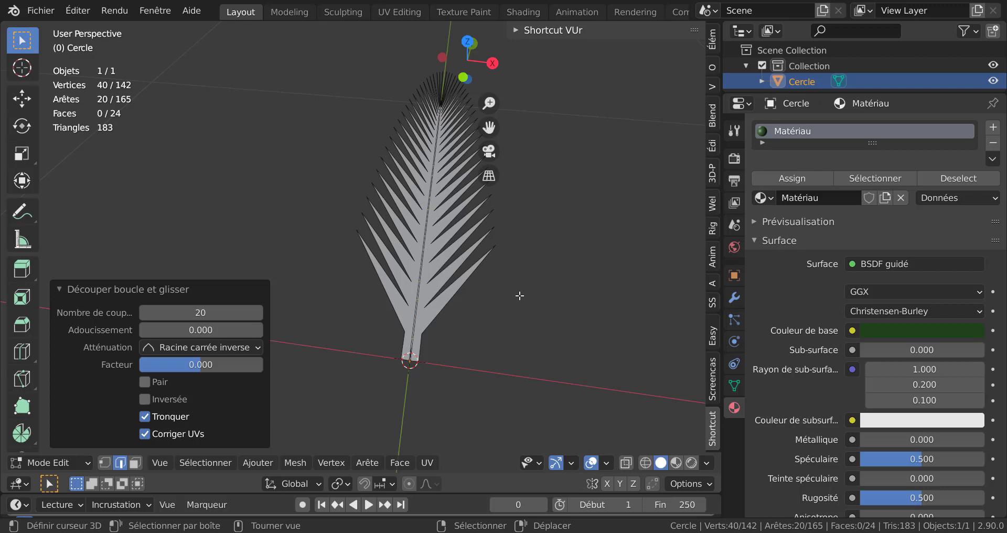
scroll(516, 261, "down", 1)
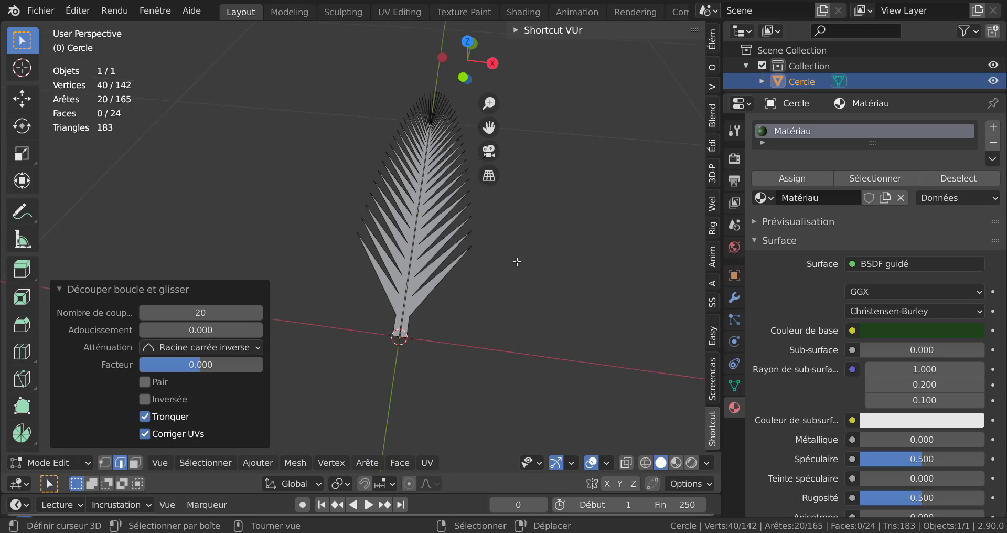
mouse_move(497, 254)
middle_mouse_down()
mouse_move(515, 284)
mouse_move(516, 314)
mouse_move(520, 267)
middle_mouse_up()
scroll(520, 304, "up", 1)
key("KP_7")
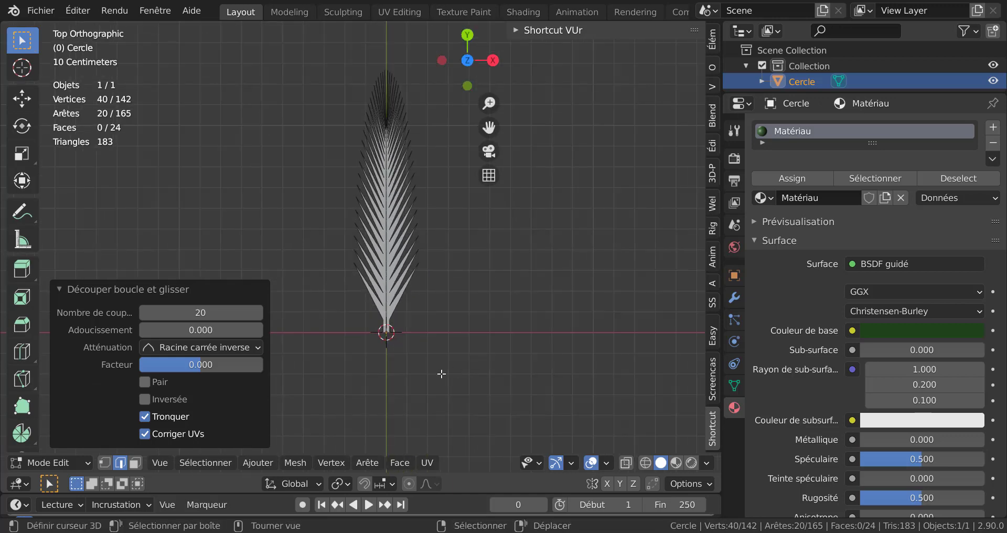
Check the leaf from lower angles, then return it to Object Mode
mouse_move(442, 375)
middle_mouse_down()
mouse_move(377, 279)
mouse_move(487, 181)
middle_mouse_up()
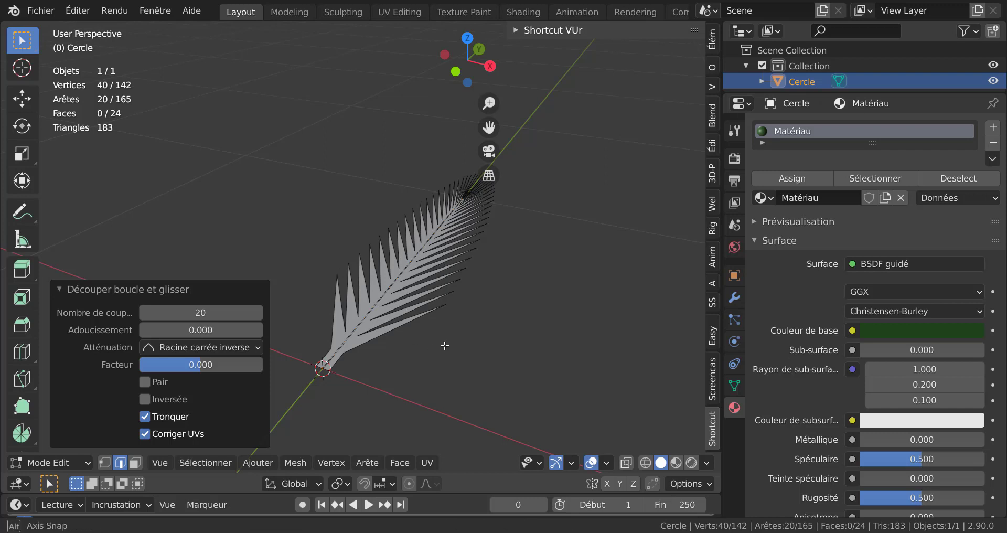
middle_click_drag(443, 344, 459, 321)
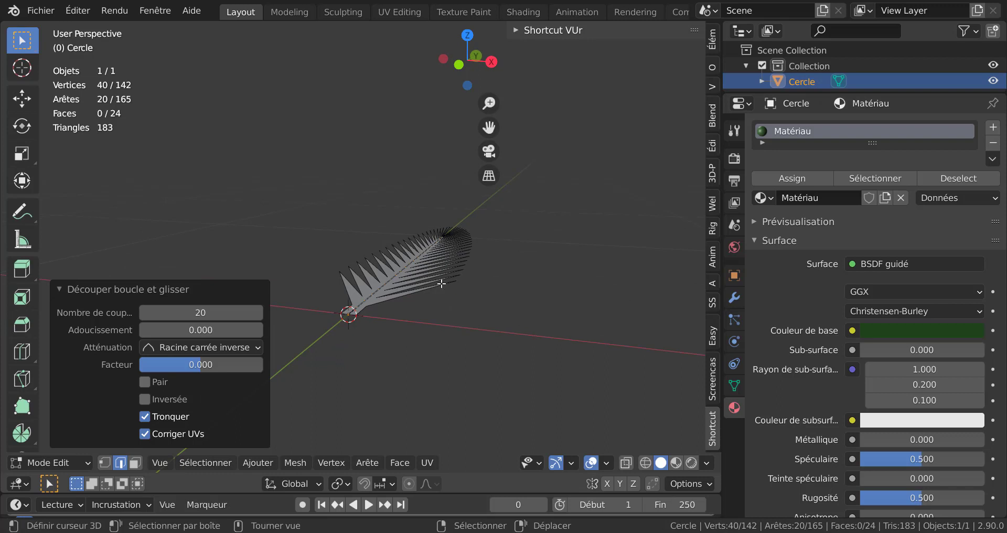
scroll(429, 310, "up", 1)
scroll(415, 311, "up", 1)
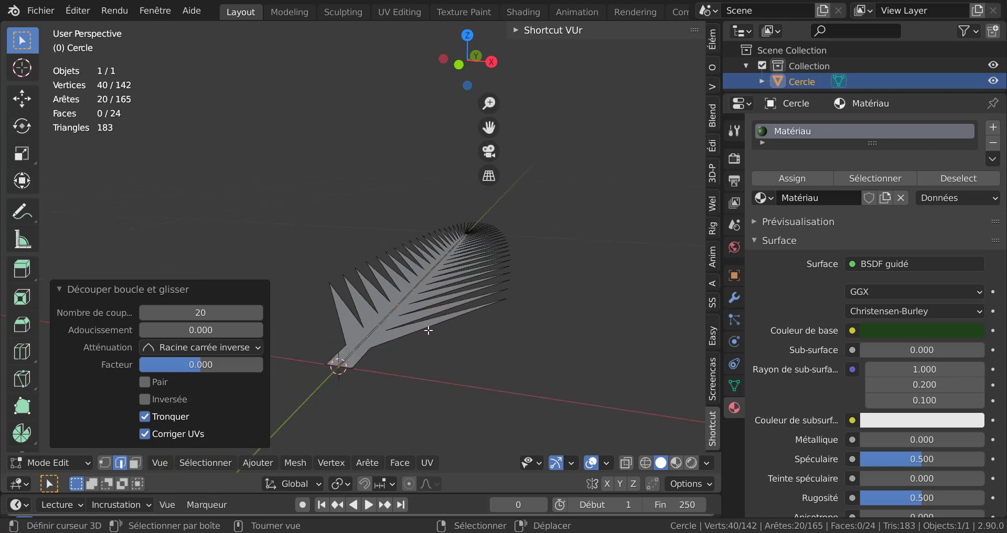
middle_click_drag(424, 368, 403, 363)
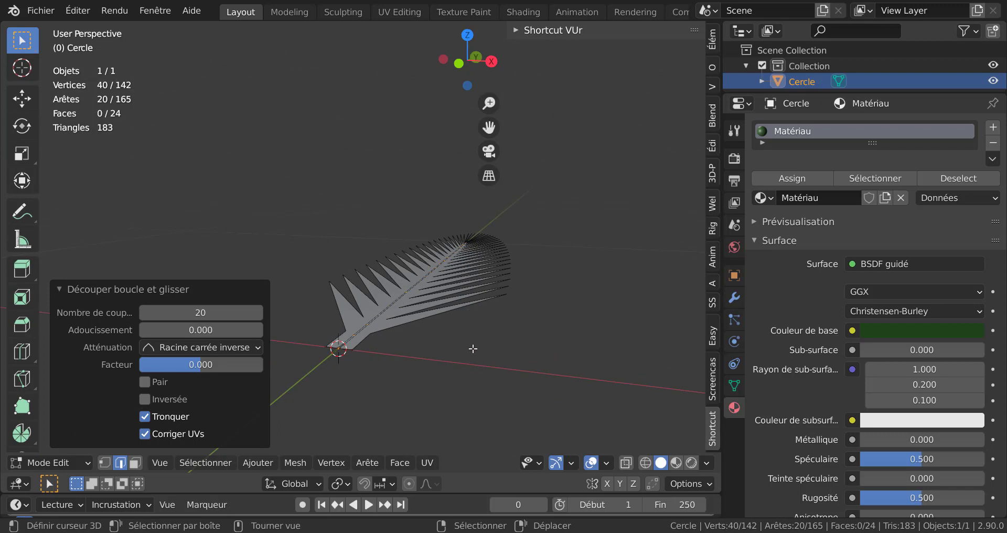
left_click(473, 349)
key("Tab")
mouse_move(452, 367)
middle_mouse_down()
mouse_move(445, 359)
mouse_move(467, 345)
mouse_move(459, 338)
middle_mouse_up()
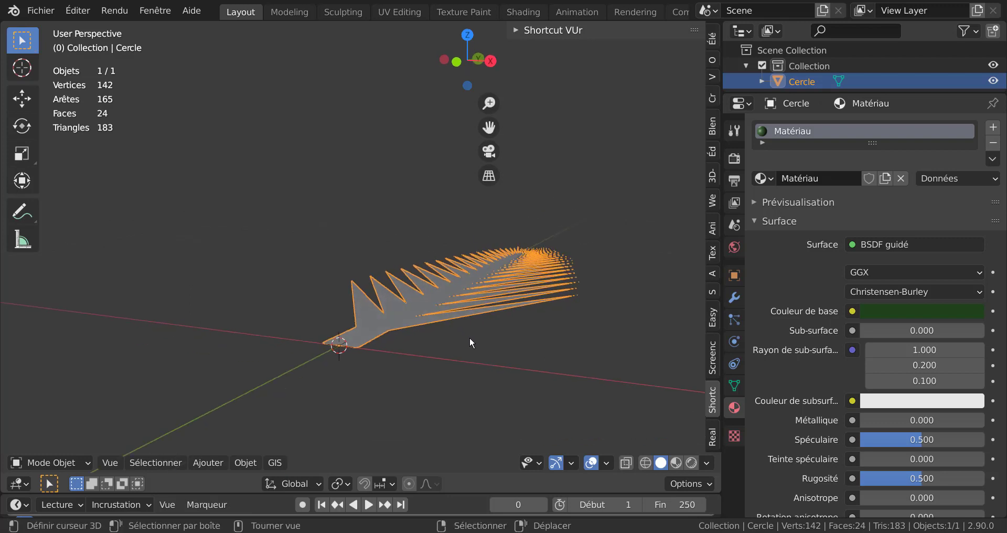
Select all and extrude the whole leaf about -0.0018 m along its normals for thickness
key("Tab")
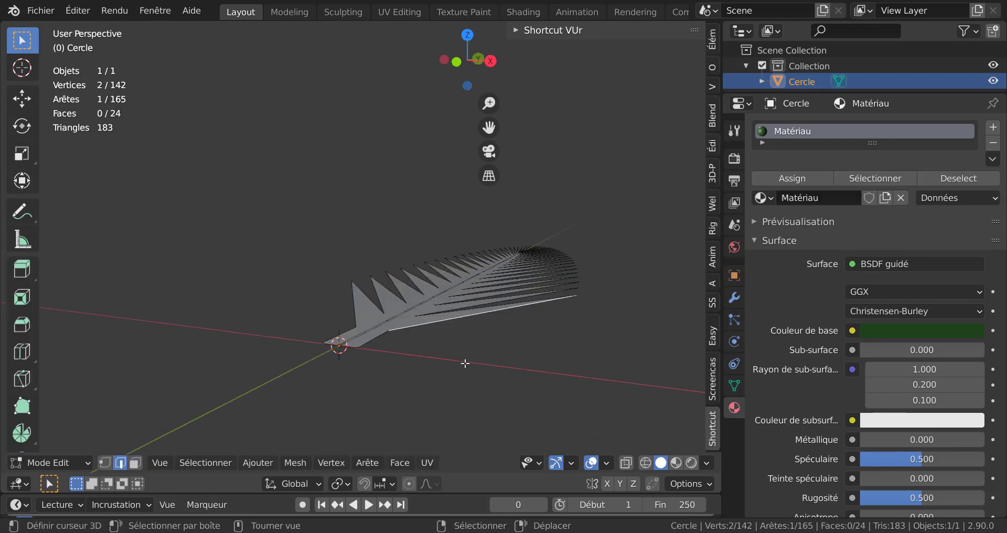
key("a")
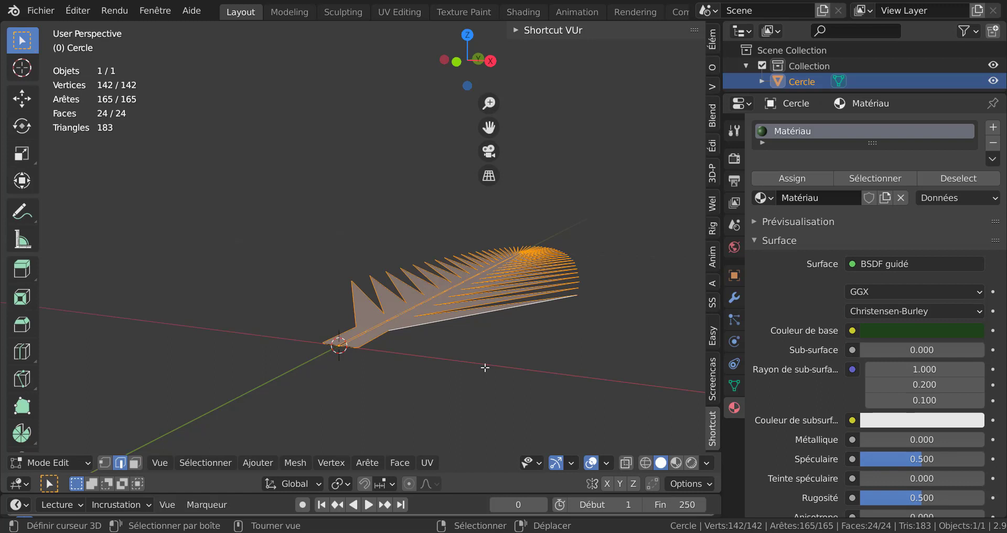
key("e")
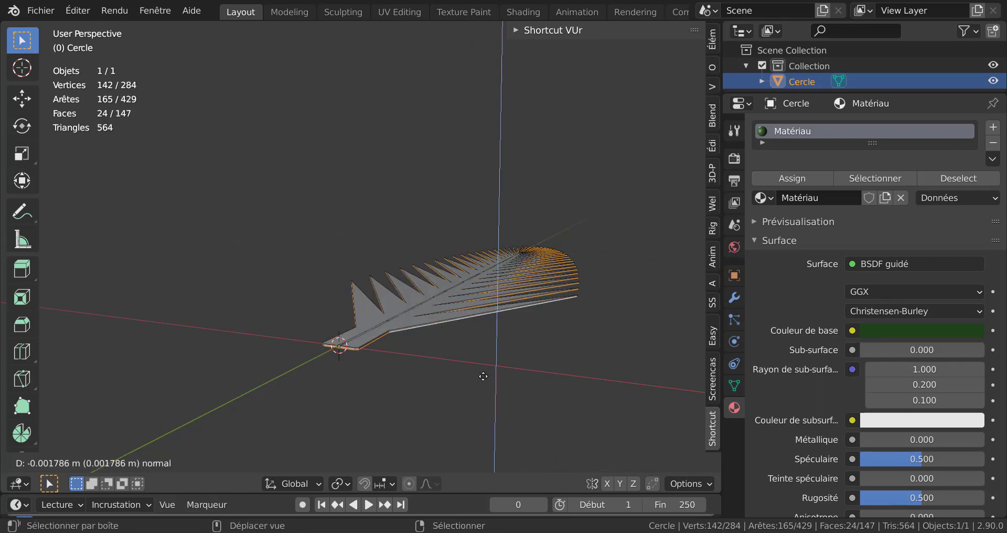
left_click(483, 376)
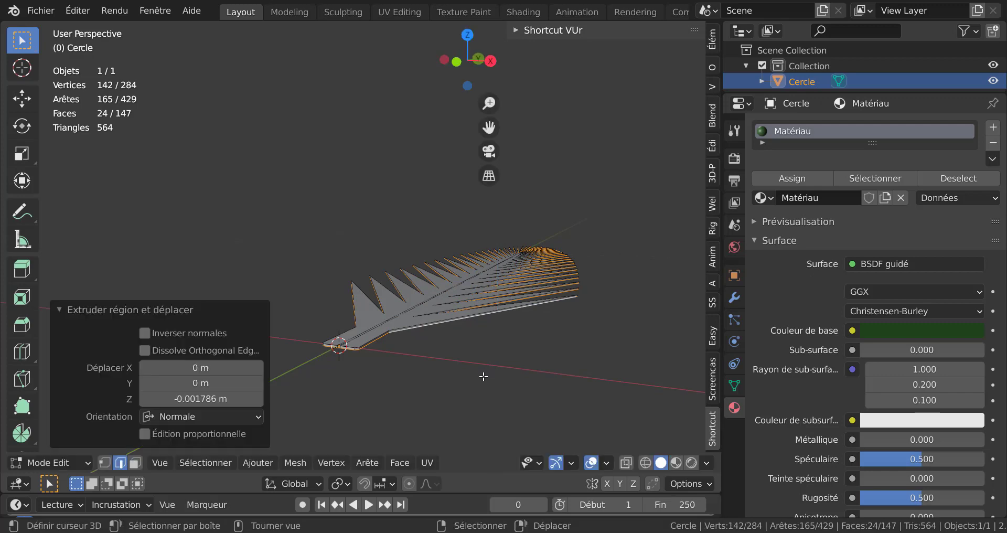
scroll(483, 376, "up", 4)
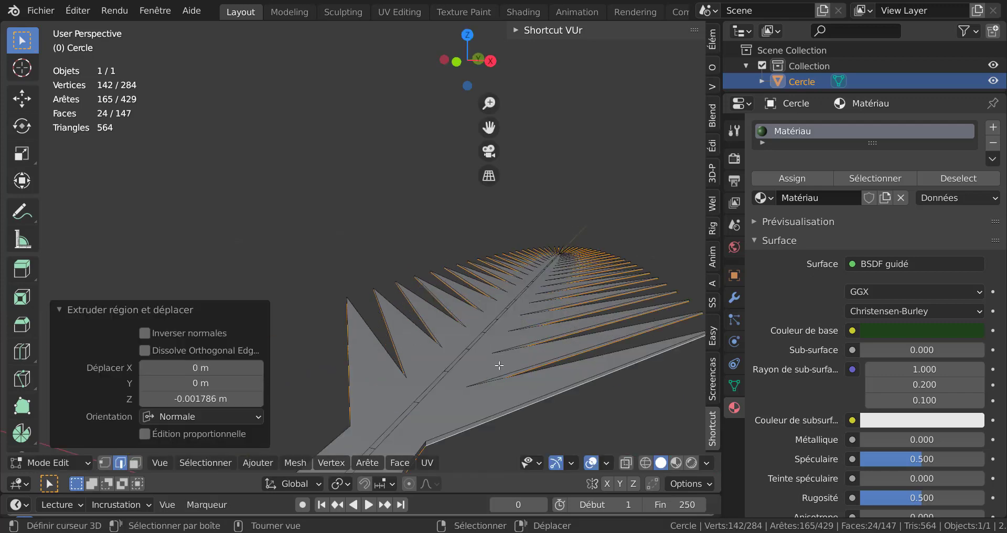
middle_click_drag(495, 370, 444, 370)
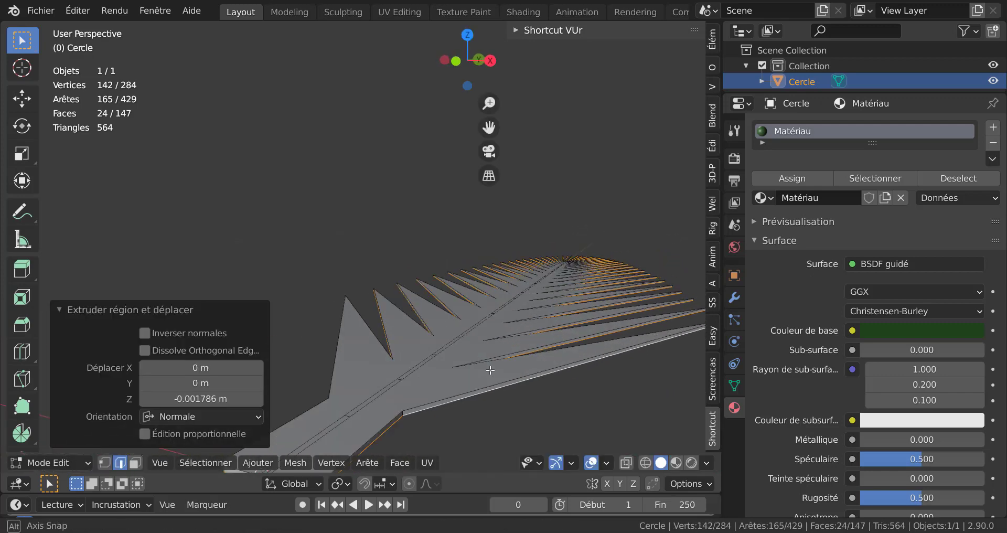
scroll(444, 369, "down", 3)
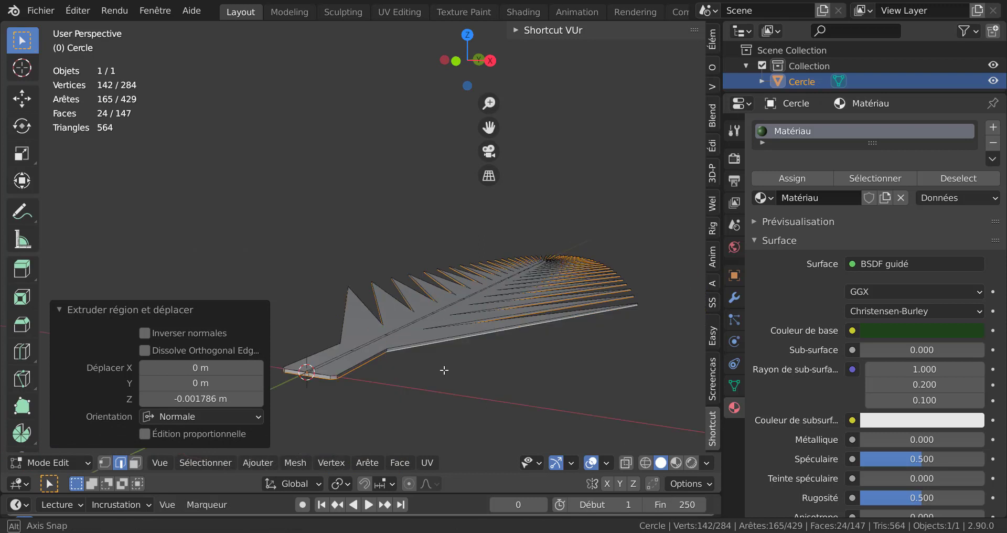
scroll(412, 360, "up", 2)
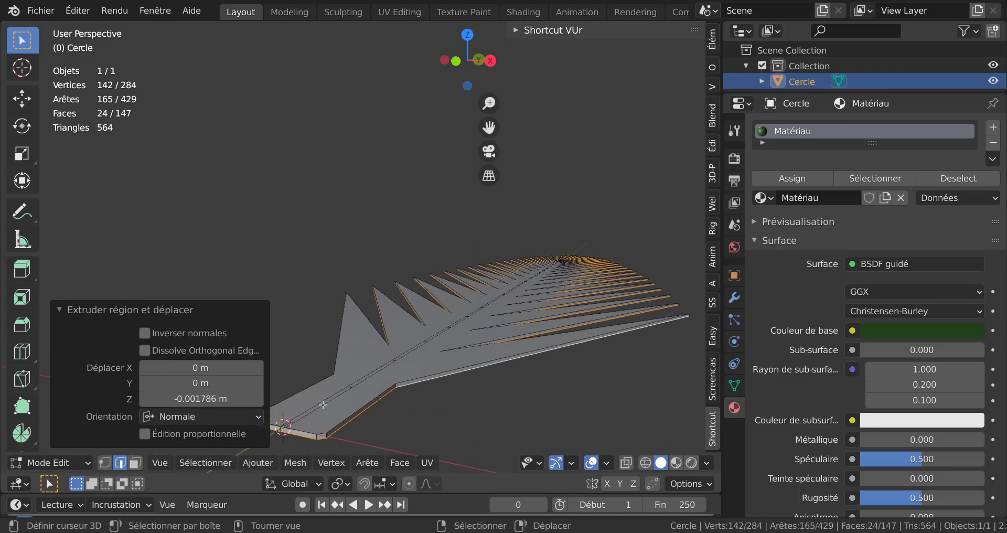
left_click(324, 402, "alt")
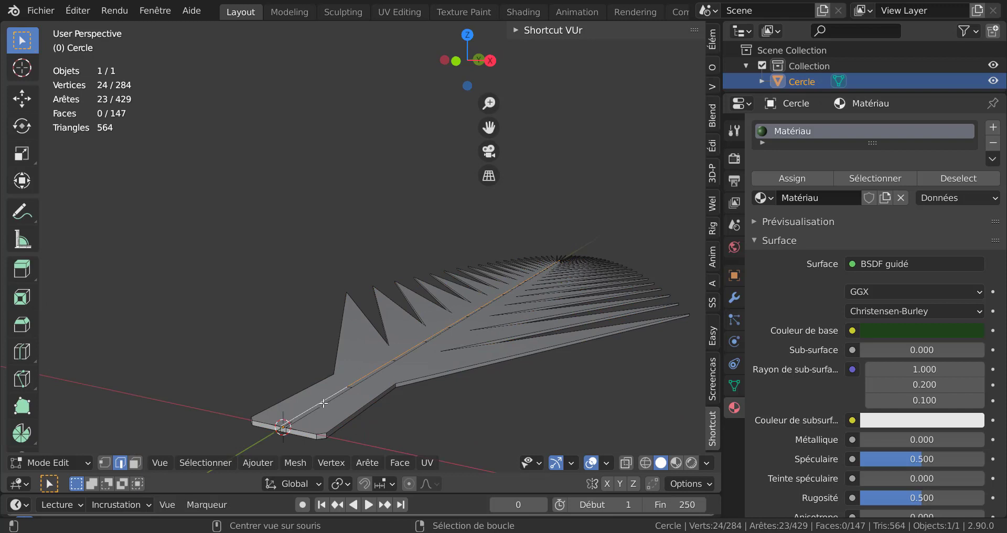
In face select, pick the first two stem strip faces near the leaf's base
key("3")
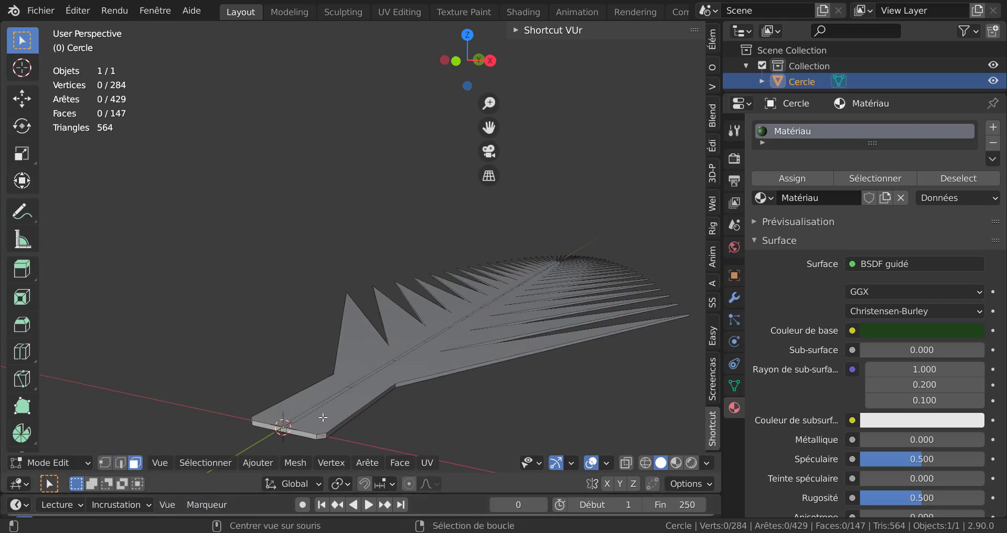
left_click(327, 400)
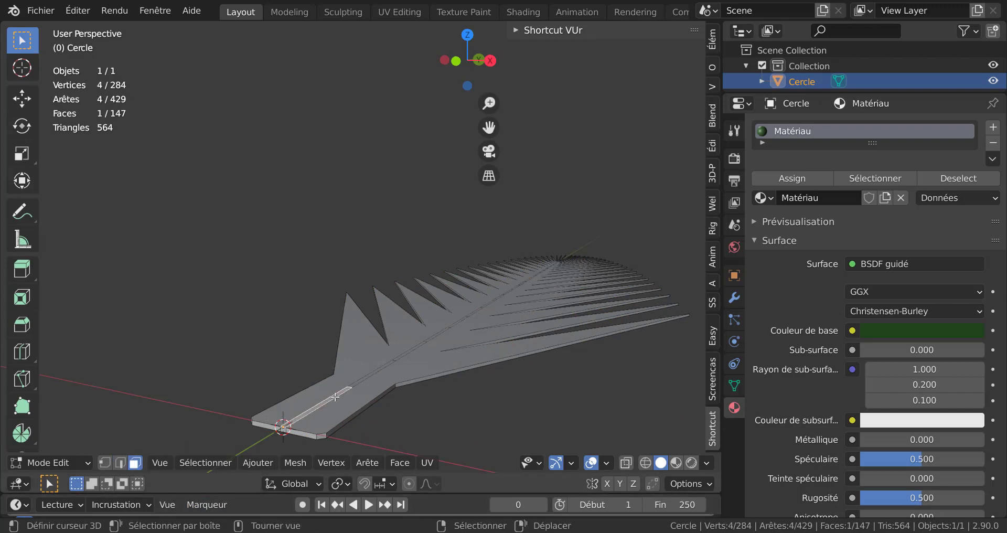
scroll(367, 393, "up", 5)
mouse_move(407, 389)
middle_mouse_down()
mouse_move(381, 399)
mouse_move(436, 395)
mouse_move(430, 382)
middle_mouse_up()
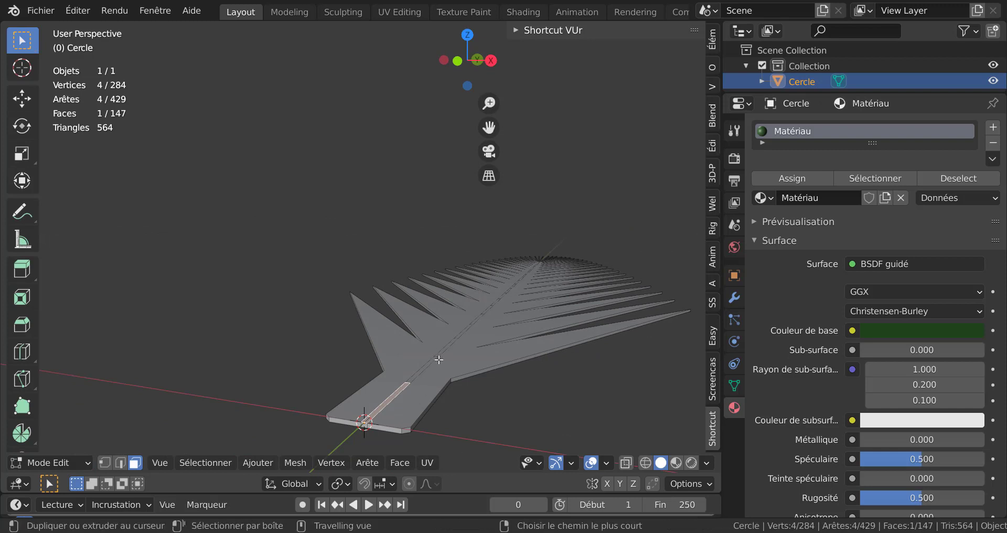
key("alt+a")
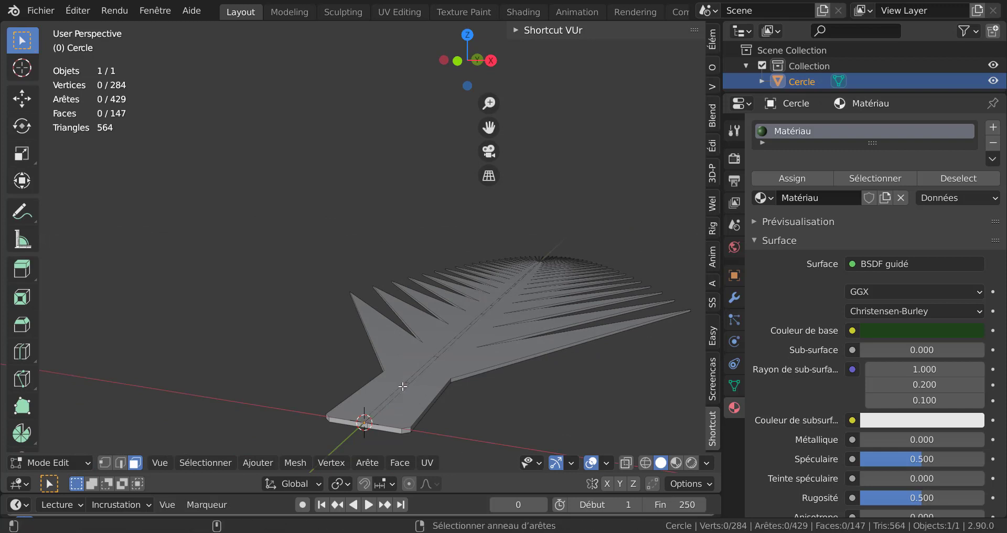
left_click(403, 386, "alt")
left_click(412, 381, "shift")
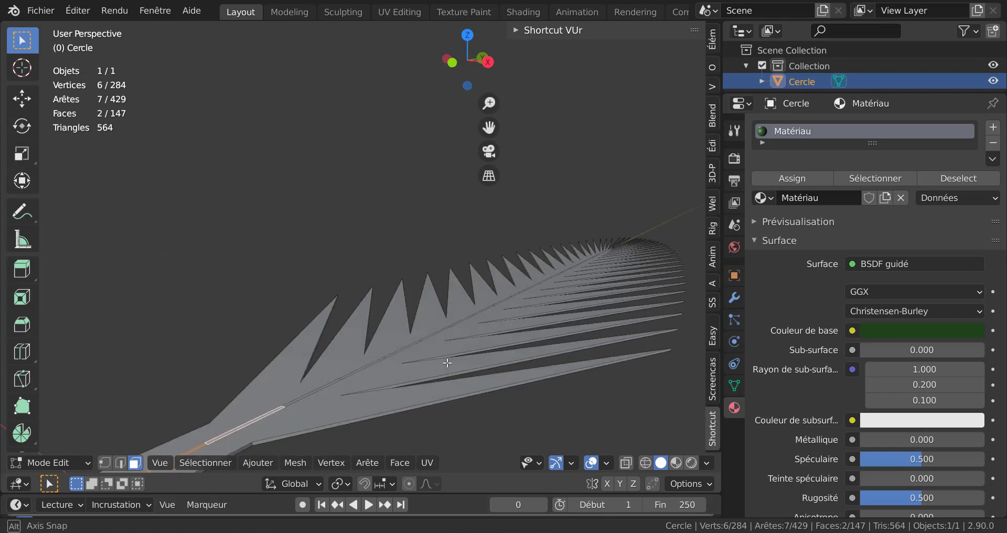
scroll(460, 359, "up", 5)
mouse_move(447, 359)
middle_mouse_down()
mouse_move(477, 369)
mouse_move(369, 382)
mouse_move(258, 295)
middle_mouse_up()
scroll(255, 295, "down", 2)
scroll(249, 296, "down", 3)
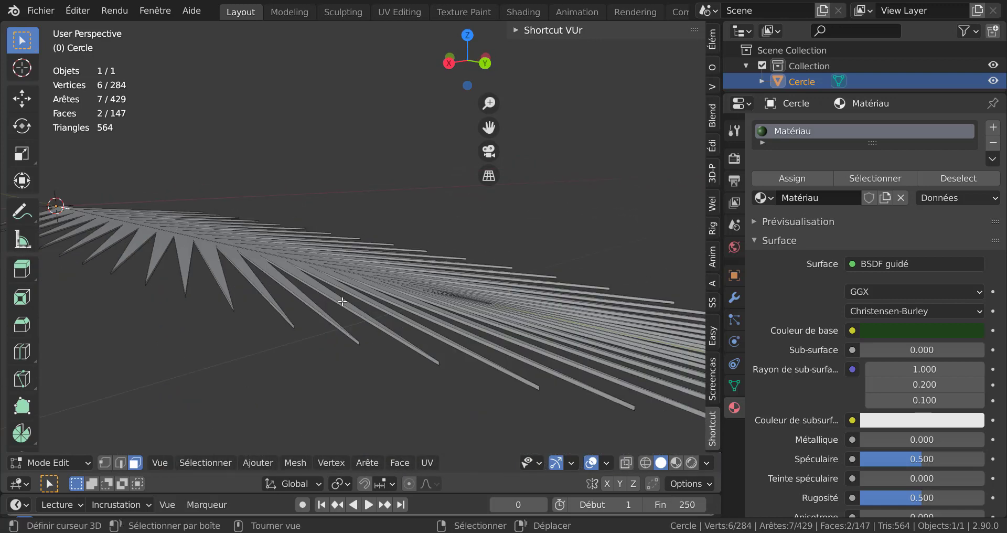
Switch to orthographic view and add a third stem strip face to the selection
middle_click_drag(483, 326, 482, 326)
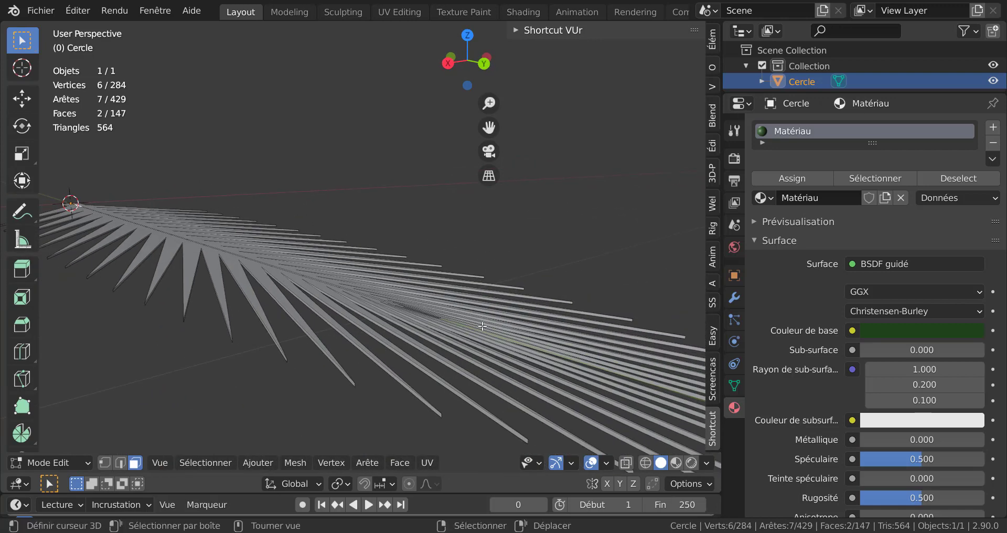
key("KP_5")
scroll(401, 287, "up", 2)
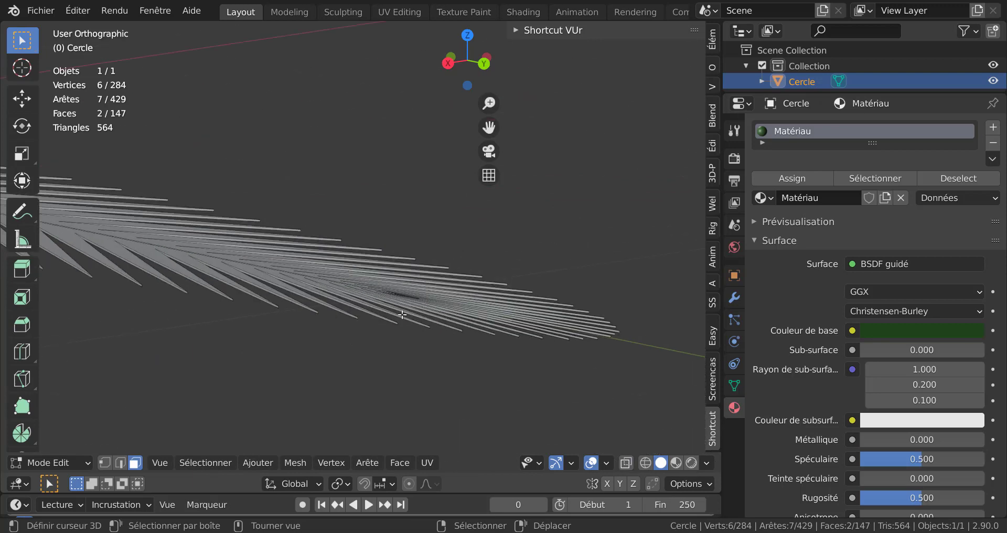
middle_click_drag(402, 315, 376, 307)
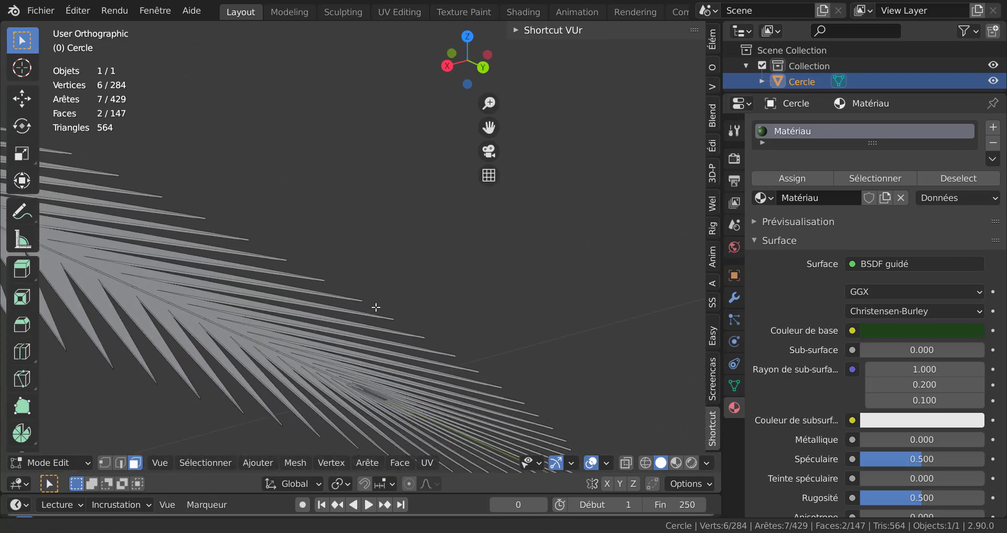
scroll(376, 306, "up", 2)
scroll(378, 310, "up", 2)
scroll(381, 316, "up", 2)
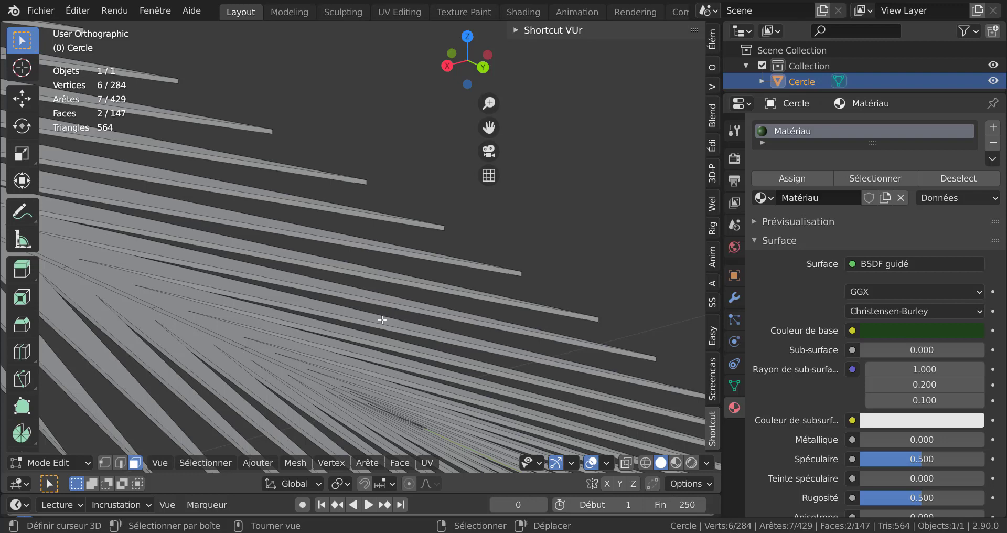
scroll(383, 322, "up", 2)
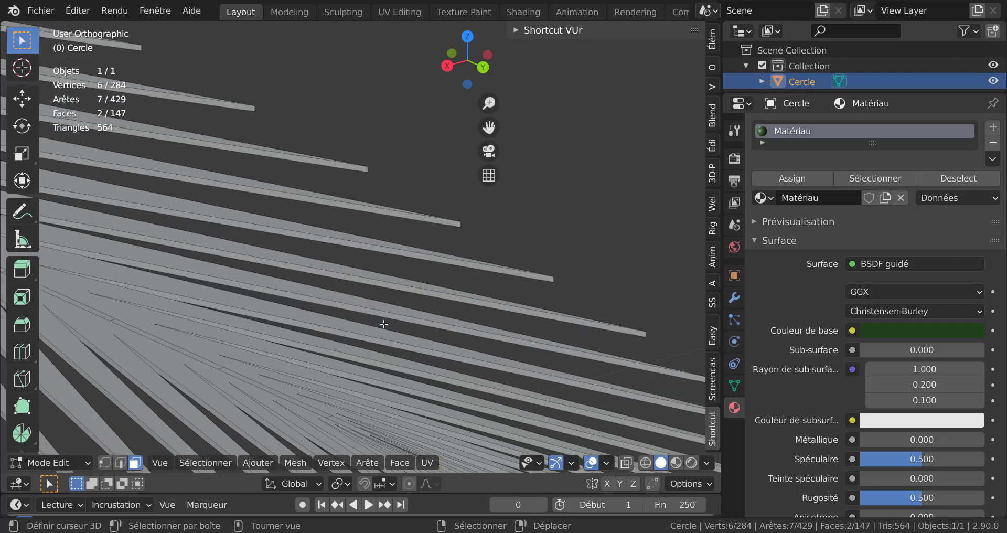
left_click(352, 425, "shift")
scroll(359, 424, "down", 1)
scroll(359, 423, "down", 1)
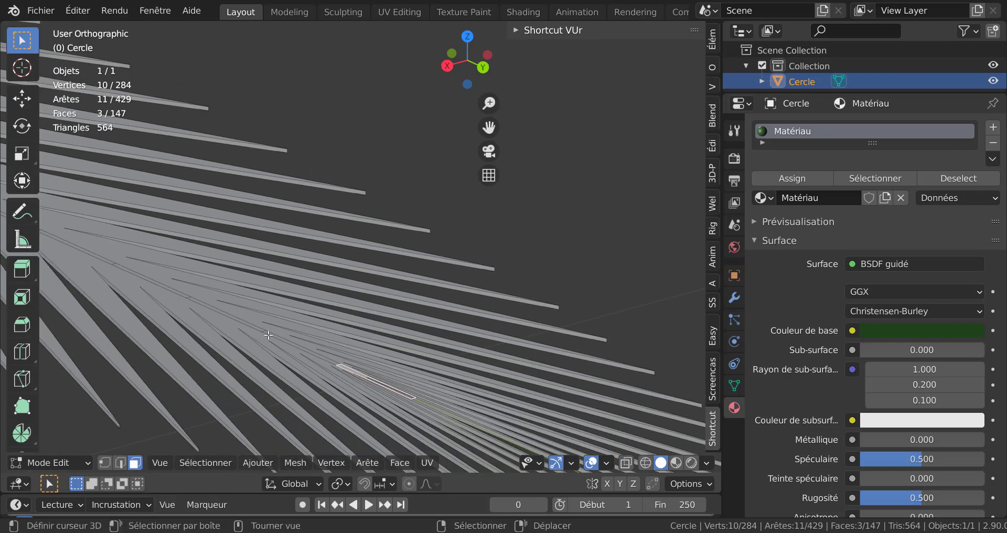
Extend the face selection along the whole stem with a Ctrl-click shortest path
key("ctrl")
left_click(353, 370, "ctrl")
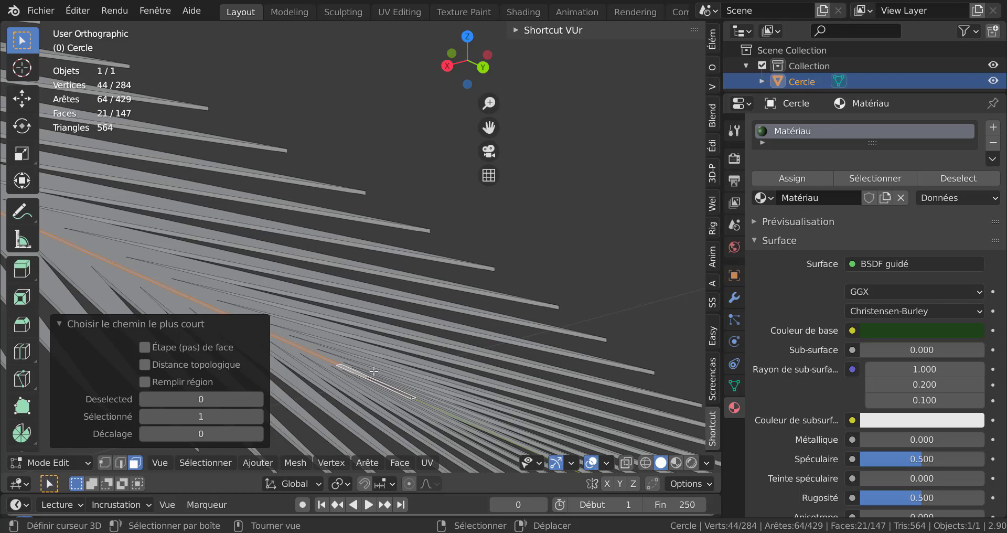
middle_click_drag(382, 382, 539, 359)
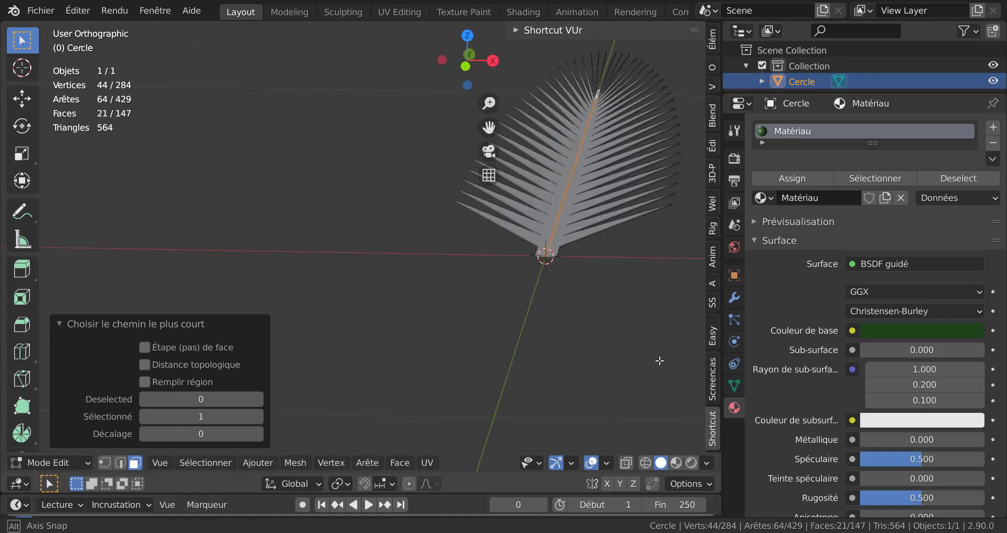
mouse_move(540, 360)
middle_mouse_down()
mouse_move(659, 357)
mouse_move(495, 353)
mouse_move(477, 312)
mouse_move(490, 317)
middle_mouse_up()
scroll(494, 346, "up", 5)
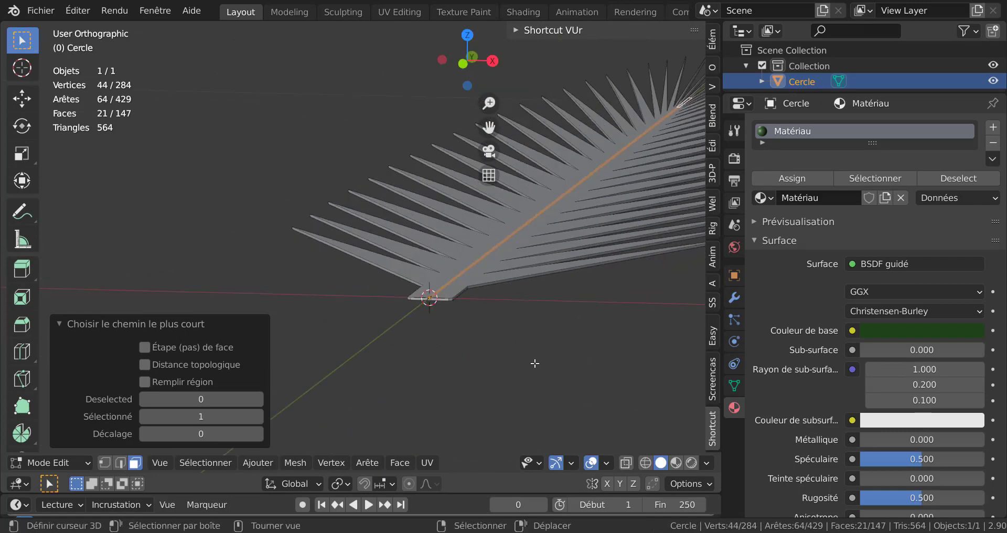
scroll(537, 304, "up", 2)
scroll(543, 297, "up", 2)
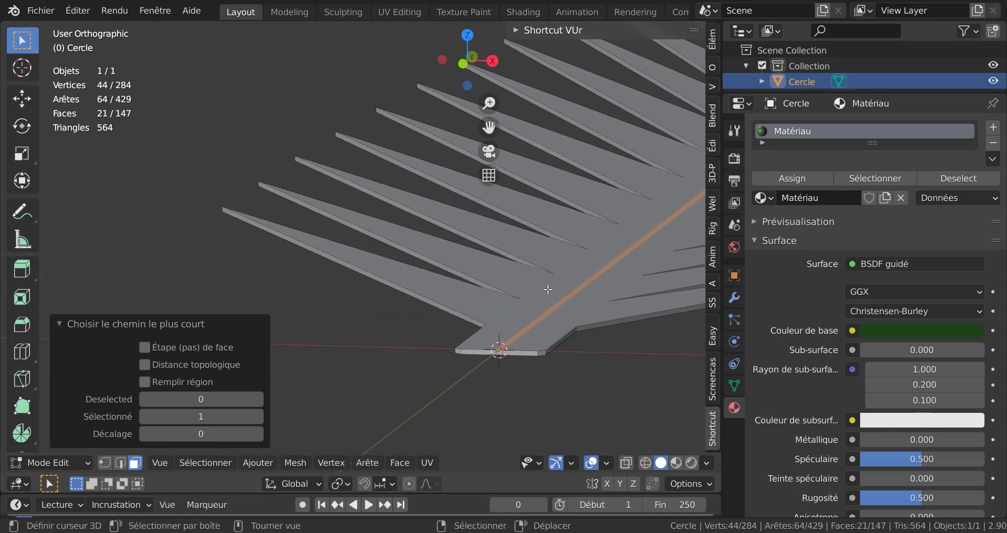
Extrude the selected midrib faces by -0.001527 m
key("e")
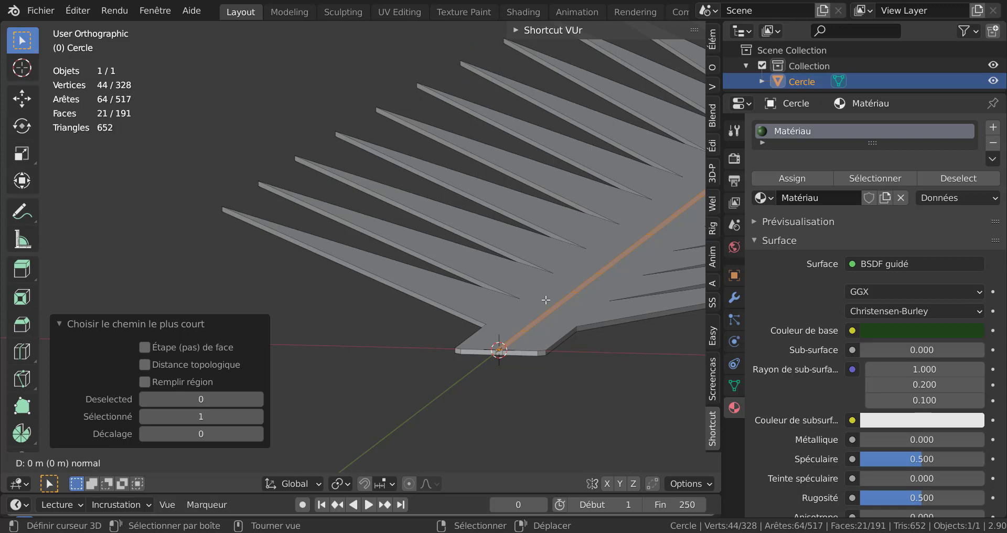
left_click(545, 256)
mouse_move(545, 257)
middle_mouse_down()
mouse_move(526, 355)
mouse_move(592, 359)
mouse_move(485, 359)
mouse_move(499, 371)
middle_mouse_up()
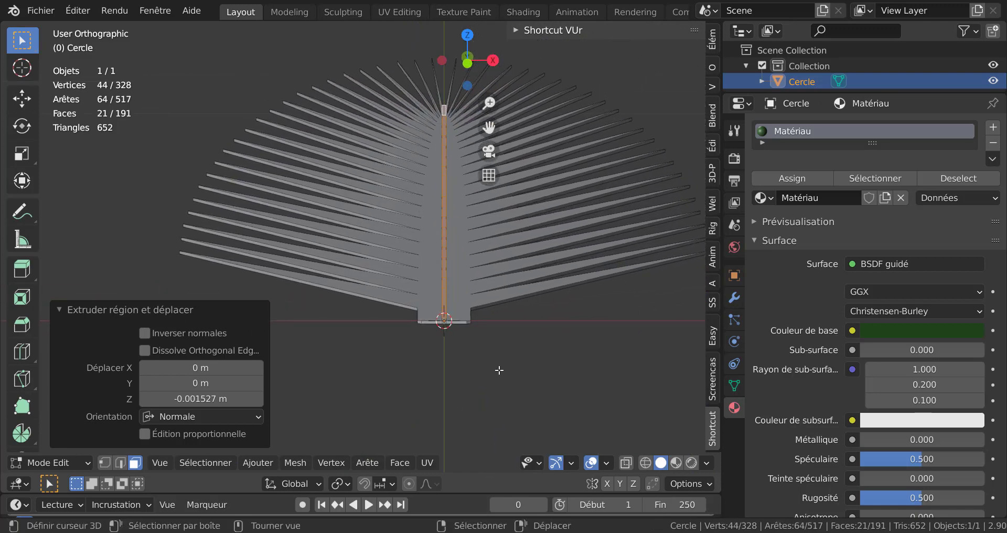
key("s")
key("x")
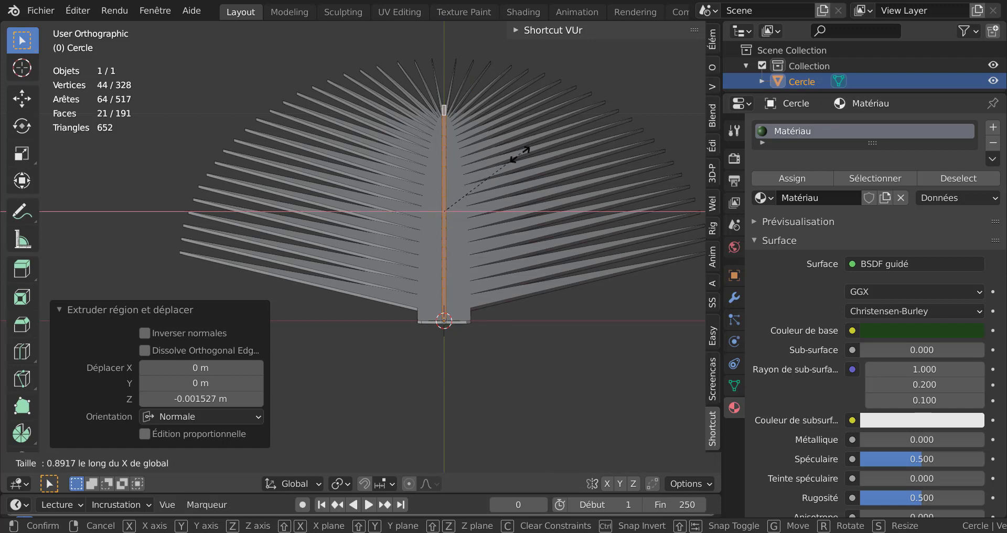
right_click(488, 192)
Scale the extruded midrib narrower along global X into a groove
scroll(504, 331, "up", 1)
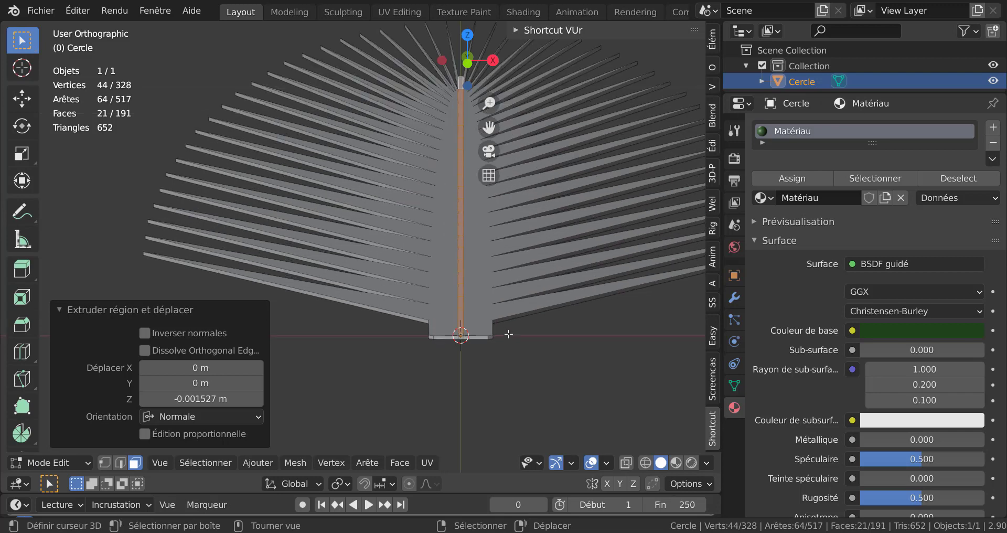
scroll(502, 320, "up", 1)
middle_click_drag(502, 318, 499, 321)
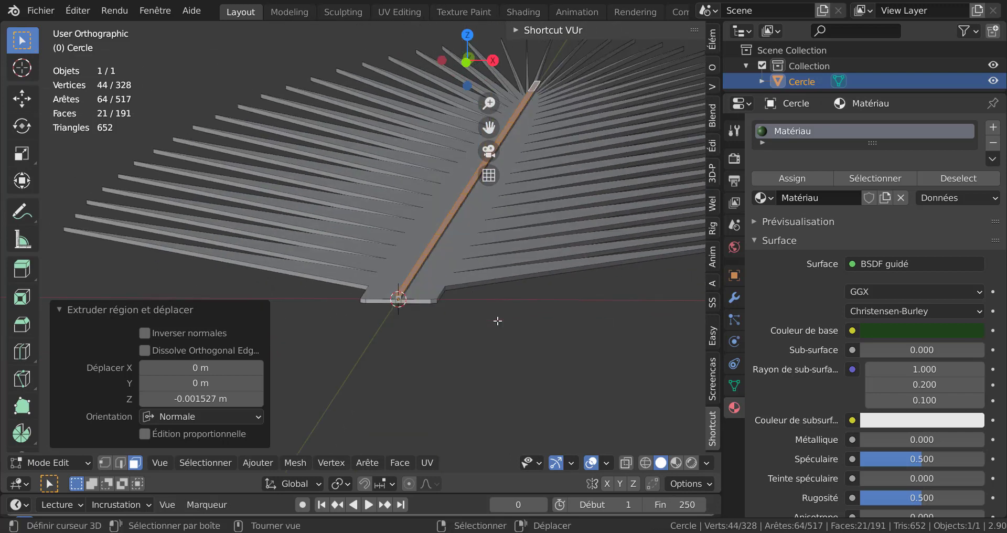
scroll(506, 359, "up", 3)
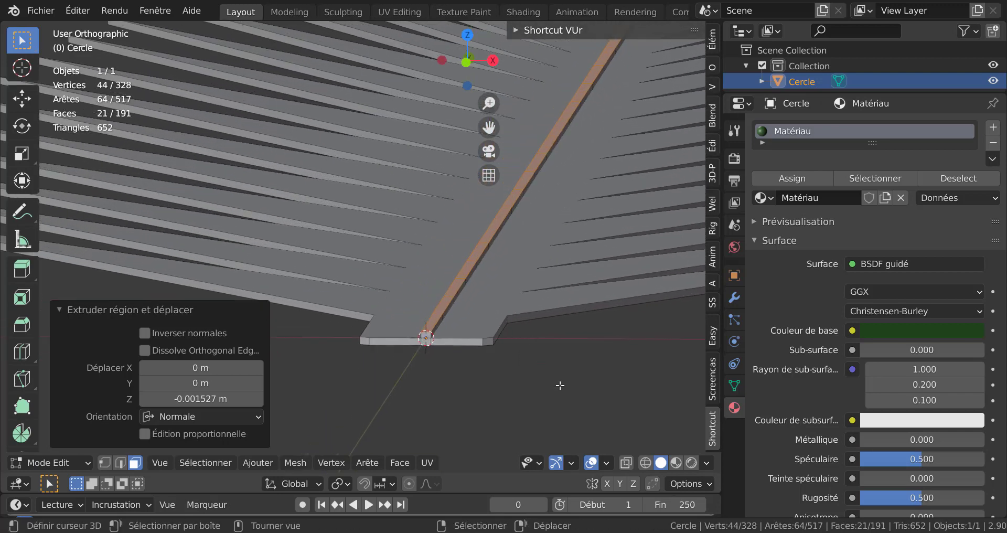
key("s")
key("x")
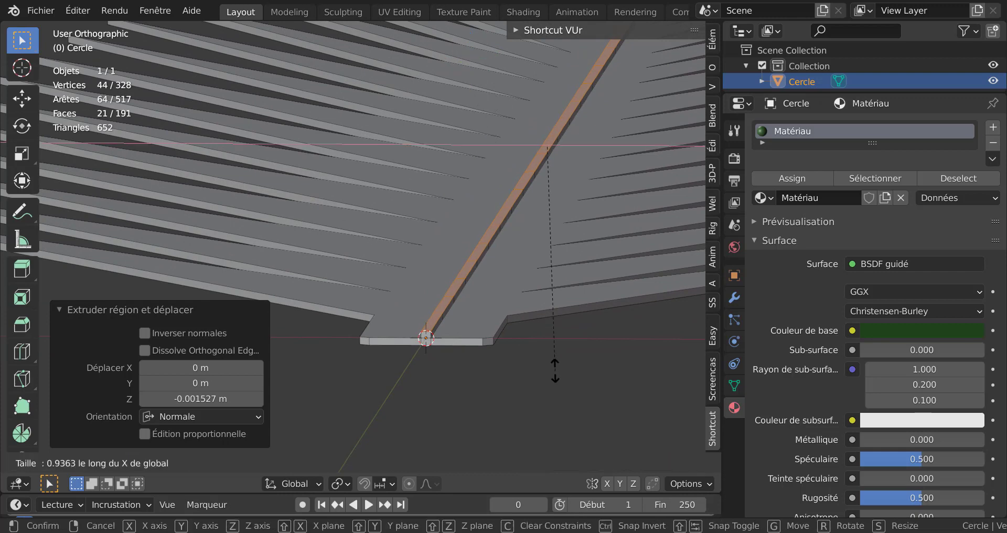
left_click(533, 202)
Return to Object Mode and inspect the leaf's thickness from several angles
key("Tab")
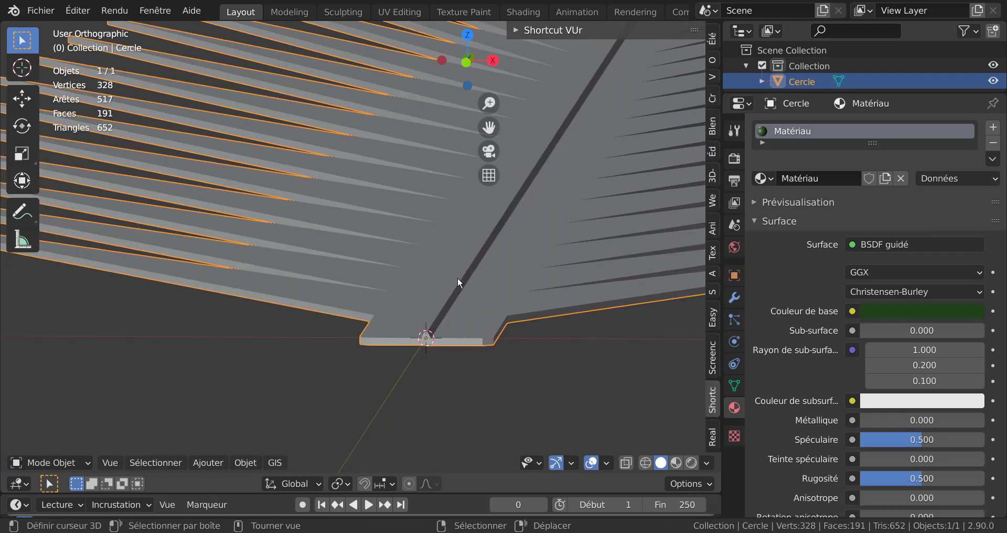
middle_click_drag(458, 282, 474, 281)
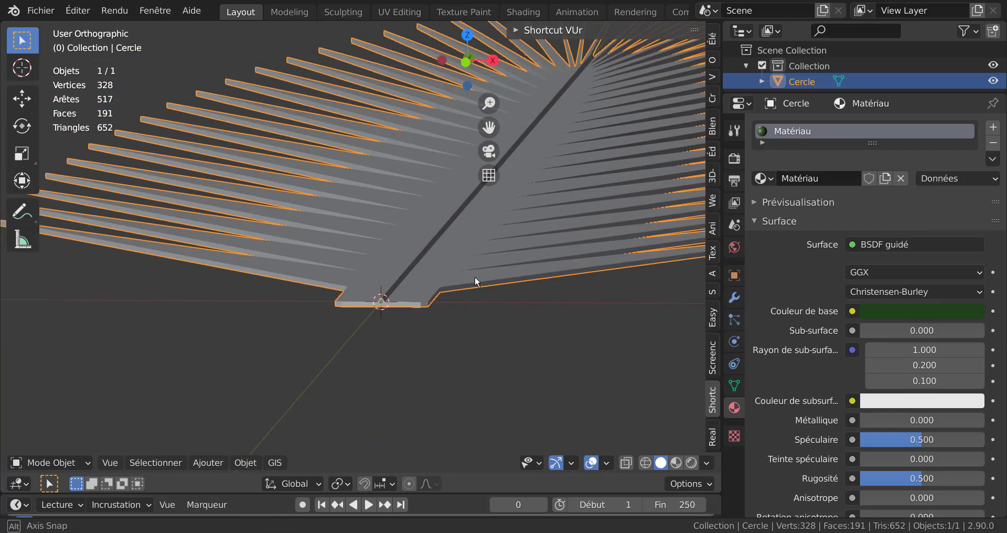
scroll(445, 346, "up", 2)
scroll(417, 398, "up", 3)
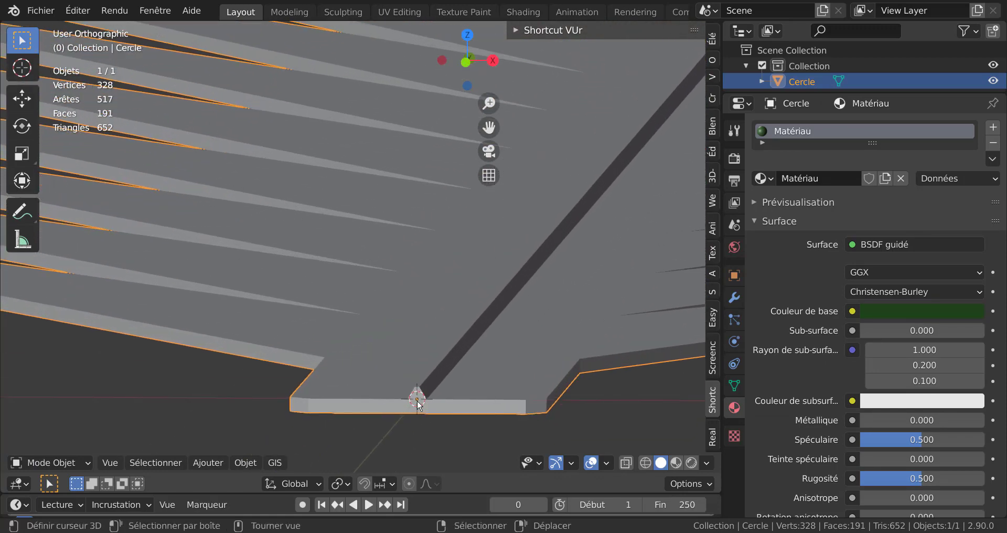
scroll(406, 391, "down", 4)
scroll(425, 378, "down", 1)
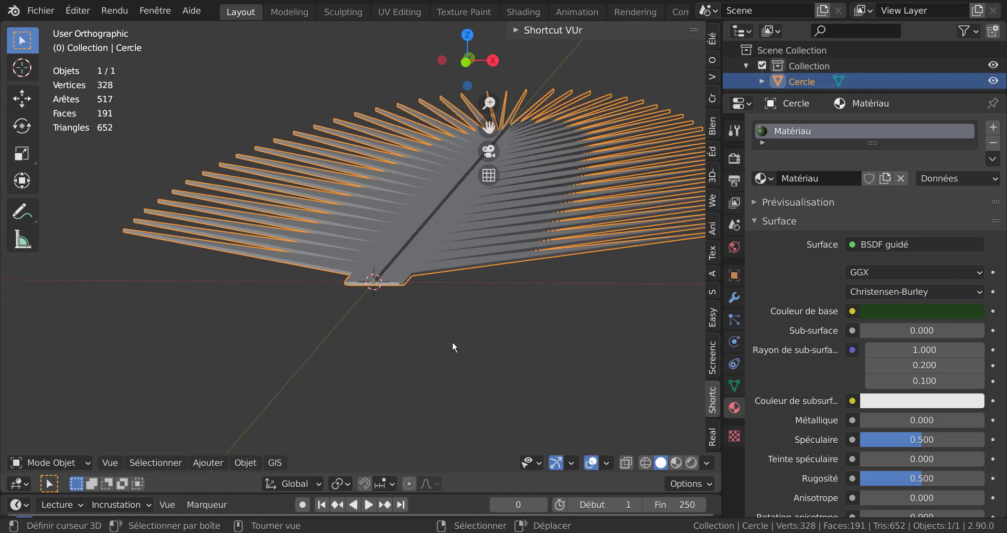
mouse_move(478, 355)
middle_mouse_down()
mouse_move(448, 362)
mouse_move(459, 360)
mouse_move(426, 319)
middle_mouse_up()
scroll(493, 361, "down", 3)
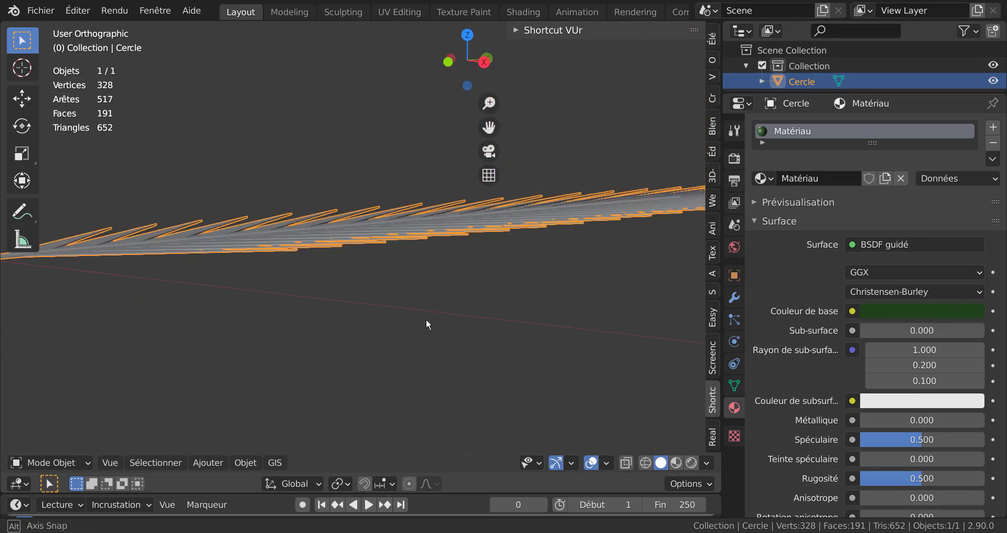
middle_click_drag(598, 297, 640, 308)
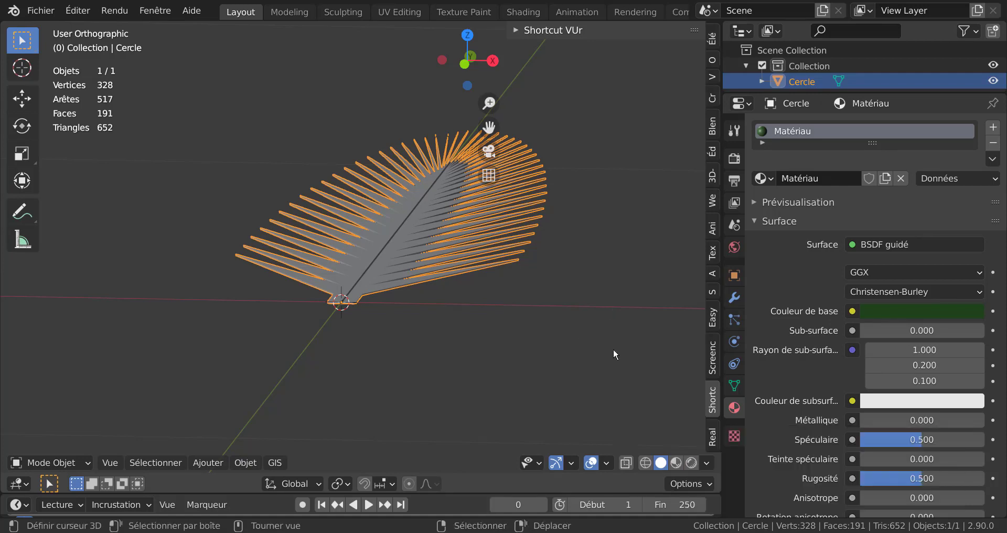
middle_click_drag(613, 348, 587, 357)
Switch to Material Preview shading to show the dark green leaf, ending in Object Mode
left_click(675, 463)
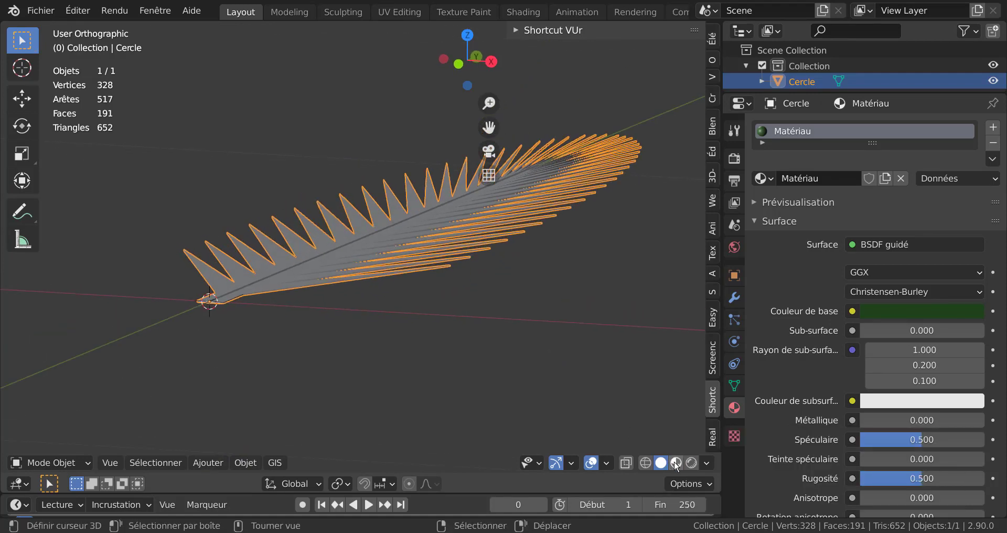
mouse_move(558, 399)
middle_mouse_down()
mouse_move(518, 436)
mouse_move(527, 417)
middle_mouse_up()
key("Tab")
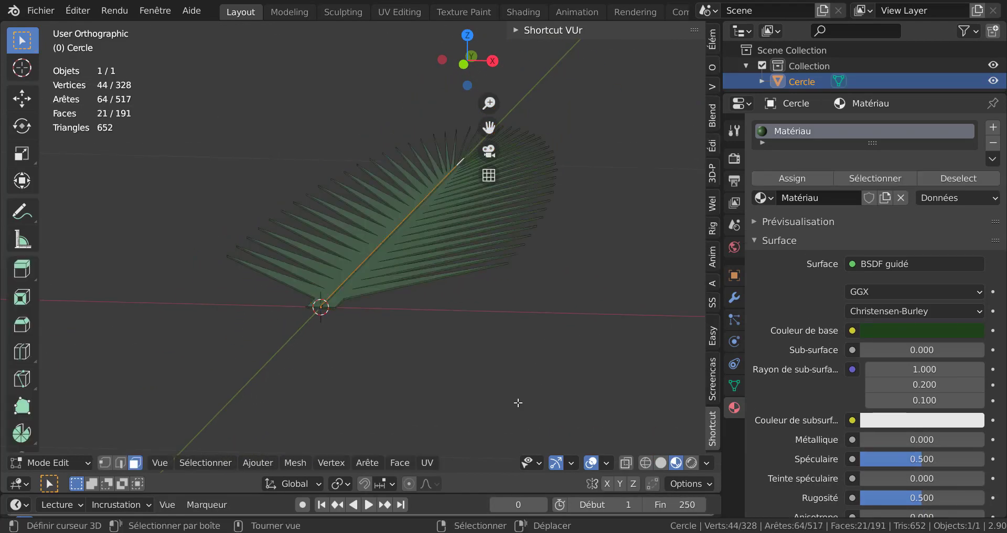
scroll(518, 405, "up", 3)
key("Tab")
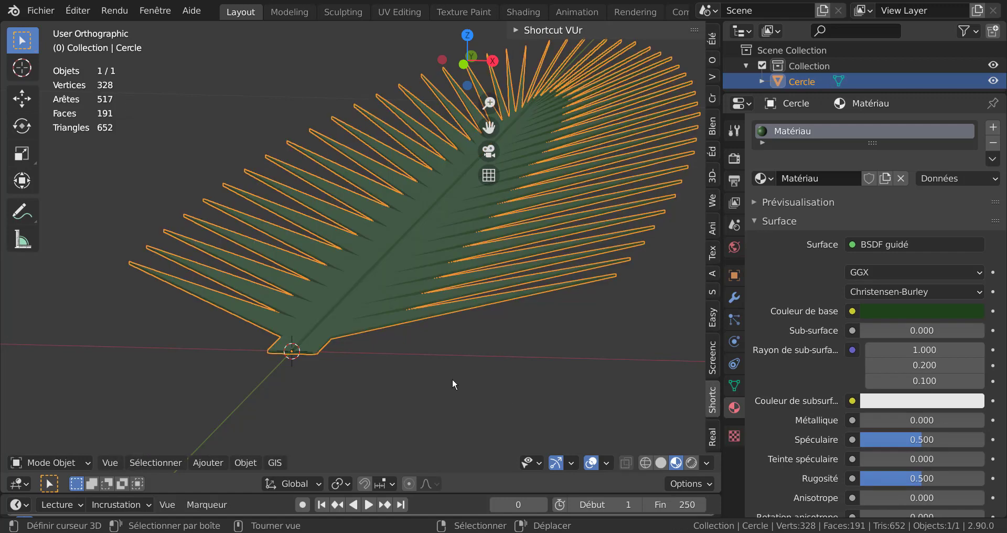
key("Tab")
key("Tab")
Apply smooth shading to the leaf from the Objet menu
left_click(246, 465)
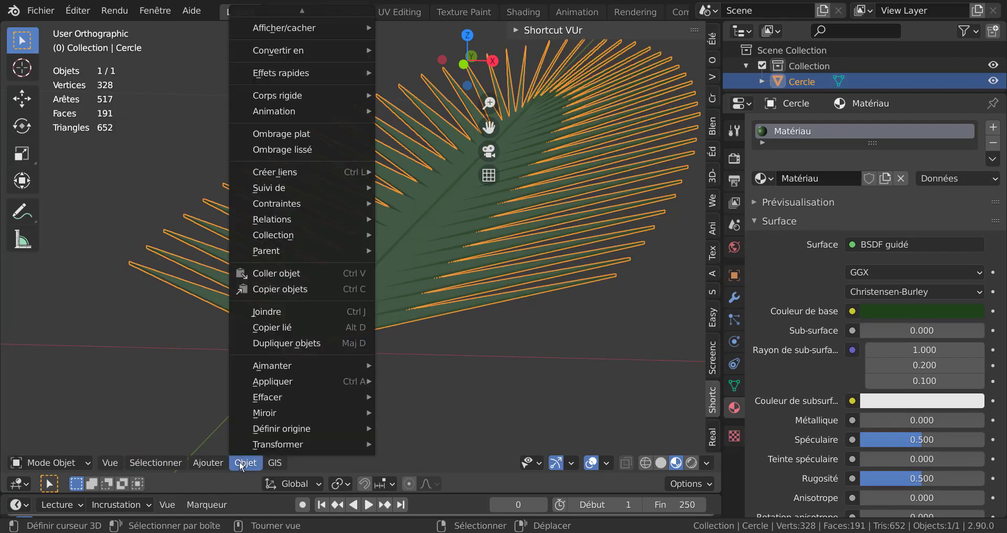
left_click(273, 150)
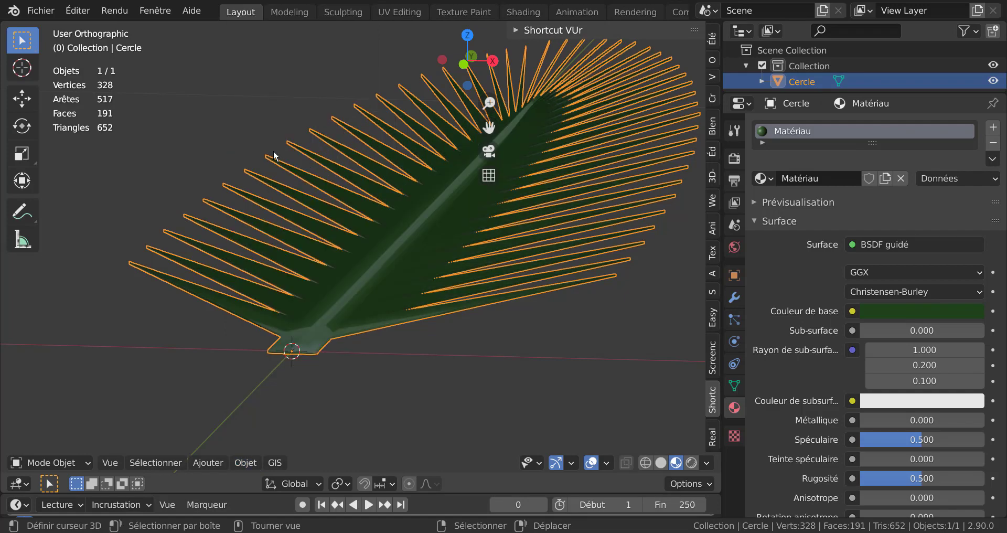
mouse_move(372, 309)
middle_mouse_down()
mouse_move(379, 304)
mouse_move(354, 307)
middle_mouse_up()
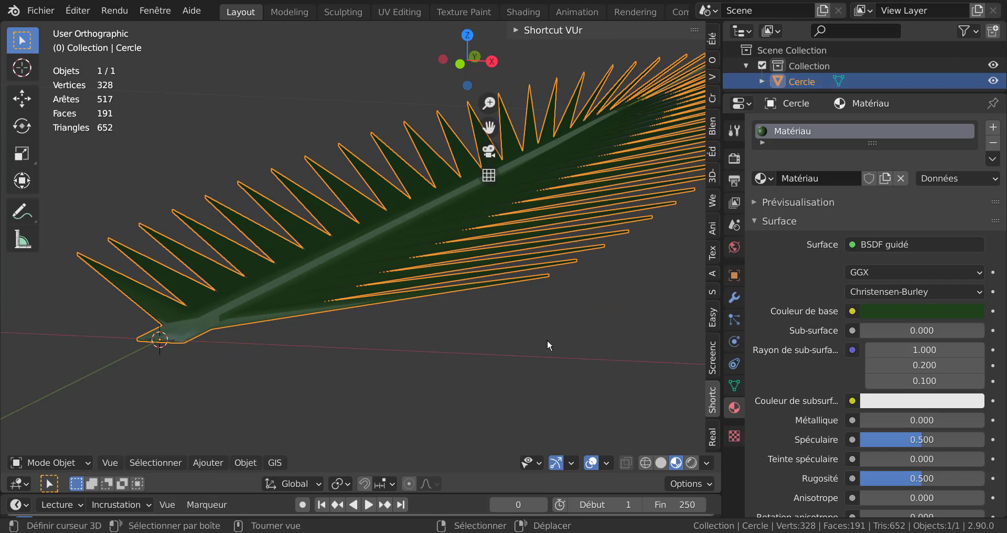
Set the leaf material's Teinte de lustre to 0 and Rugosité to 0.227
scroll(788, 422, "down", 2)
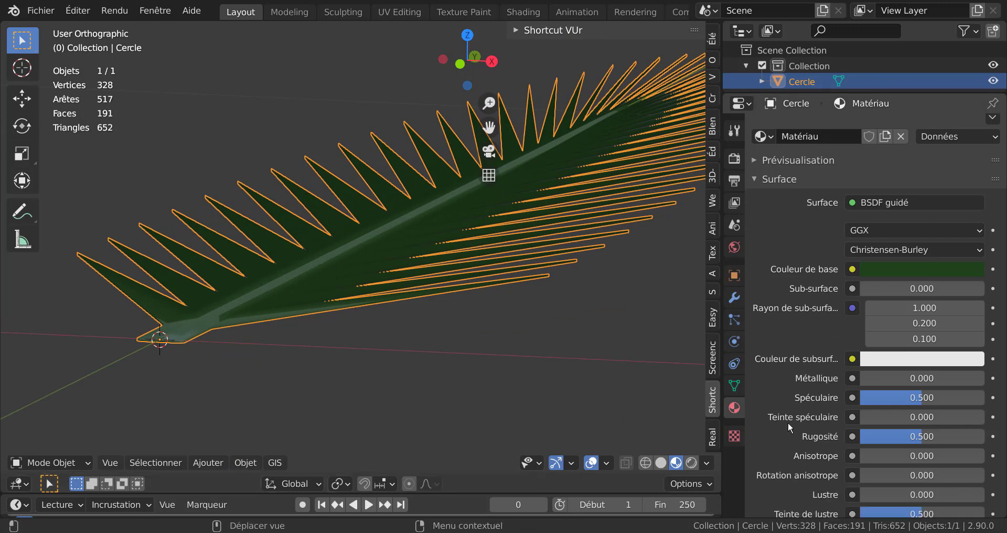
scroll(788, 422, "down", 1)
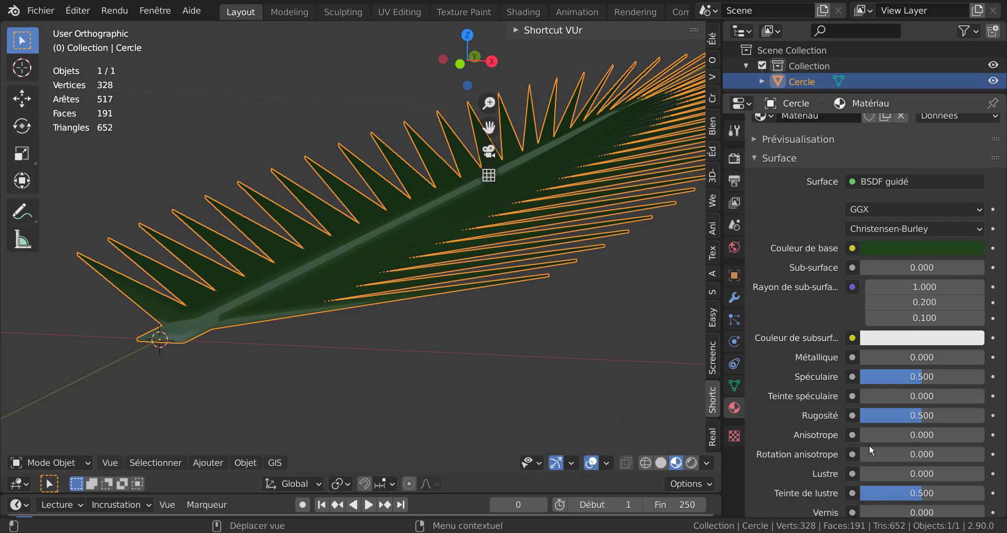
left_click_drag(917, 494, 855, 493)
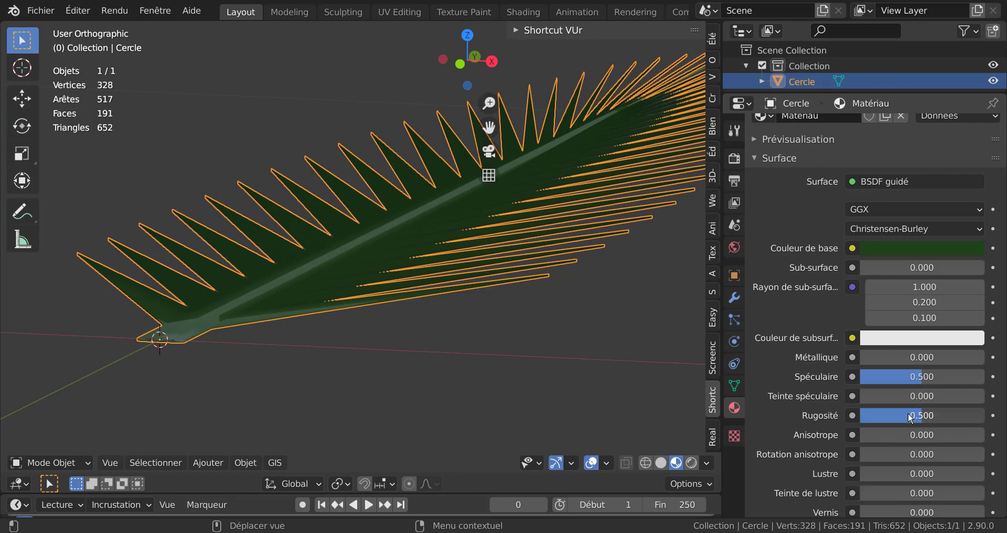
left_click_drag(908, 415, 874, 415)
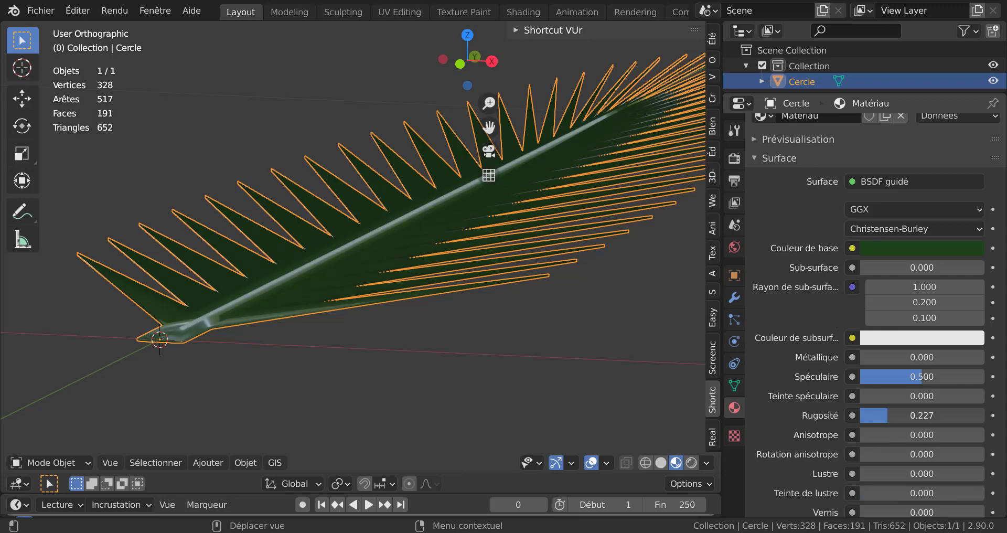
mouse_move(614, 383)
middle_mouse_down()
mouse_move(609, 335)
mouse_move(584, 348)
middle_mouse_up()
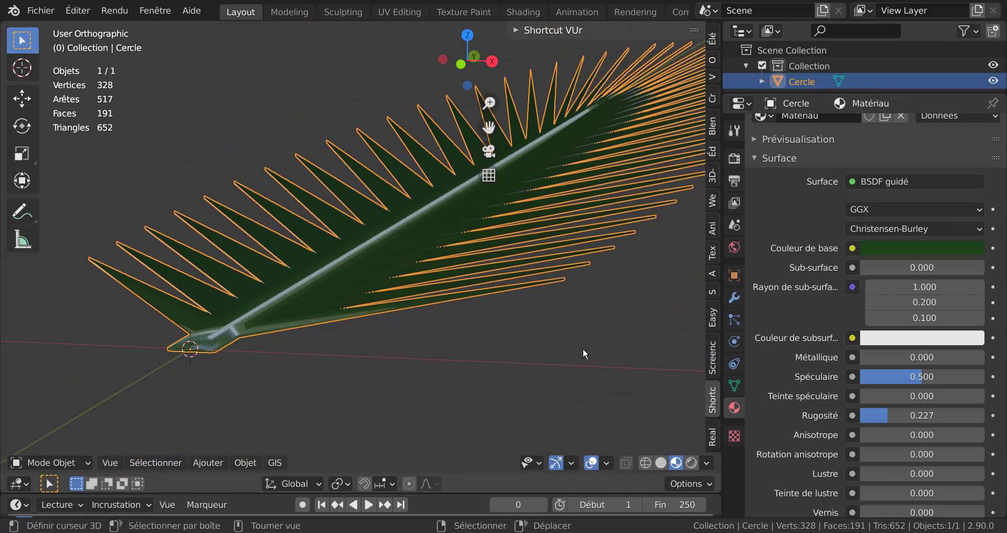
middle_click_drag(520, 332, 504, 361)
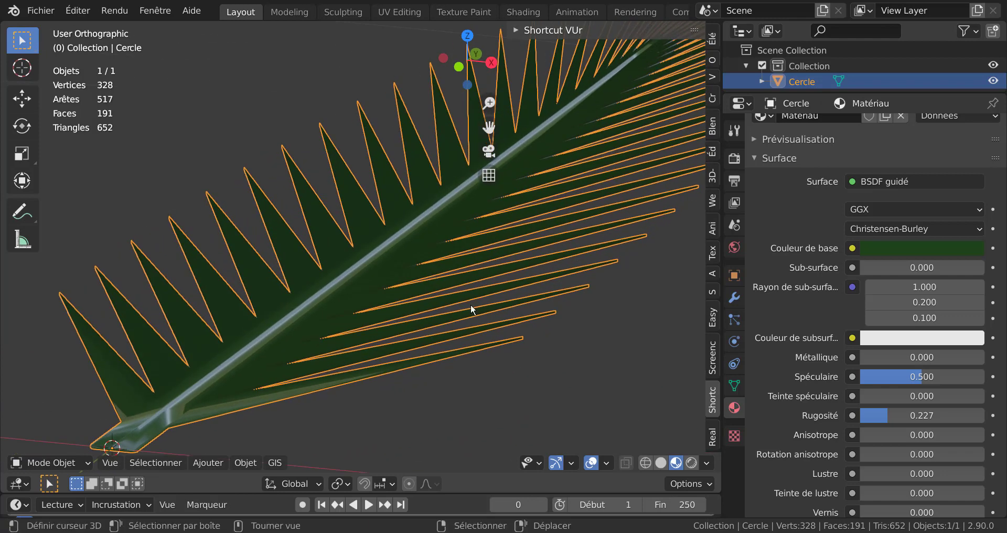
In Edit Mode, select the leaflet and midrib faces and view the leaf from the right side
key("Tab")
left_click(411, 226)
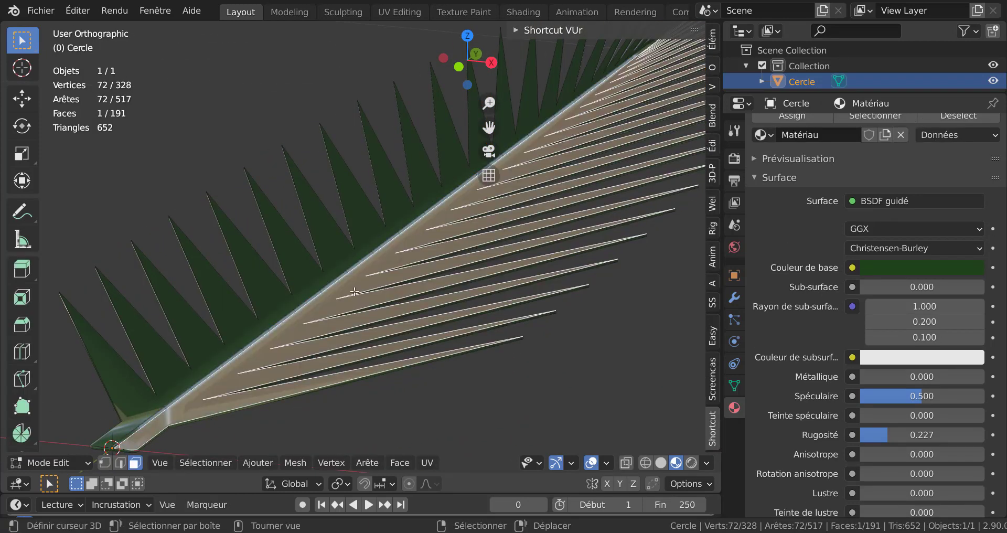
left_click(442, 198)
middle_click_drag(463, 266, 451, 262)
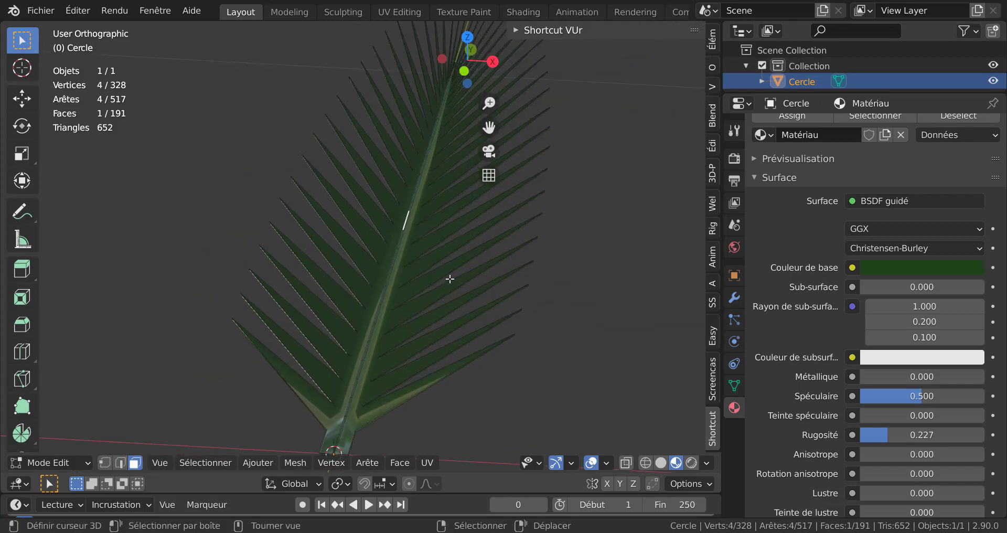
scroll(461, 220, "up", 3)
scroll(472, 200, "up", 4)
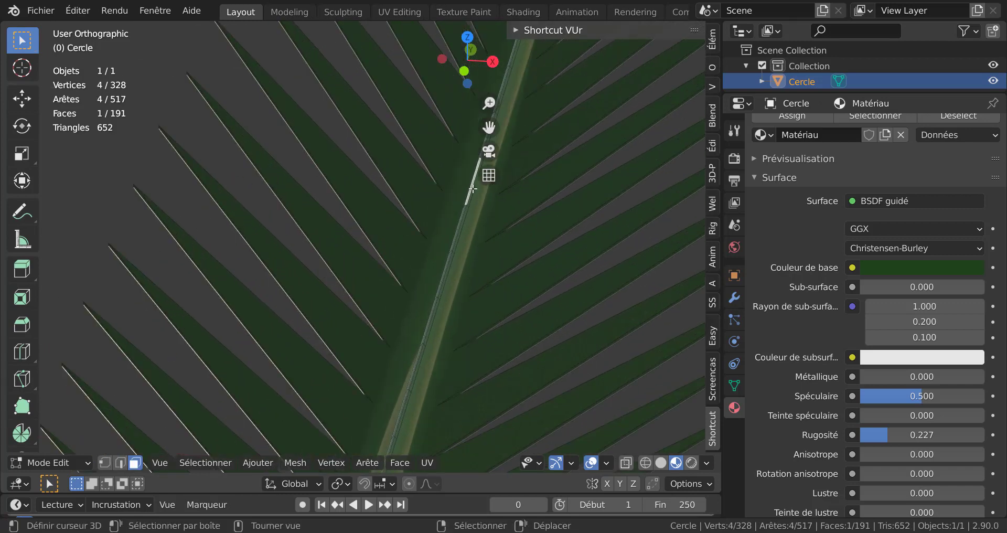
scroll(460, 271, "down", 3)
scroll(460, 271, "down", 3)
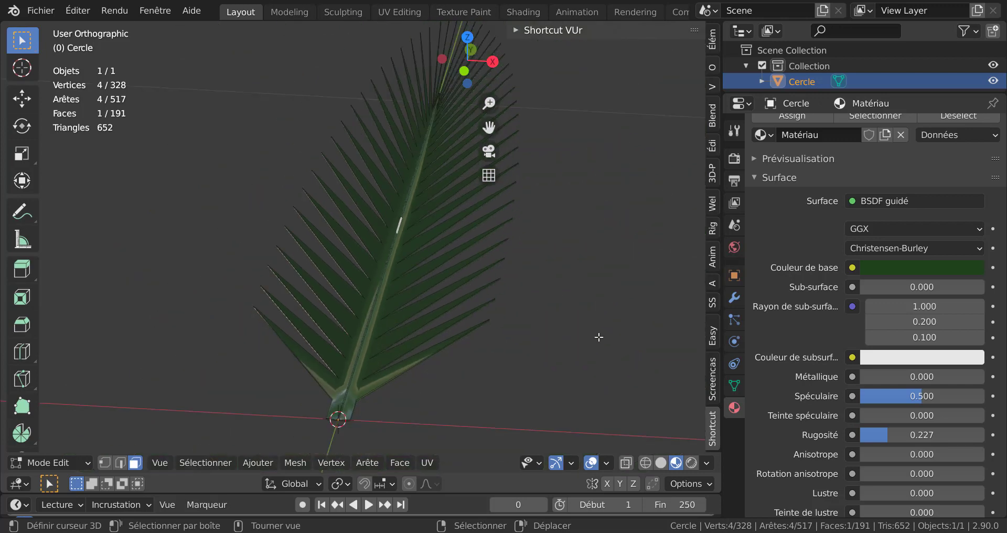
key("KP_3")
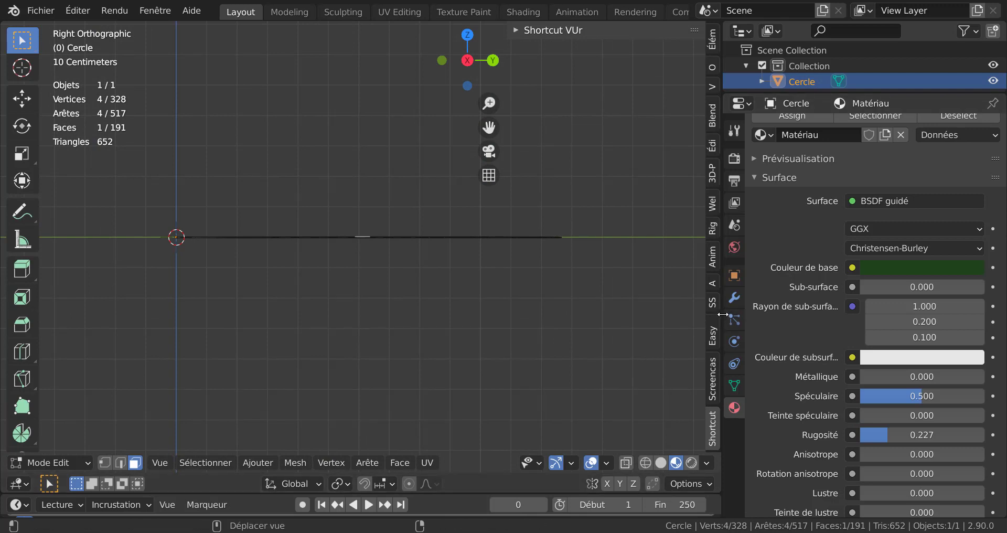
left_click_drag(723, 314, 892, 314)
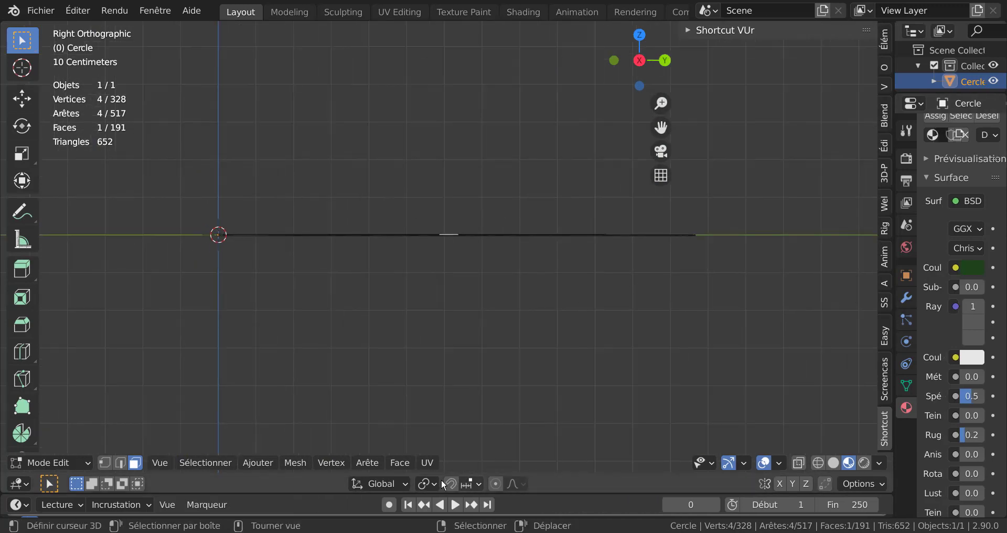
Turn on proportional editing with Sphère falloff
left_click(500, 484)
left_click(514, 483)
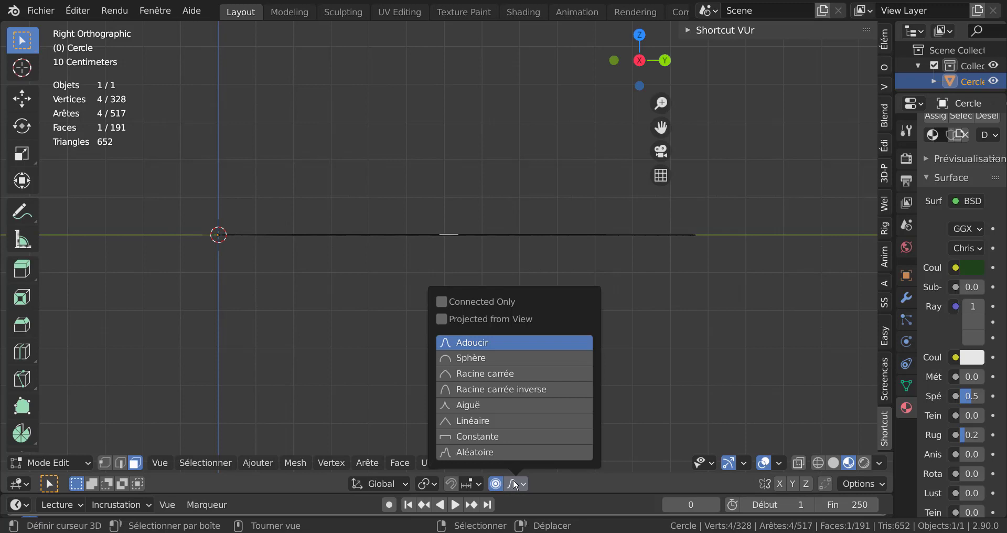
left_click(459, 358)
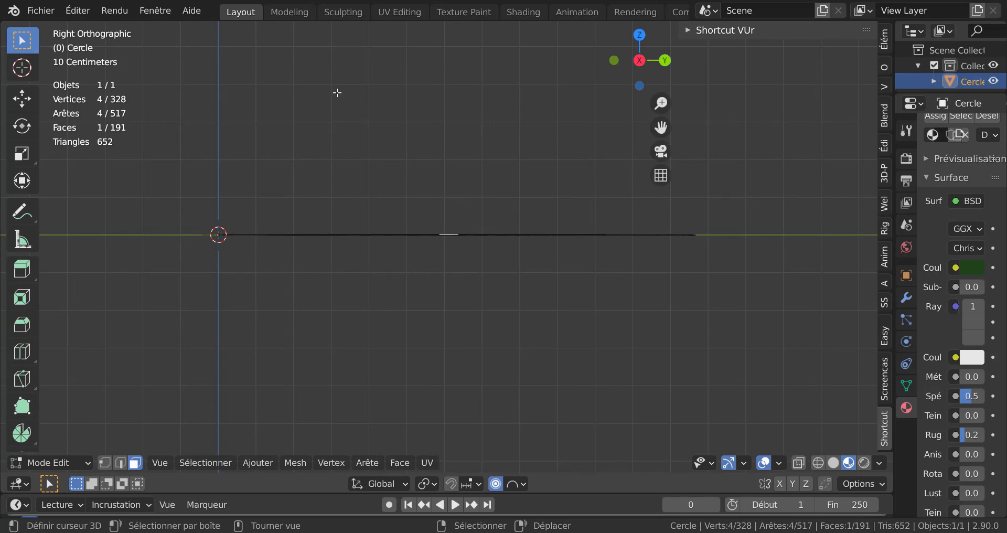
scroll(552, 308, "down", 4)
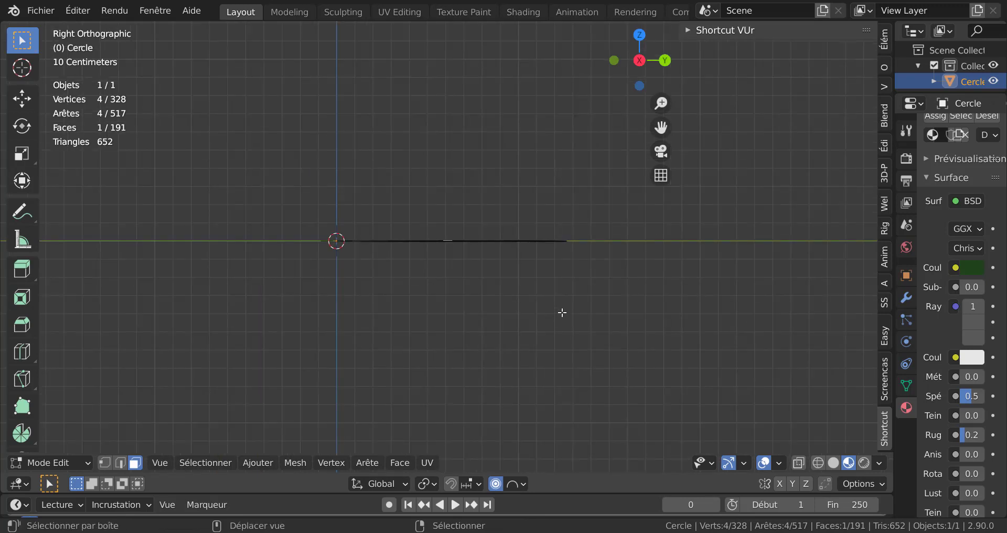
scroll(557, 376, "up", 3, "shift")
scroll(556, 382, "up", 1, "shift")
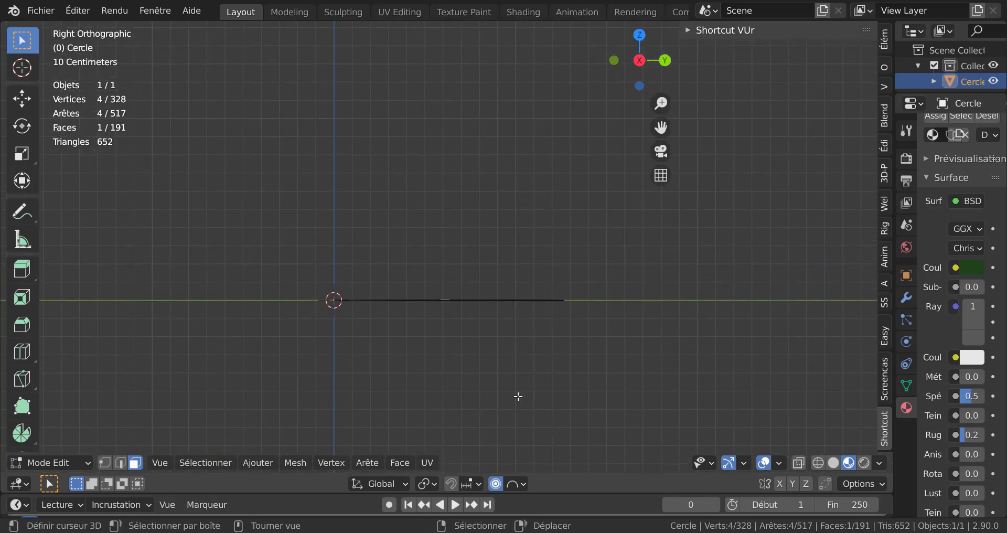
Raise the selection 0.9264 m along Z with proportional size 1.00, arching the leaf
key("g")
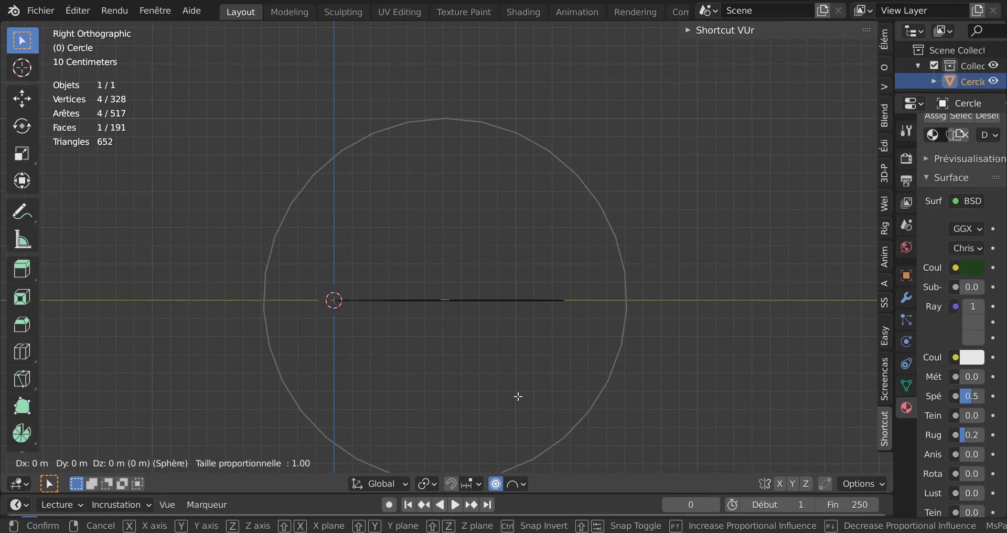
key("z")
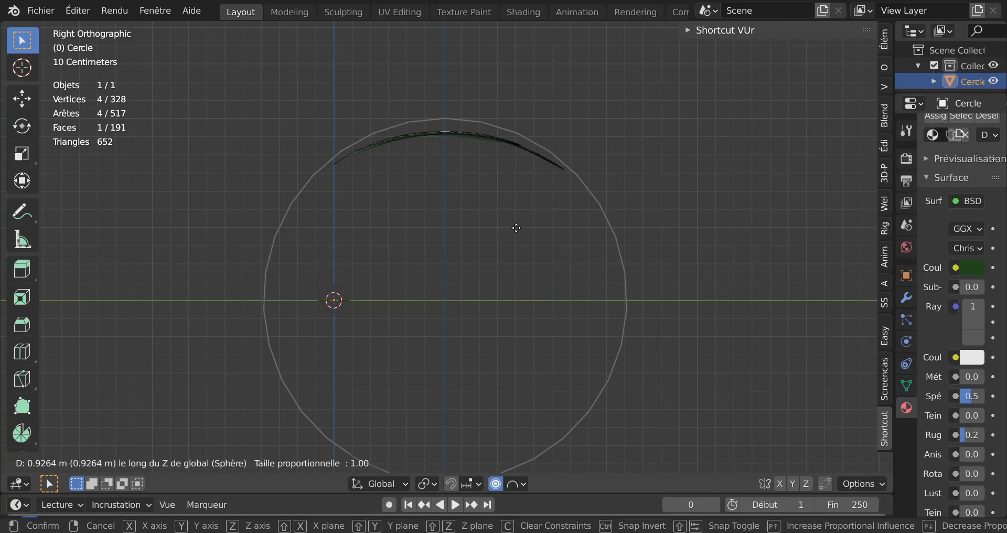
scroll(516, 228, "up", 1)
scroll(516, 228, "up", 1)
scroll(516, 228, "up", 1)
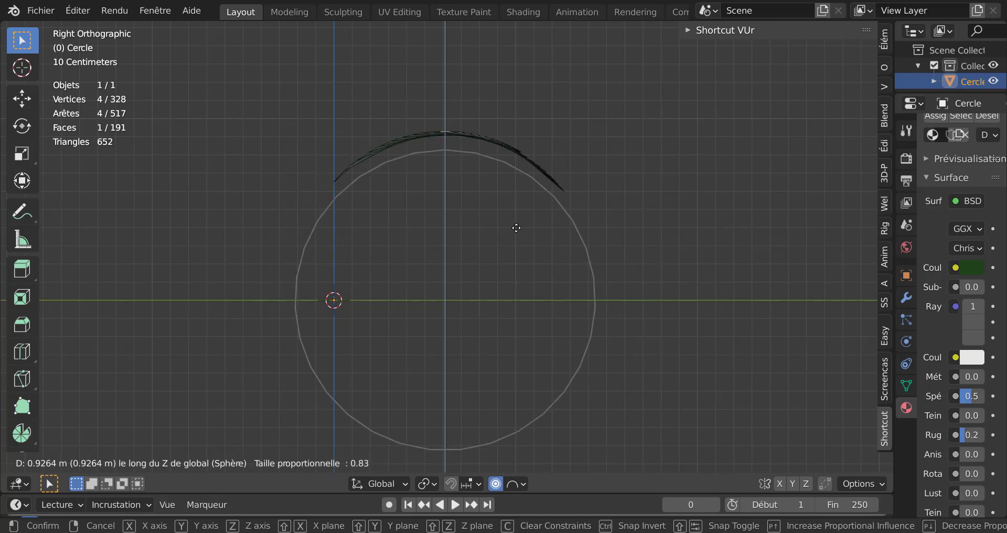
scroll(516, 227, "up", 1)
scroll(516, 228, "down", 2)
scroll(516, 228, "down", 3)
scroll(516, 227, "down", 1)
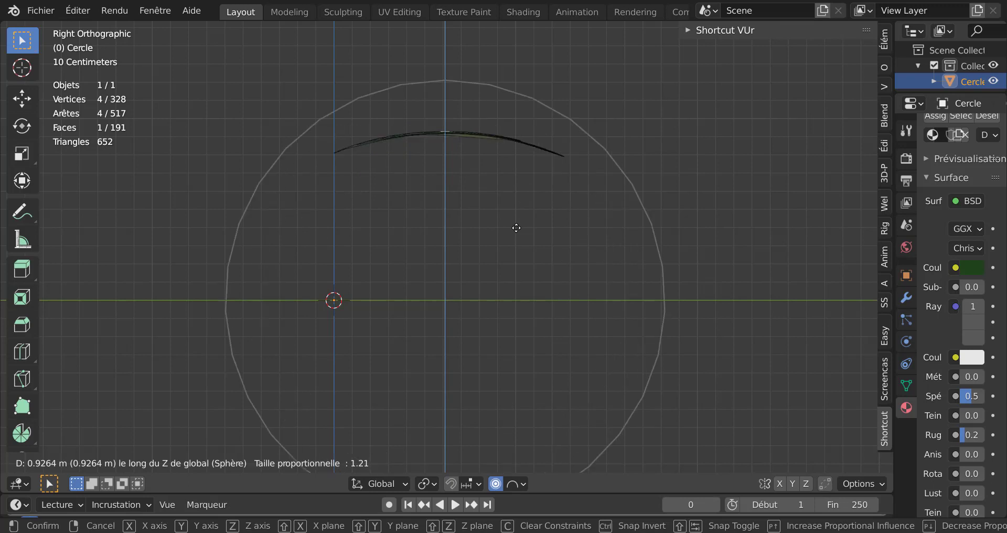
scroll(516, 228, "up", 2)
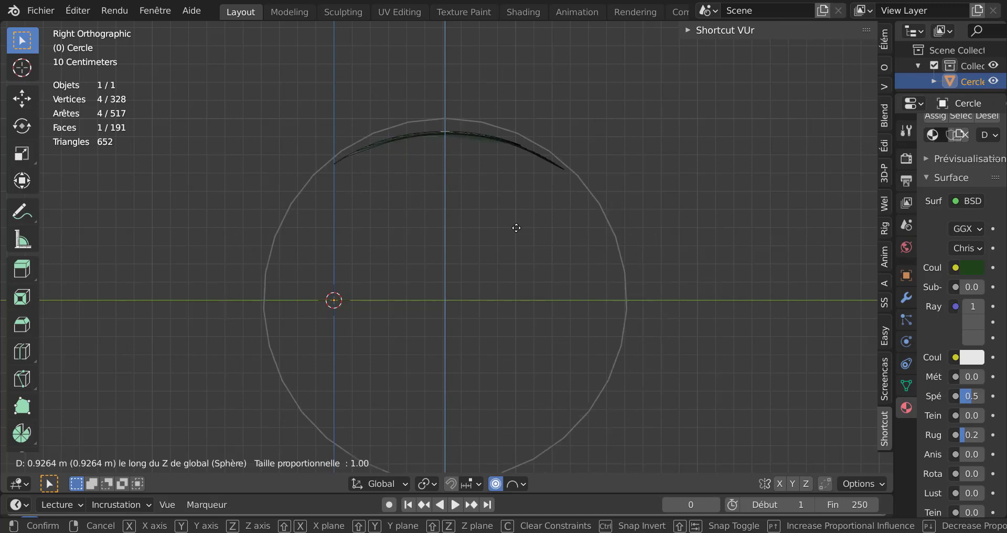
left_click(516, 227)
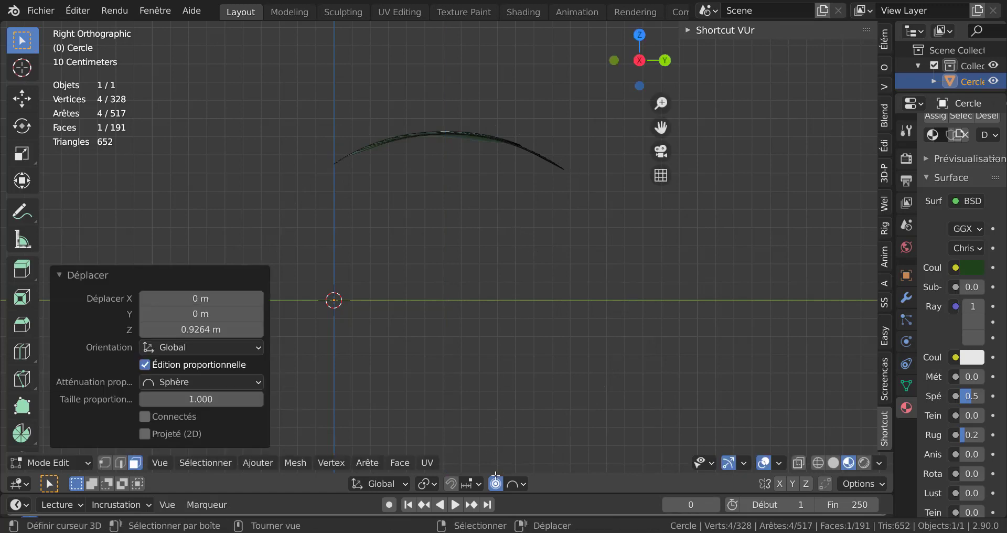
Return the arched leaf to Object Mode, deselect it, and widen the Properties editor
mouse_move(536, 290)
middle_mouse_down()
mouse_move(580, 272)
mouse_move(577, 344)
mouse_move(606, 385)
mouse_move(563, 367)
mouse_move(619, 345)
mouse_move(553, 404)
mouse_move(417, 386)
mouse_move(379, 342)
mouse_move(416, 375)
mouse_move(624, 328)
mouse_move(643, 304)
mouse_move(605, 313)
middle_mouse_up()
key("Tab")
left_click(562, 361)
scroll(625, 328, "up", 3)
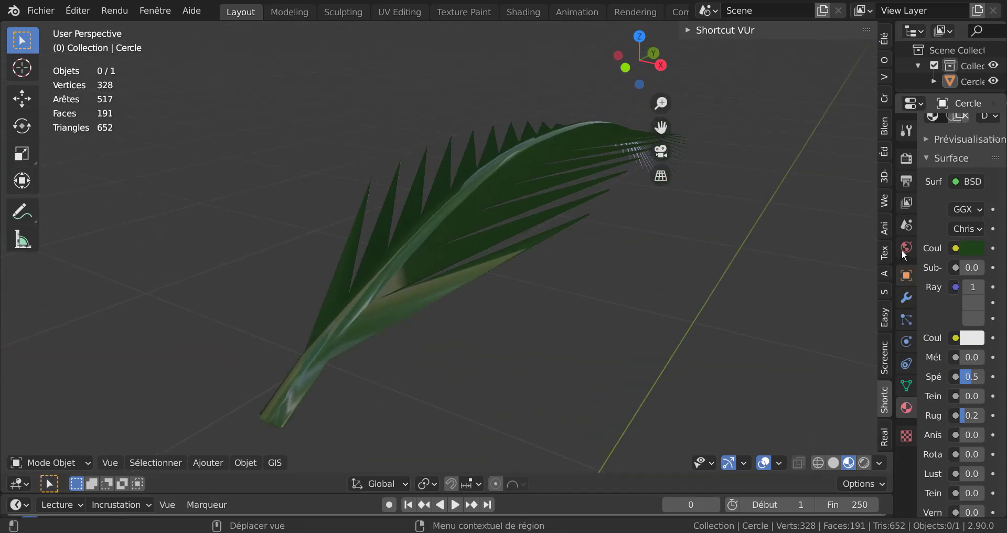
scroll(696, 347, "down", 2)
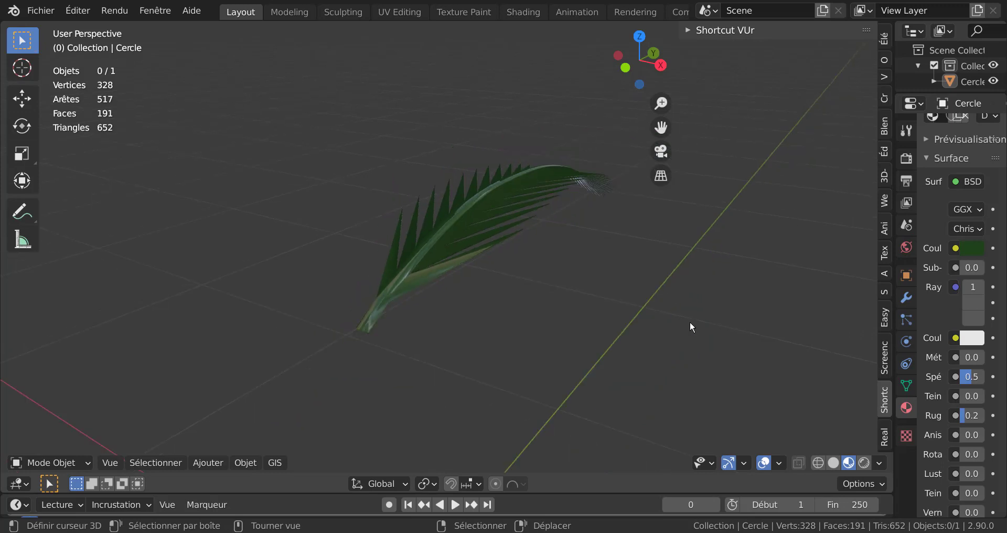
middle_click_drag(690, 321, 609, 330, "shift")
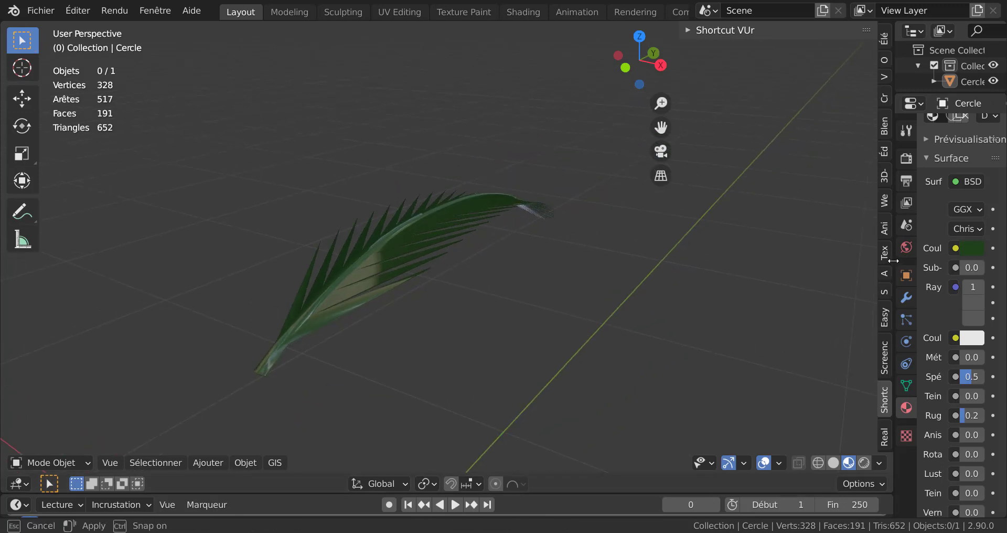
left_click_drag(893, 262, 764, 254)
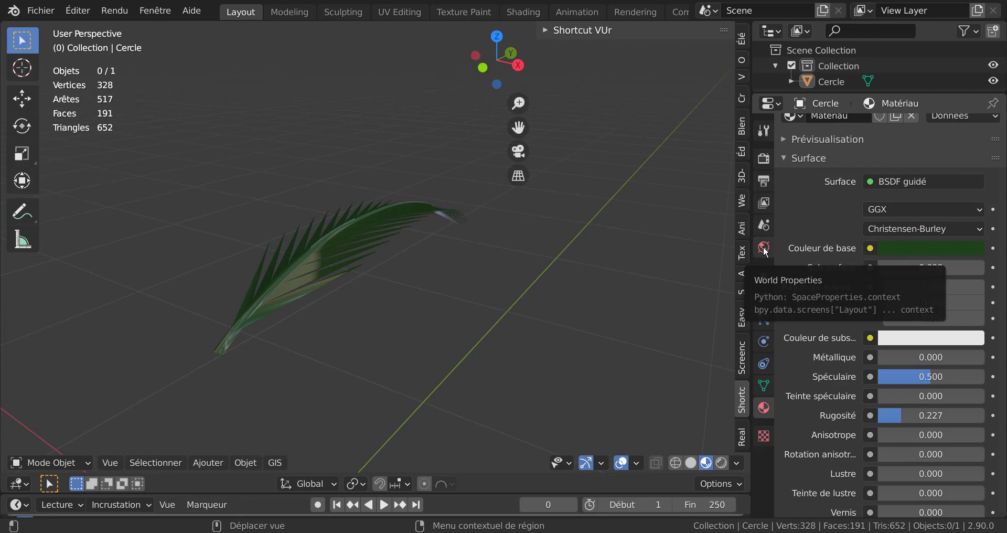
Open World properties and browse the viewport shading HDRI previews
left_click(764, 248)
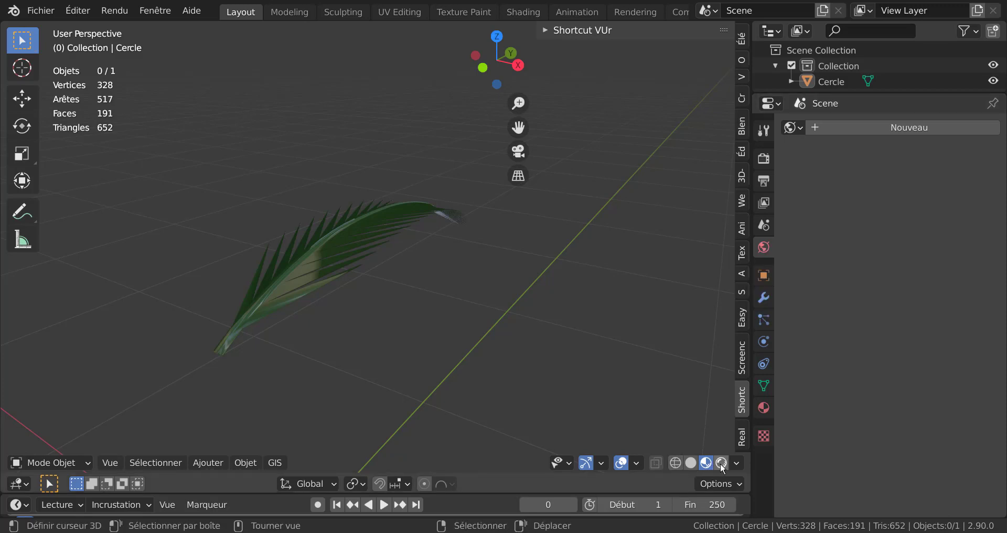
left_click(737, 467)
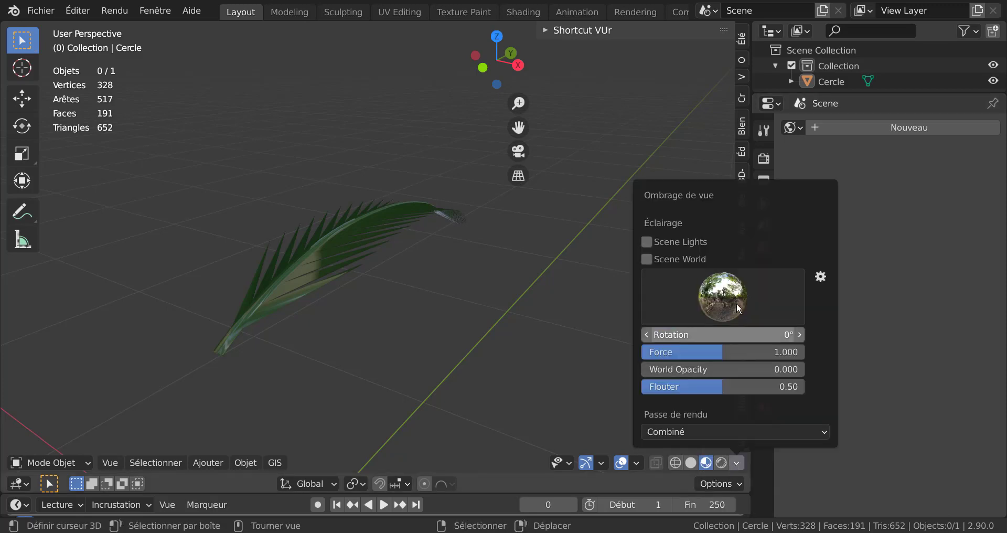
left_click(724, 297)
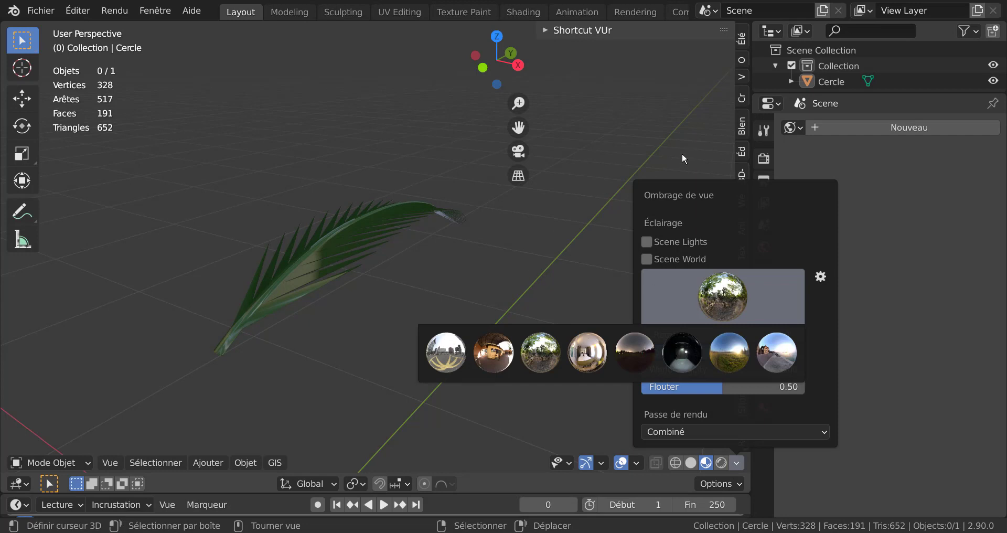
key("Escape")
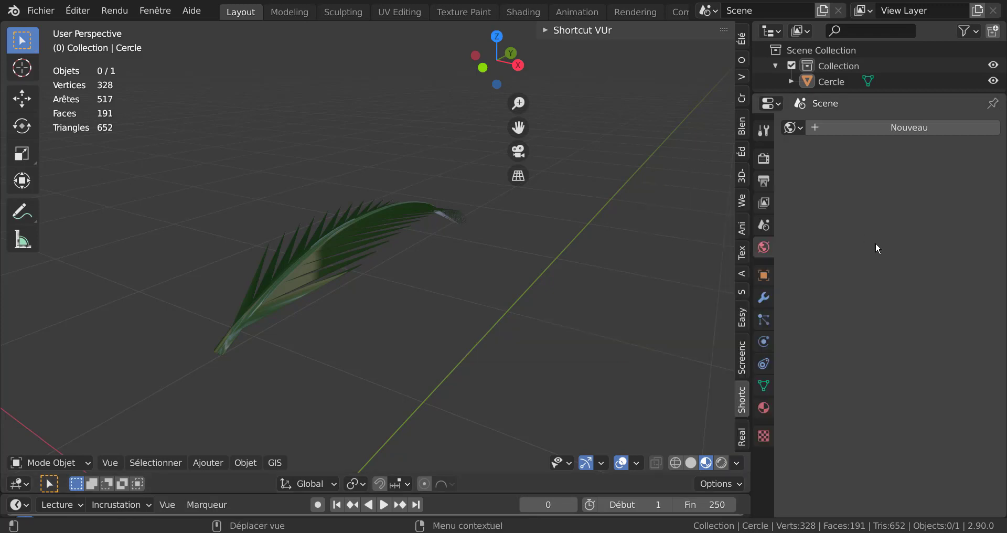
Create a new world with Forest hdr/forest.exr as environment texture, viewed in Rendered shading
left_click(896, 128)
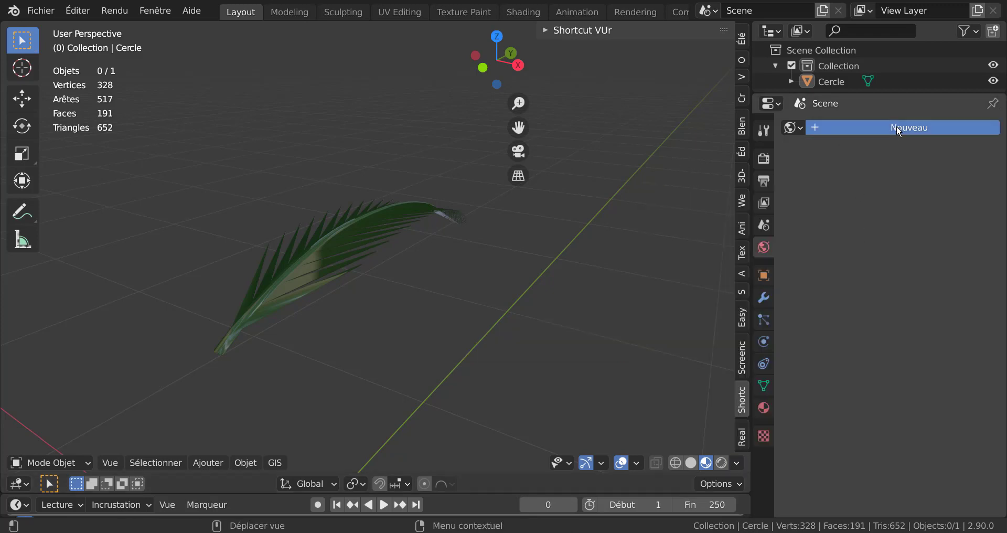
left_click(869, 225)
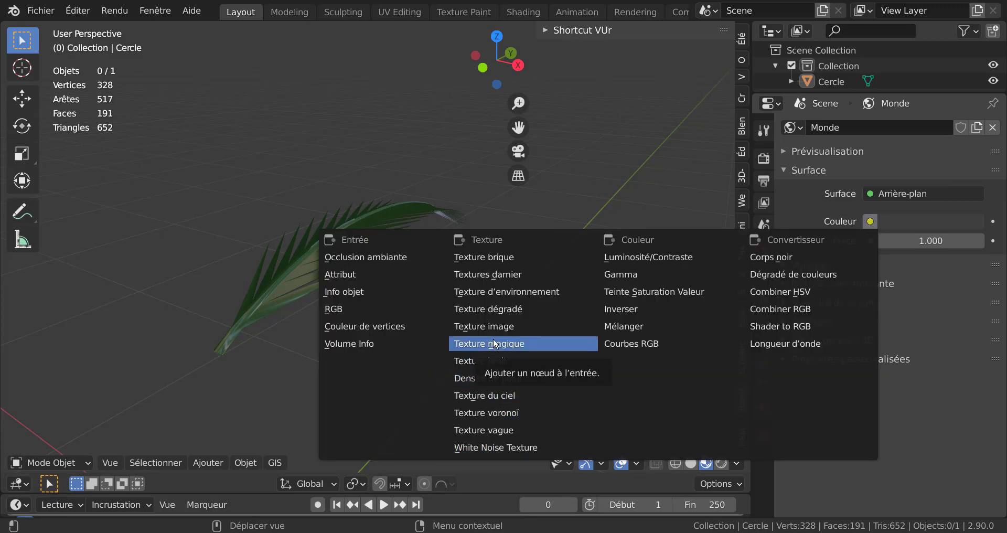
left_click(500, 291)
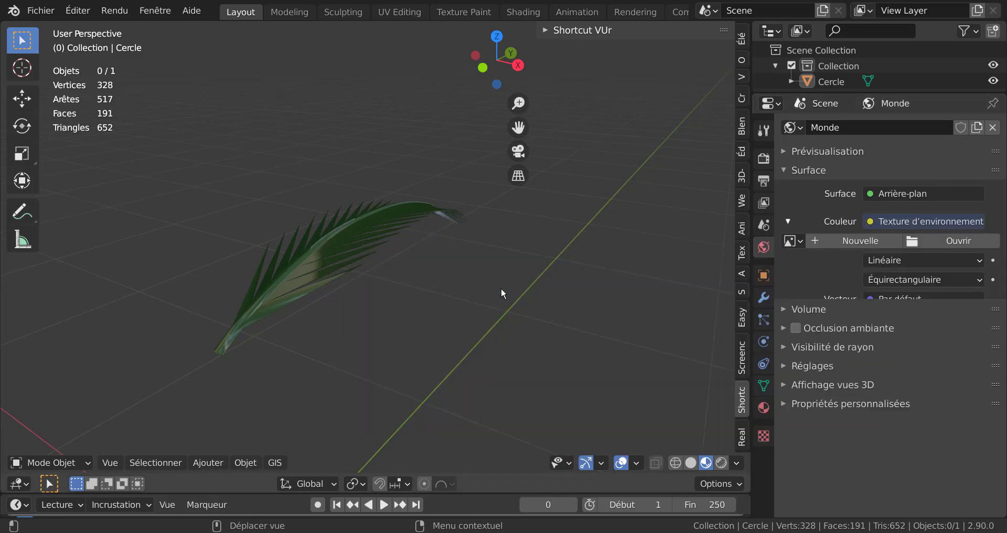
left_click(964, 241)
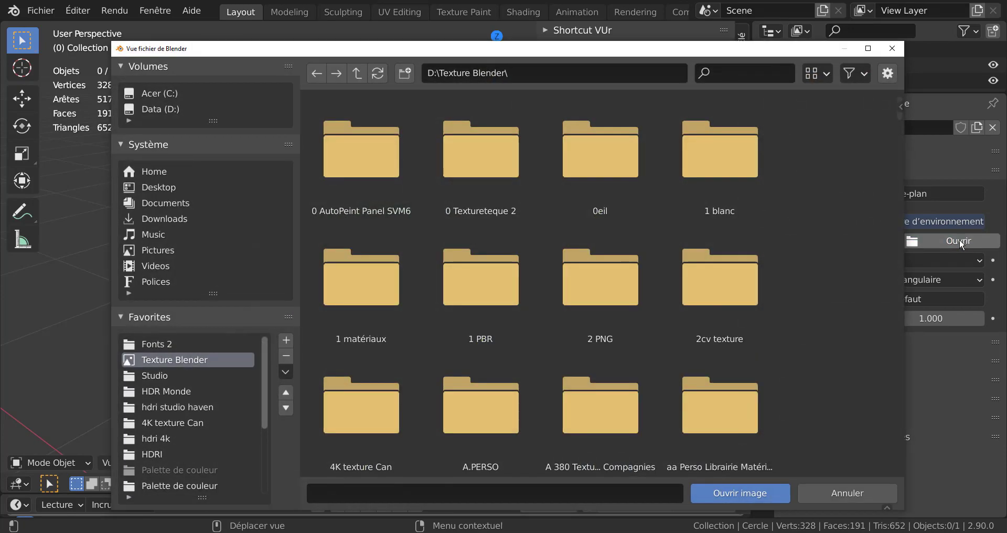
scroll(192, 423, "down", 3)
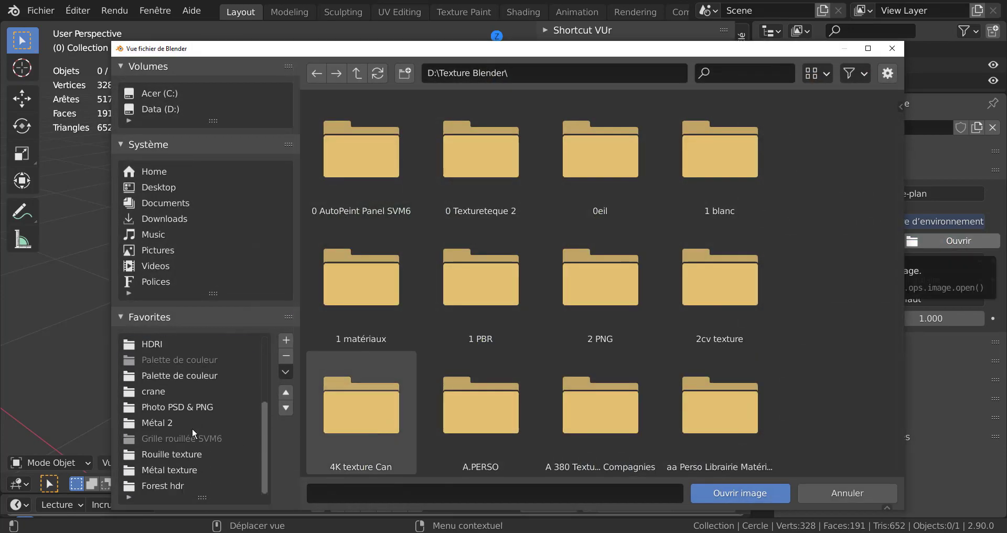
left_click(160, 488)
left_click(373, 167)
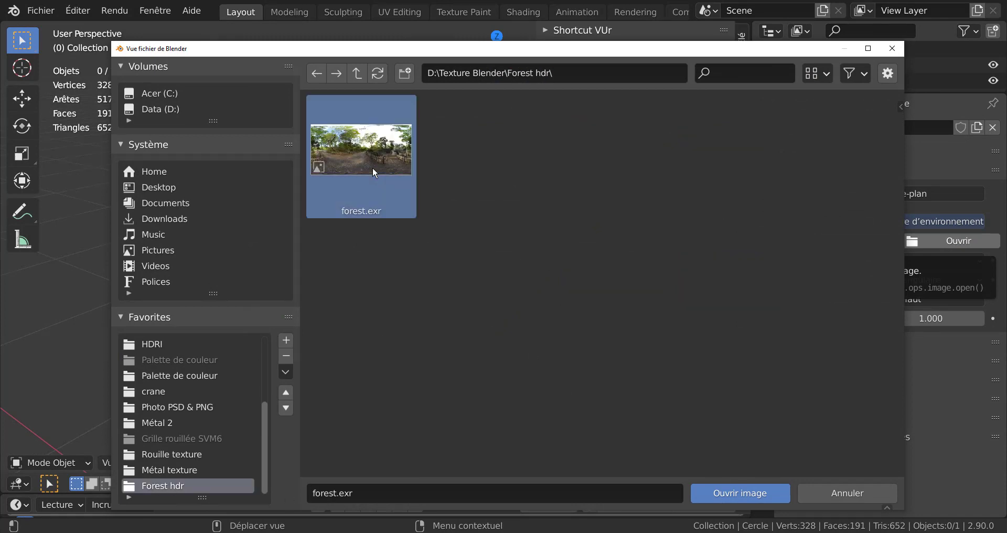
left_click(760, 488)
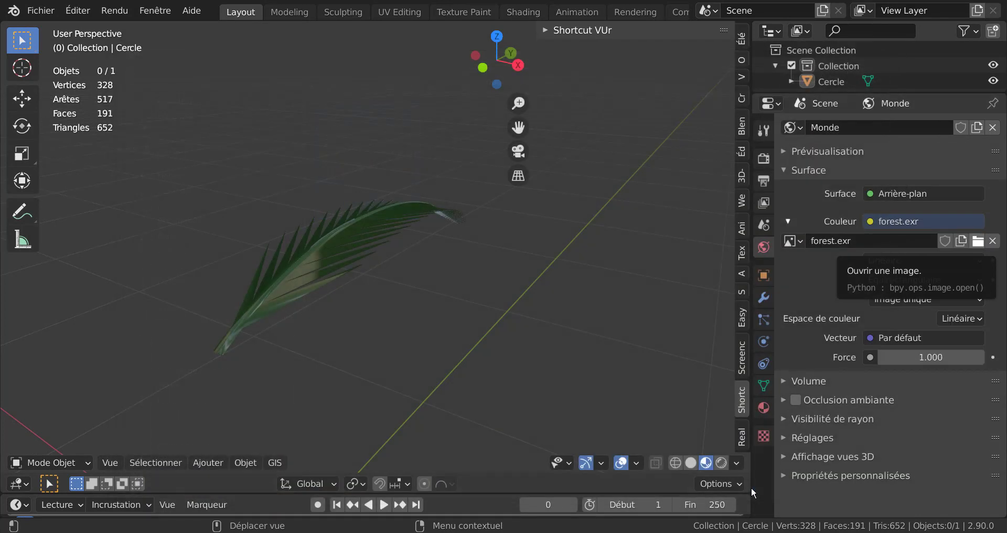
left_click(725, 463)
left_click(723, 462)
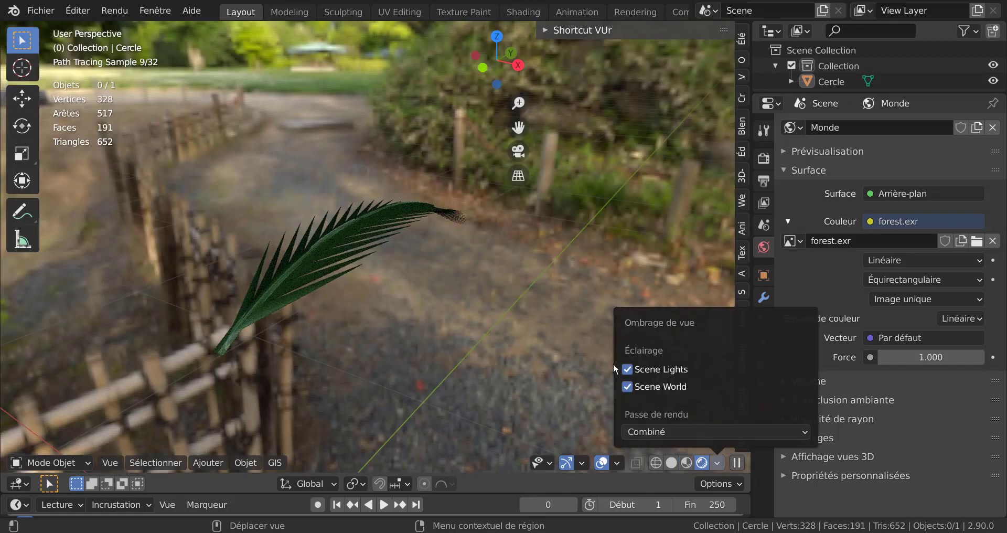
Enable world Occlusion ambiante, untick Caméra ray visibility, and return to Solid shading
mouse_move(511, 376)
middle_mouse_down()
mouse_move(484, 338)
mouse_move(555, 332)
middle_mouse_up()
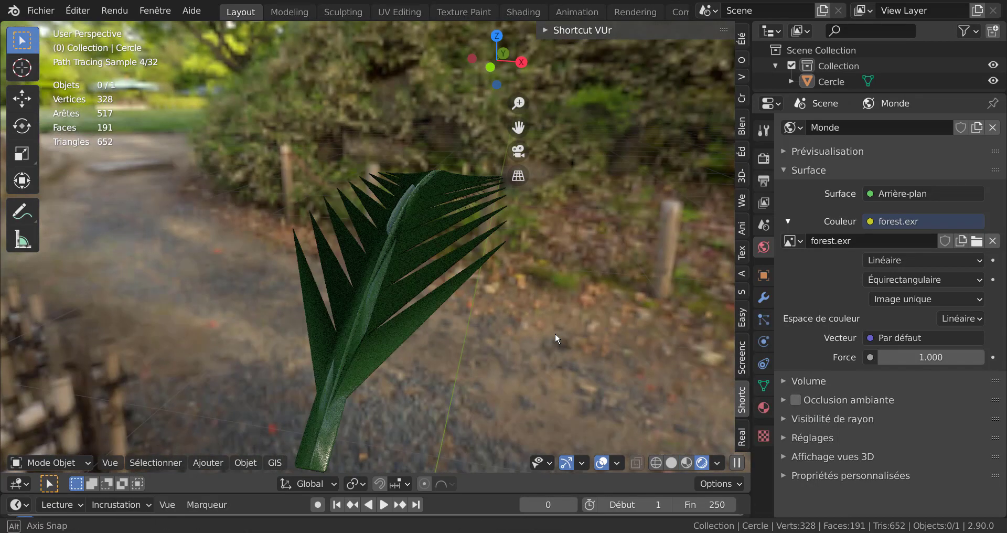
left_click(796, 400)
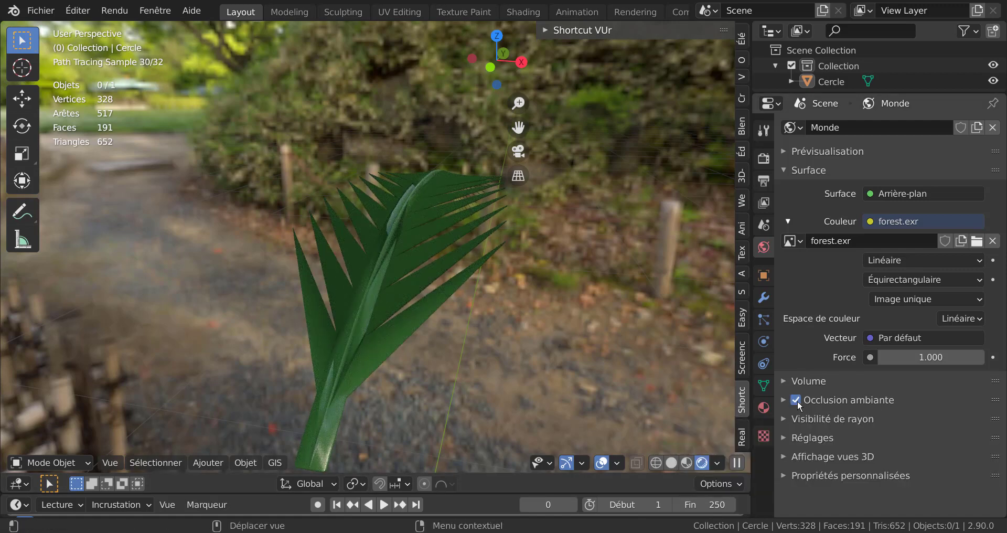
left_click(795, 424)
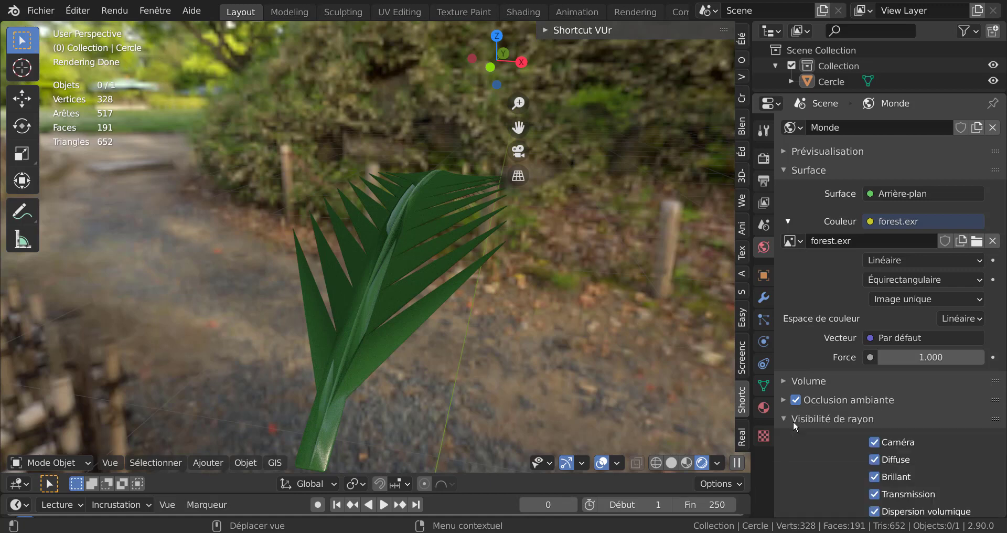
left_click(874, 442)
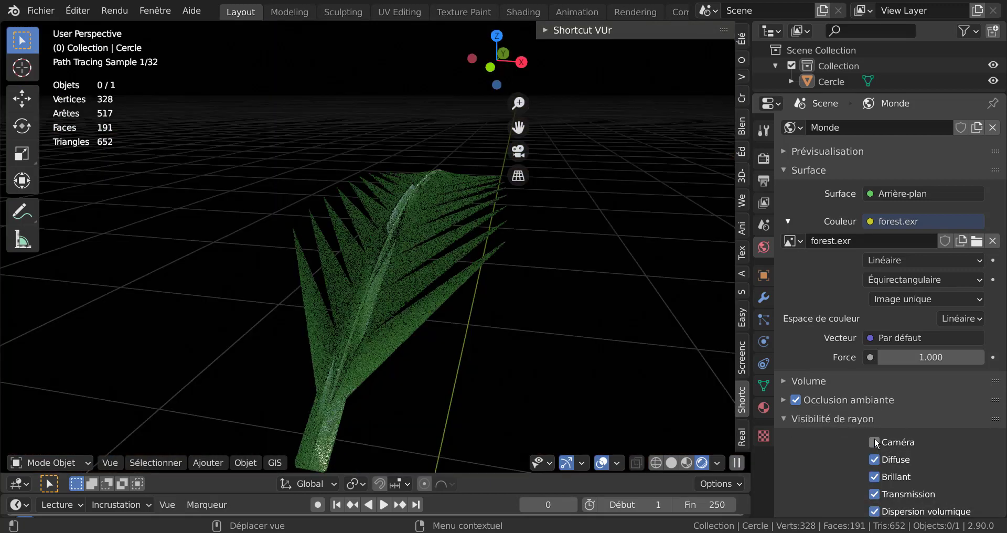
middle_click_drag(527, 376, 463, 395)
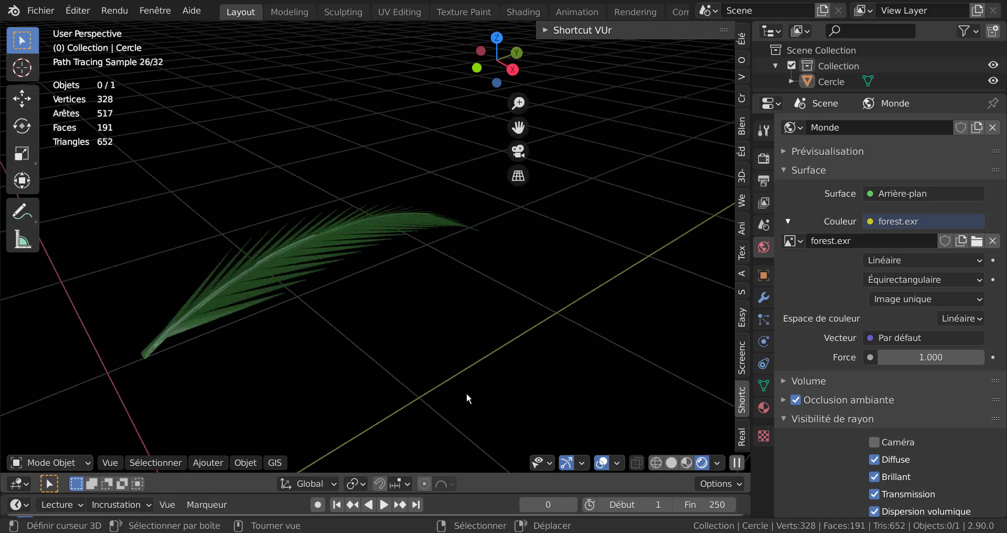
mouse_move(462, 379)
middle_mouse_down()
mouse_move(564, 356)
mouse_move(420, 348)
mouse_move(526, 345)
middle_mouse_up()
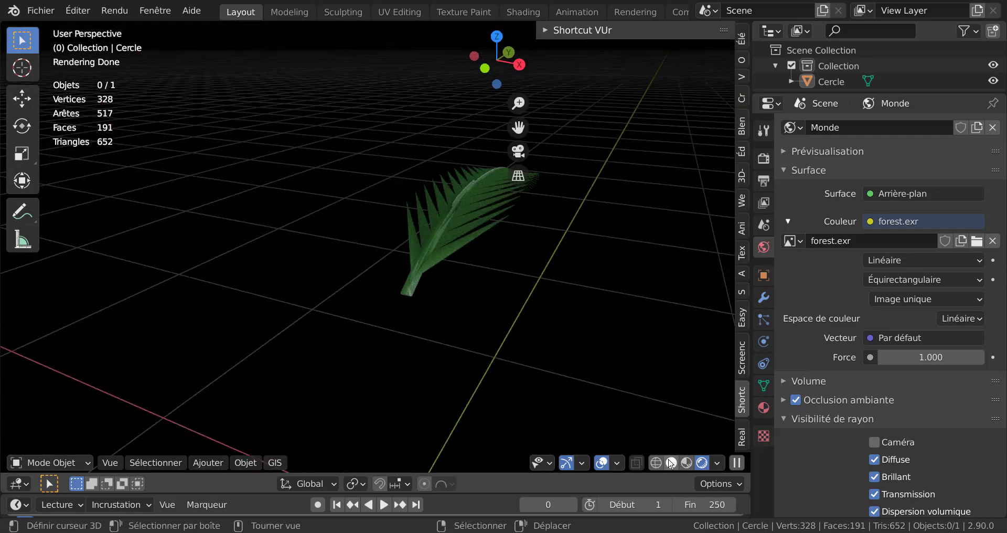
left_click(672, 463)
mouse_move(635, 426)
middle_mouse_down()
mouse_move(518, 367)
mouse_move(591, 371)
mouse_move(527, 354)
mouse_move(521, 372)
mouse_move(537, 361)
middle_mouse_up()
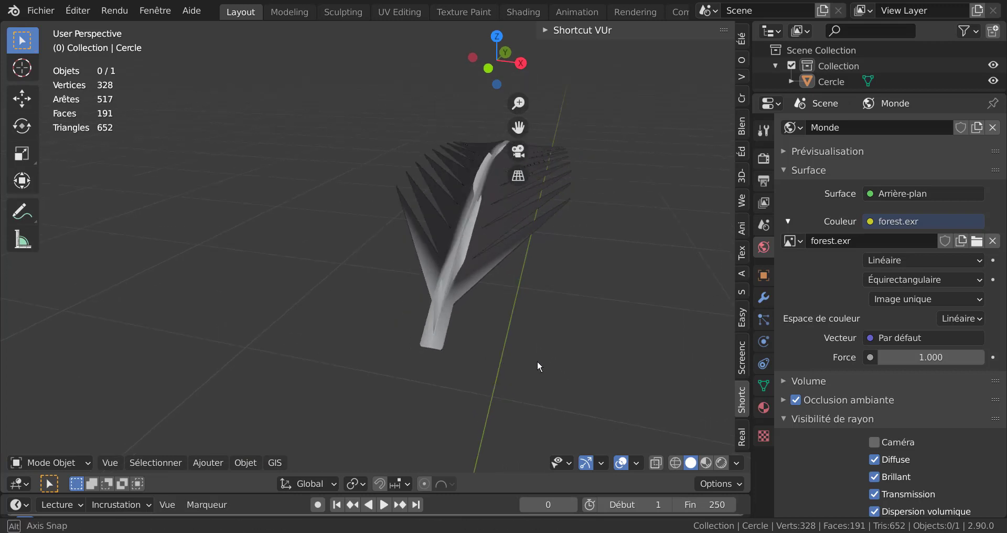
In vertex select mode, select the bottom vertex of the leaf's stem
key("Tab")
middle_click_drag(469, 363, 470, 355)
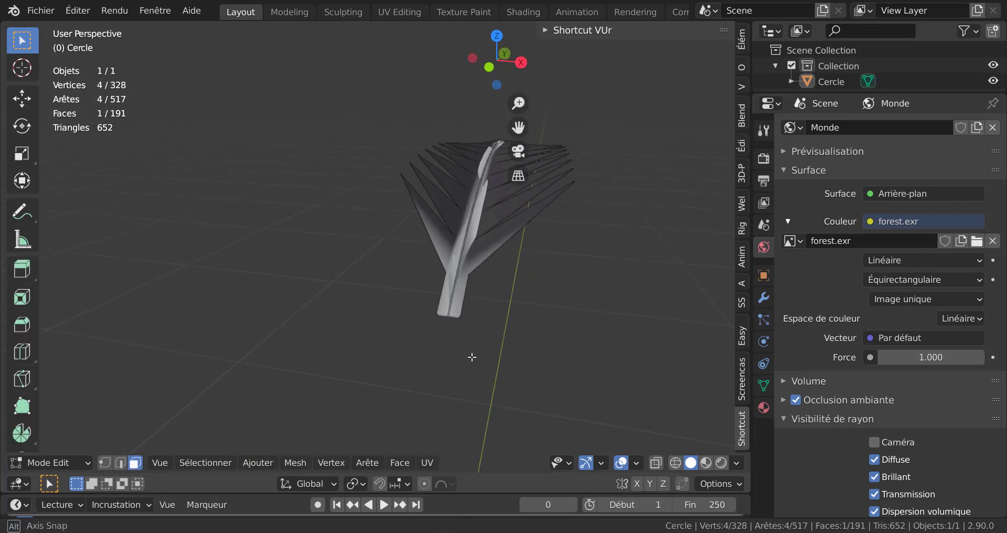
key("1")
middle_click_drag(338, 404, 398, 400)
scroll(399, 399, "up", 2)
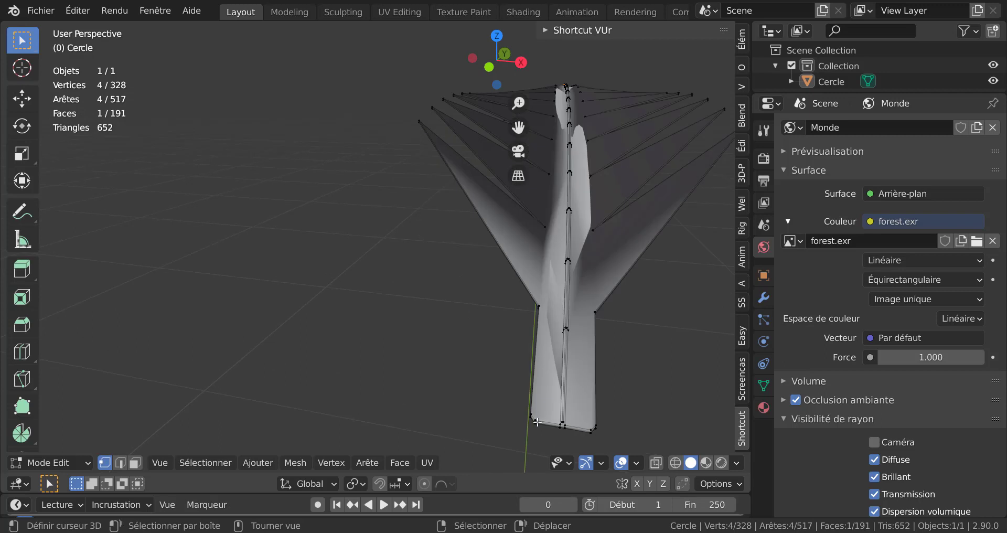
left_click(563, 423)
scroll(404, 398, "down", 3)
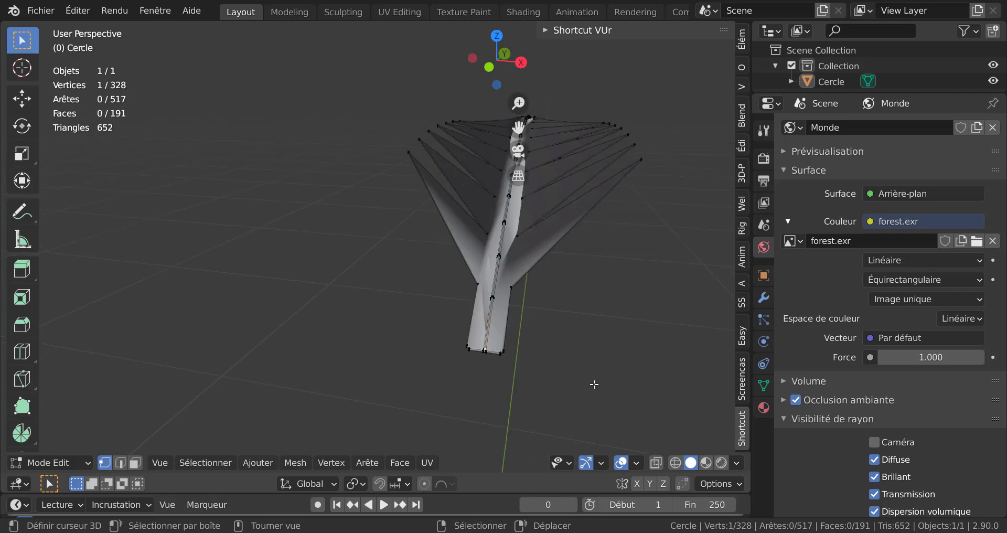
middle_click_drag(593, 385, 550, 365)
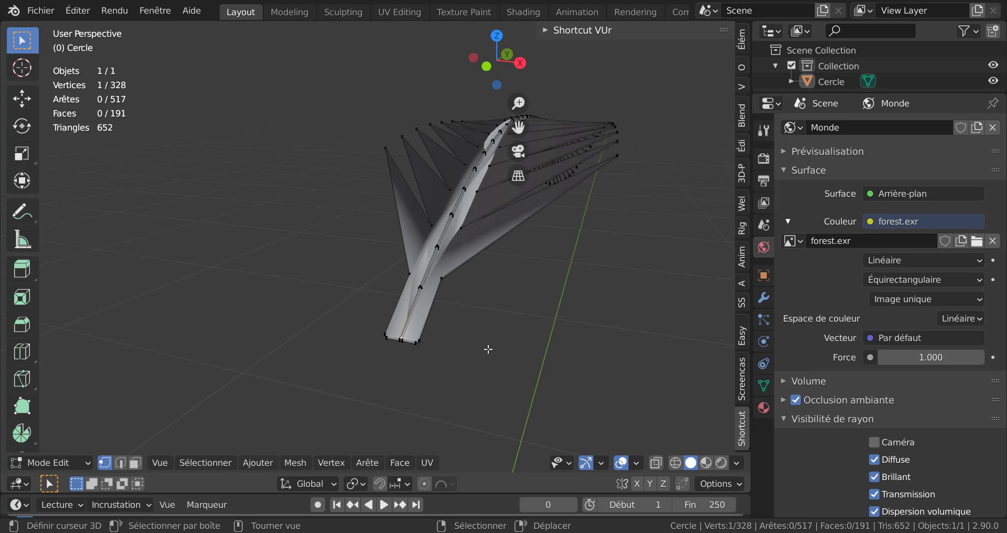
Snap the 3D cursor to that vertex and return to Object Mode
key("shift+s")
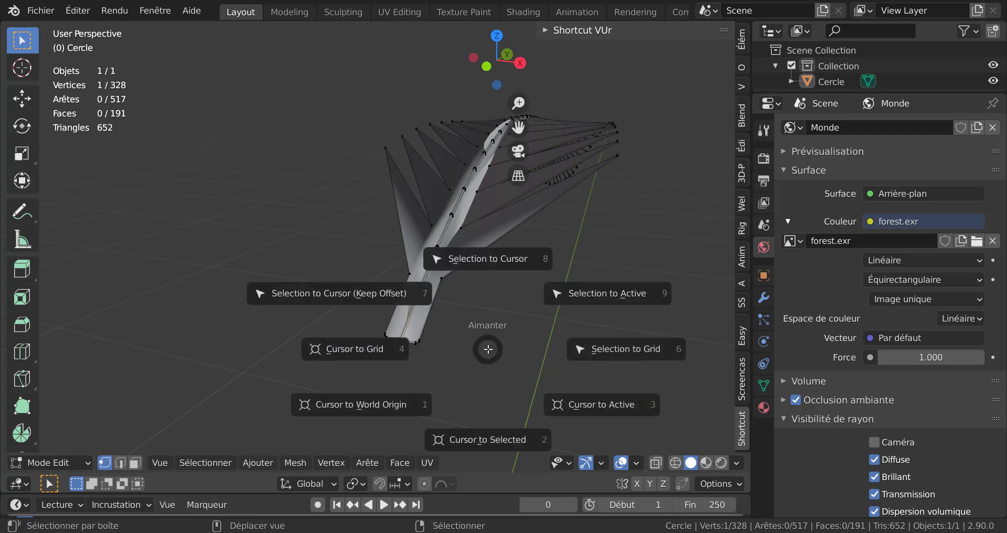
left_click(487, 444)
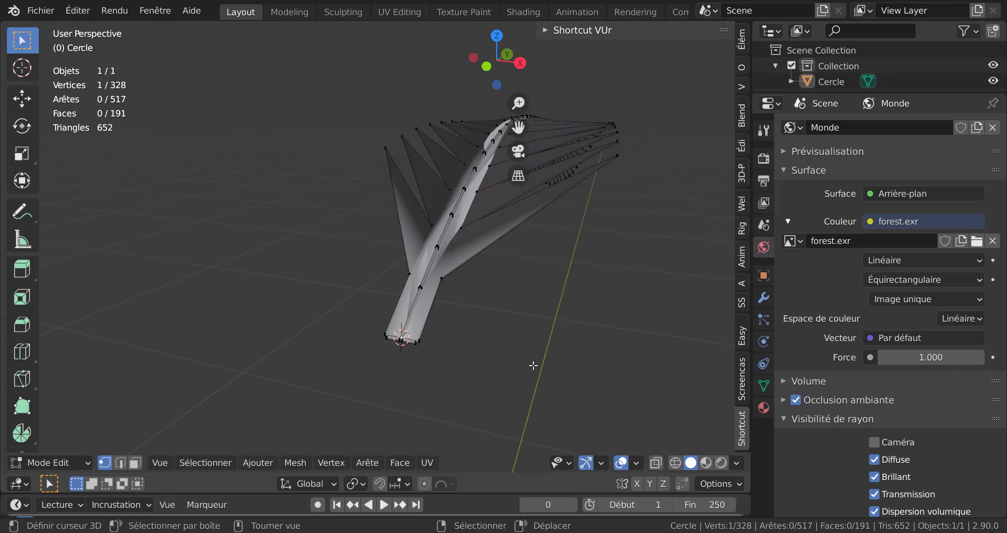
key("Tab")
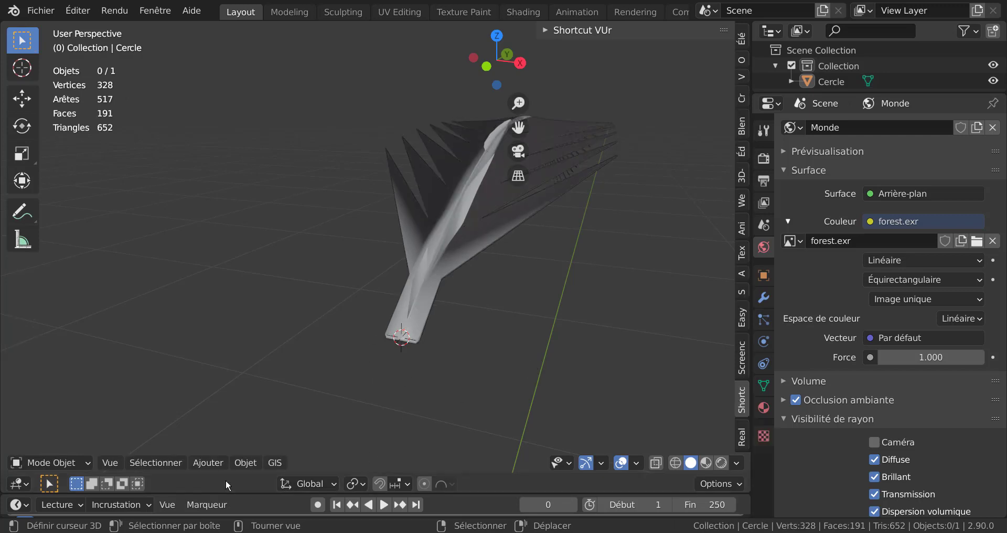
Use Définir origine > Origine vers curseur 3D to put the leaf's origin at its stem base
left_click(250, 464)
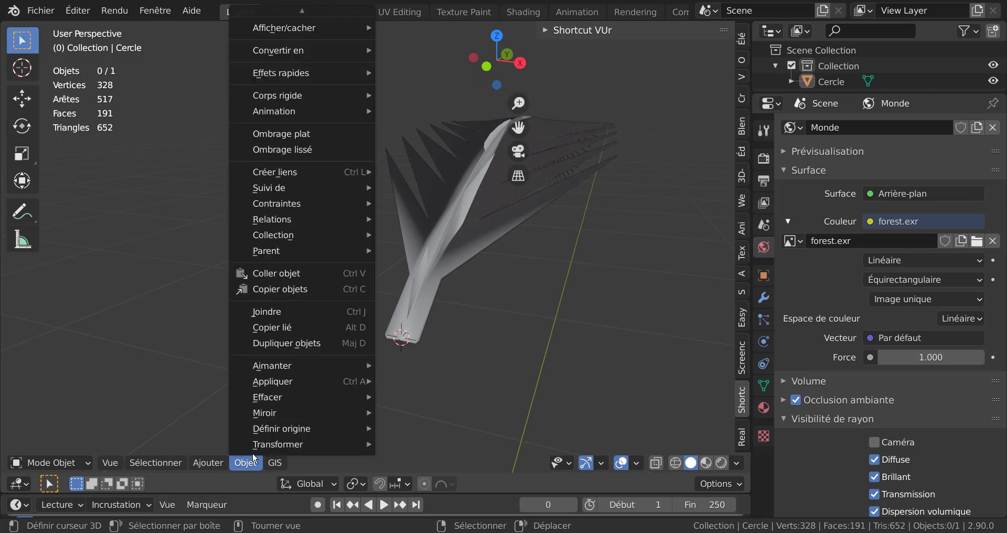
mouse_move(282, 428)
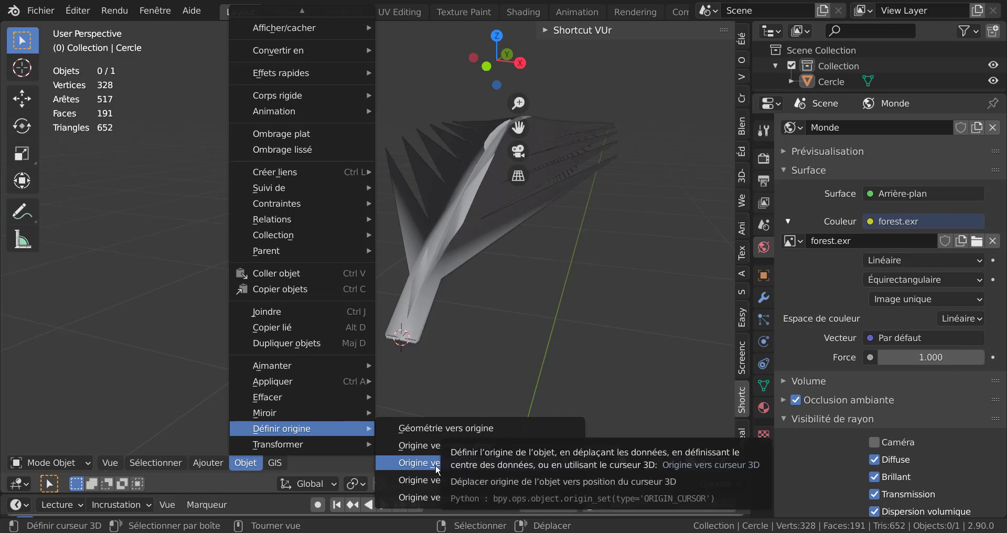
left_click(437, 464)
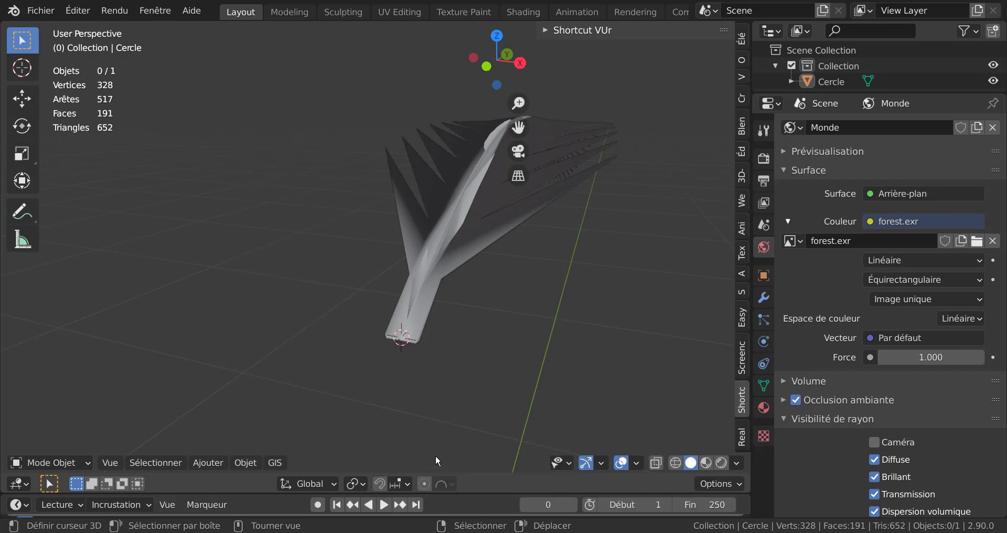
scroll(432, 384, "up", 6)
scroll(432, 386, "down", 3)
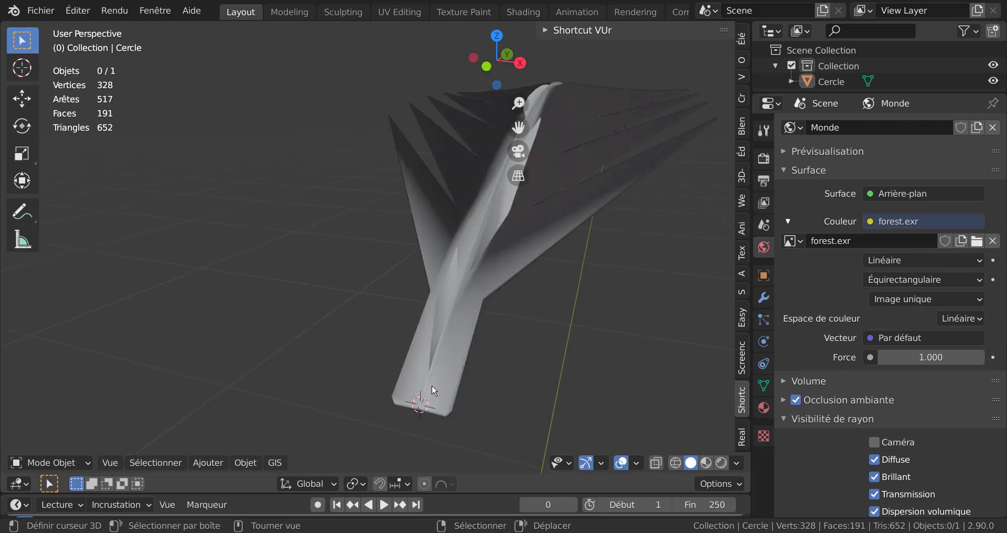
scroll(418, 414, "down", 3)
scroll(416, 409, "down", 2)
mouse_move(456, 394)
middle_mouse_down()
mouse_move(367, 408)
mouse_move(372, 373)
middle_mouse_up()
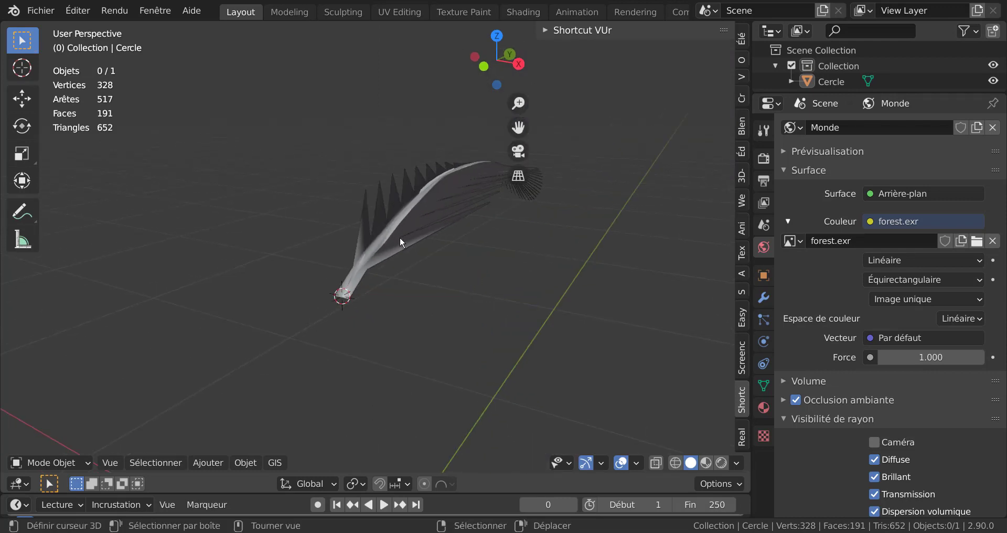
scroll(367, 319, "down", 2)
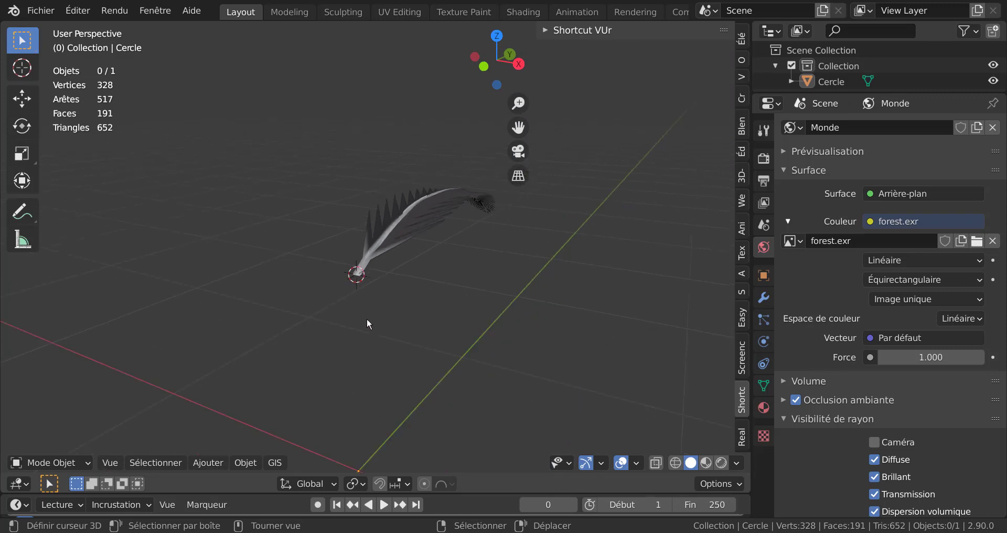
scroll(375, 325, "down", 1)
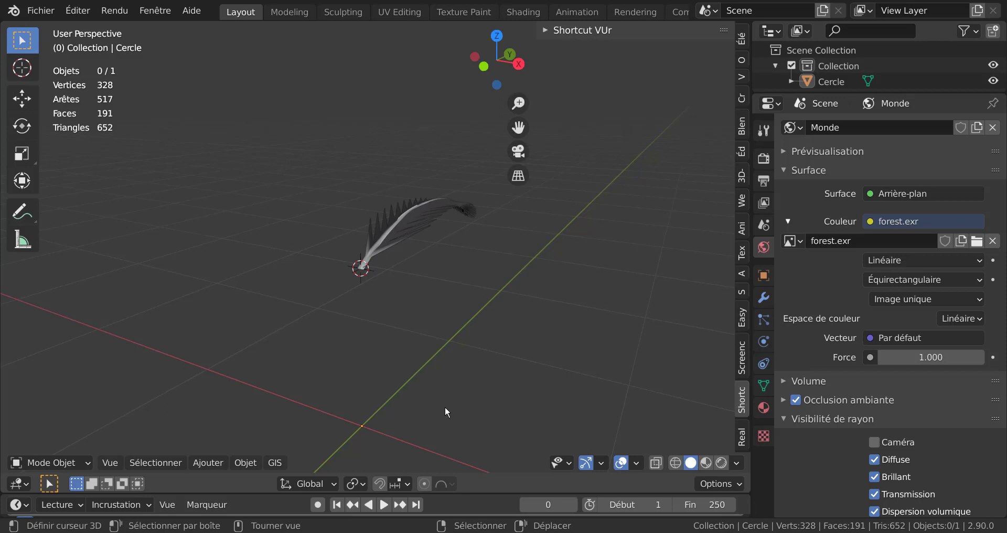
Snap the 3D cursor to the world origin, try snapping the leaf there, then undo
key("shift+s")
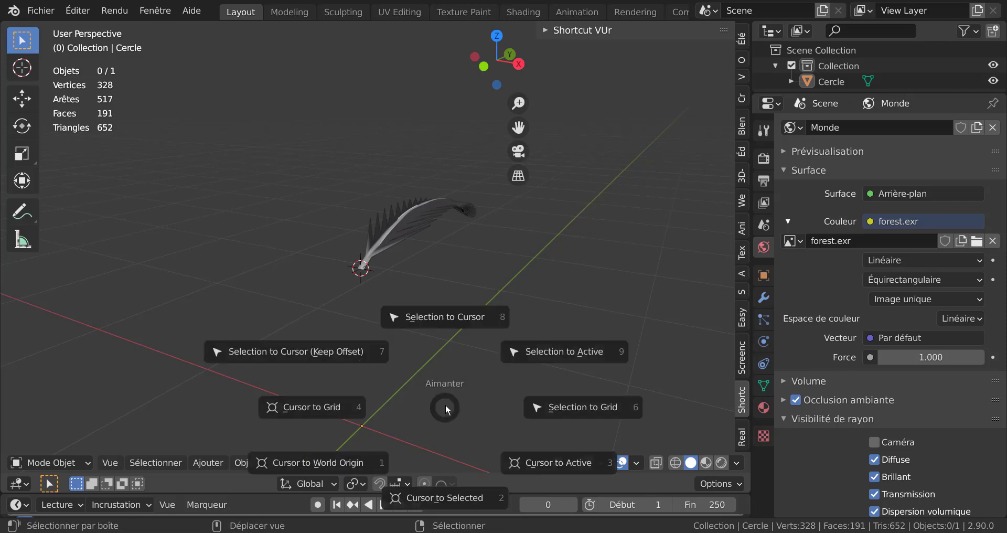
left_click(314, 461)
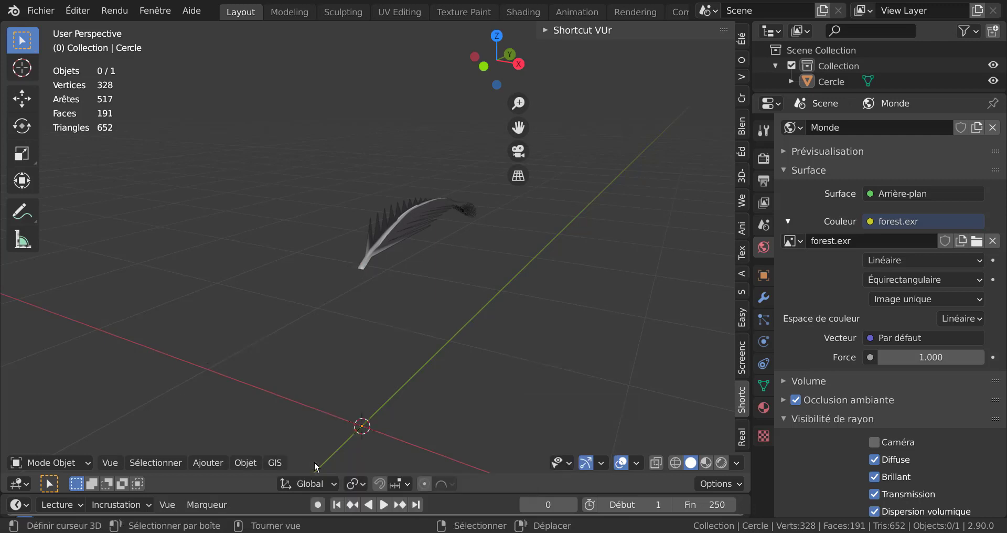
left_click(401, 238)
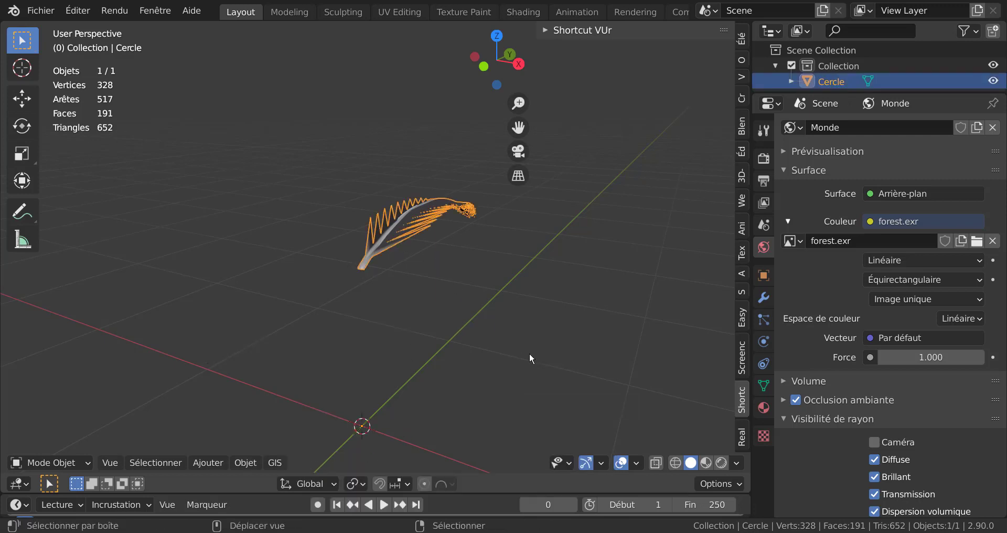
key("shift+s")
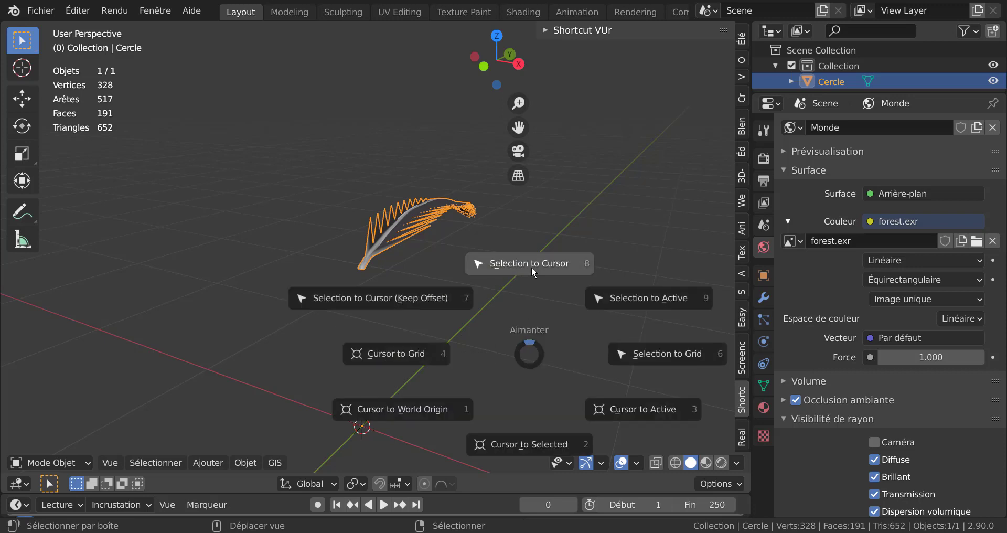
left_click(530, 267)
key("ctrl+z")
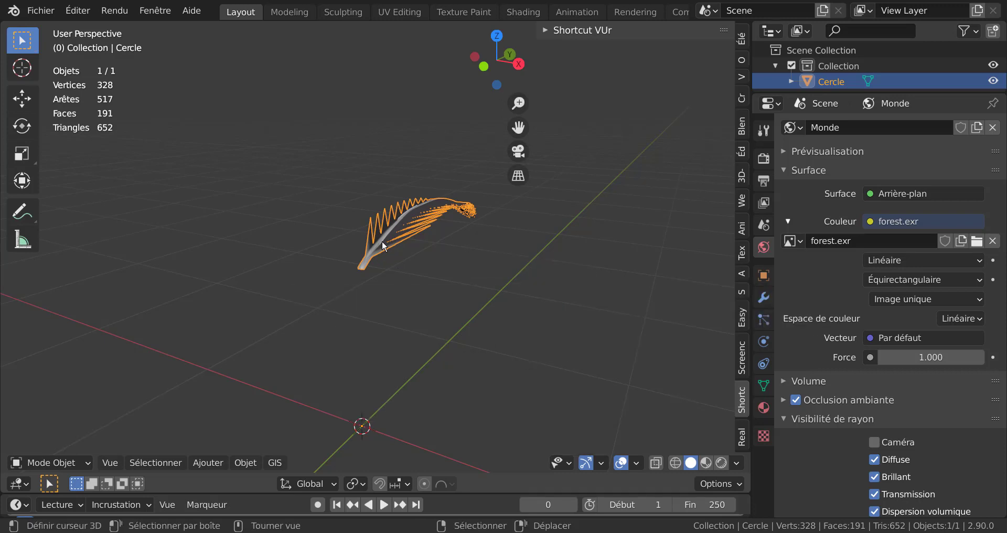
Re-enter Edit Mode on the leaf mesh
mouse_move(453, 338)
middle_mouse_down()
mouse_move(520, 318)
mouse_move(430, 324)
middle_mouse_up()
key("Tab")
scroll(430, 324, "up", 2)
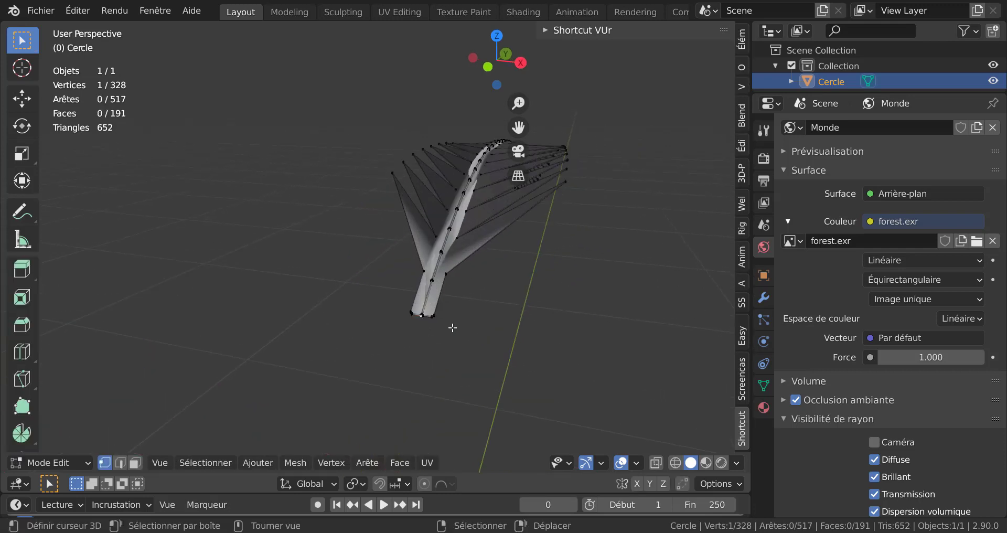
Snap the cursor to the stem vertex and set the leaf's origin to the 3D cursor
key("shift+s")
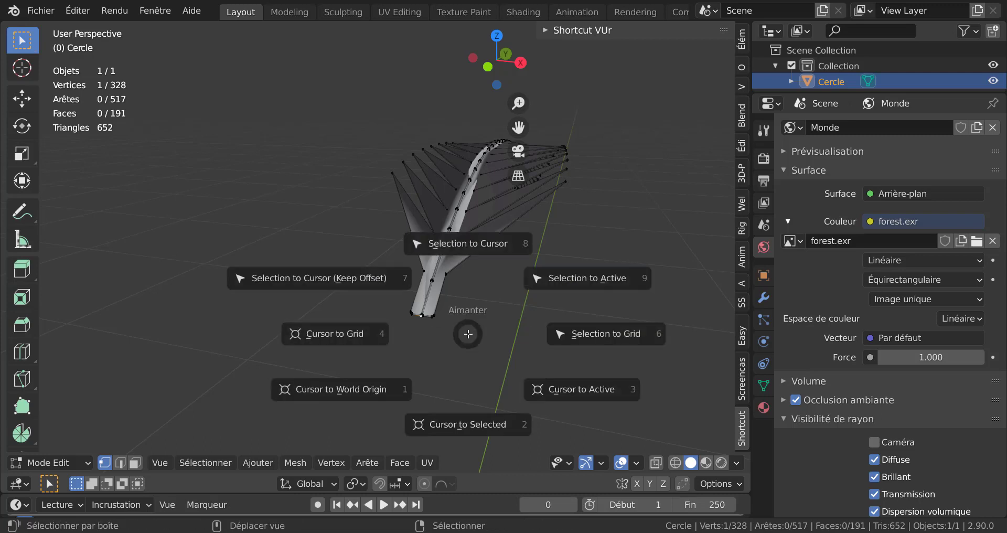
left_click(463, 427)
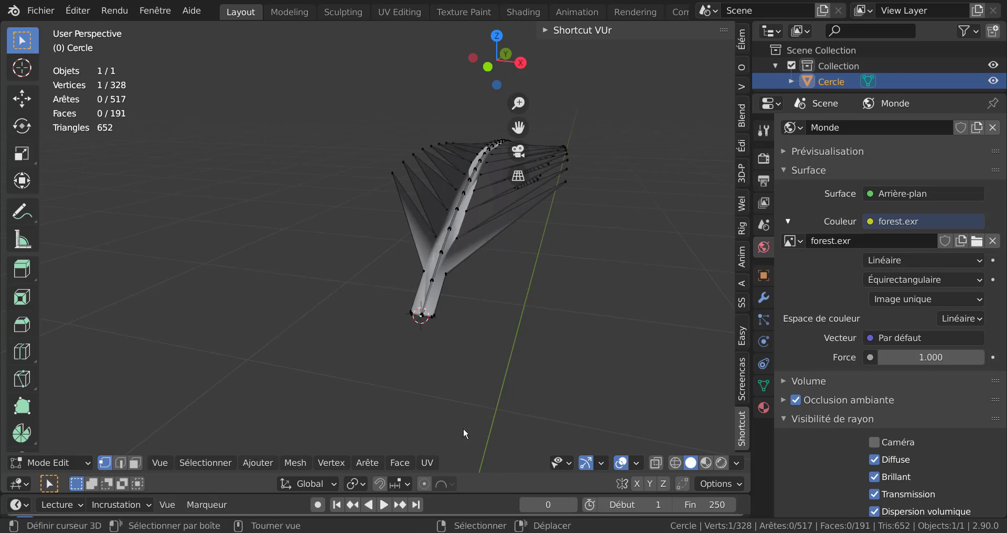
key("Tab")
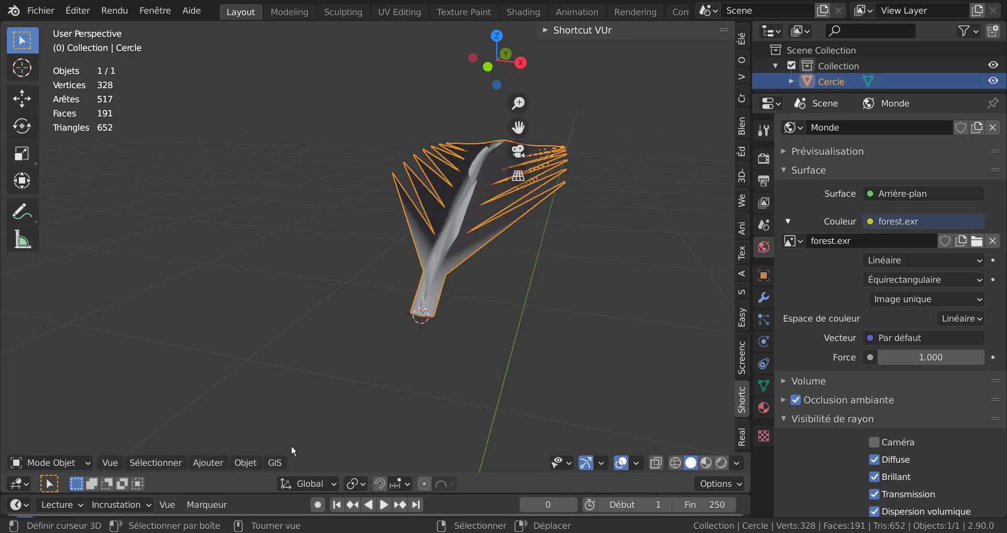
left_click(252, 464)
mouse_move(281, 429)
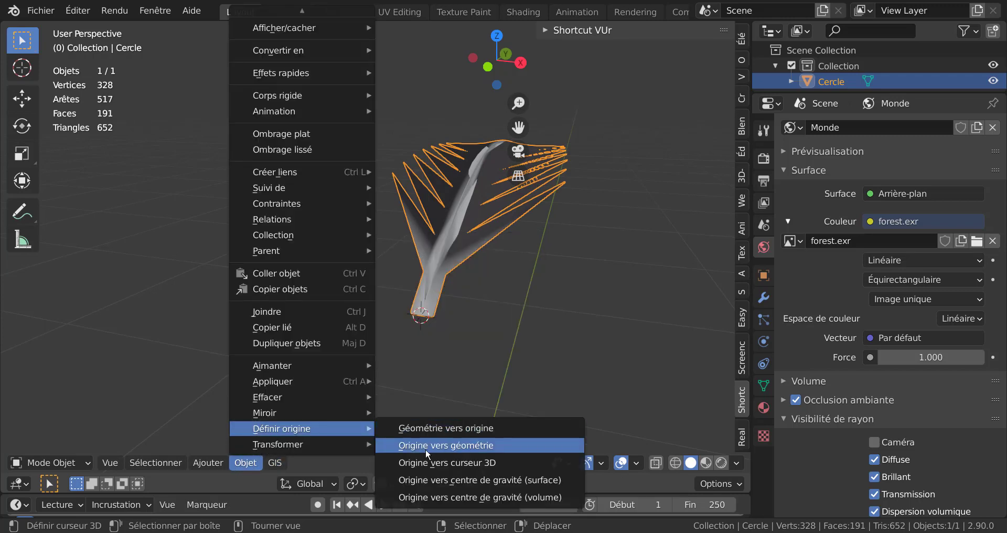
left_click(445, 463)
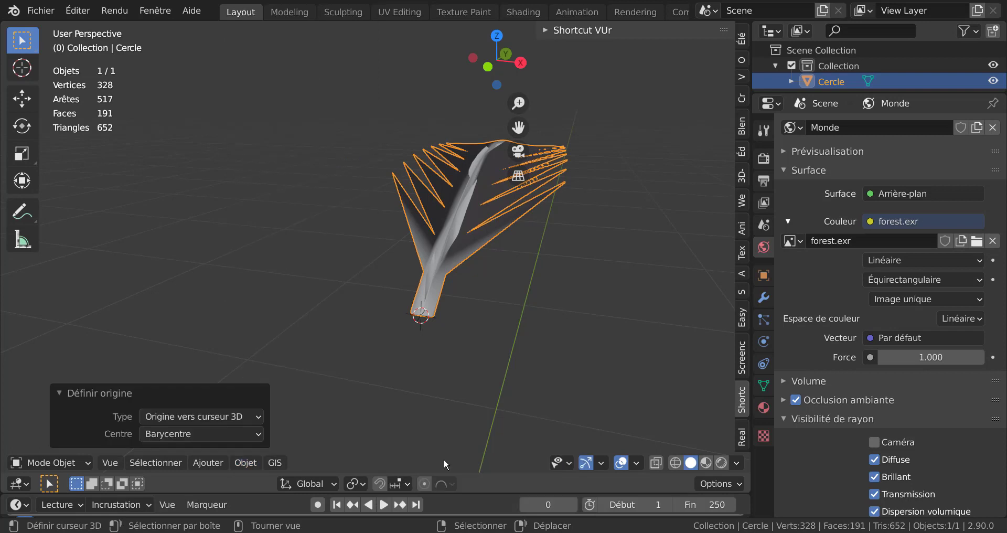
scroll(475, 315, "down", 3)
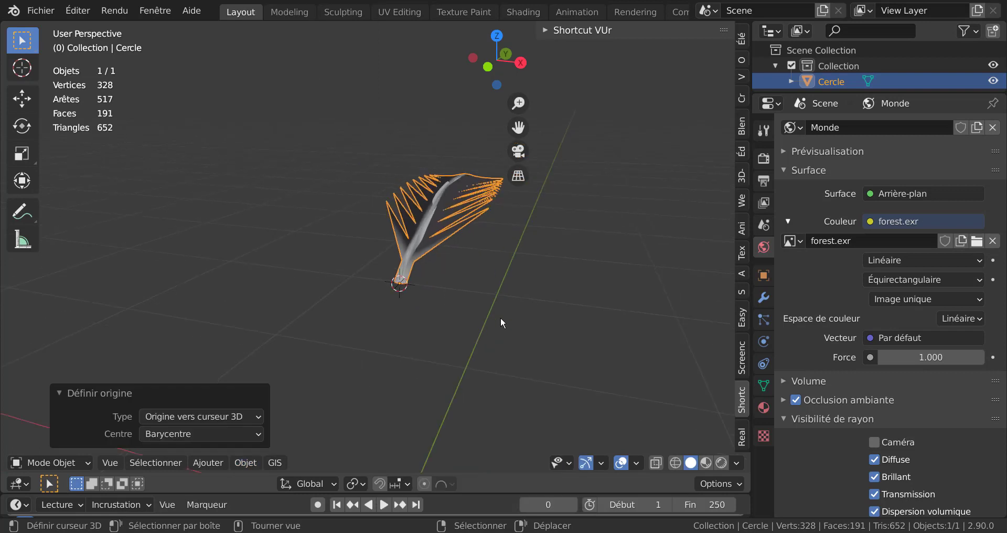
Snap the 3D cursor to the world origin and move the leaf's stem base onto it
key("shift+s")
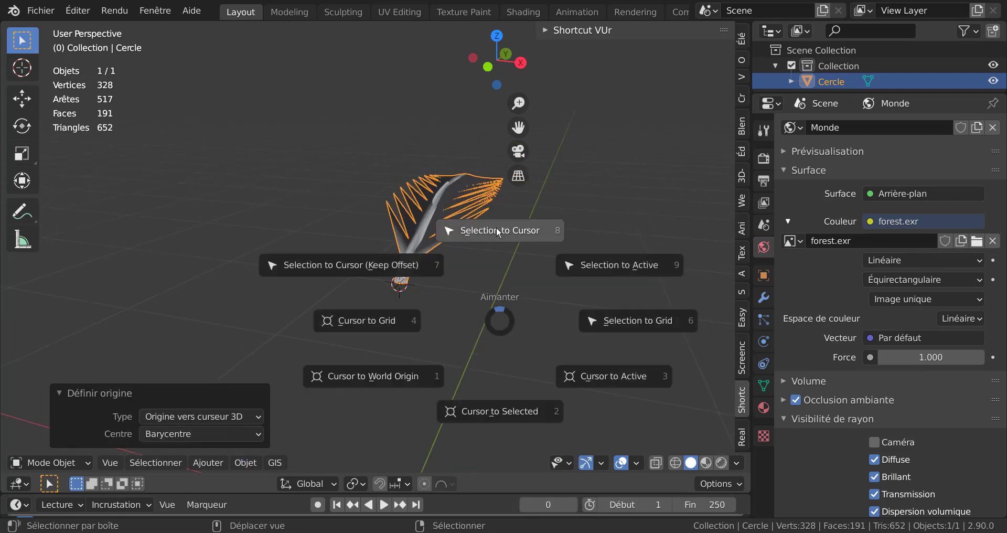
left_click(496, 226)
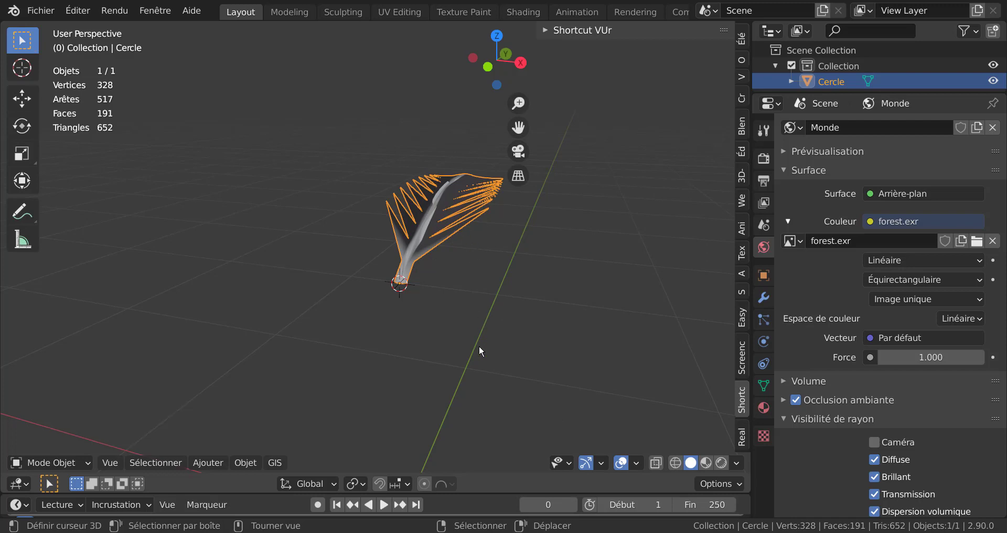
scroll(480, 346, "down", 3)
key("shift")
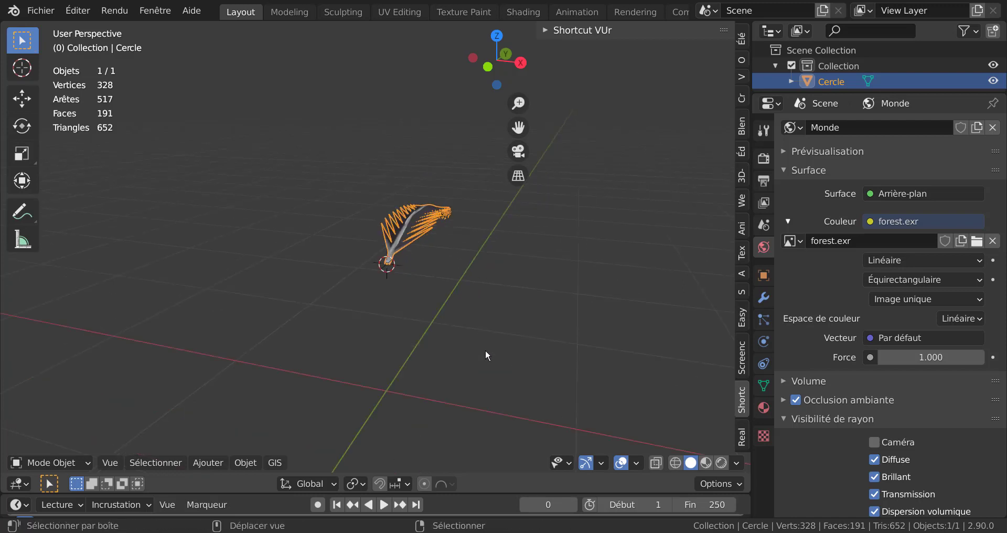
key("shift+s")
left_click(369, 405)
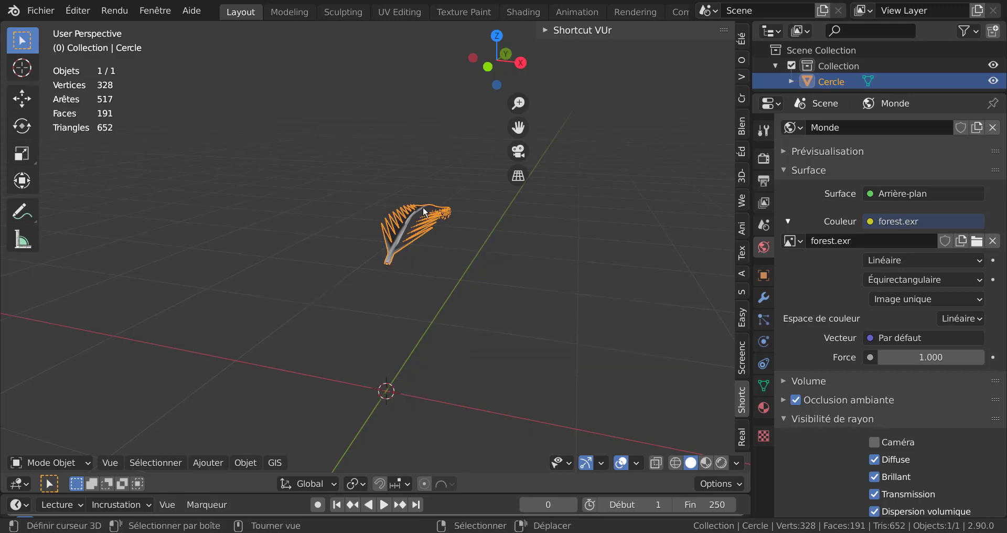
key("shift+s")
left_click(442, 210)
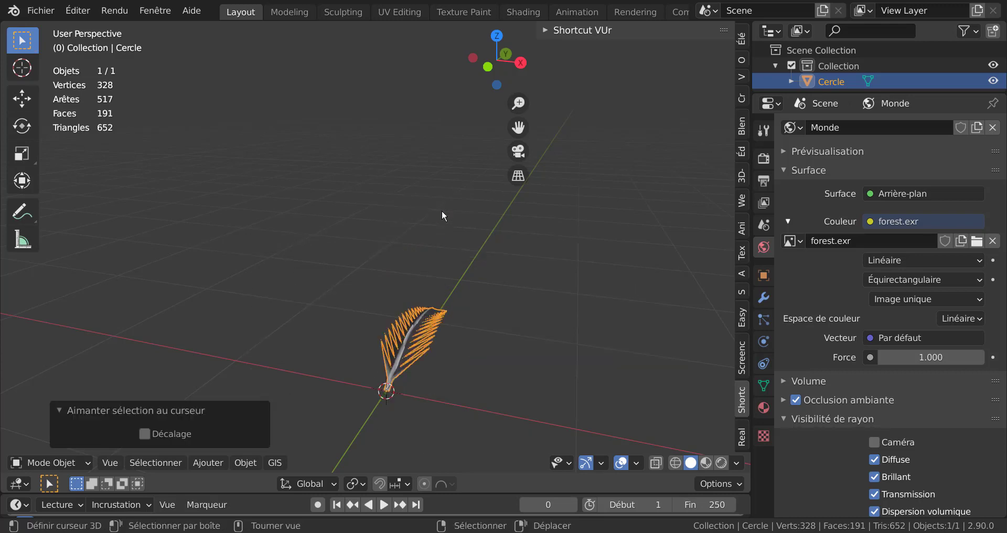
mouse_move(405, 325)
middle_mouse_down()
mouse_move(325, 274)
mouse_move(385, 255)
middle_mouse_up()
scroll(385, 257, "up", 2)
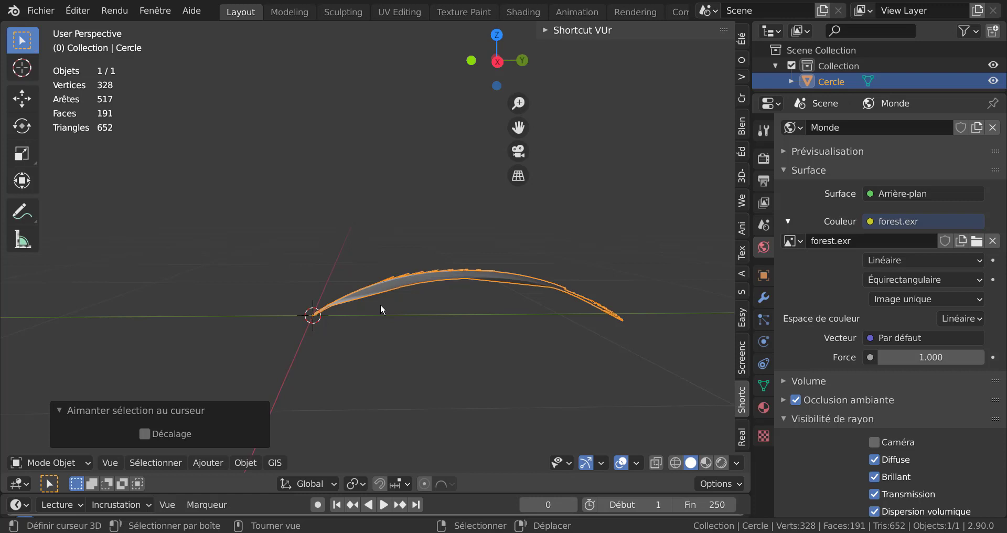
From Right view, tilt the Cercle frond -21.6° about the global X axis so its tip droops
key("KP_3")
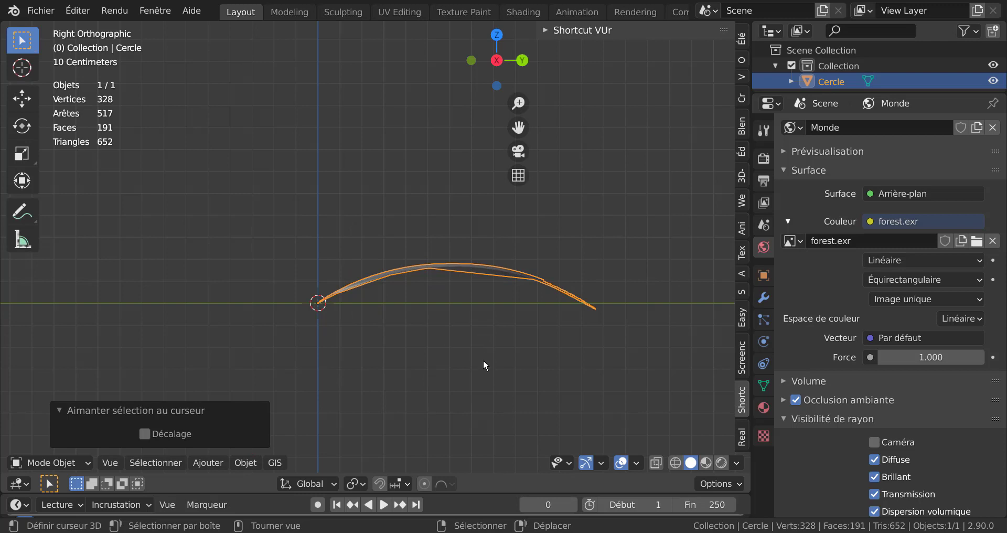
key("r")
key("x")
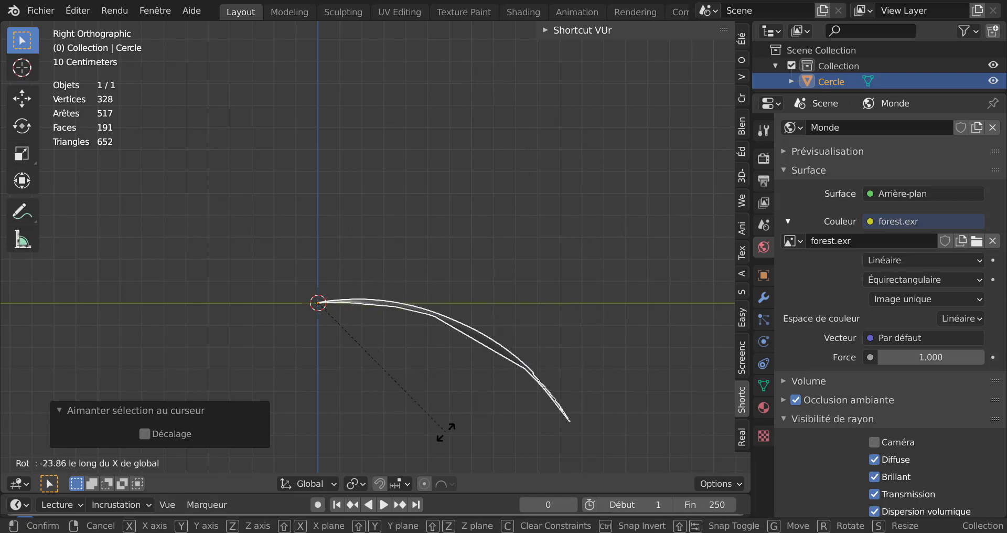
left_click(449, 425)
mouse_move(438, 416)
middle_mouse_down()
mouse_move(570, 443)
mouse_move(379, 422)
mouse_move(438, 420)
mouse_move(439, 402)
mouse_move(300, 415)
mouse_move(529, 418)
middle_mouse_up()
Enter Edit Mode on the frond and select all its geometry
key("Tab")
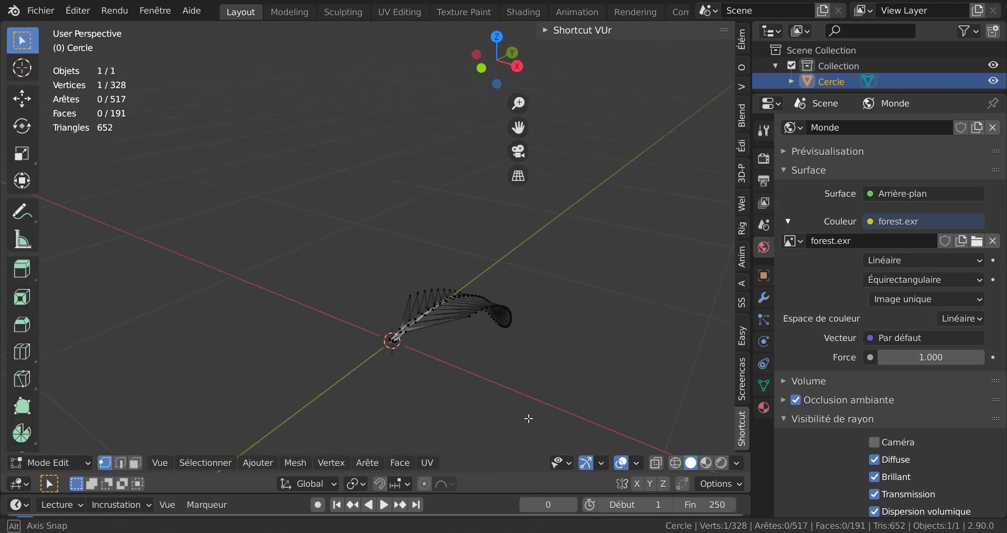
key("Tab")
middle_click_drag(495, 386, 553, 407)
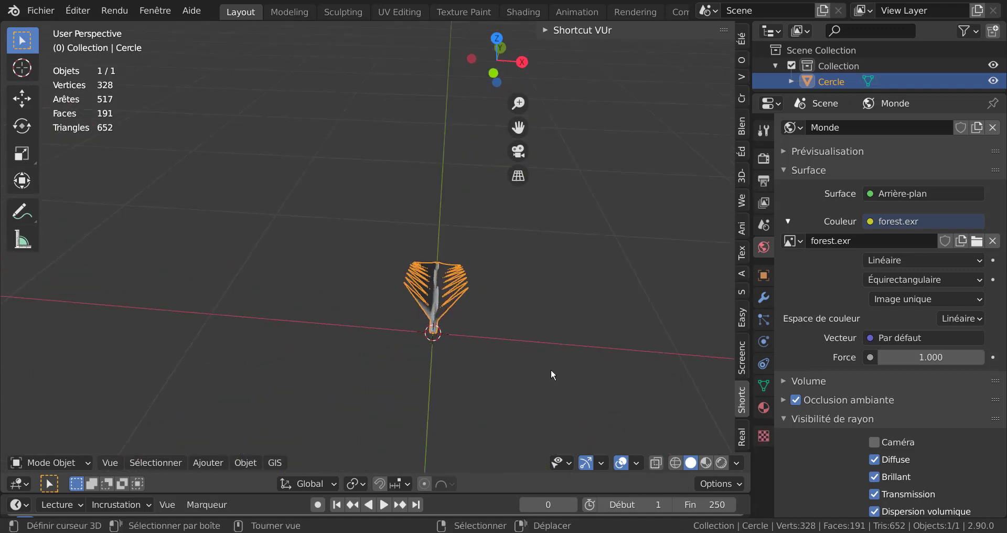
middle_click_drag(551, 373, 562, 367)
key("Tab")
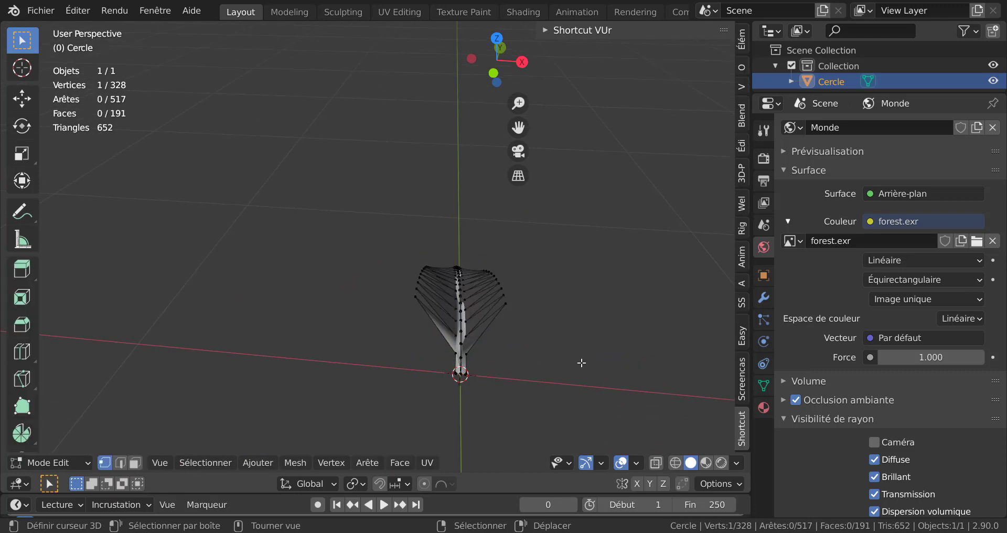
key("Tab")
key("Tab")
key("a")
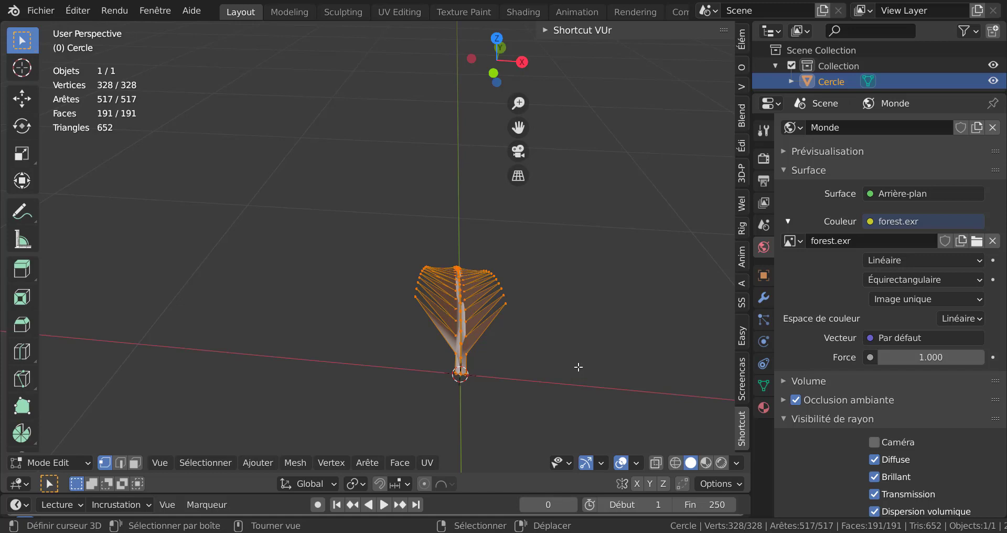
View the frond from Top view, centred, with Material Preview shading
key("KP_7")
scroll(578, 366, "down", 3)
middle_click_drag(590, 342, 537, 396, "shift")
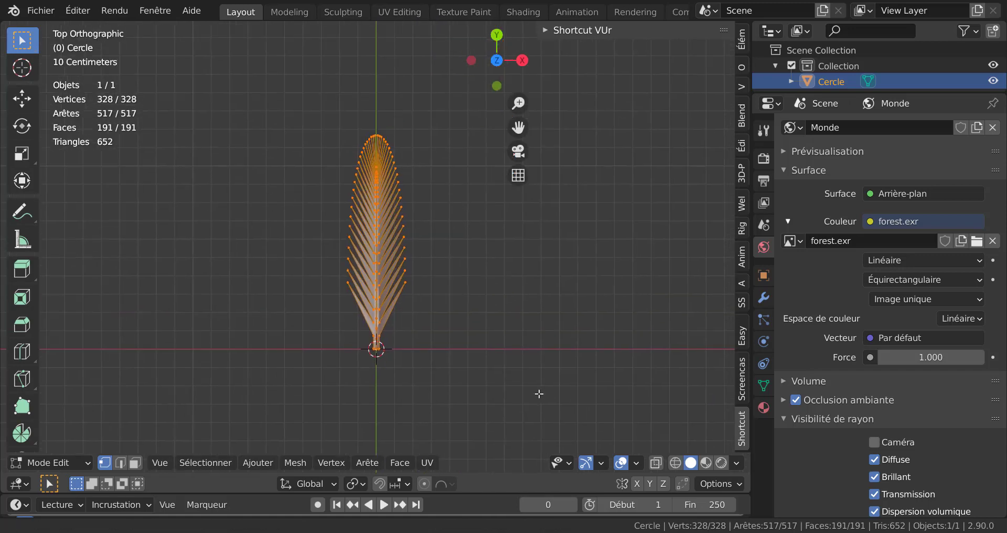
left_click(707, 463)
scroll(577, 386, "up", 3)
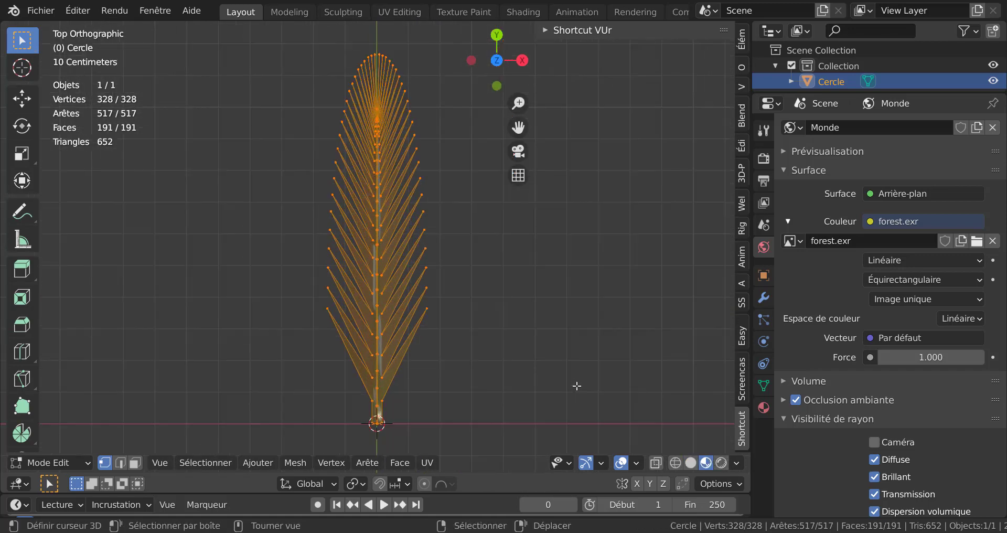
scroll(556, 364, "down", 2)
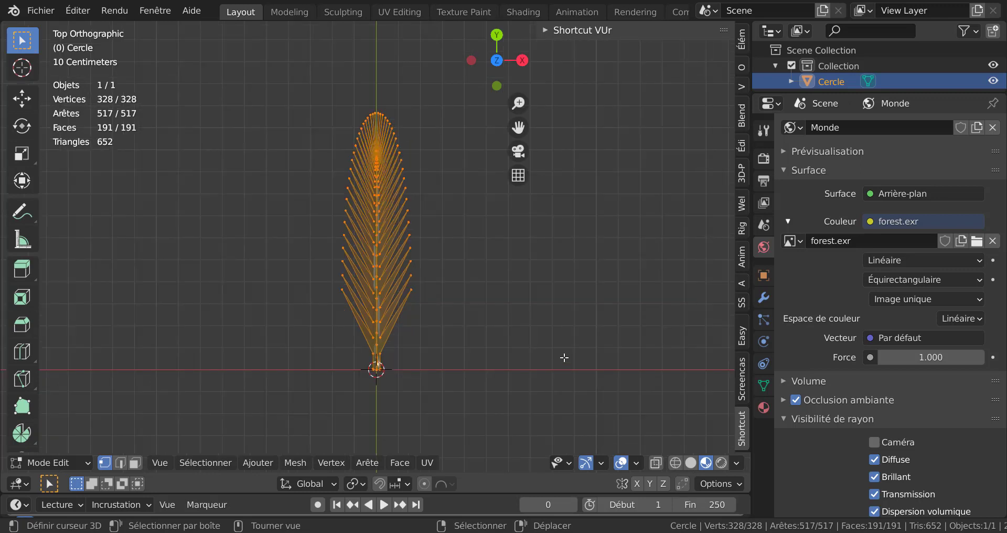
key("alt+e")
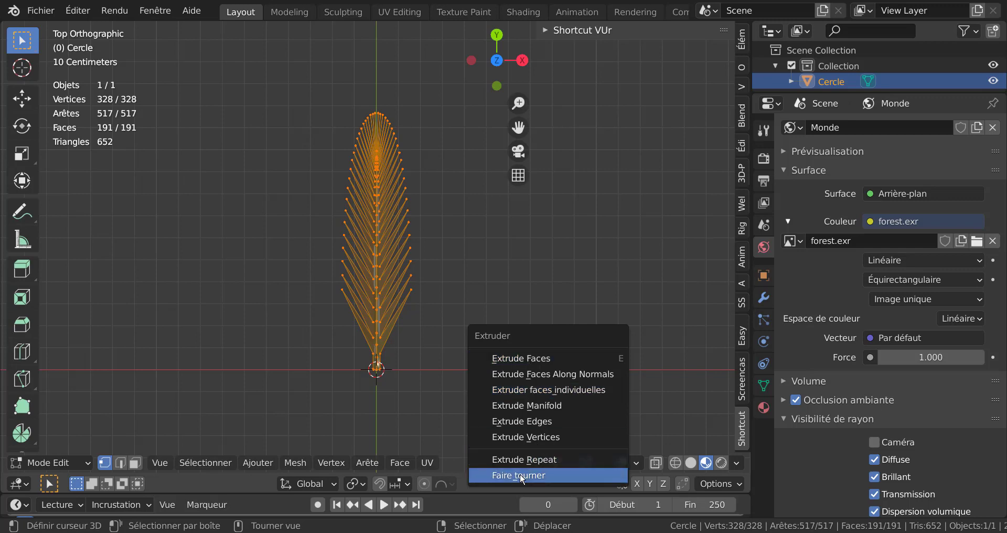
Spin the frond 12 steps through 360° with Use Duplicates enabled
left_click(519, 474)
scroll(679, 309, "down", 3)
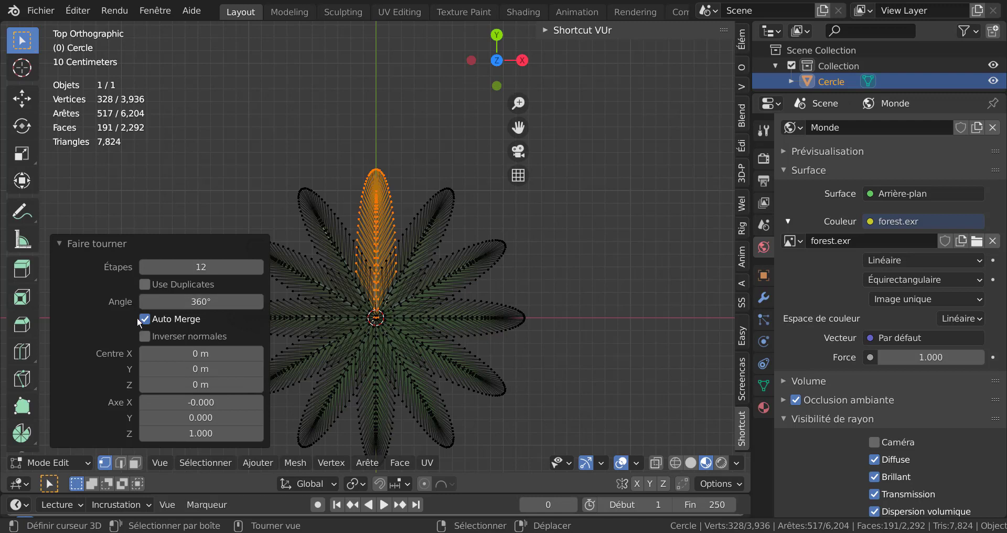
left_click(146, 285)
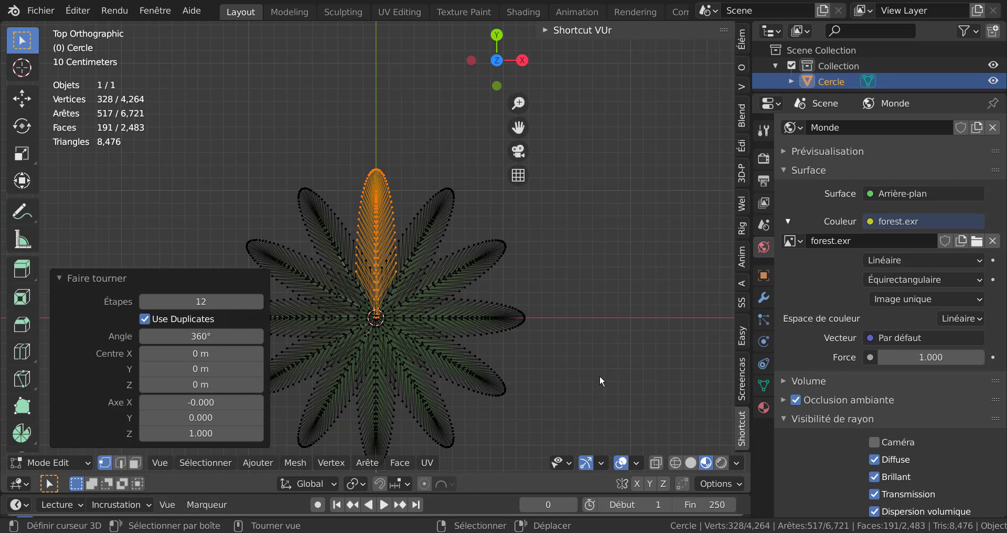
Check one duplicated frond with linked selection, then return to Object Mode
left_click(464, 268)
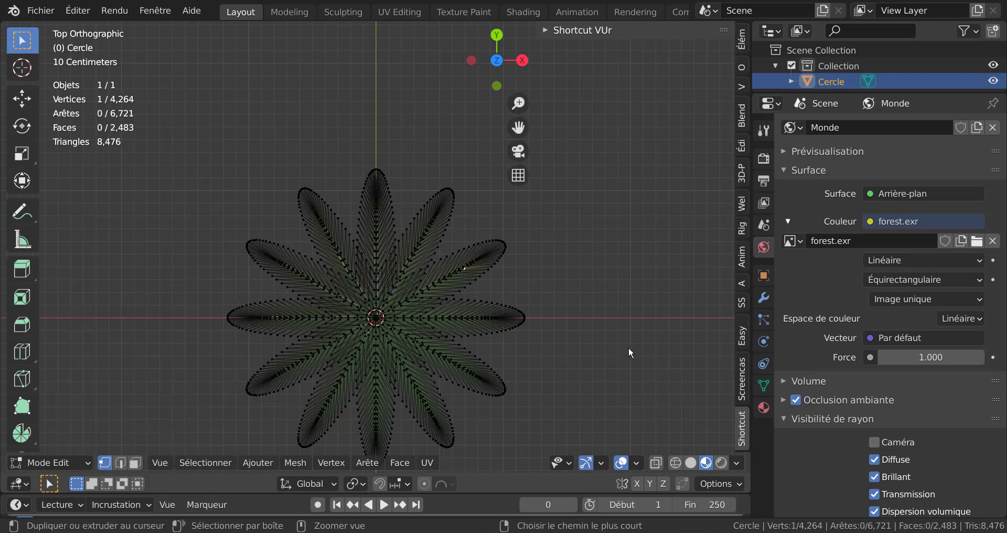
key("ctrl+l")
left_click(425, 405)
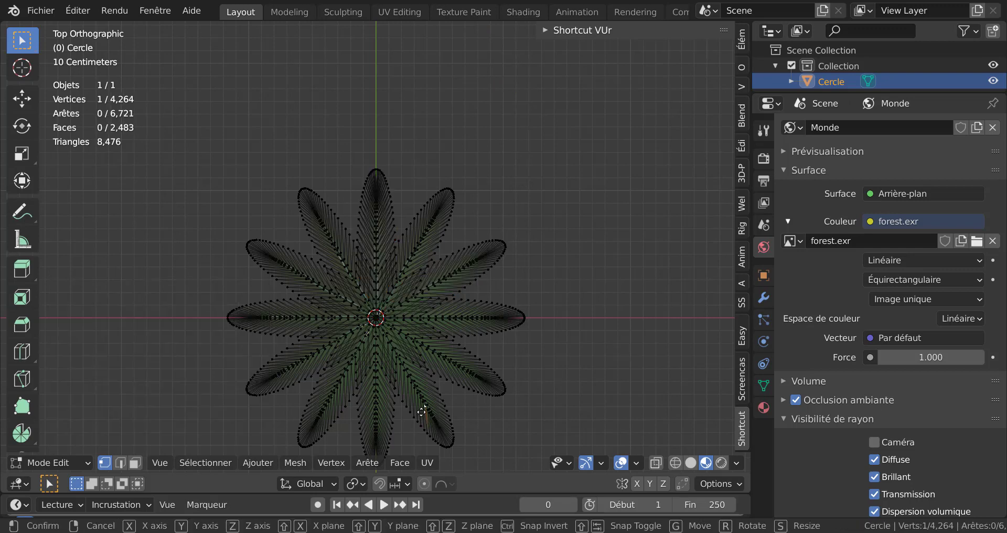
key("g")
key("Escape")
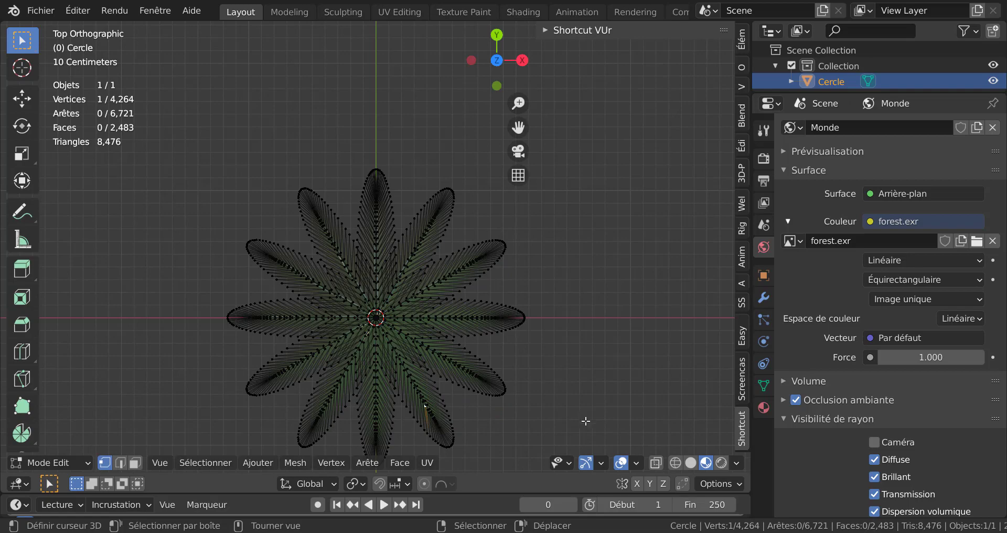
key("Tab")
middle_click_drag(564, 420, 577, 278)
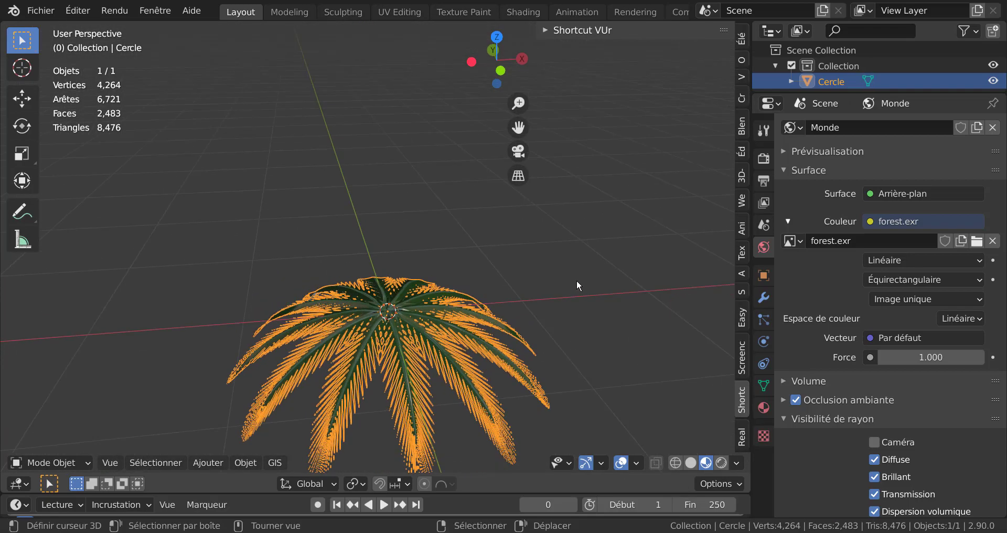
Deselect the crown, switch the viewport to Rendered shading and frame the palm
left_click(675, 417)
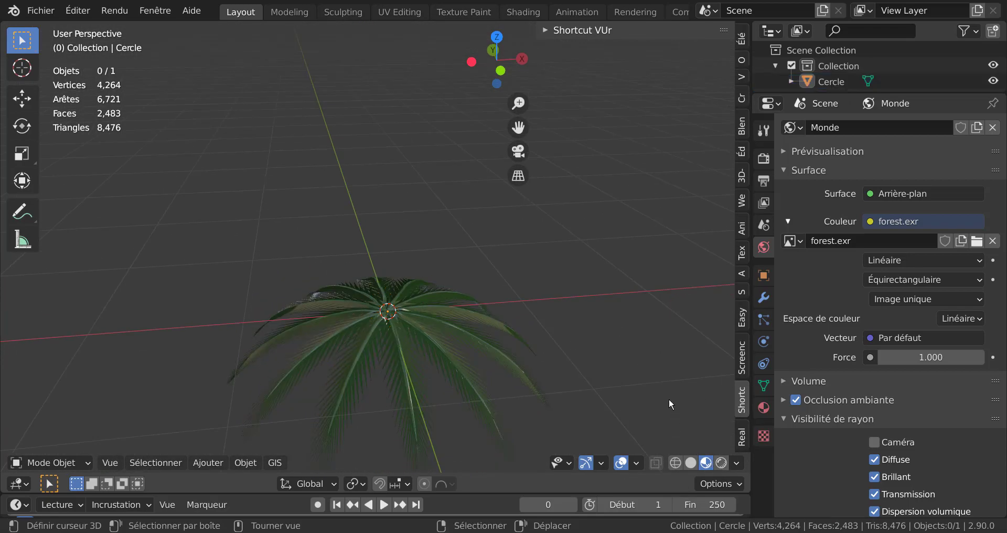
left_click(722, 463)
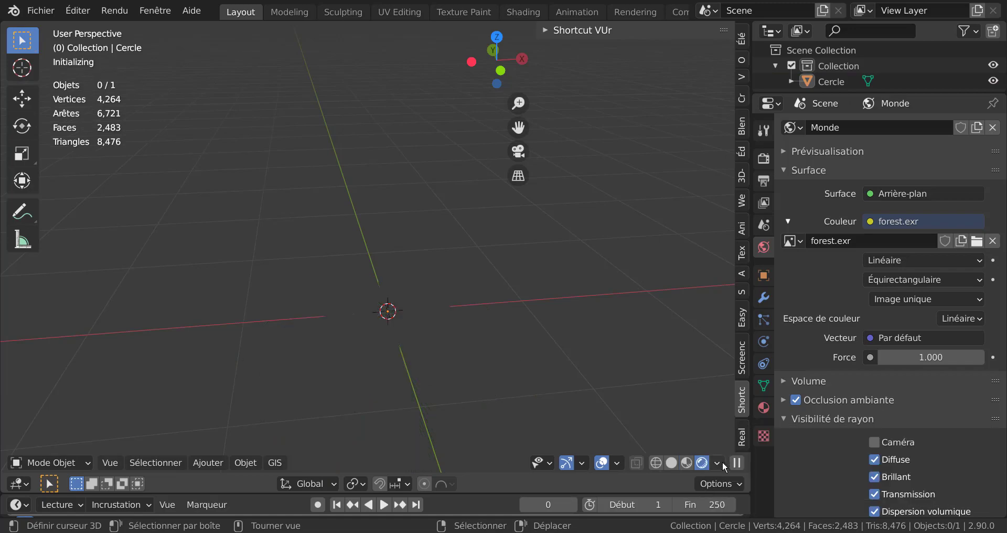
left_click(722, 461)
middle_click_drag(555, 380, 533, 300, "shift")
scroll(534, 300, "up", 4)
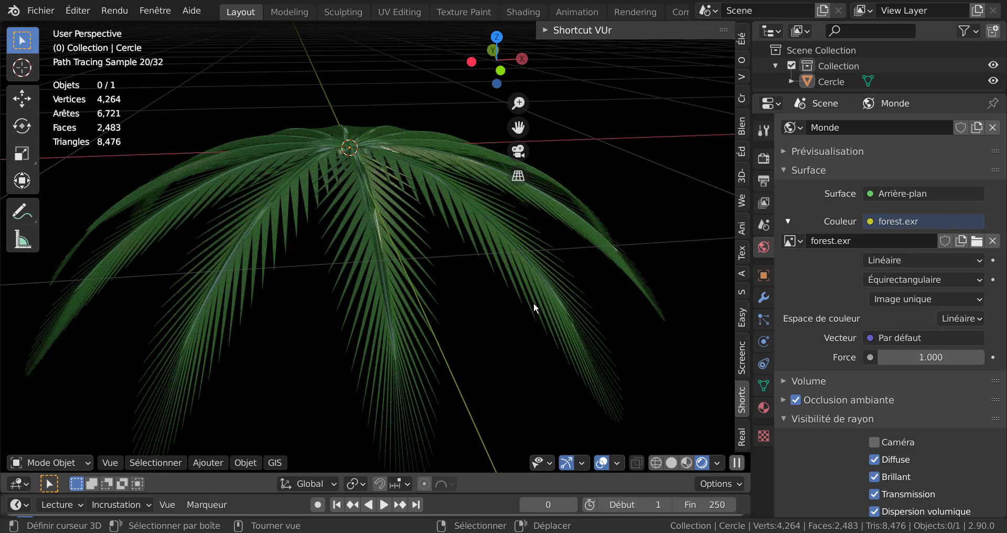
scroll(534, 302, "down", 2)
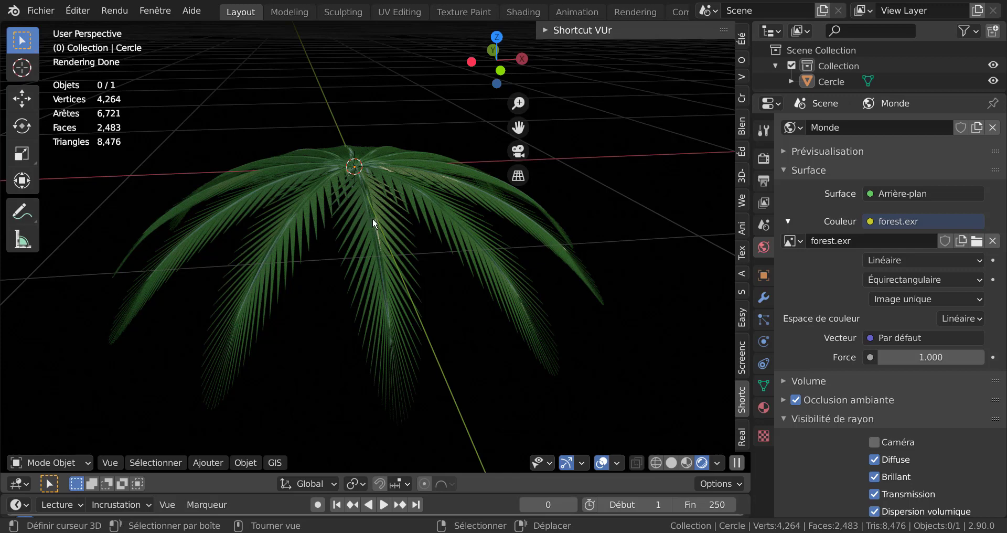
Open the Shading workspace, enlarge the node editor and set the lower-left viewport to Rendered
left_click(523, 11)
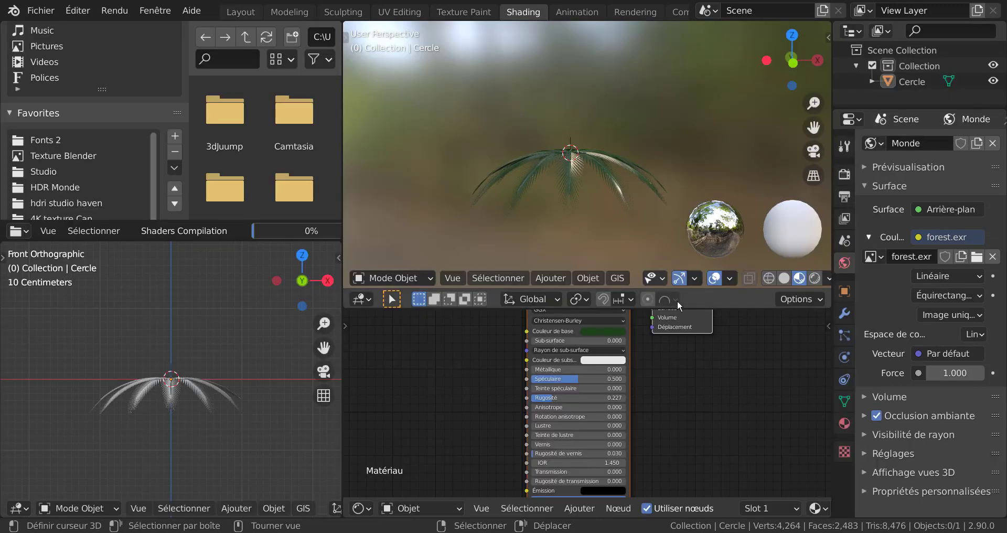
left_click_drag(736, 310, 713, 168)
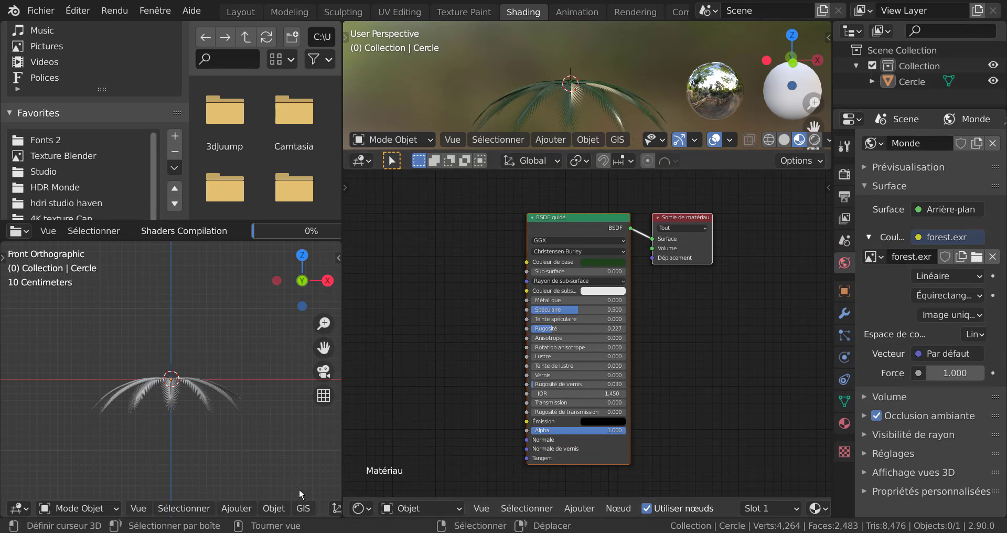
left_click(302, 507)
scroll(301, 508, "down", 5)
scroll(305, 508, "down", 5)
scroll(309, 508, "down", 5)
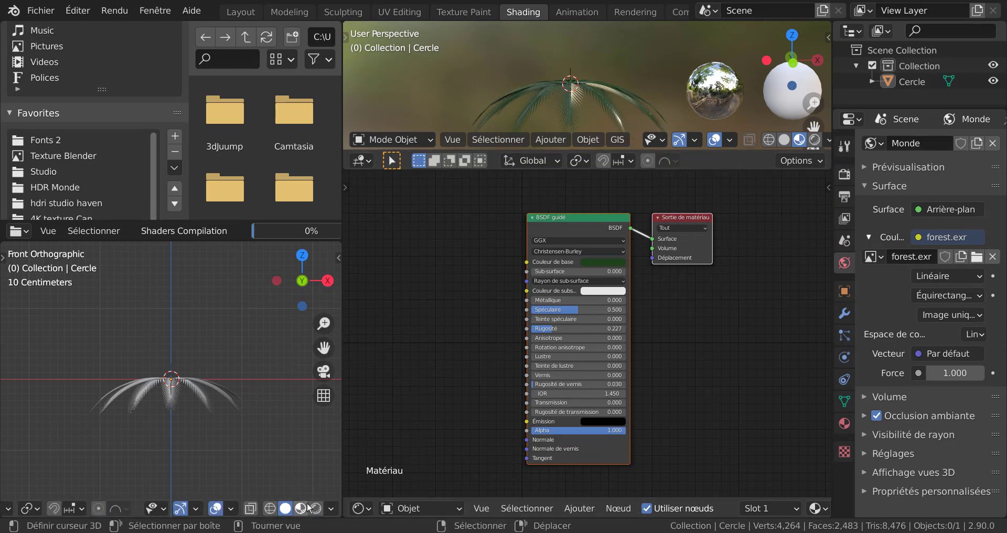
left_click(315, 508)
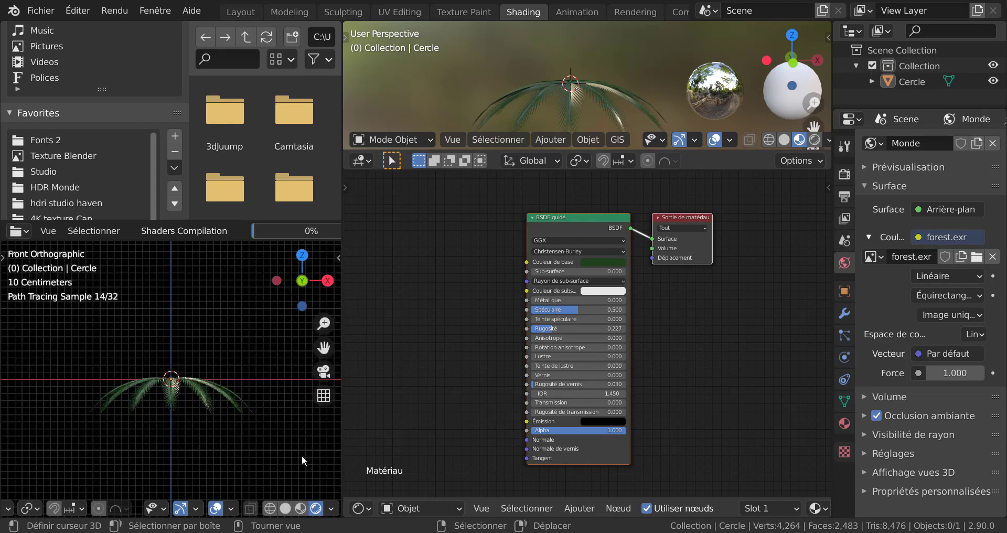
mouse_move(302, 455)
middle_mouse_down()
mouse_move(272, 436)
mouse_move(262, 383)
middle_mouse_up()
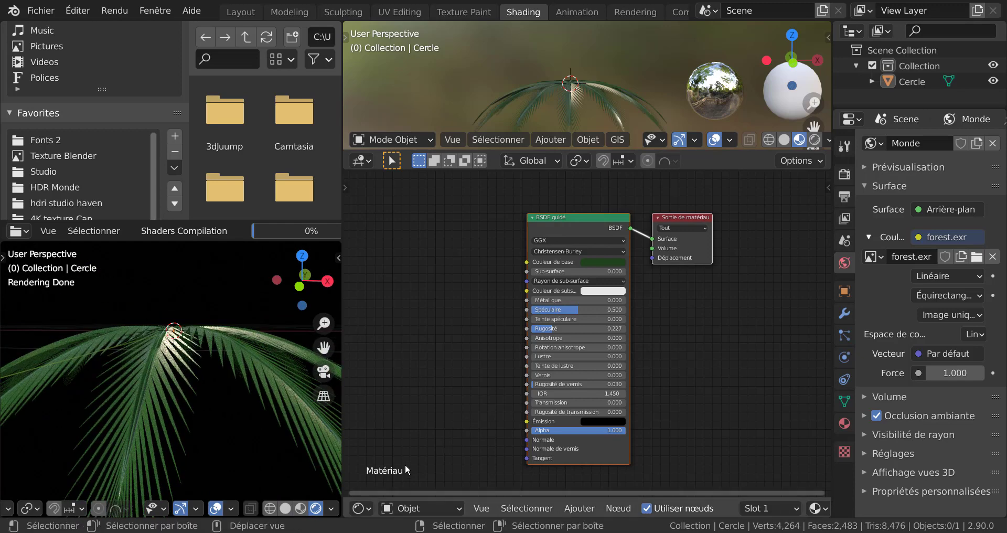
Add a Color Ramp (Dégradé de couleurs) node to the frond material
left_click(524, 508)
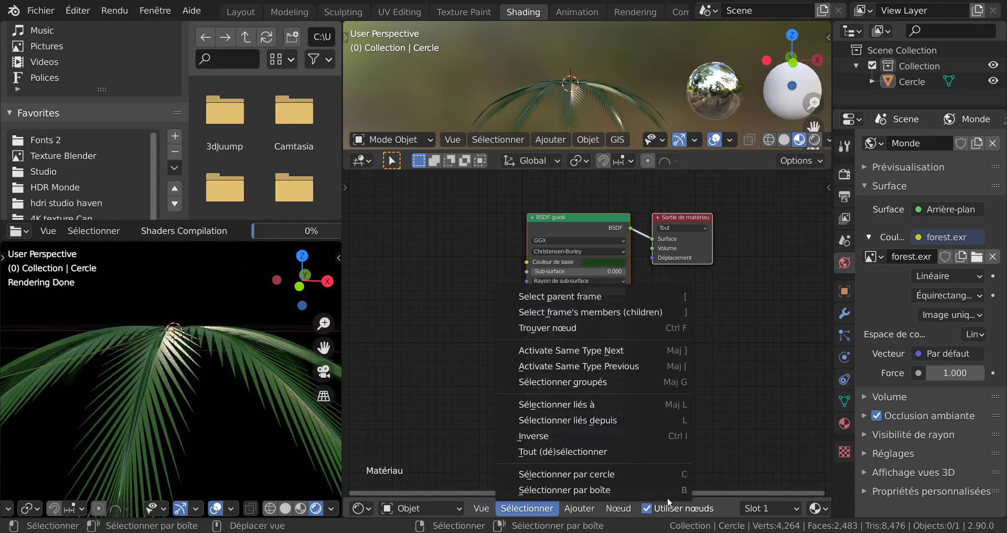
left_click(579, 508)
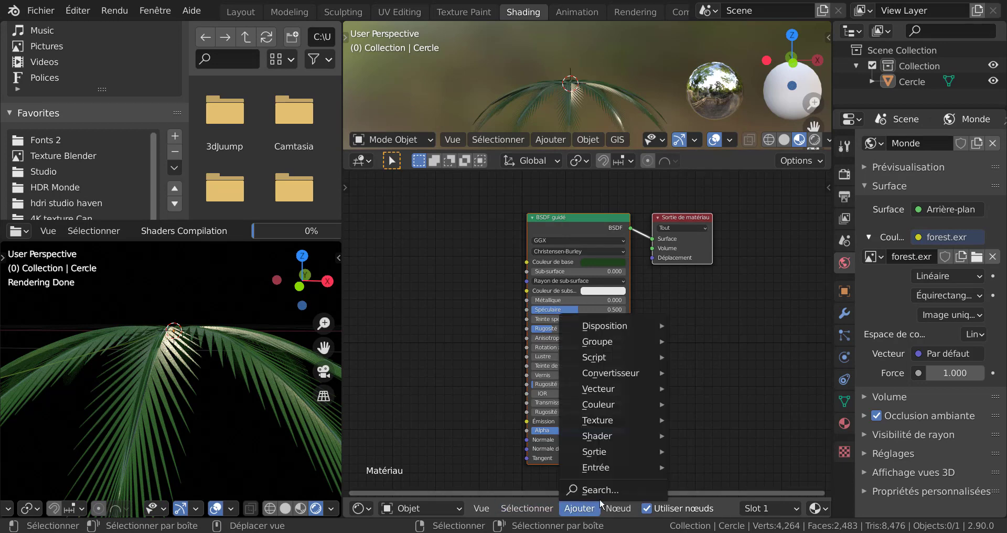
mouse_move(610, 373)
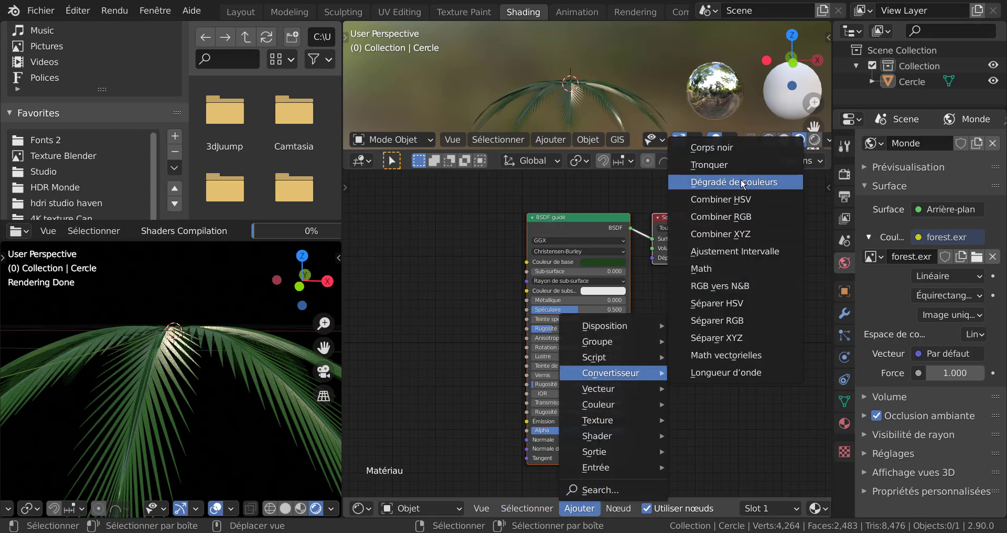
left_click(743, 183)
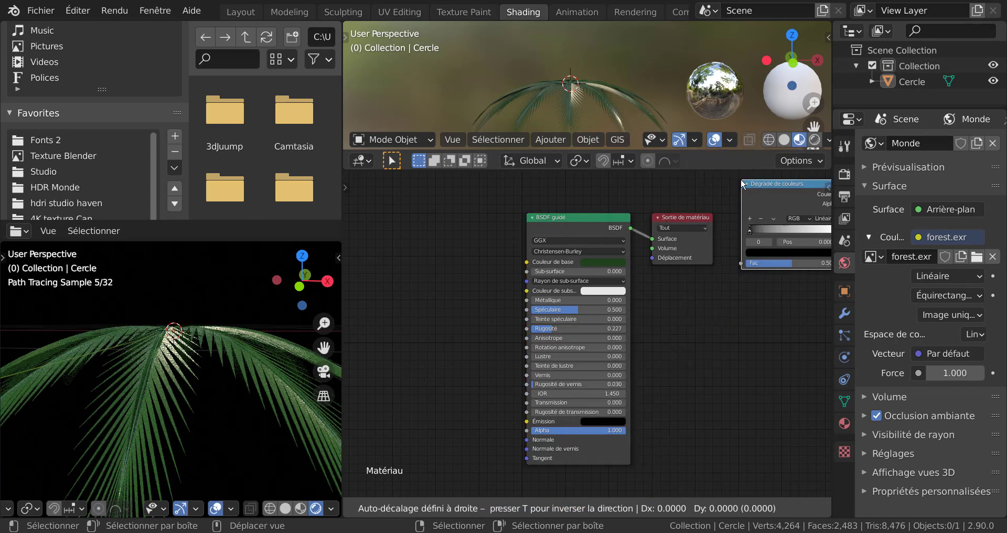
left_click(396, 219)
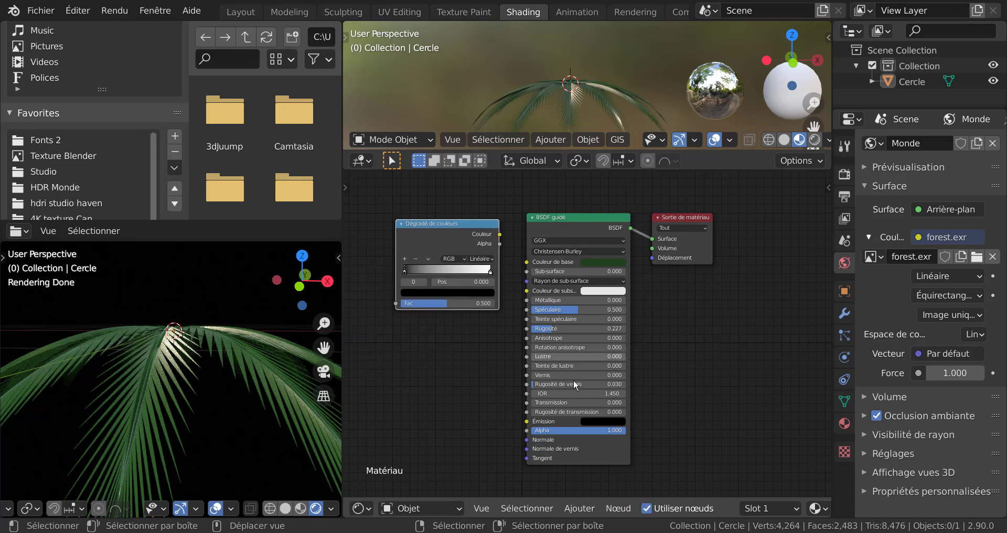
Add a Texture Coordinate node beside it and link Generated to the ColorRamp Fac
left_click(583, 508)
mouse_move(596, 467)
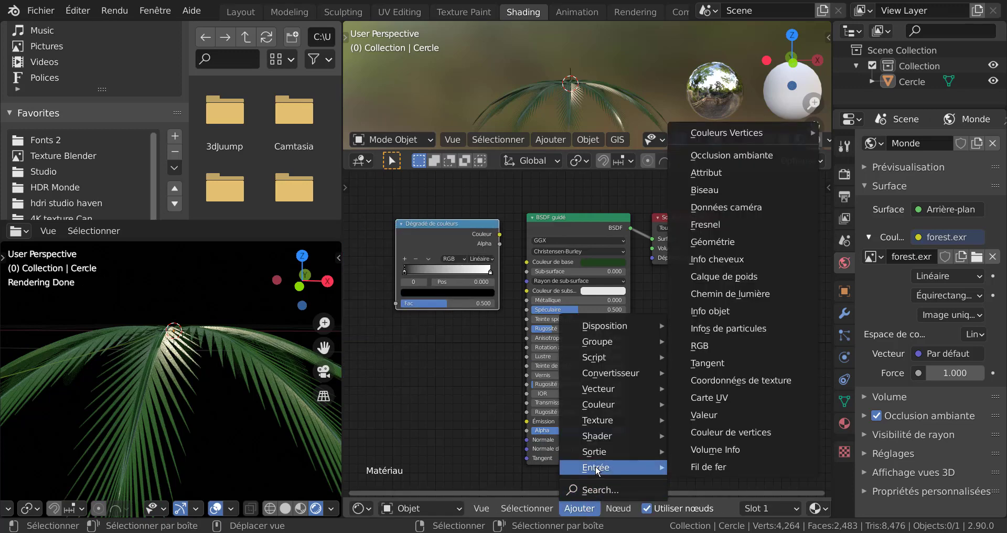
left_click(732, 382)
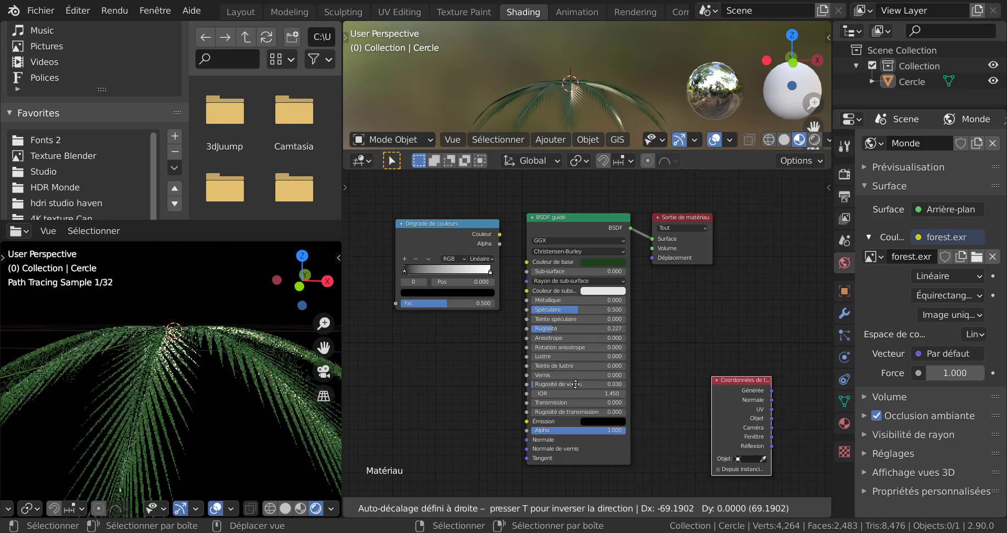
left_click(363, 355)
middle_click_drag(457, 399, 571, 417)
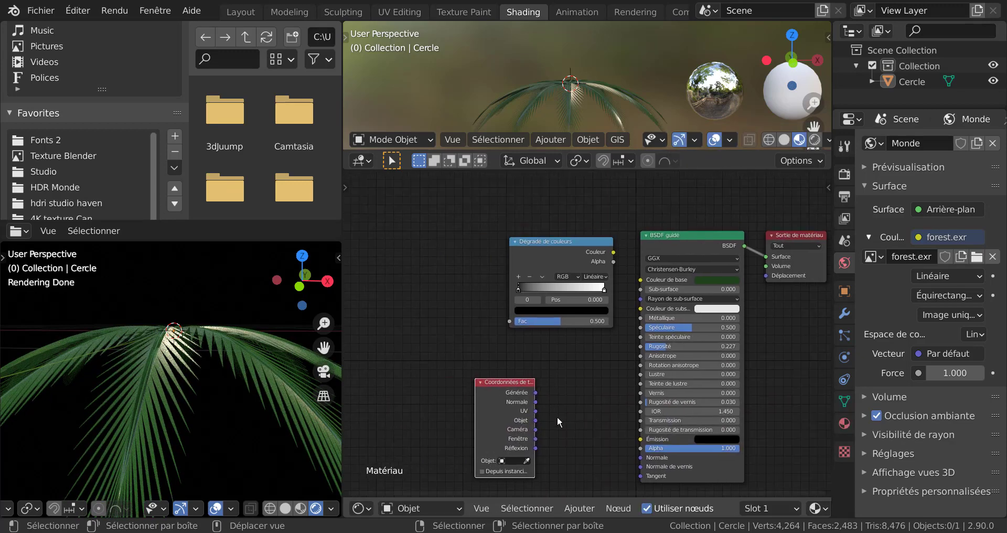
left_click_drag(515, 392, 463, 264)
scroll(461, 261, "up", 1)
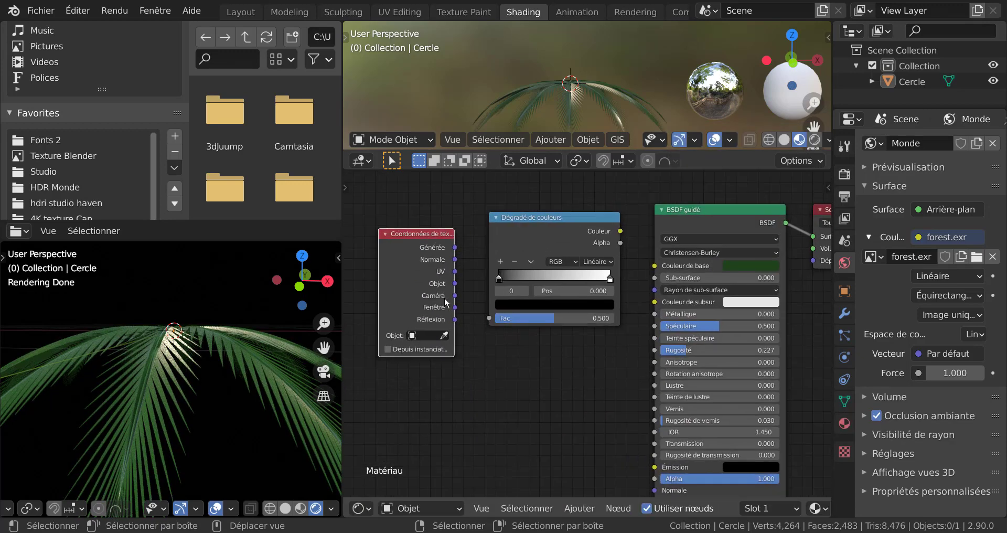
left_click_drag(455, 247, 470, 232)
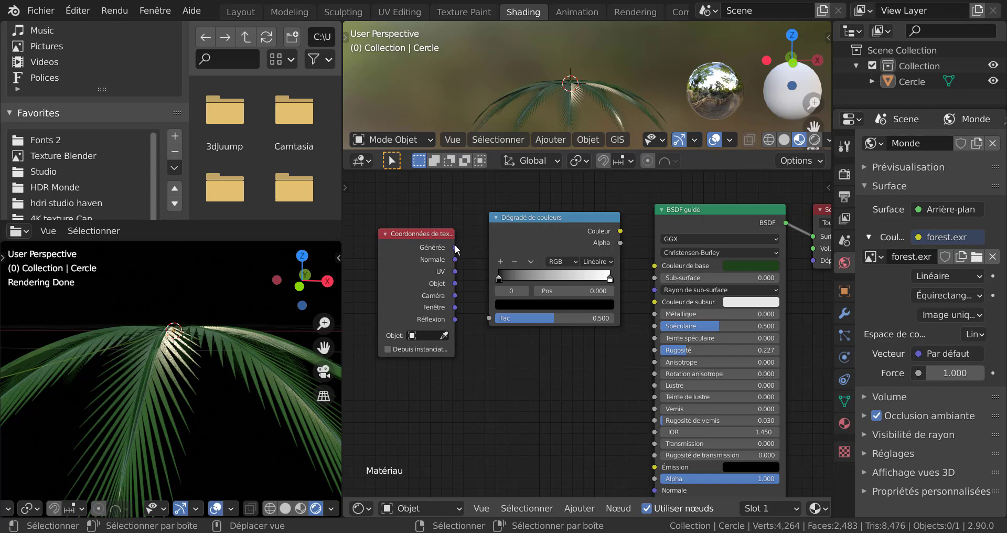
mouse_move(455, 247)
left_mouse_down()
mouse_move(492, 205)
mouse_move(490, 318)
left_mouse_up()
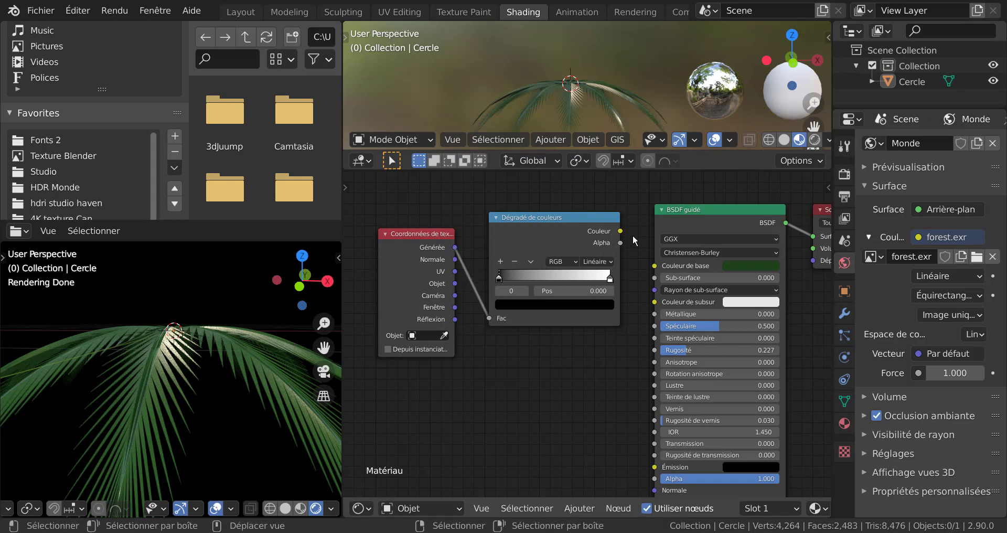
Link the ColorRamp Color to Base Color and make the first stop green
mouse_move(621, 231)
left_mouse_down()
mouse_move(641, 213)
mouse_move(656, 267)
left_mouse_up()
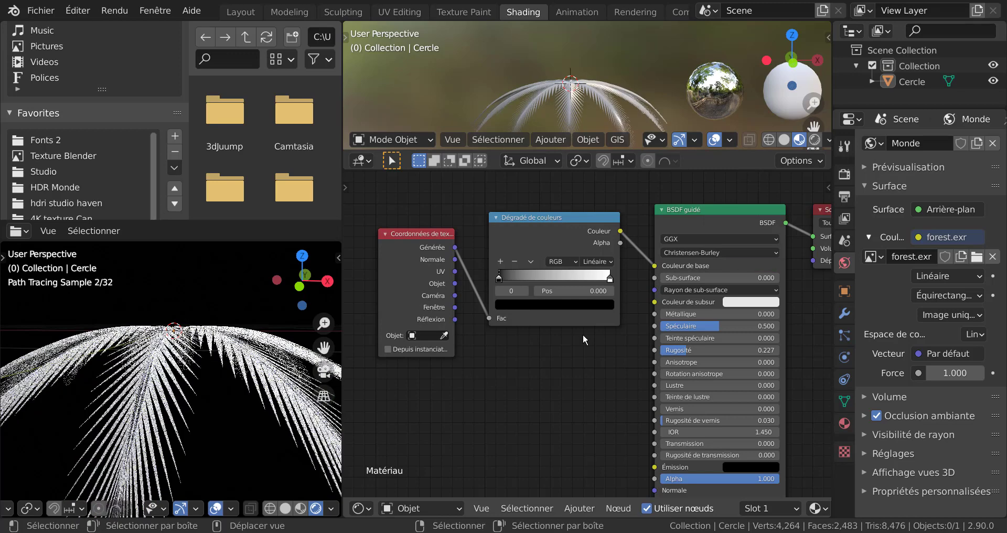
scroll(574, 358, "up", 1)
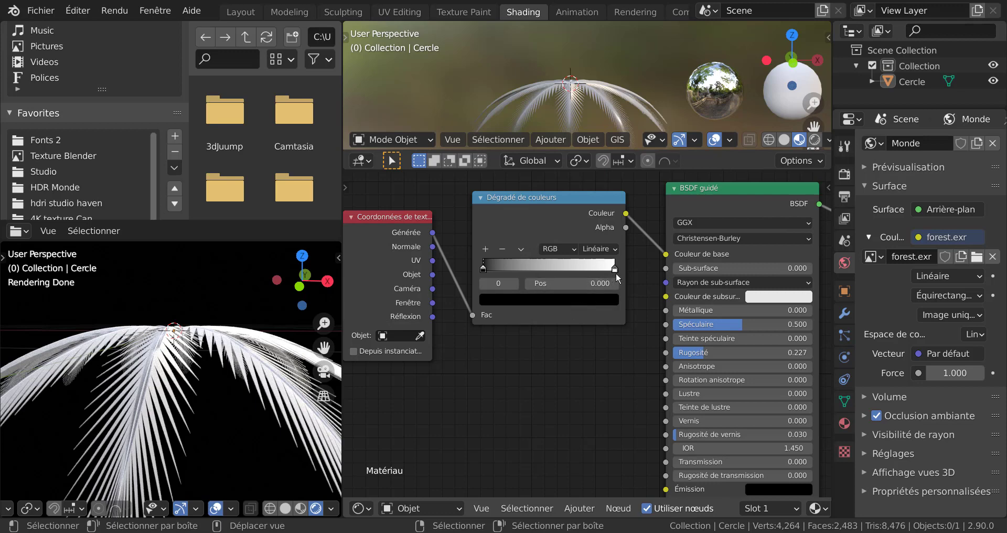
left_click(557, 307)
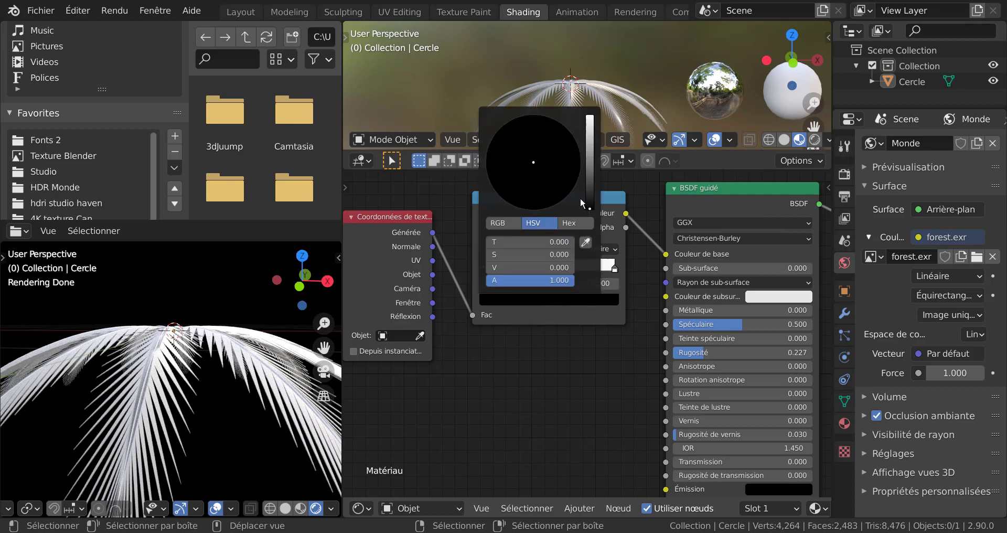
left_click_drag(592, 203, 590, 170)
left_click(515, 147)
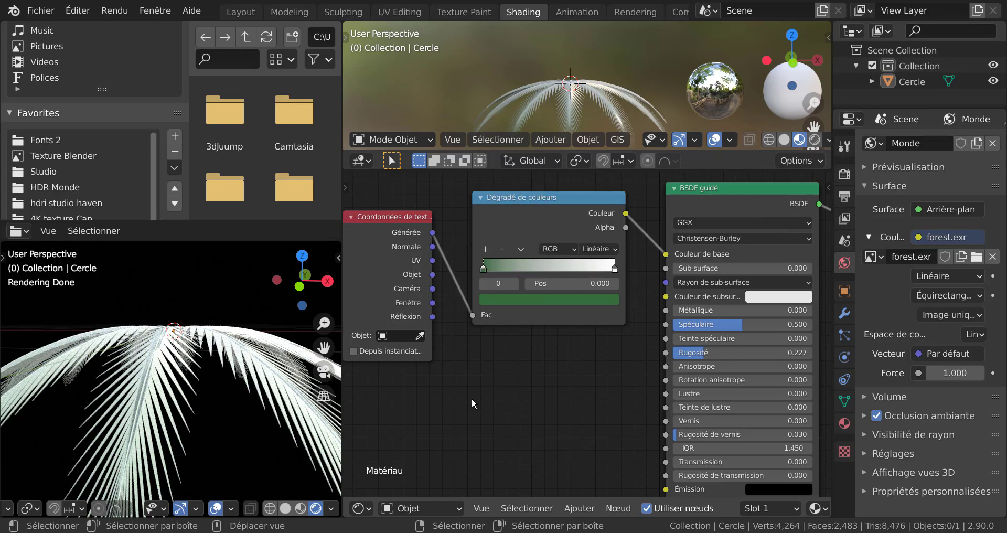
Change the gradient's white end stop to green
left_click(616, 277)
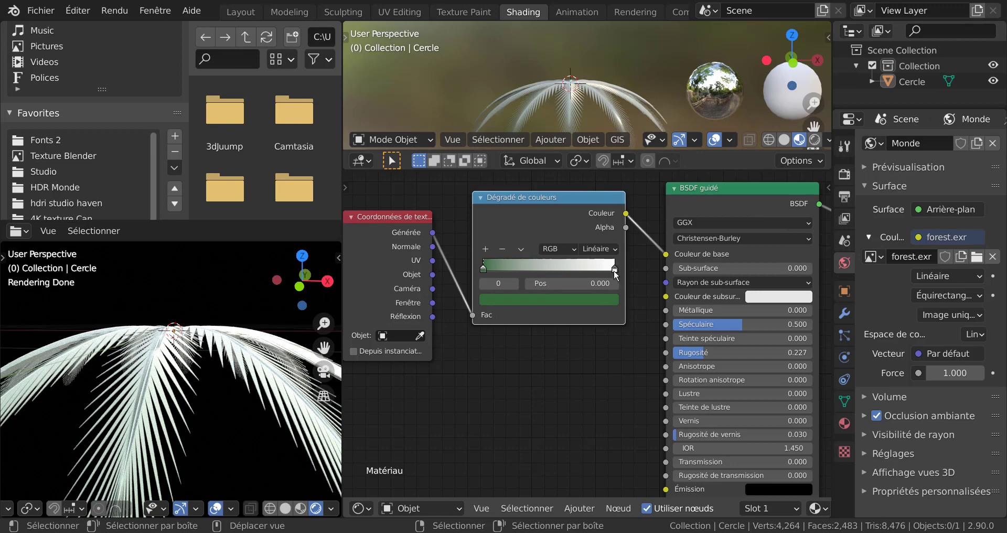
left_click(615, 271)
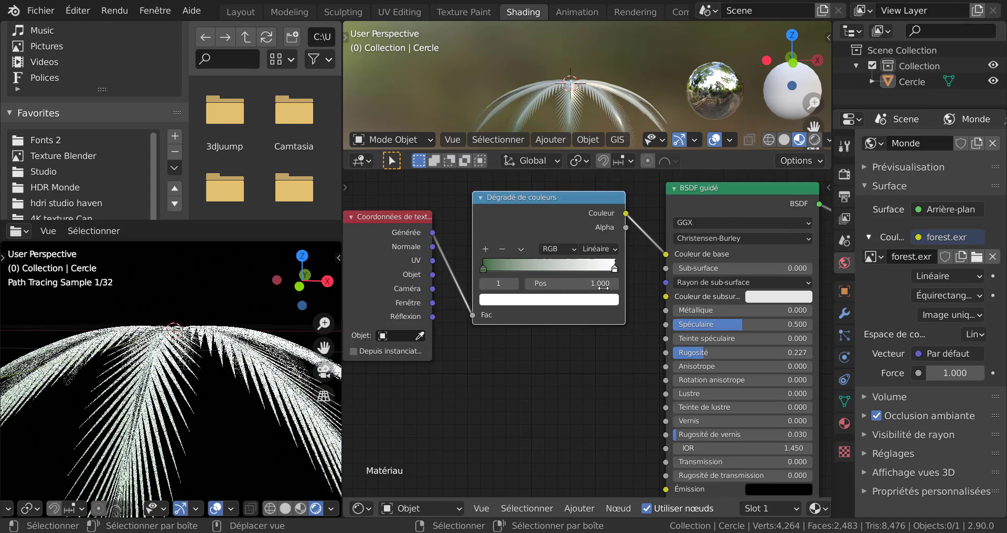
left_click(572, 303)
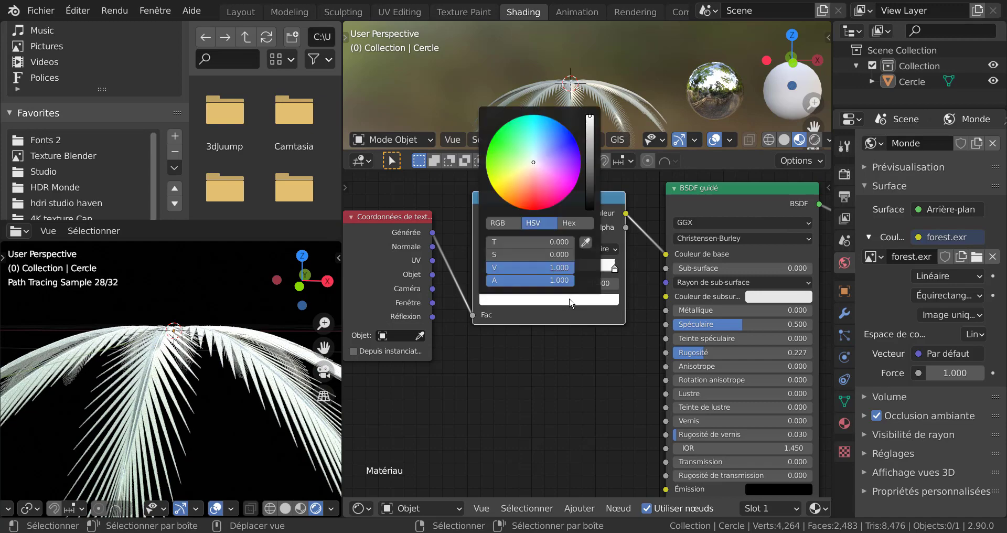
left_click(516, 152)
scroll(516, 153, "down", 5)
scroll(516, 152, "down", 6)
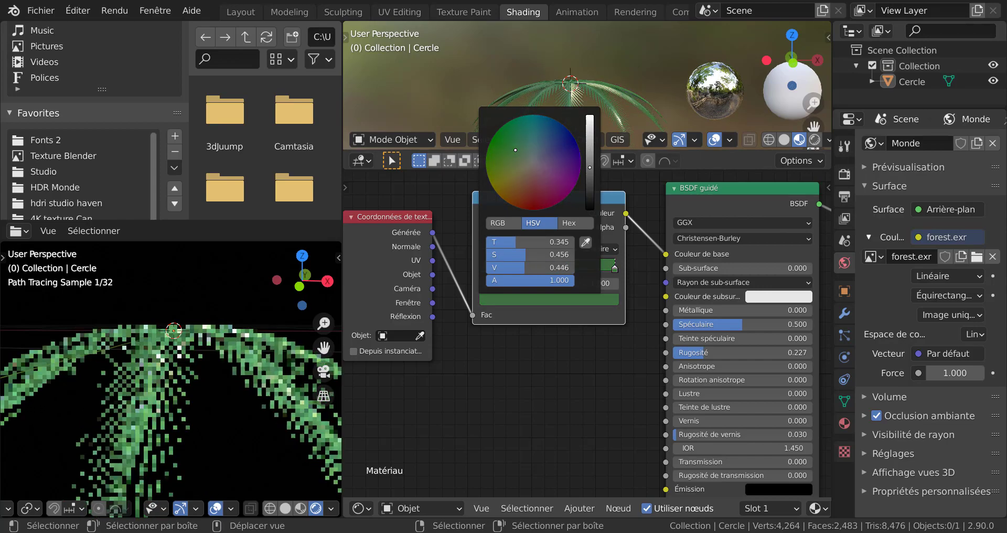
scroll(515, 150, "down", 3)
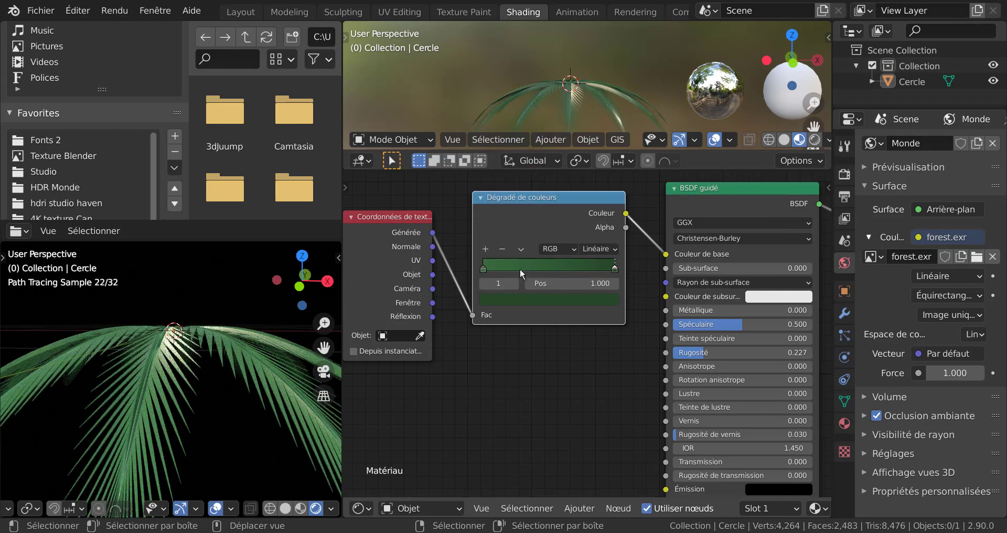
Add an olive stop at 0.5 and a teal stop at 0.25
left_click(486, 249)
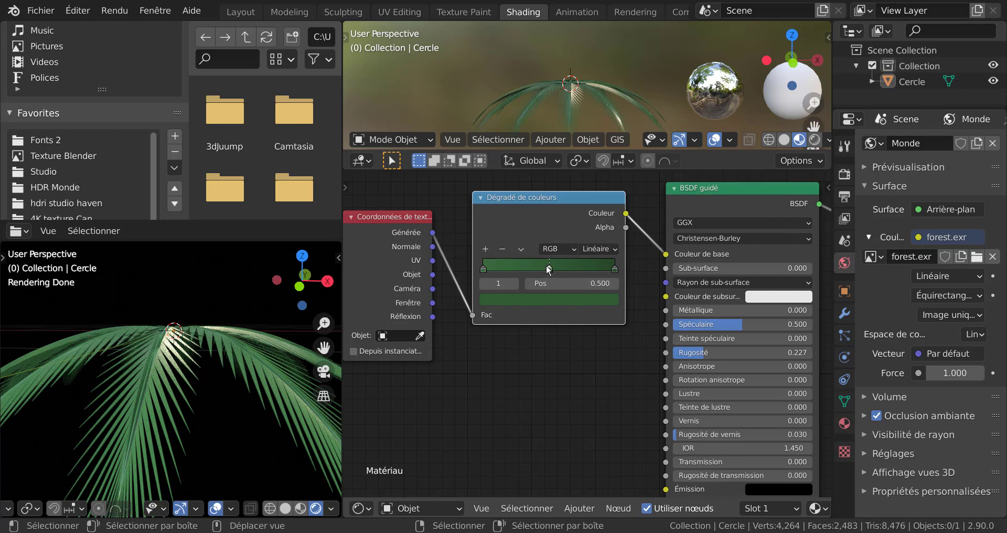
left_click(548, 301)
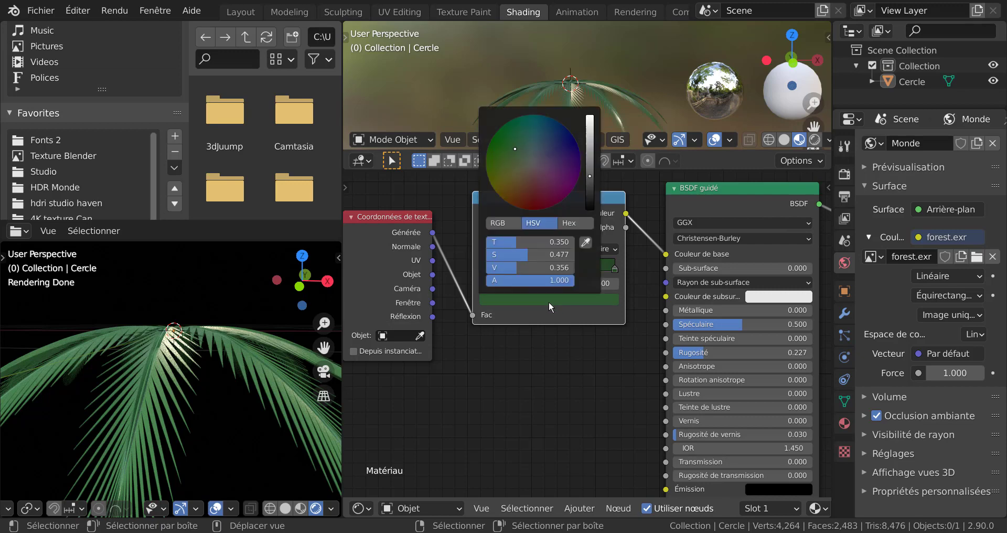
left_click(511, 168)
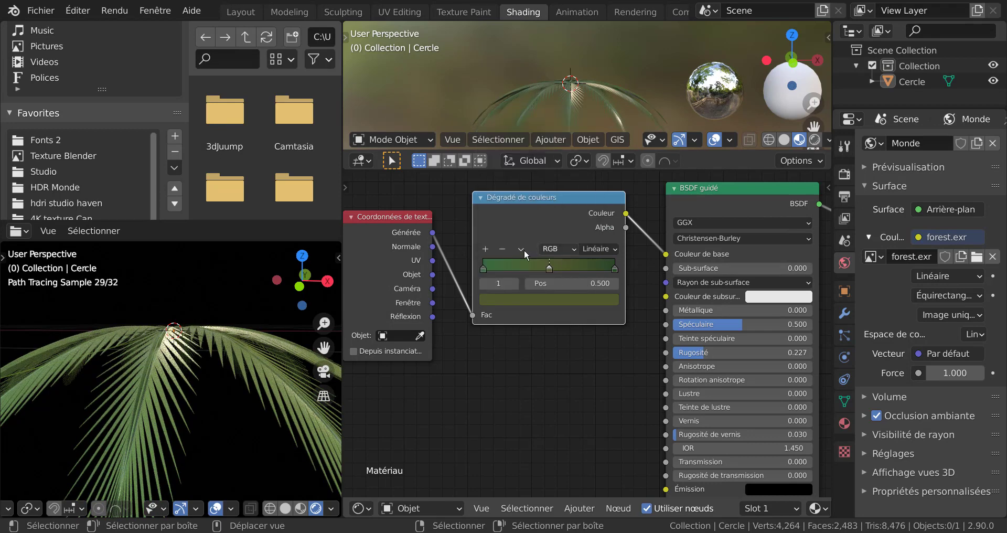
left_click(486, 249)
left_click(544, 301)
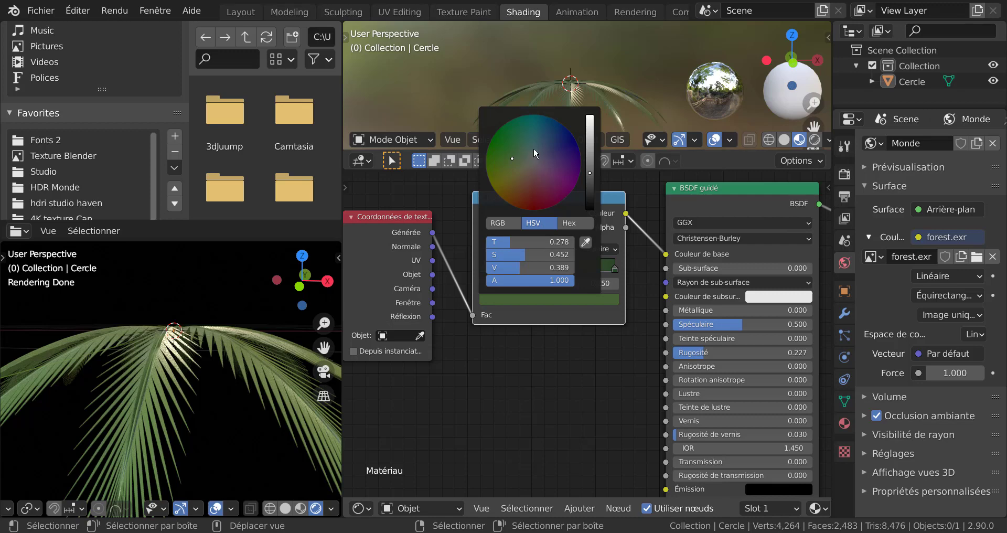
left_click(530, 132)
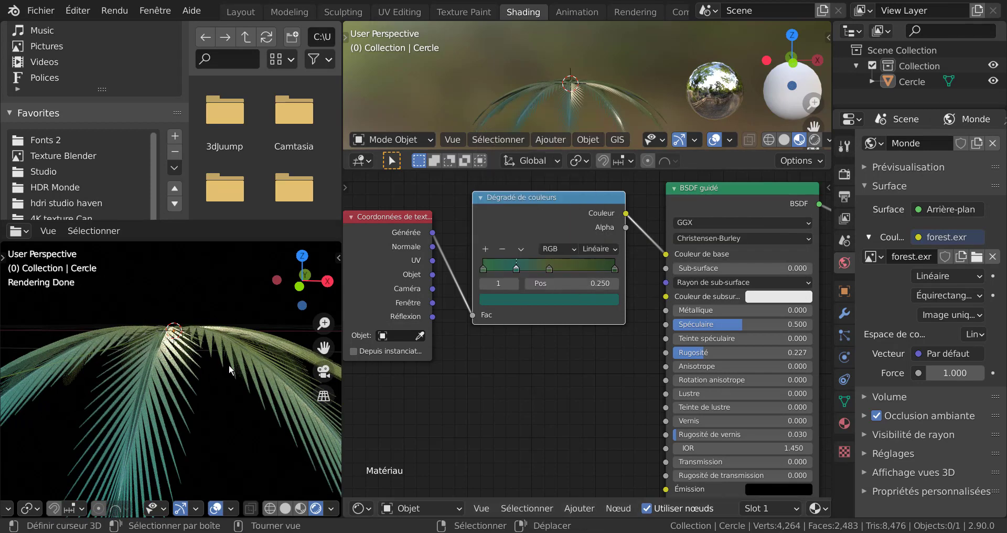
Move the ColorRamp stops to 0.630 and 0.876, darken the end stop nearly black, then slide it to 0.676
mouse_move(231, 366)
middle_mouse_down()
mouse_move(222, 435)
mouse_move(152, 452)
middle_mouse_up()
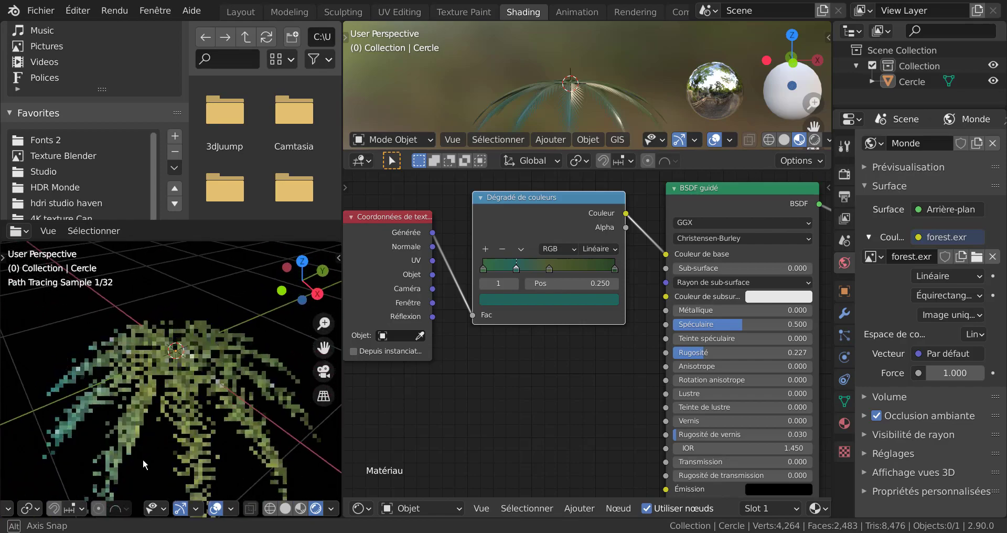
scroll(452, 391, "up", 1)
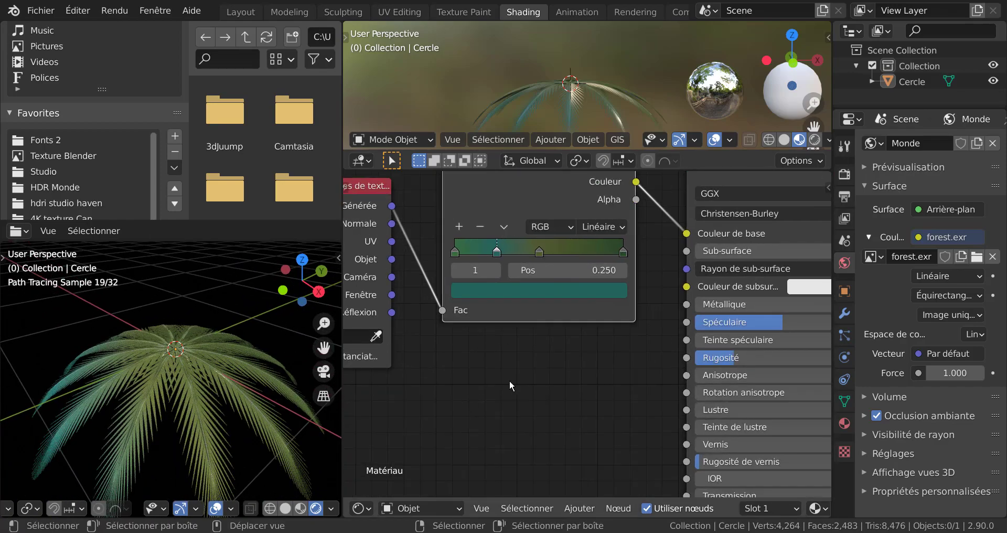
left_click(539, 254)
left_click_drag(540, 253, 561, 254)
left_click_drag(625, 254, 607, 260)
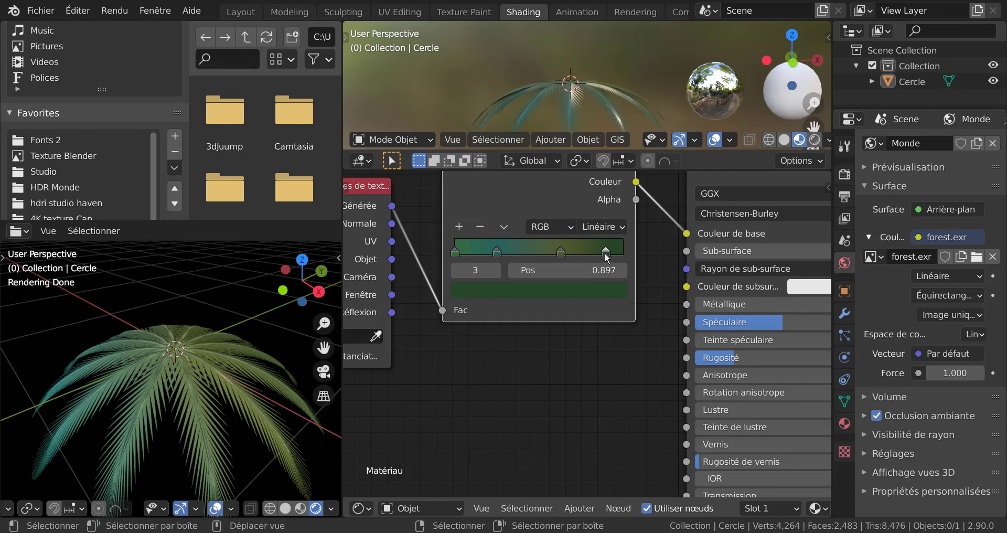
left_click(575, 292)
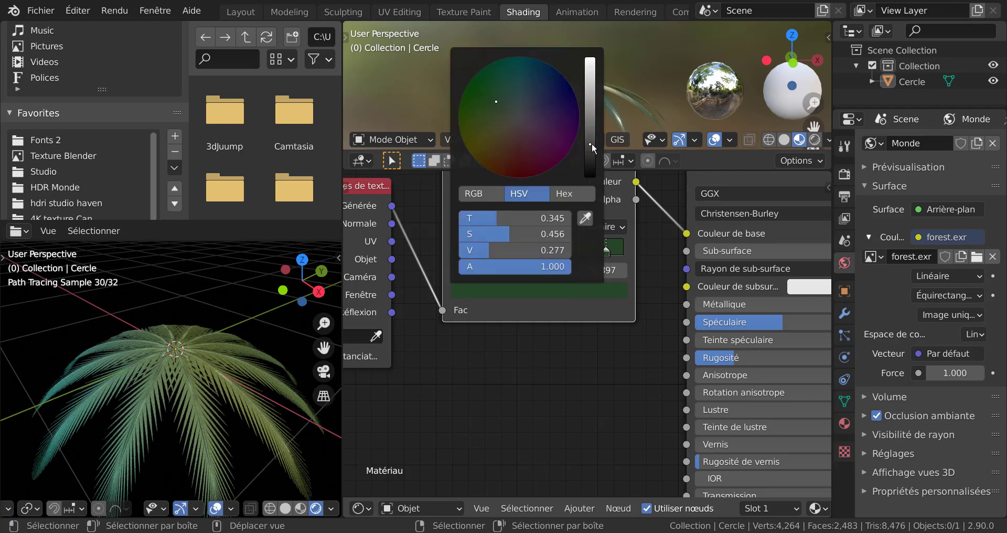
mouse_move(592, 145)
left_mouse_down()
mouse_move(590, 168)
mouse_move(591, 143)
left_mouse_up()
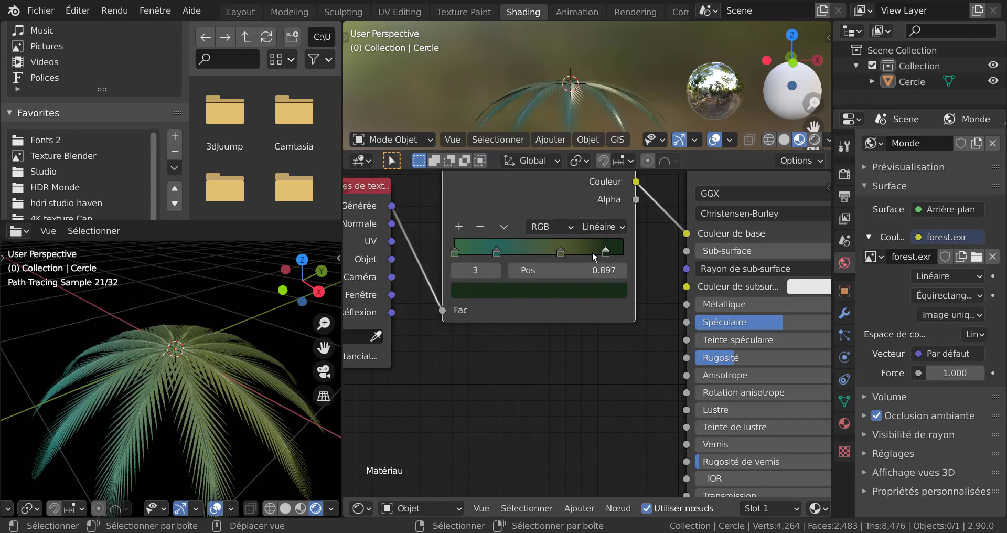
mouse_move(607, 252)
left_mouse_down()
mouse_move(527, 270)
mouse_move(595, 267)
mouse_move(538, 257)
mouse_move(546, 262)
mouse_move(507, 269)
mouse_move(564, 268)
mouse_move(548, 267)
left_mouse_up()
Nudge the ColorRamp node right and slide the second stop to 0.347
key("g")
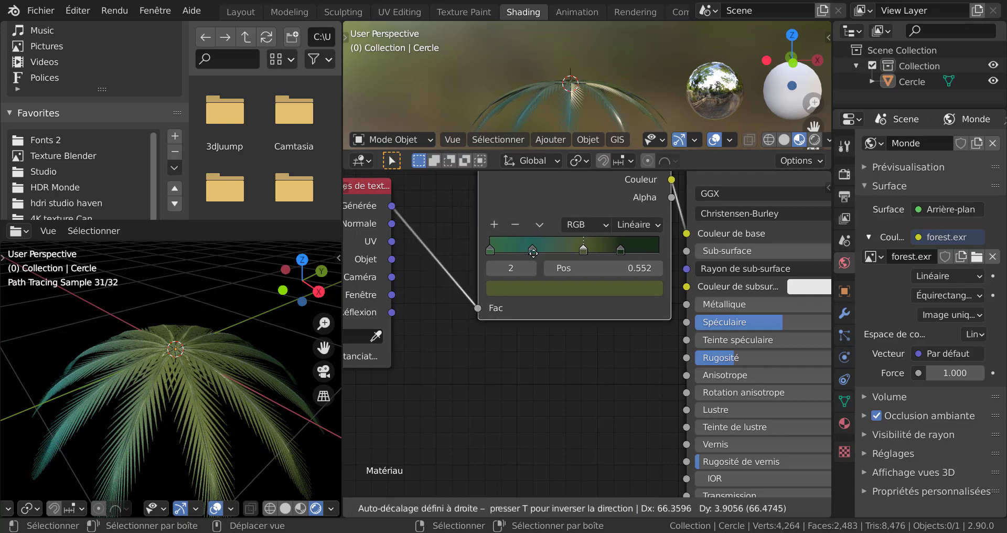
left_click(530, 252)
left_click_drag(532, 256, 549, 256)
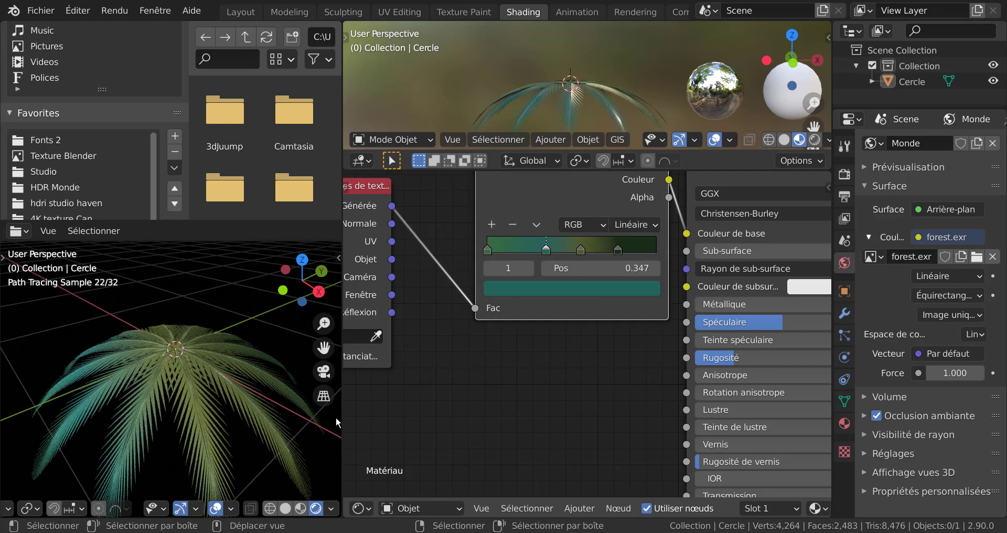
mouse_move(338, 422)
middle_mouse_down()
mouse_move(248, 411)
mouse_move(168, 425)
mouse_move(19, 419)
mouse_move(21, 367)
middle_mouse_up()
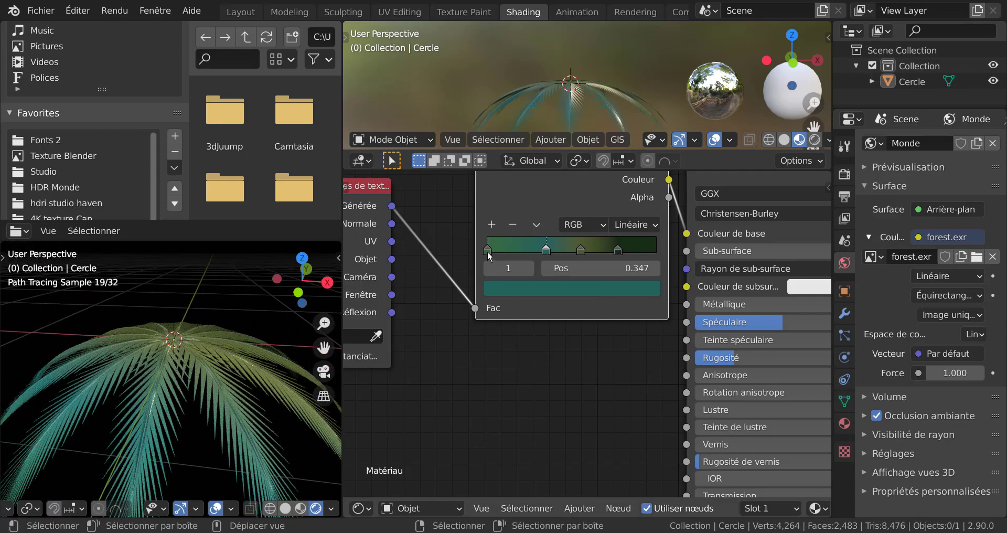
Fine-tune the stops: last to 0.897, second to 0.277, first to 0.348
mouse_move(488, 252)
left_mouse_down()
mouse_move(469, 251)
mouse_move(498, 250)
left_mouse_up()
mouse_move(618, 251)
left_mouse_down()
mouse_move(639, 250)
mouse_move(613, 250)
left_mouse_up()
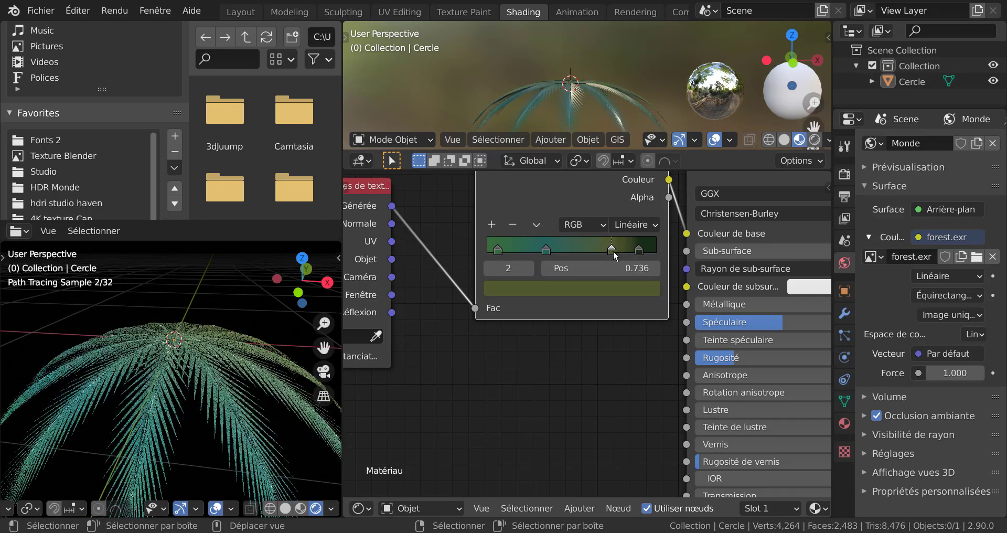
mouse_move(178, 362)
middle_mouse_down()
mouse_move(192, 409)
mouse_move(168, 460)
mouse_move(203, 456)
middle_mouse_up()
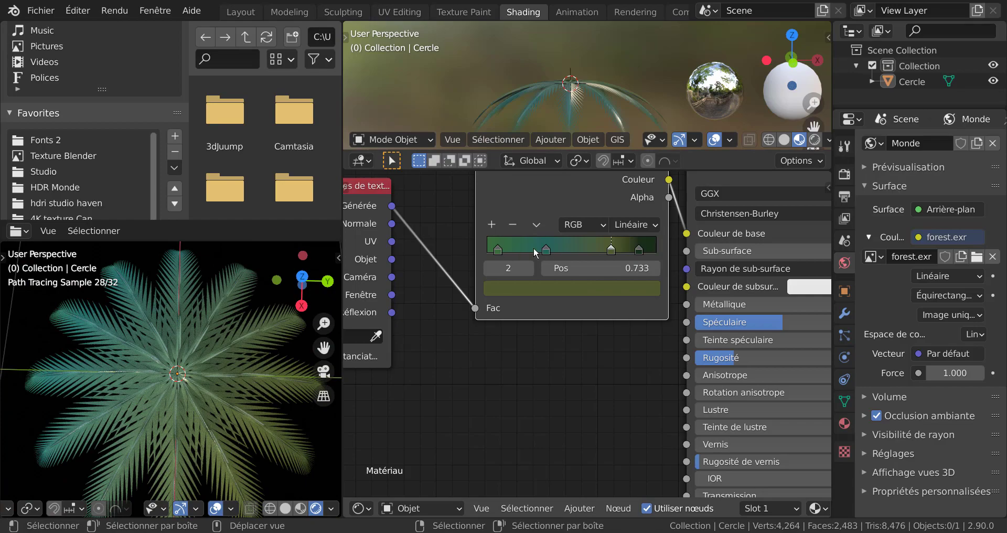
left_click_drag(535, 253, 575, 259)
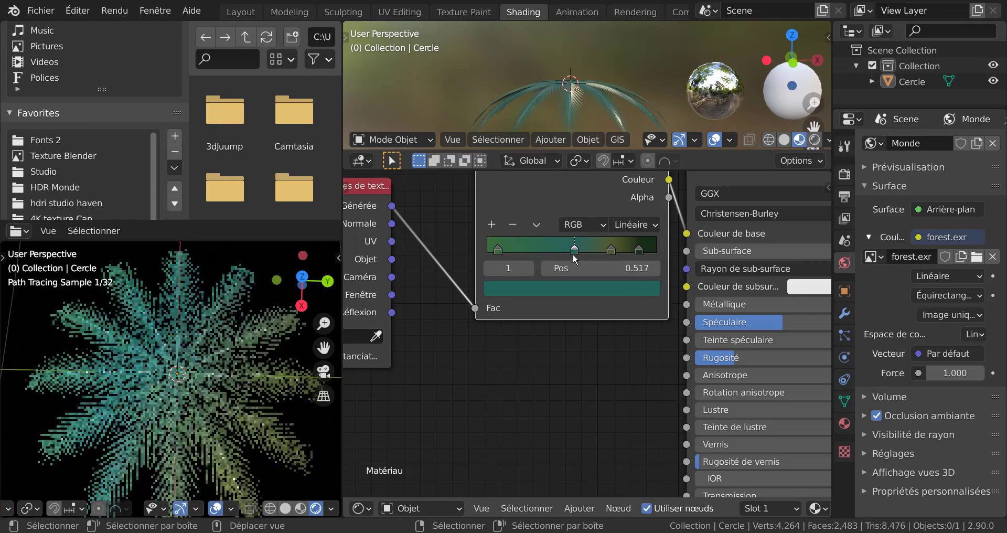
left_click_drag(498, 251, 553, 254)
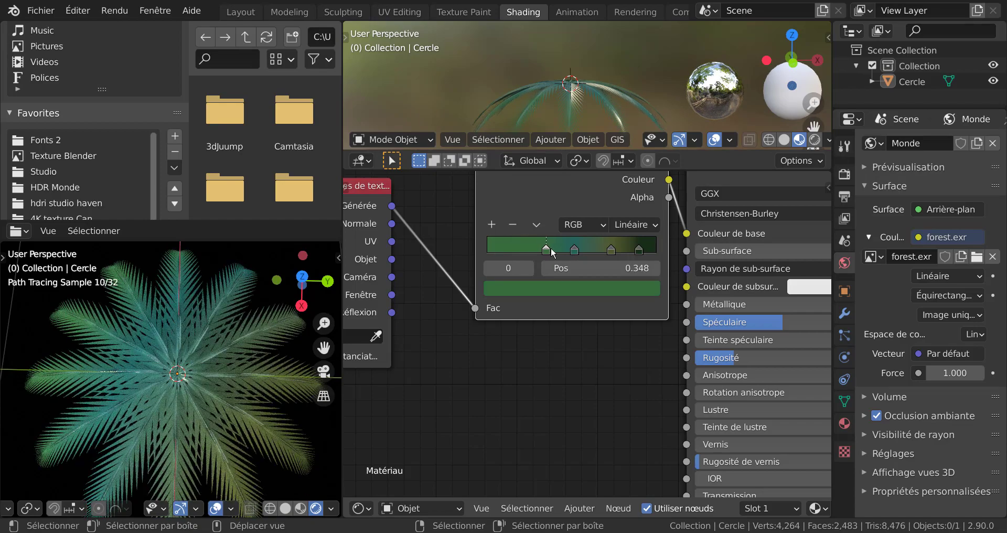
mouse_move(247, 336)
middle_mouse_down()
mouse_move(253, 376)
mouse_move(144, 371)
middle_mouse_up()
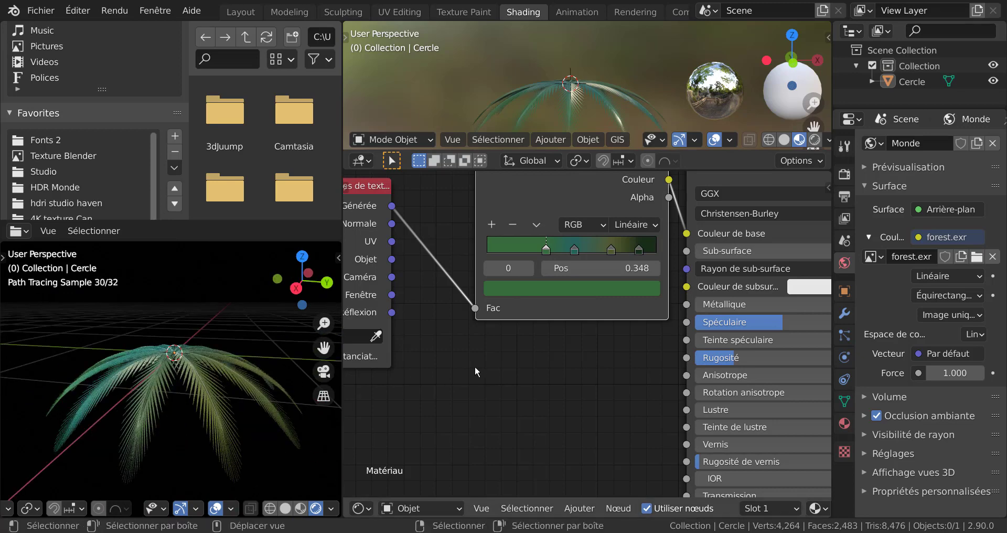
Return to Layout, widen the 3D viewport and select the Cercle palm crown
left_click(242, 13)
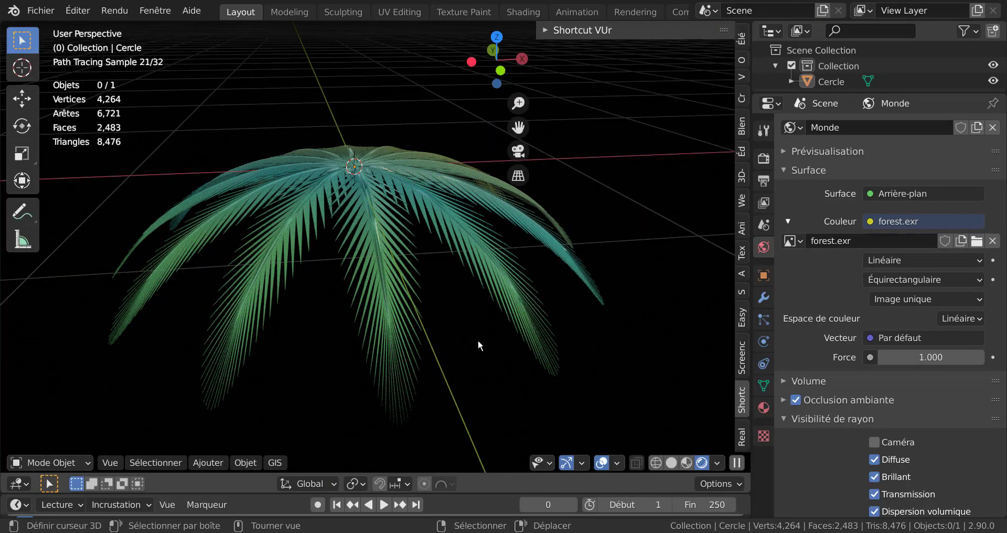
mouse_move(477, 340)
middle_mouse_down()
mouse_move(294, 356)
mouse_move(379, 310)
middle_mouse_up()
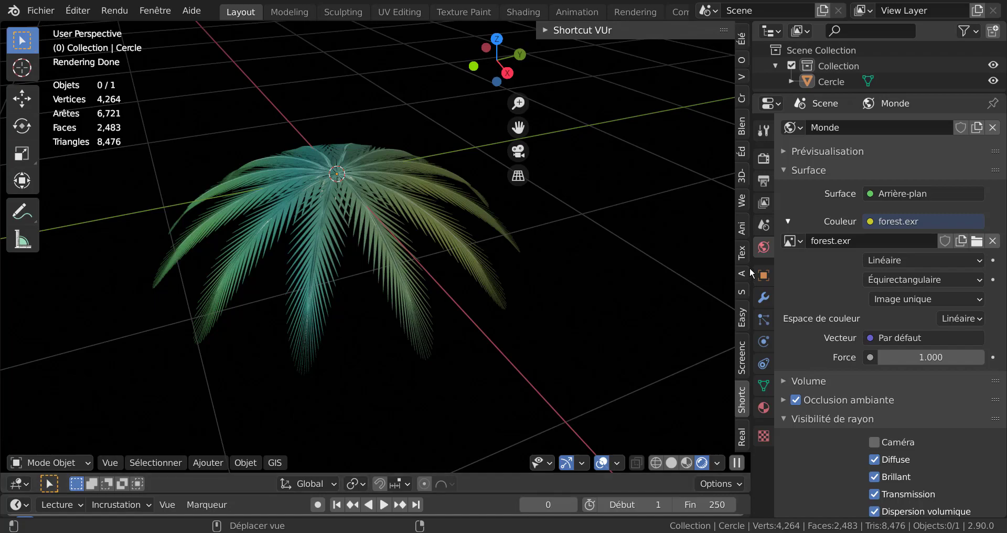
left_click_drag(752, 268, 890, 268)
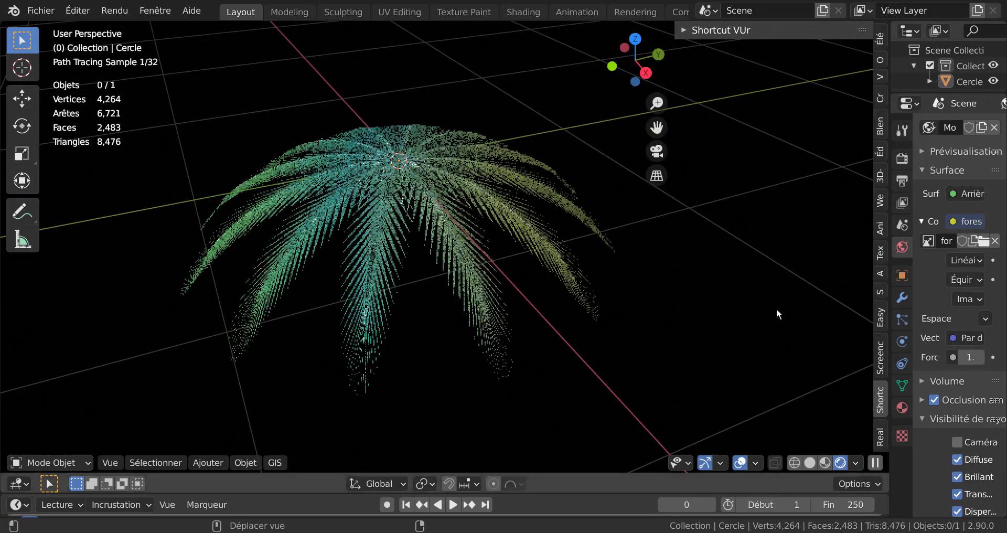
mouse_move(776, 307)
middle_mouse_down()
mouse_move(527, 360)
mouse_move(544, 344)
mouse_move(576, 371)
mouse_move(472, 249)
middle_mouse_up()
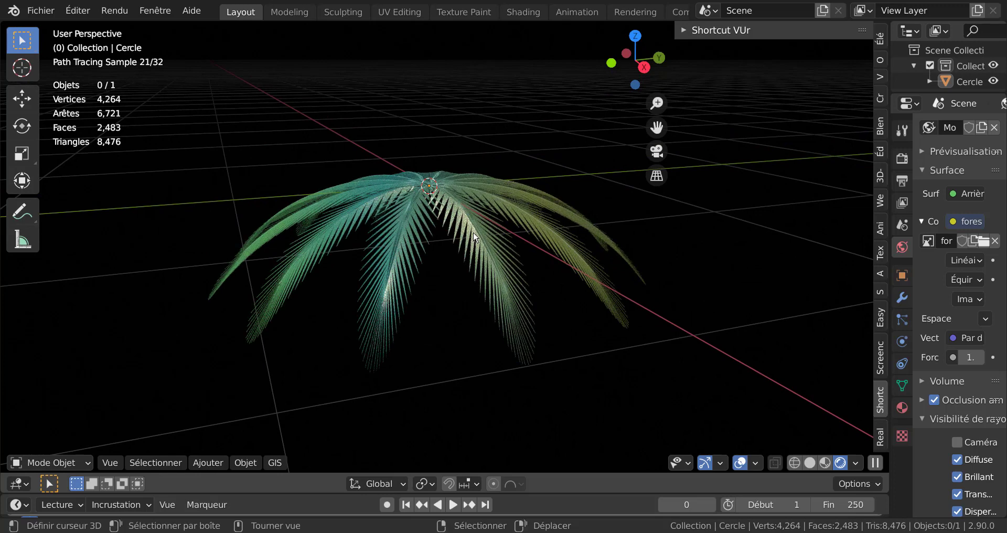
left_click(443, 188)
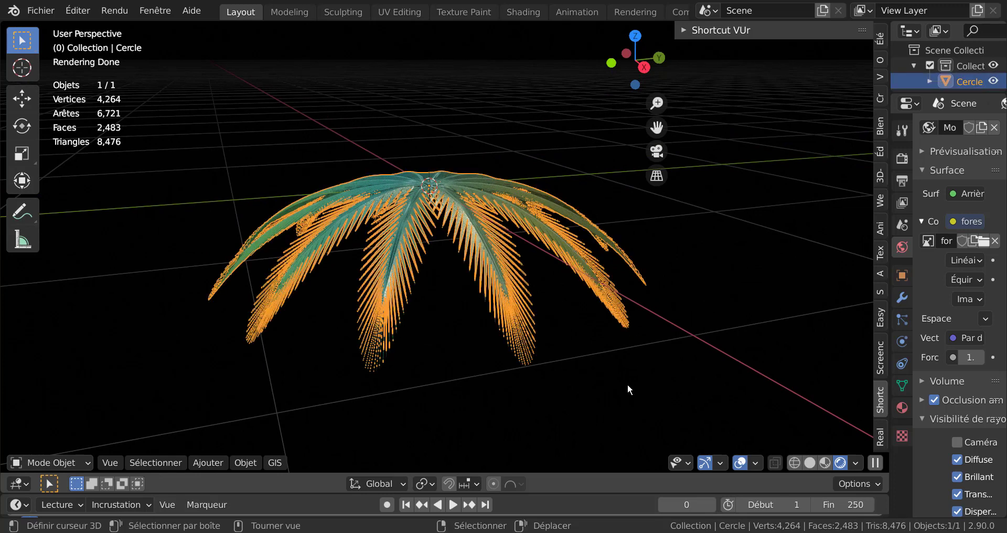
Duplicate the crown as Cercle.001, raise it 0.012 m and rotate it about Z between the original fronds
key("shift+d")
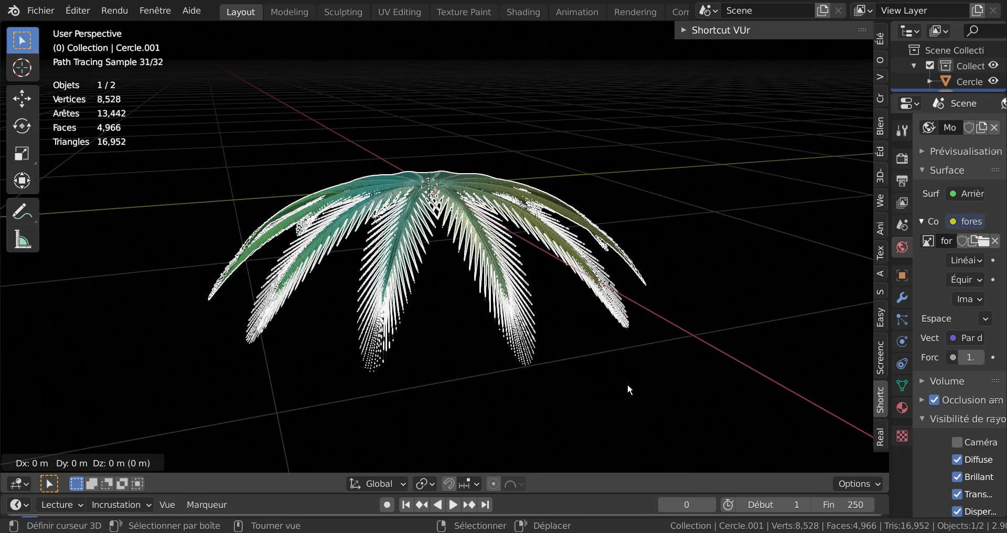
key("Escape")
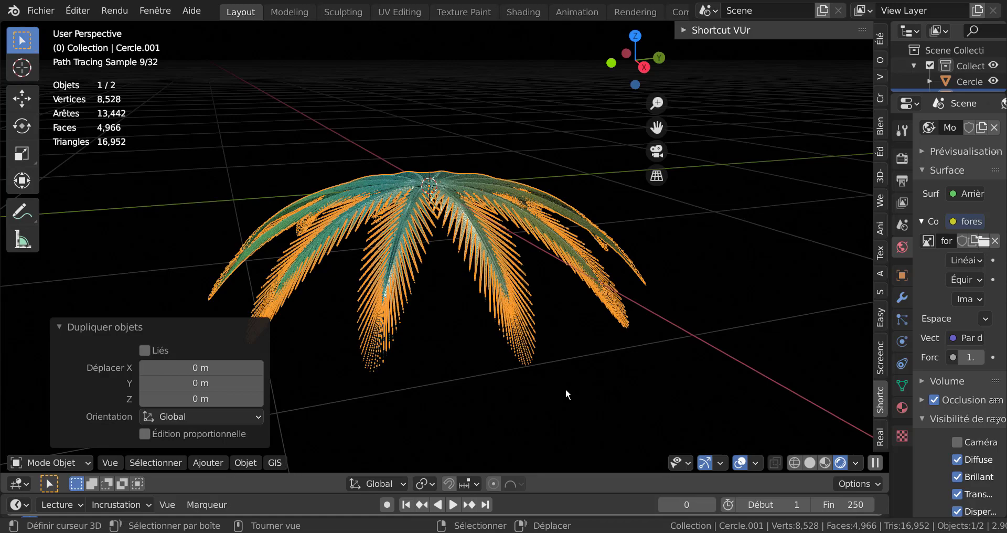
key("g")
key("z")
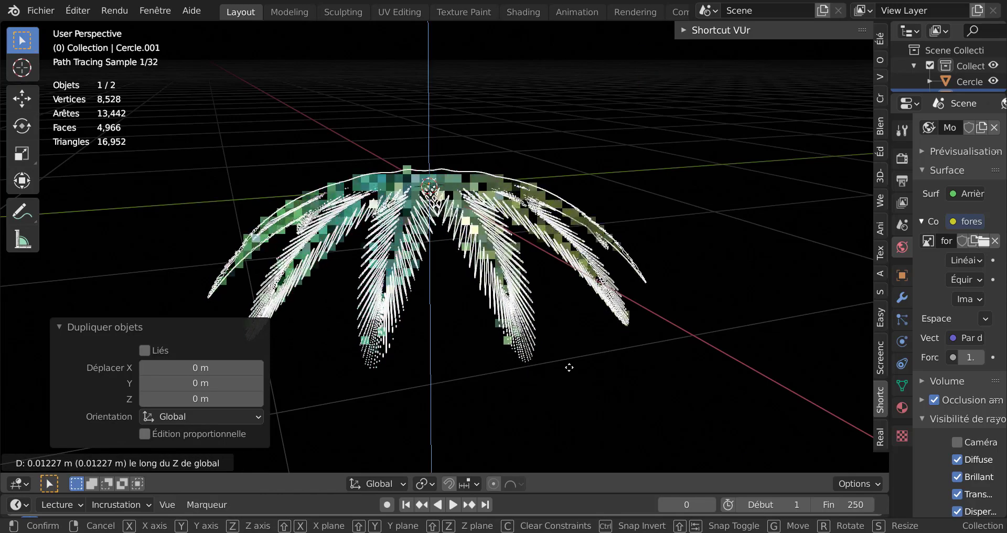
left_click(569, 367)
key("r")
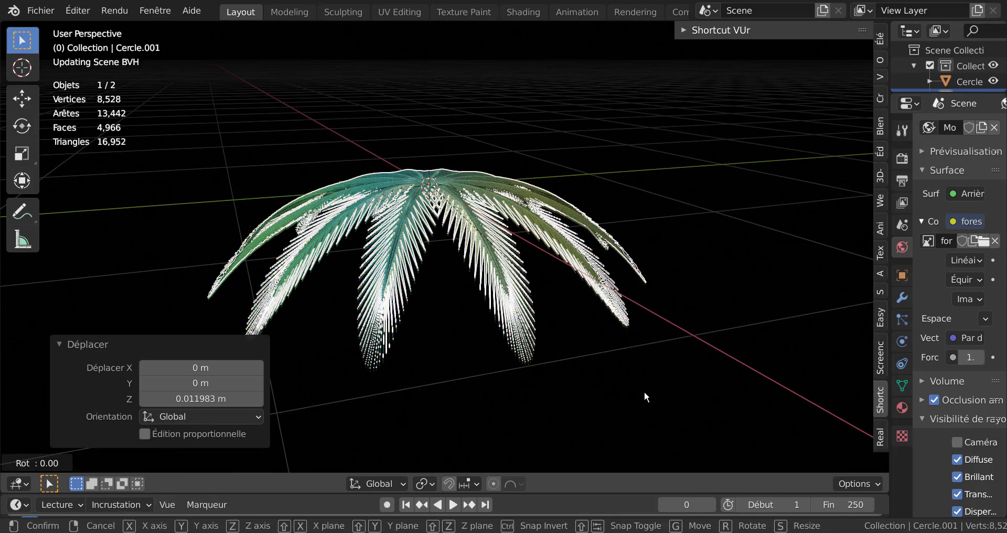
key("z")
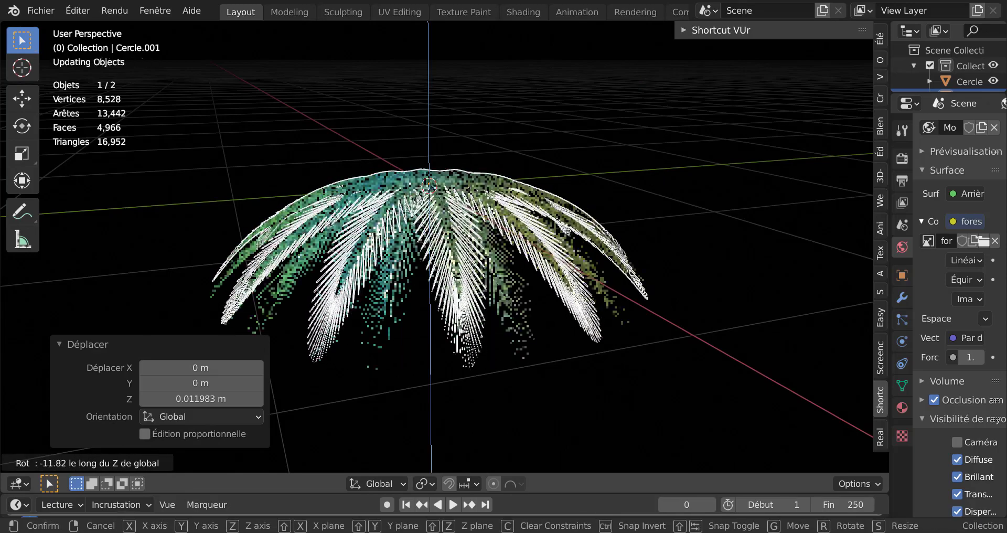
left_click(585, 435)
key("Tab")
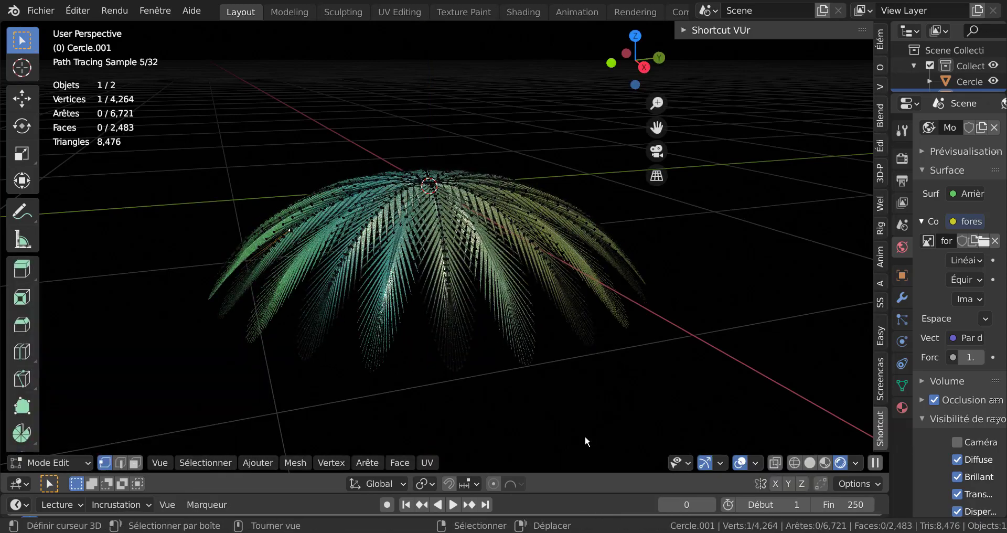
Back in Object Mode, duplicate the crown as Cercle.002 and raise it about 0.085 m along Z
key("KP_6")
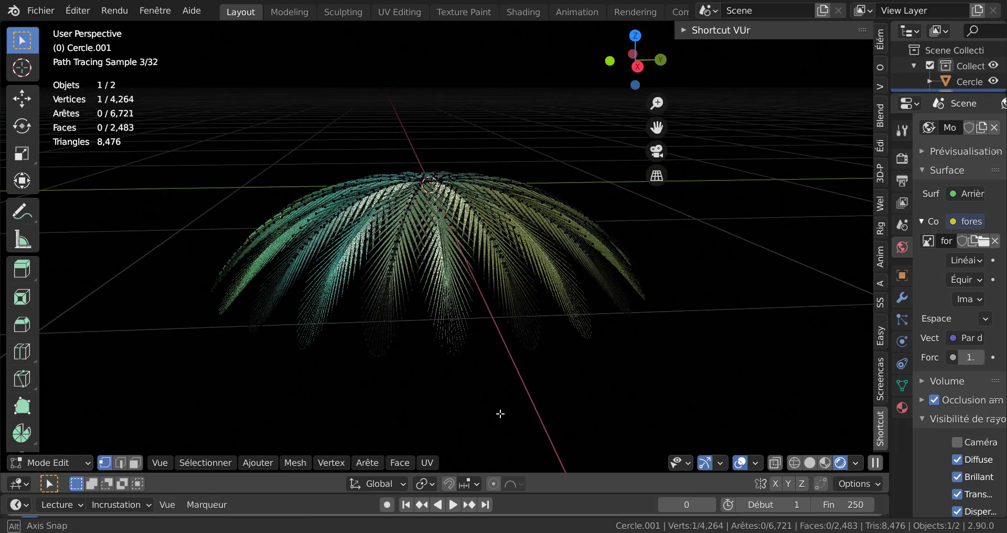
scroll(504, 383, "up", 1)
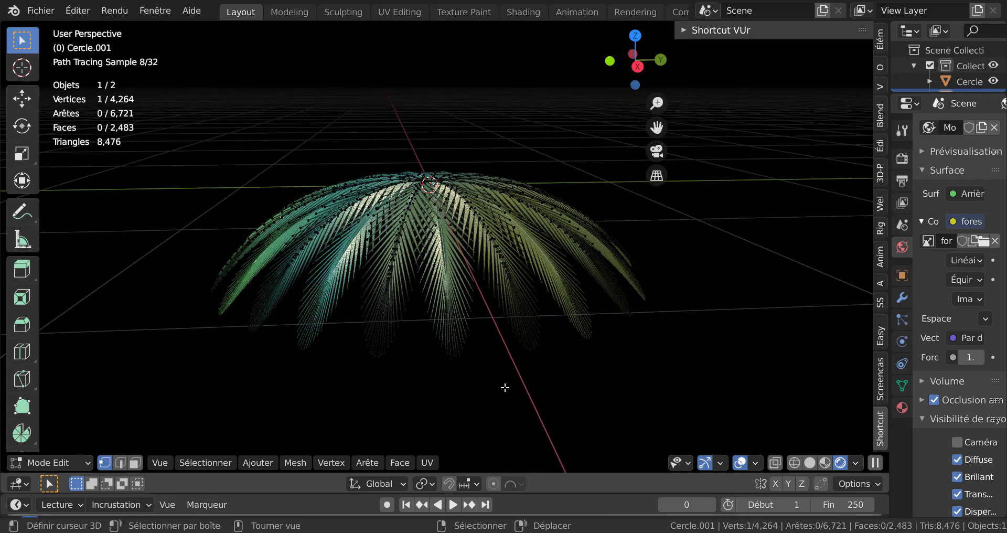
key("Tab")
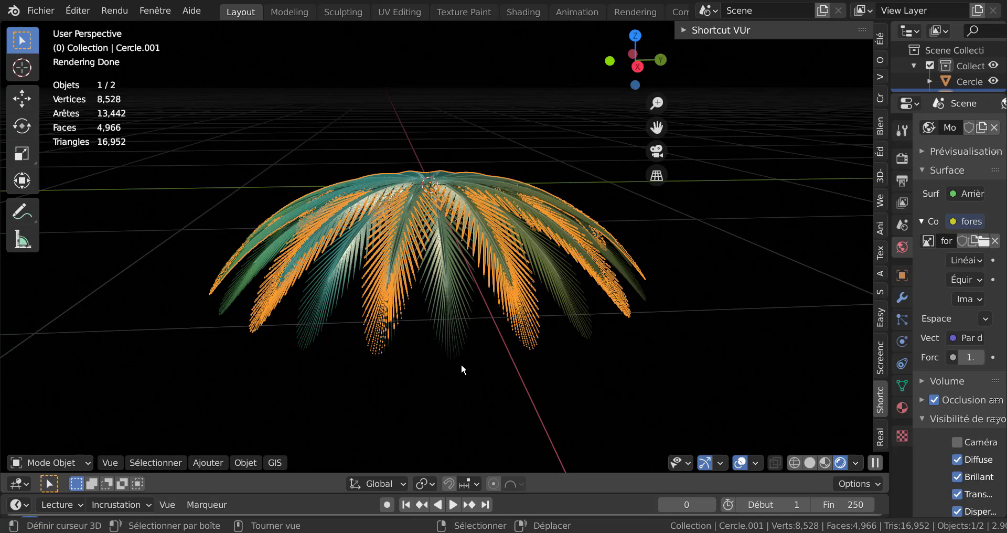
key("shift+d")
right_click(461, 364)
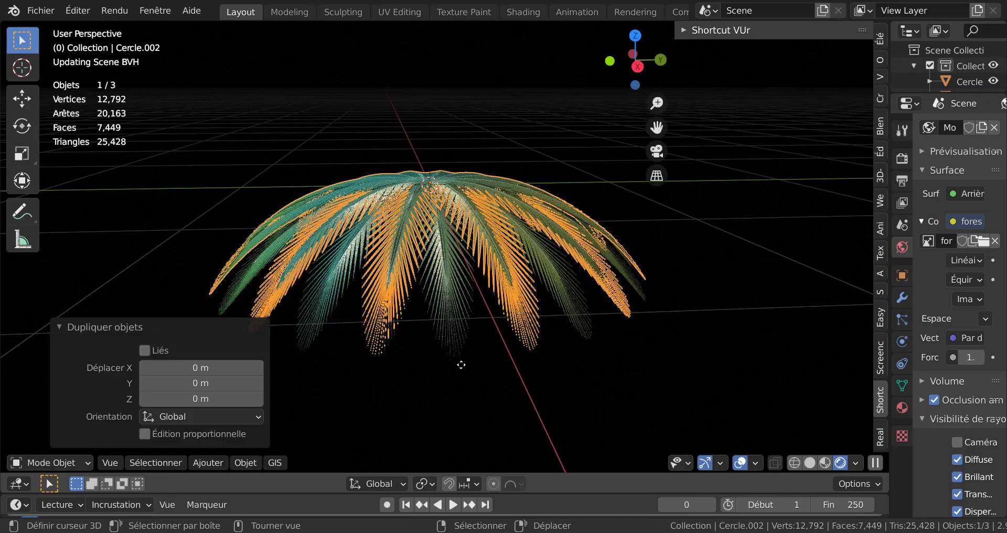
key("g")
key("z")
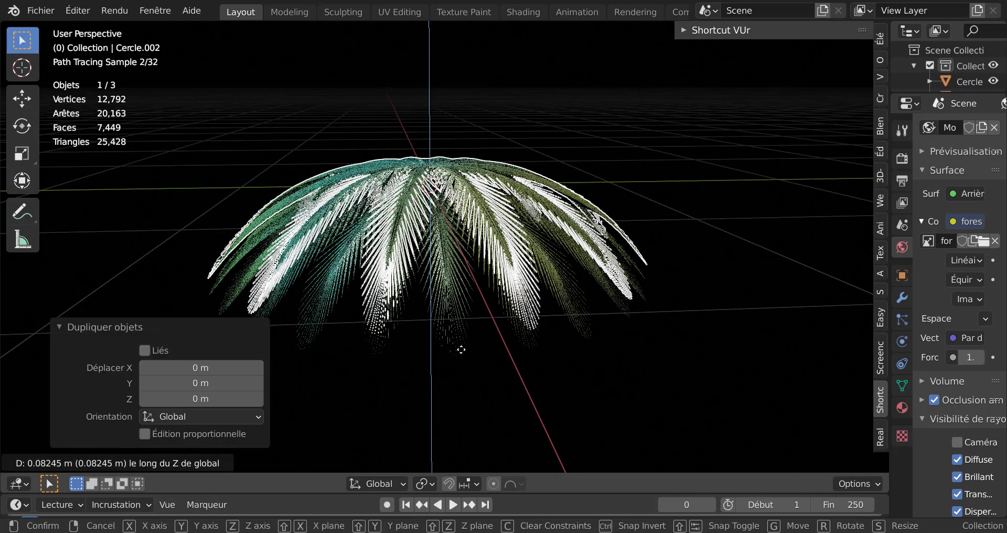
left_click(461, 349)
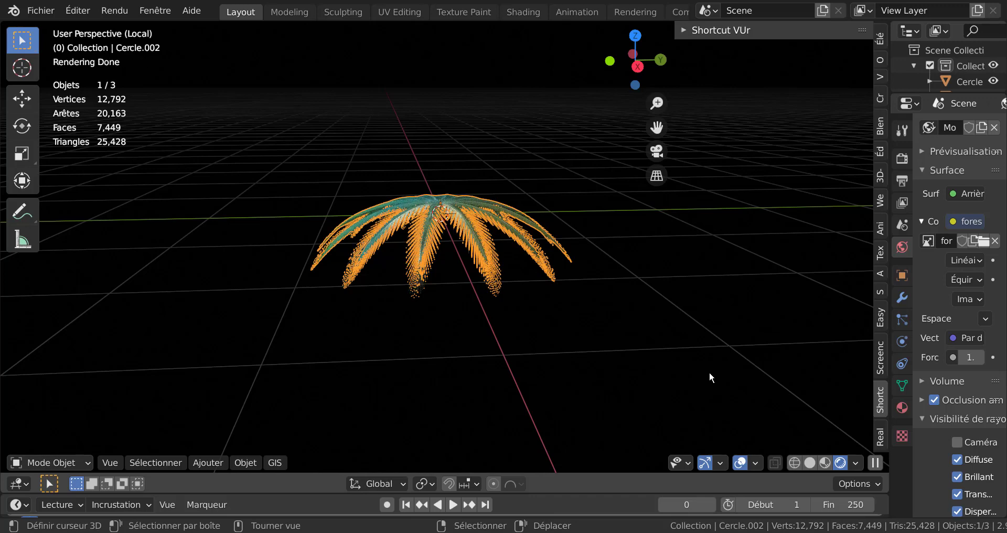
In front view, raise Cercle.002 about 0.3 m along Z using Sphere proportional falloff at size 1.33
key("KP_1")
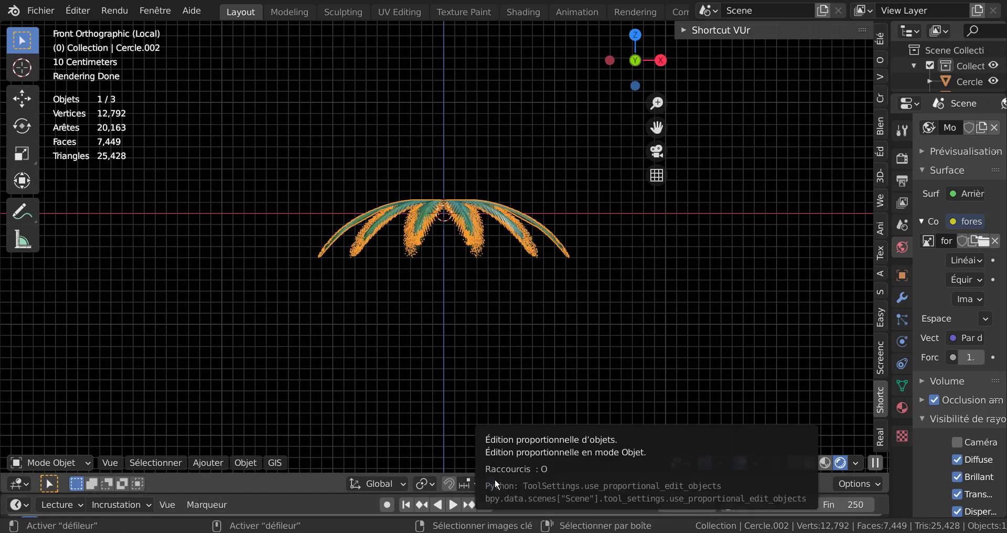
left_click(512, 485)
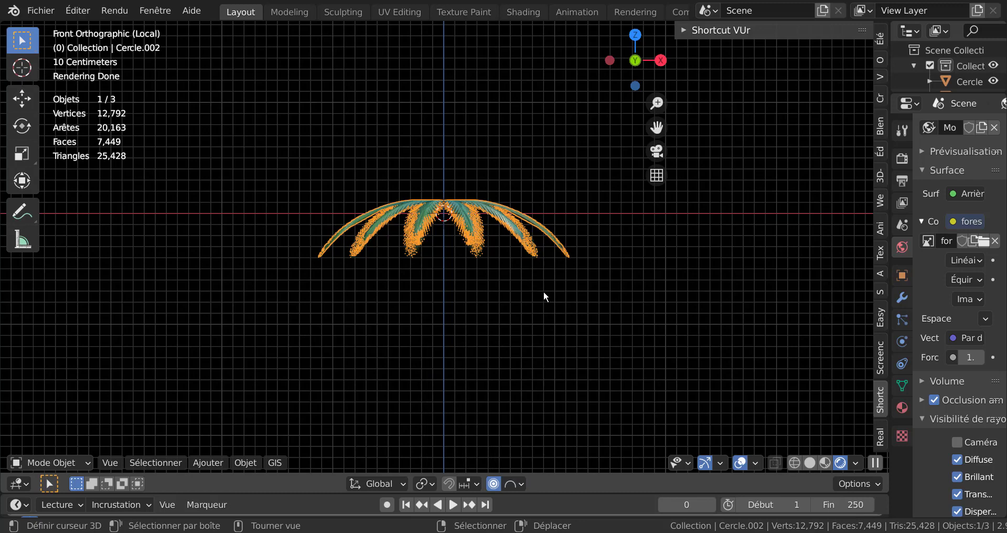
key("g")
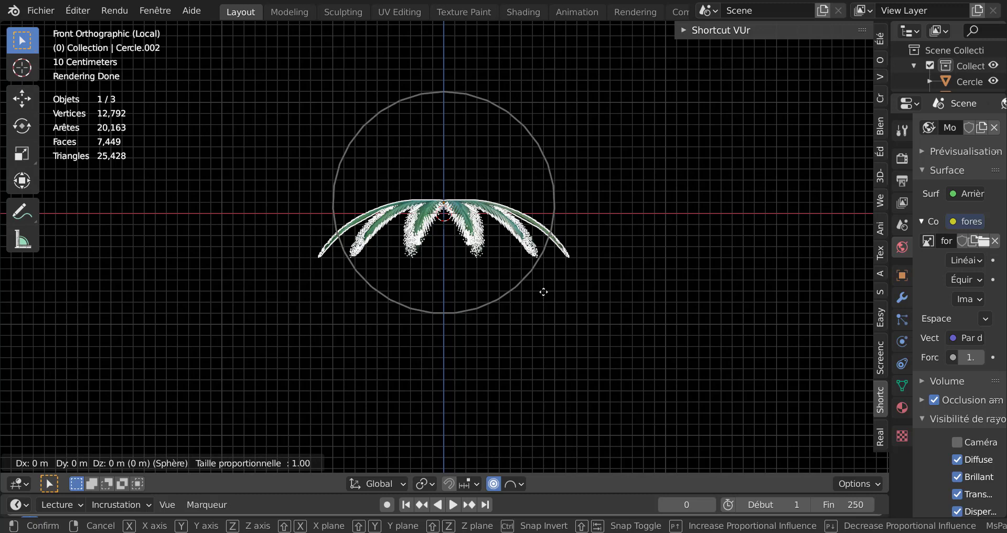
scroll(544, 292, "up", 1)
scroll(543, 292, "down", 1)
scroll(543, 292, "down", 3)
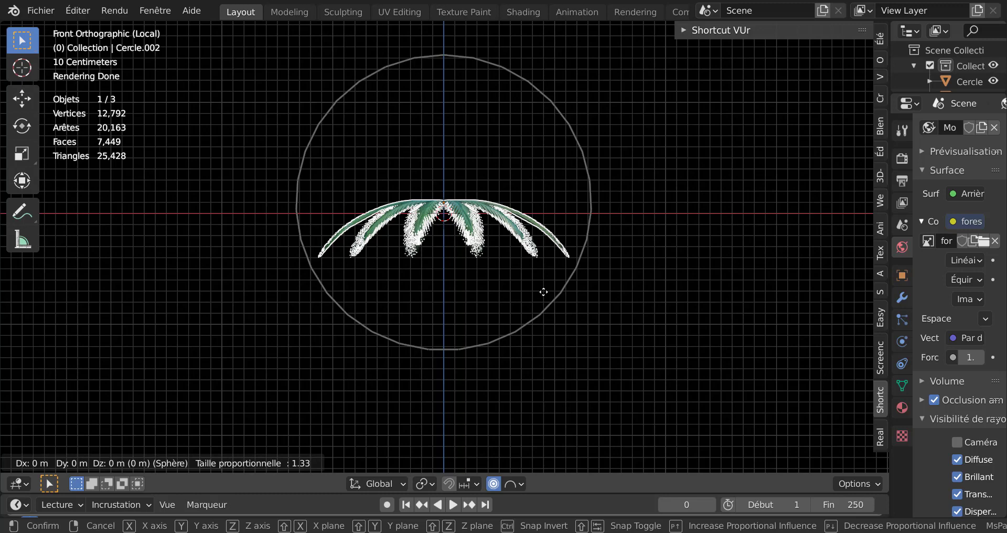
key("z")
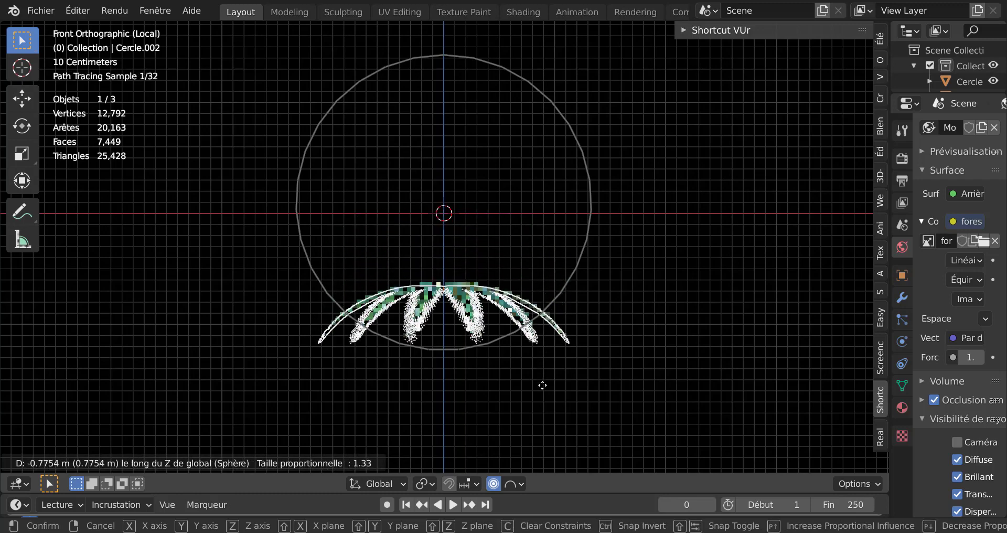
left_click(577, 258)
Orbit back to a perspective view and open Cercle.002 in Edit Mode
middle_click_drag(531, 298, 514, 346)
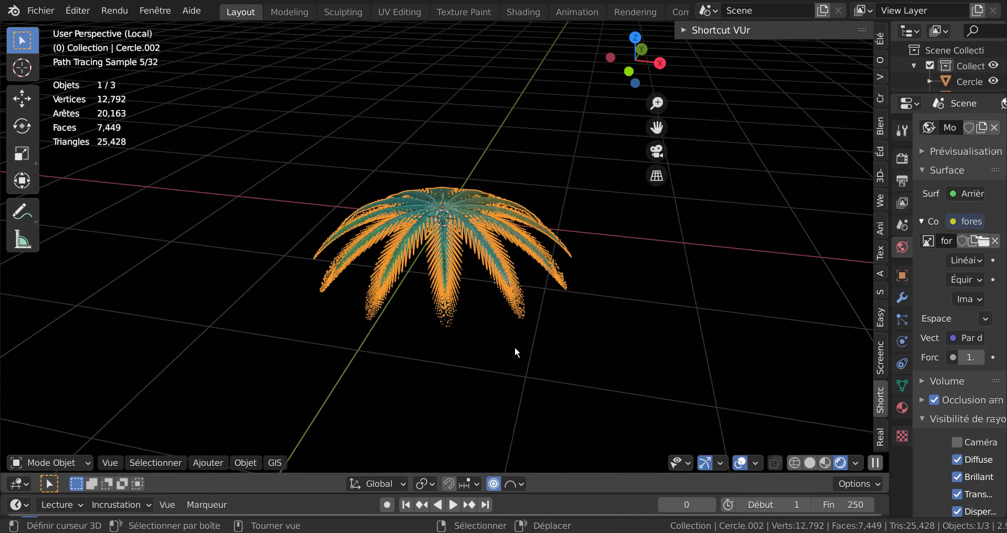
key("Tab")
scroll(514, 336, "up", 3)
scroll(514, 325, "up", 2)
scroll(514, 317, "up", 3)
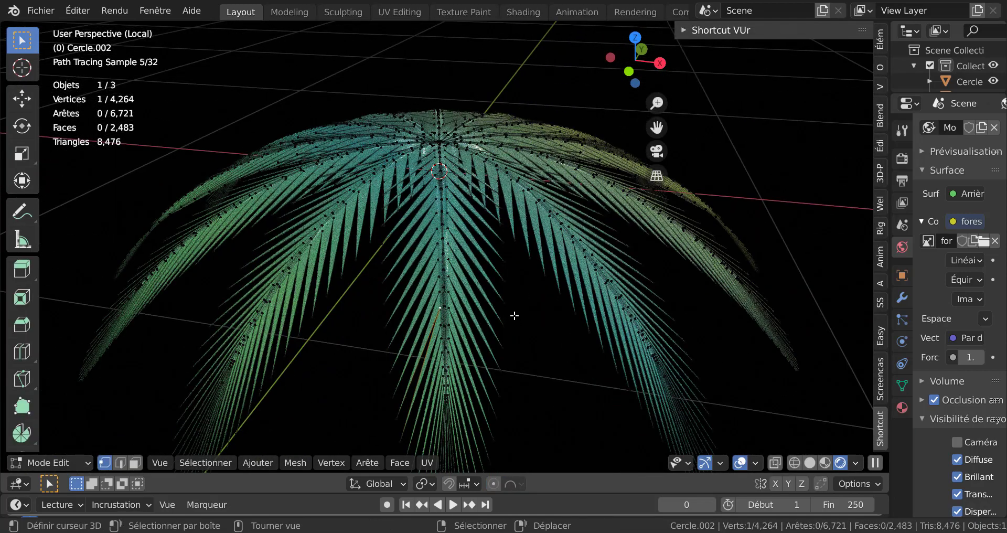
Look over the crown from above, then settle on the front orthographic view
middle_click_drag(515, 316, 546, 382)
scroll(483, 186, "up", 4)
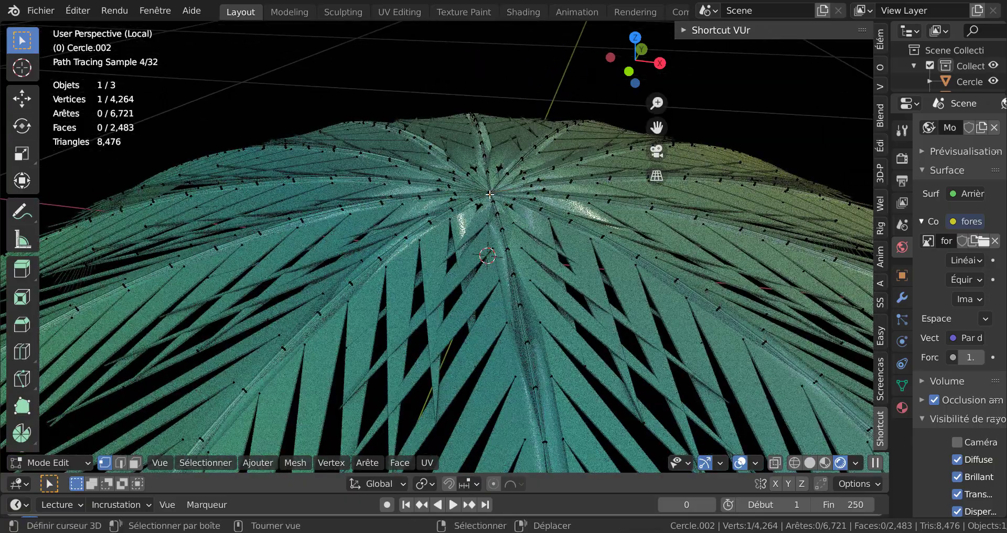
scroll(481, 238, "down", 4)
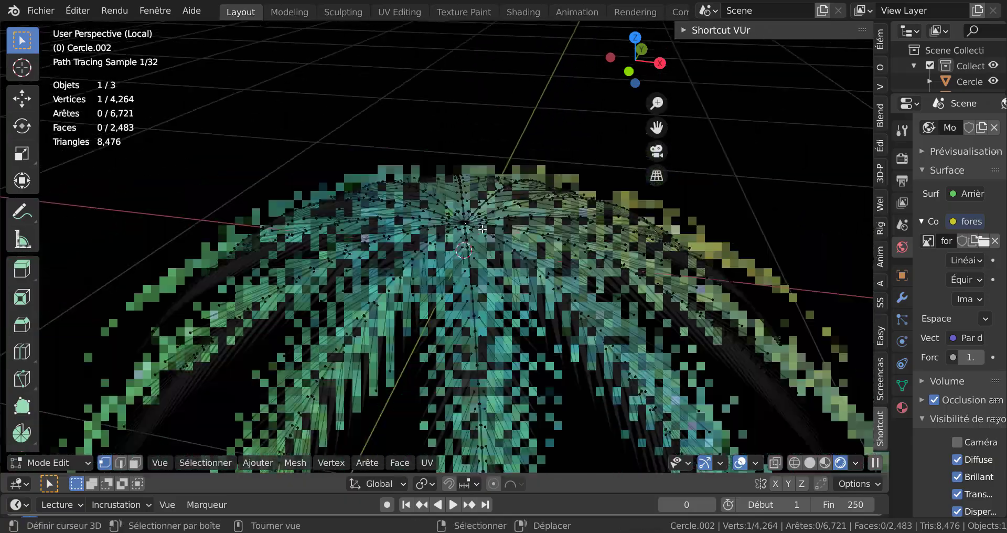
scroll(493, 205, "down", 2)
scroll(508, 166, "down", 2)
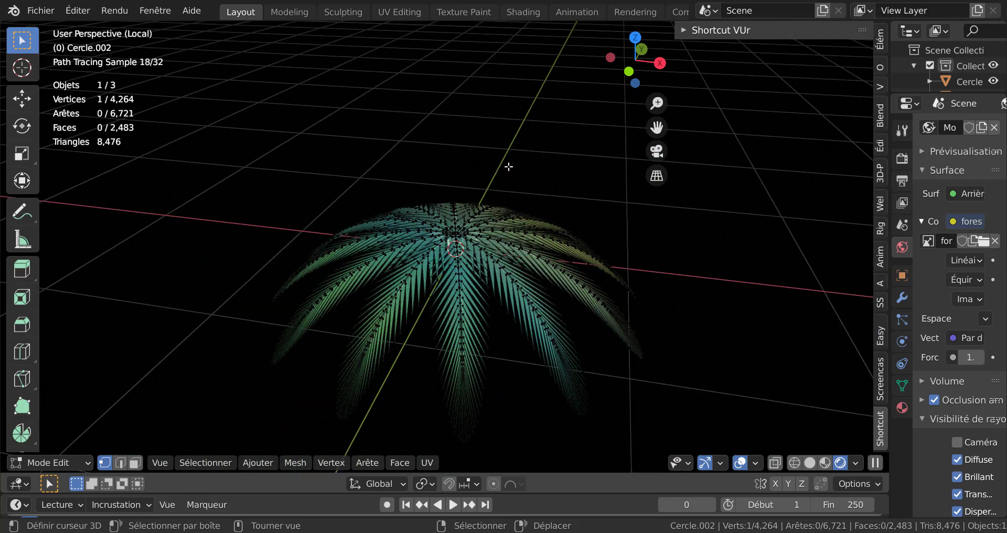
key("KP_1")
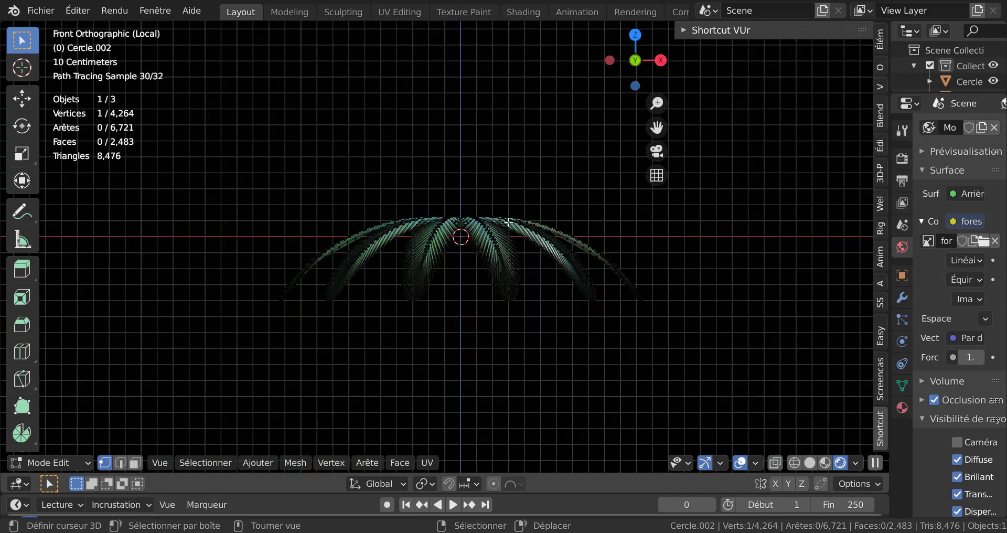
key("g")
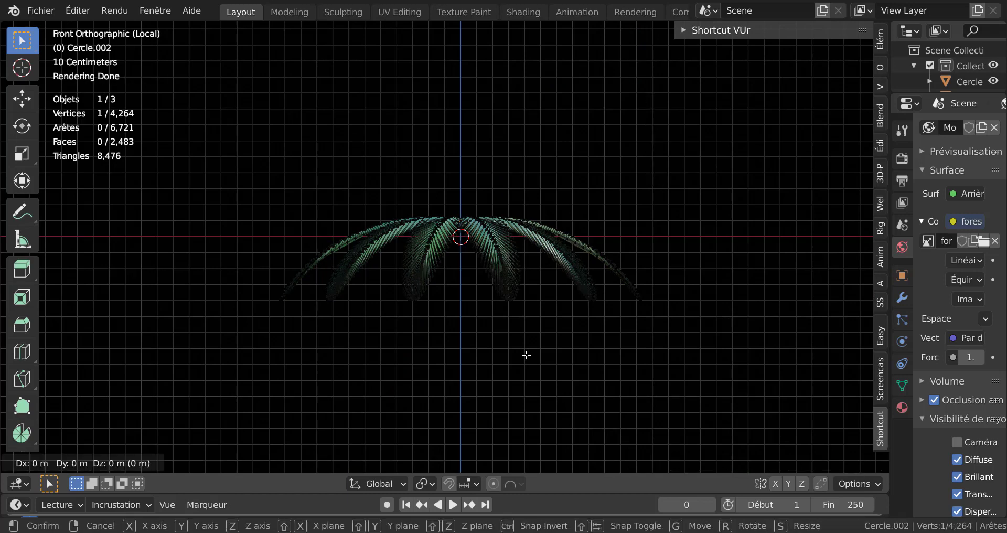
key("Escape")
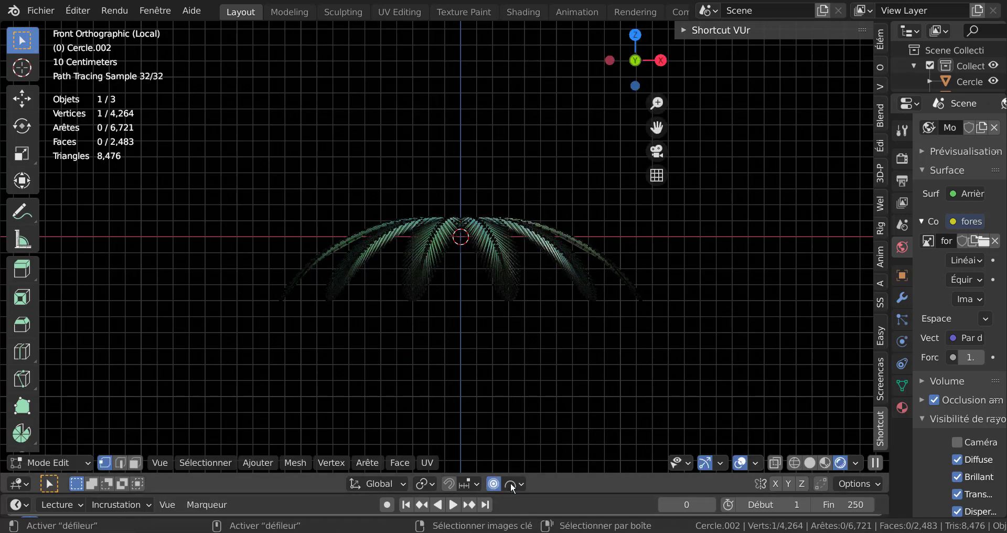
Lower the Cercle.002 frond centre 0.31 m along Z with spherical falloff 1.33, then show Material Preview
key("g")
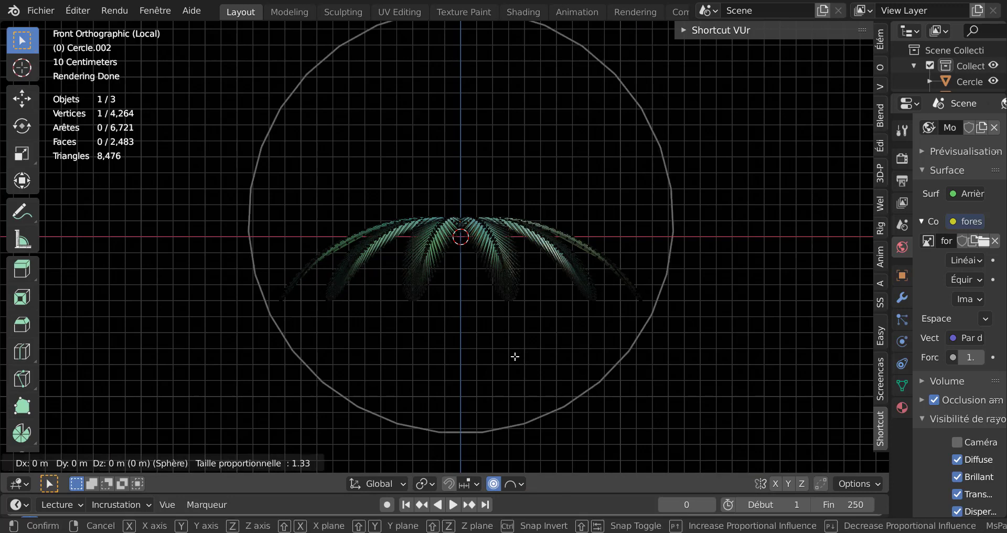
key("z")
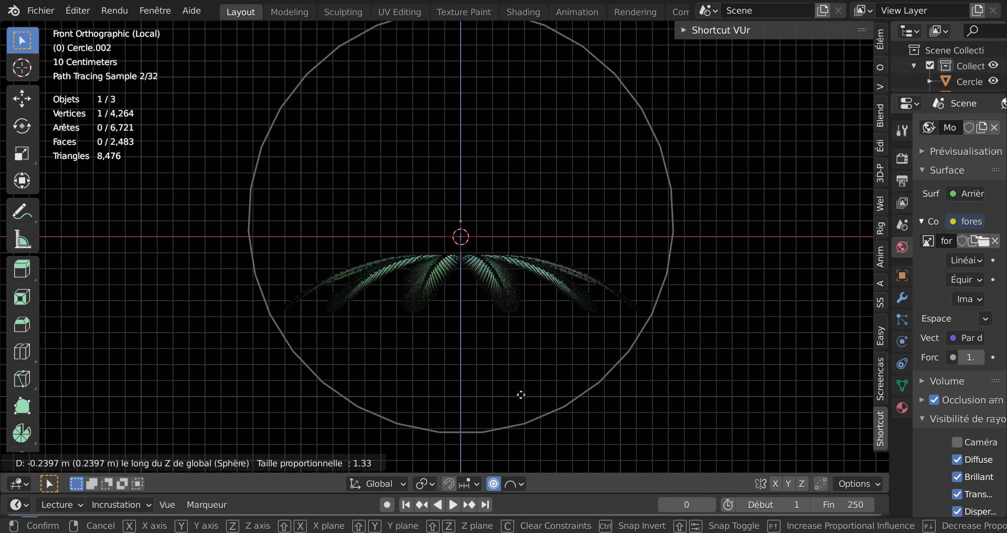
scroll(521, 394, "down", 4)
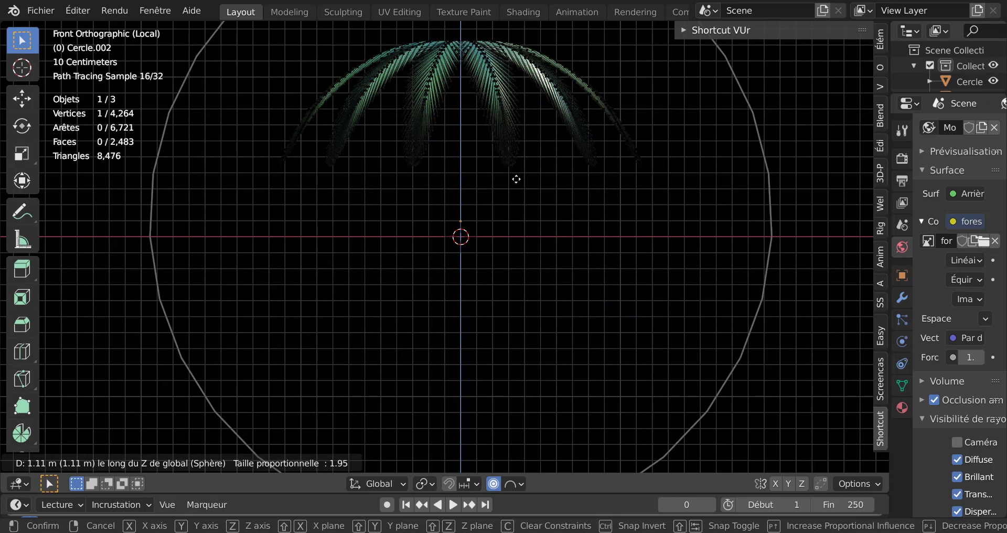
scroll(525, 412, "up", 1)
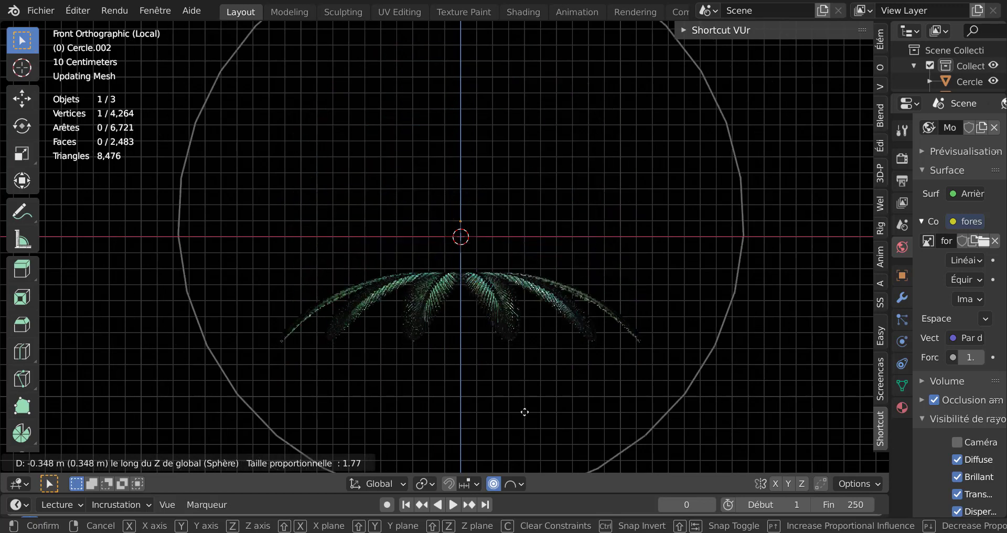
scroll(524, 412, "up", 1)
scroll(525, 411, "up", 2)
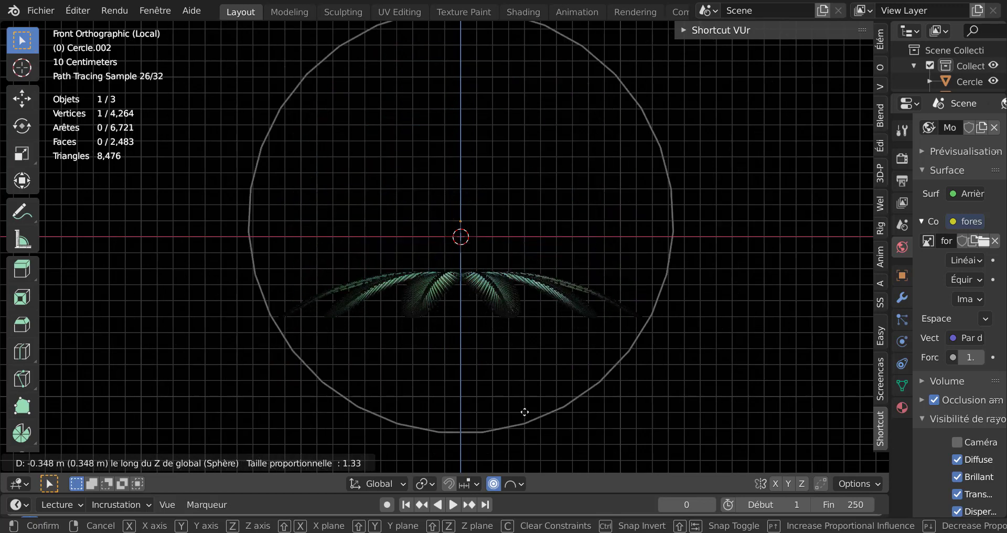
scroll(524, 411, "up", 1)
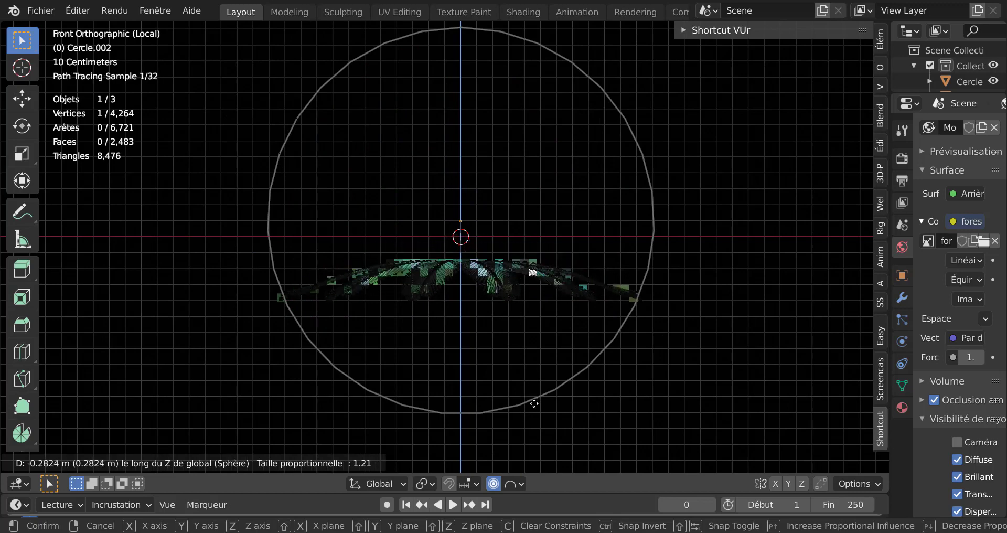
scroll(534, 405, "down", 1)
left_click(534, 406)
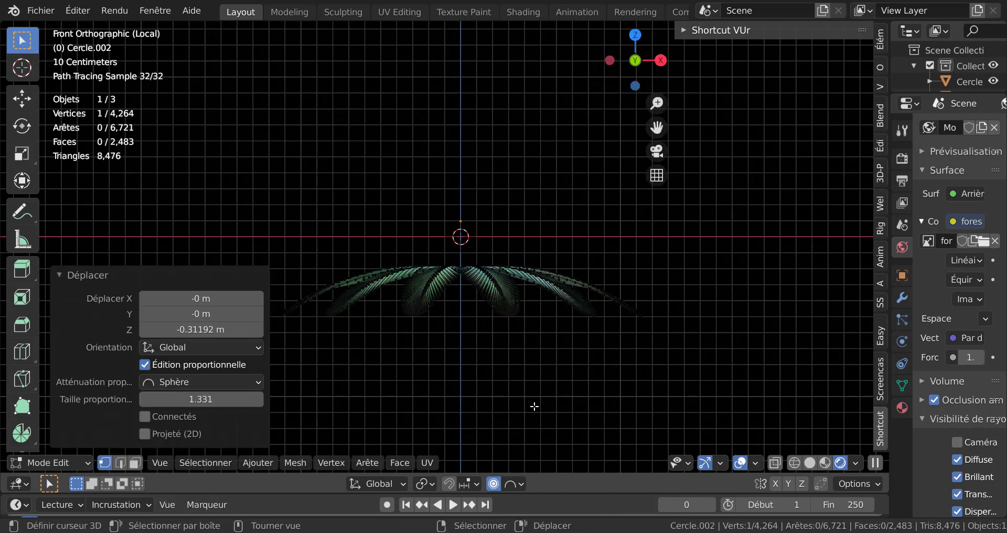
left_click(825, 463)
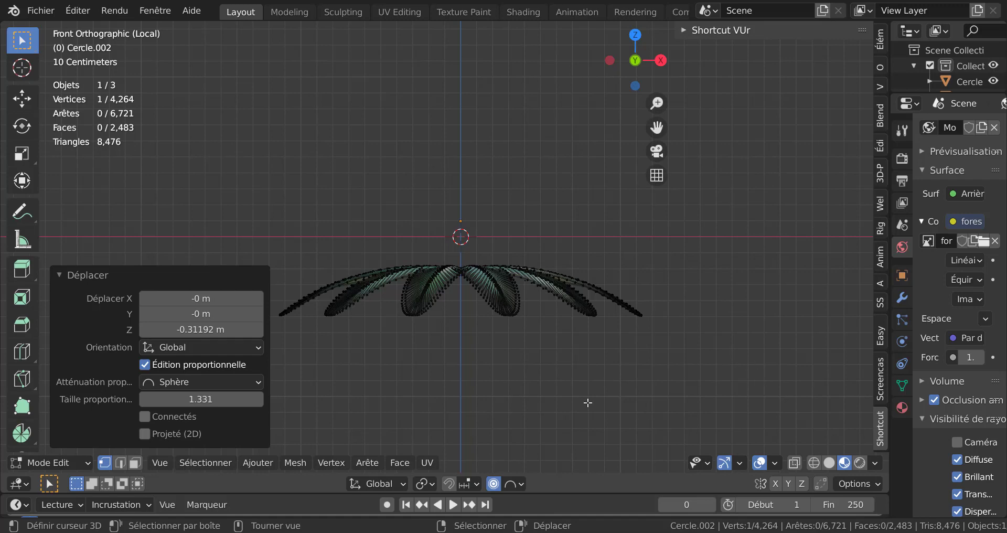
Orbit to view the palm from below and abandon a trial vertical frond move
mouse_move(588, 402)
middle_mouse_down()
mouse_move(612, 320)
mouse_move(546, 300)
middle_mouse_up()
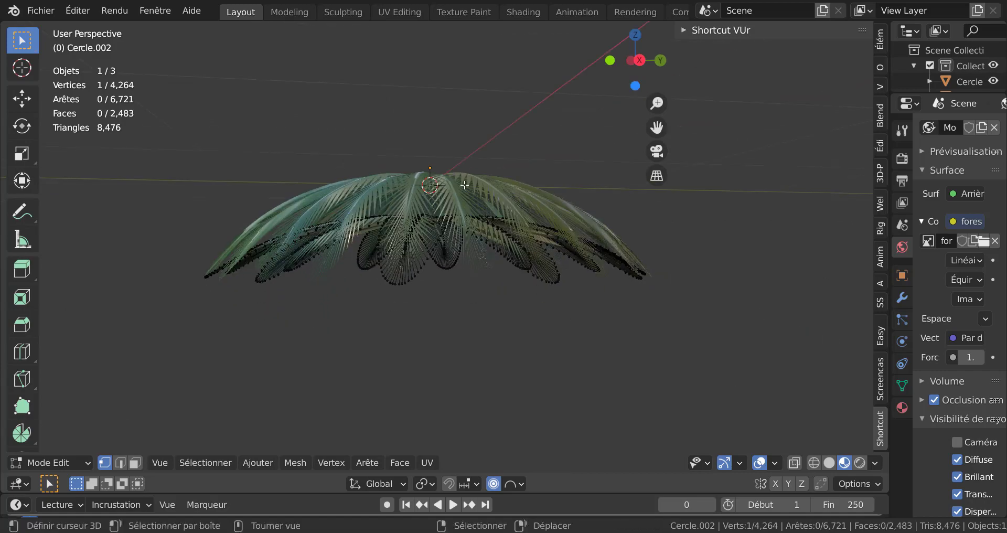
mouse_move(453, 191)
middle_mouse_down()
mouse_move(465, 188)
mouse_move(526, 350)
mouse_move(519, 360)
mouse_move(474, 326)
mouse_move(496, 282)
mouse_move(490, 353)
middle_mouse_up()
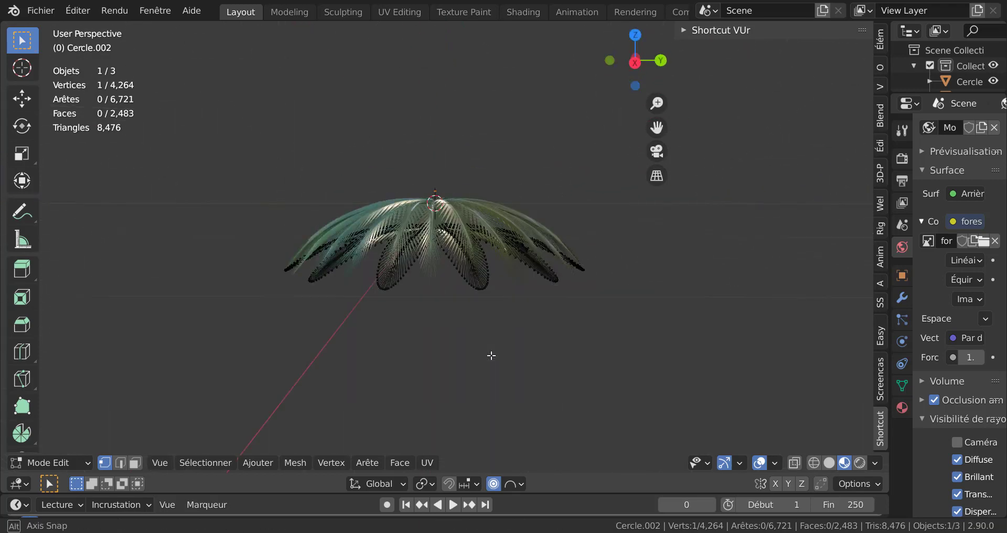
key("Tab")
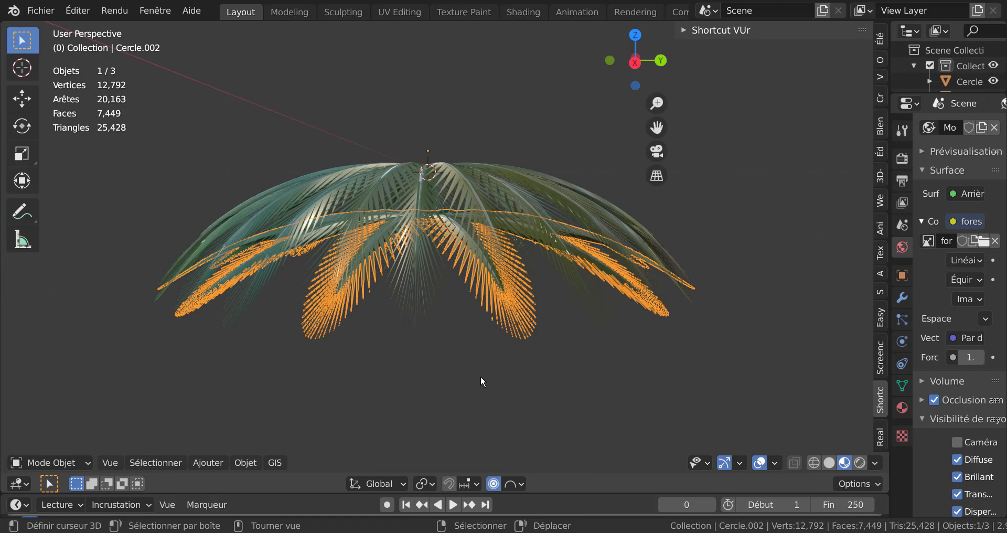
key("Tab")
key("g")
key("z")
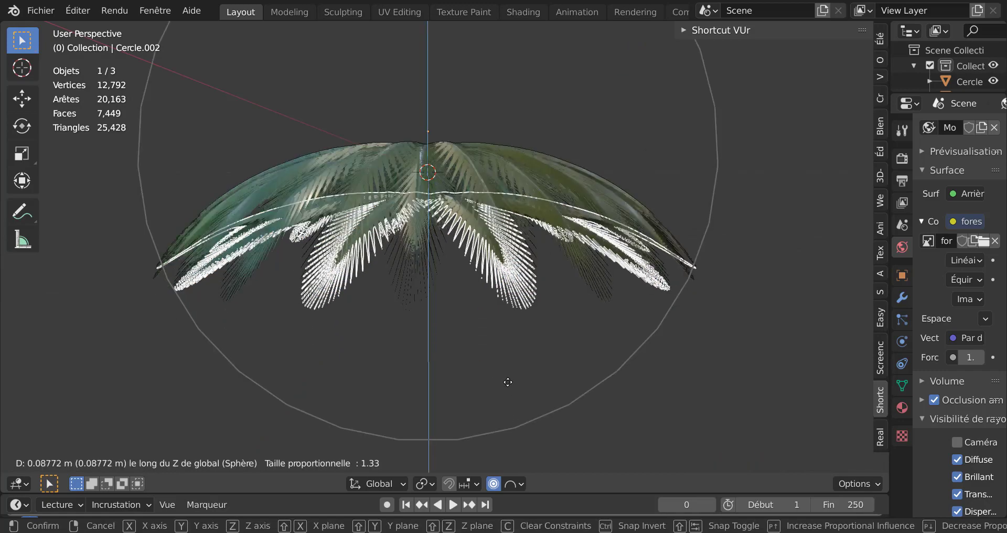
key("Escape")
key("Tab")
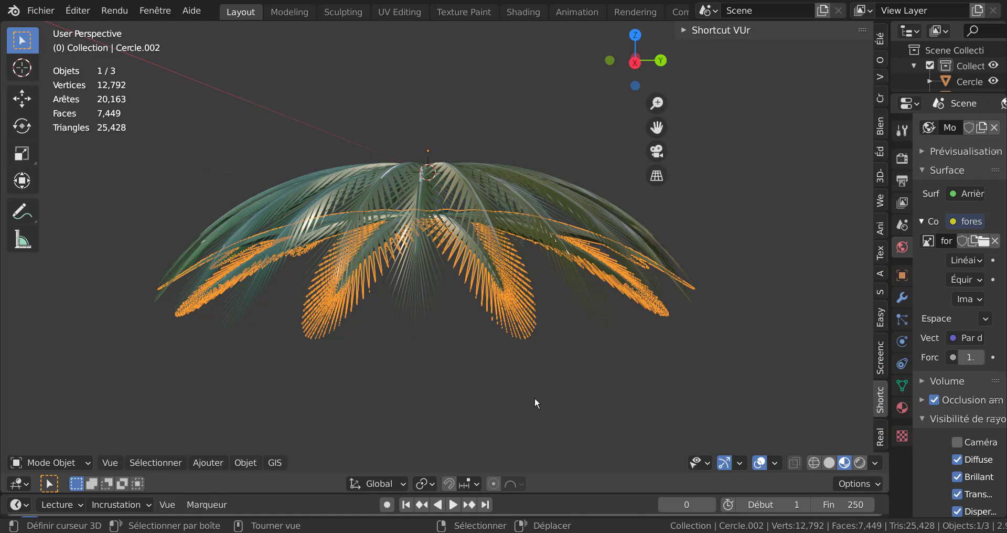
Raise the Cercle.002 fronds 0.26 m along Z, then select the Cercle crown in the outliner
key("Tab")
key("g")
key("z")
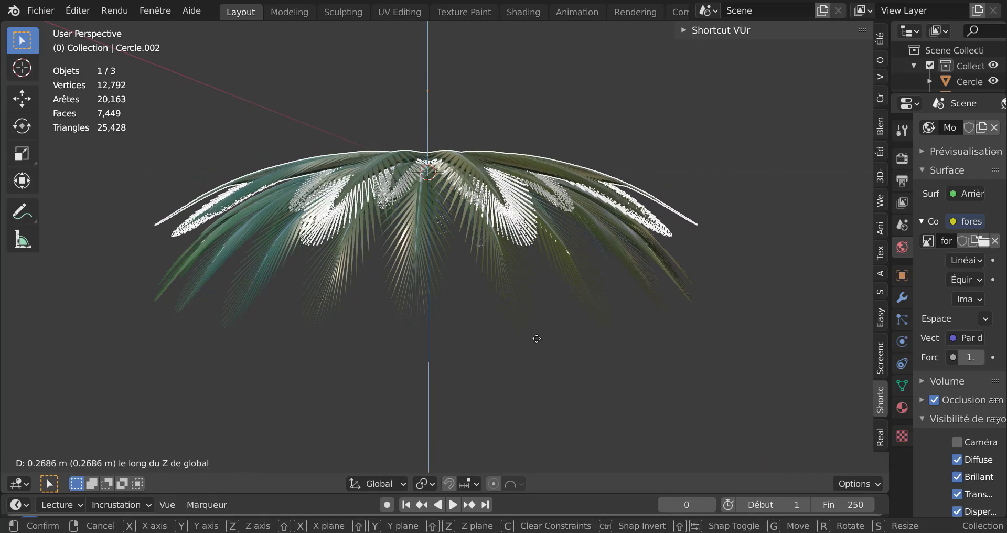
left_click(536, 338)
key("Tab")
key("Tab")
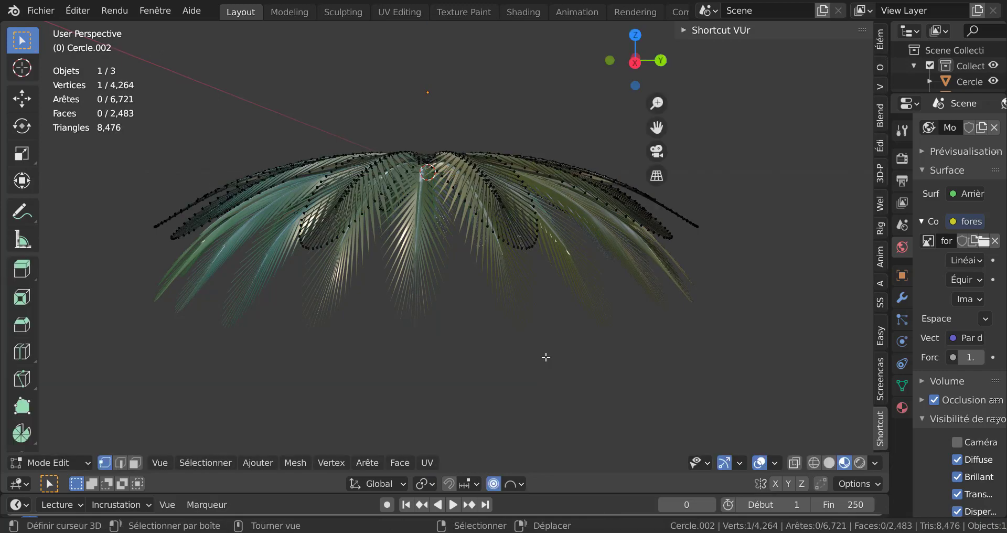
mouse_move(546, 355)
middle_mouse_down()
mouse_move(539, 337)
mouse_move(509, 338)
mouse_move(539, 315)
mouse_move(539, 336)
mouse_move(534, 310)
middle_mouse_up()
key("Tab")
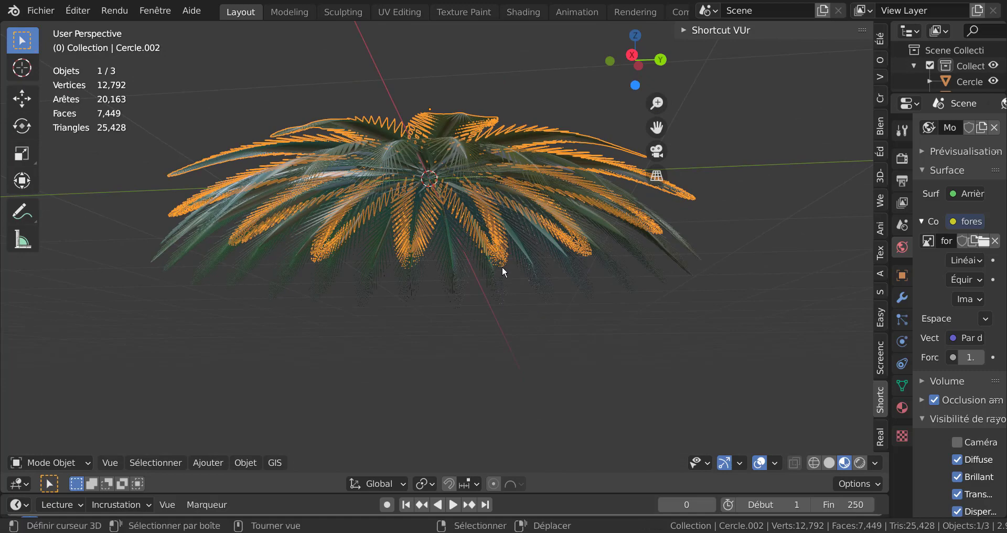
left_click(442, 182)
mouse_move(499, 234)
middle_mouse_down()
mouse_move(528, 375)
mouse_move(513, 308)
mouse_move(514, 354)
mouse_move(521, 347)
middle_mouse_up()
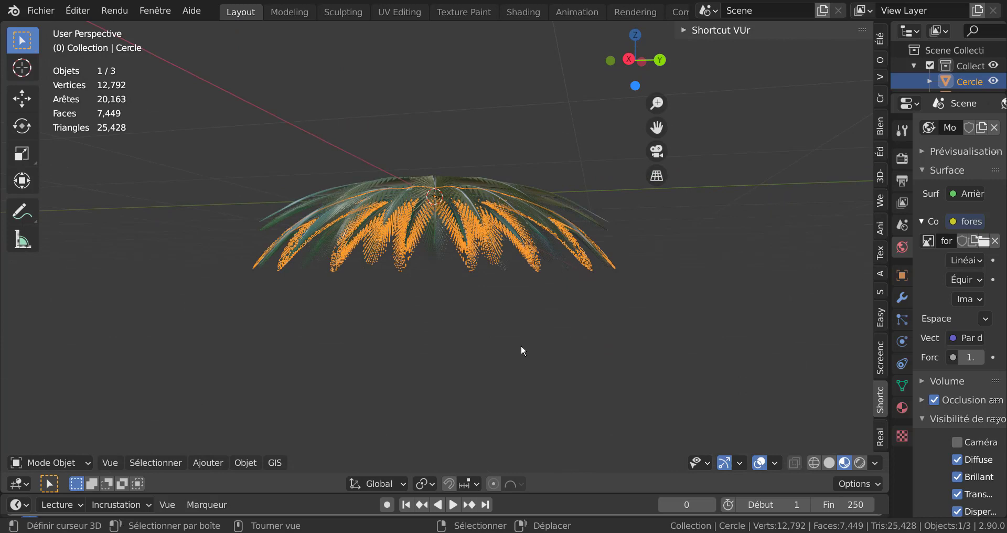
Lower the Cercle crown 0.41 m along Z and isolate it in front view
key("g")
key("z")
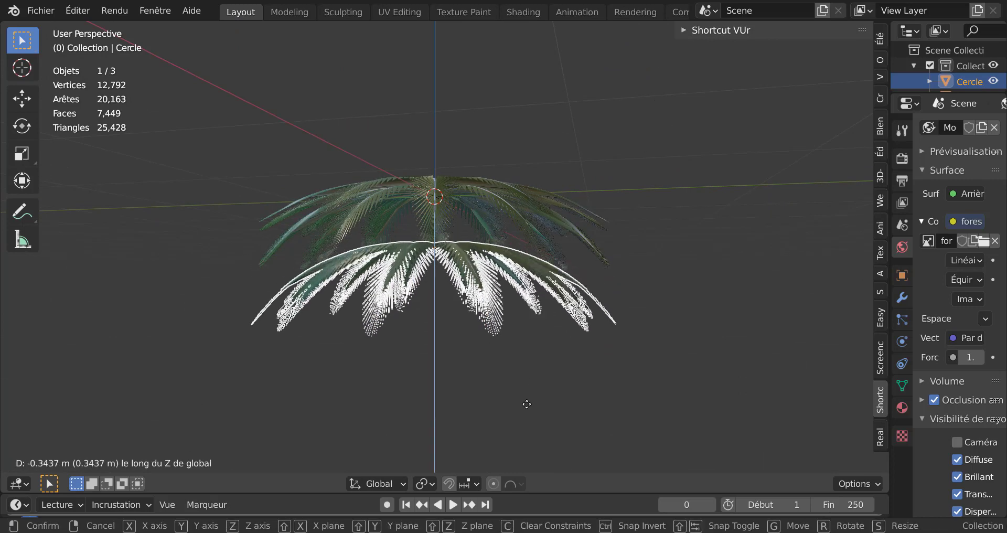
left_click(529, 406)
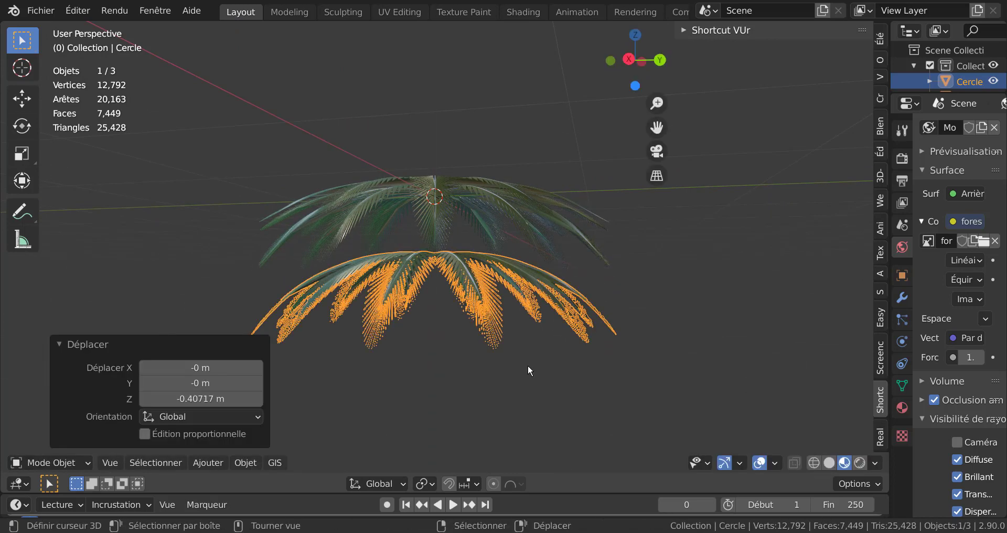
key("KP_Divide")
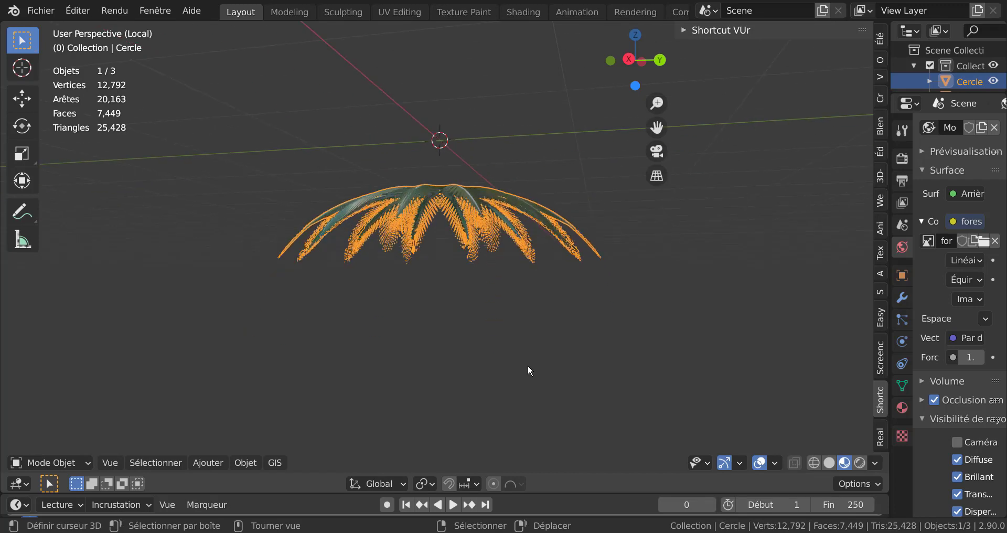
middle_click_drag(527, 354, 545, 394)
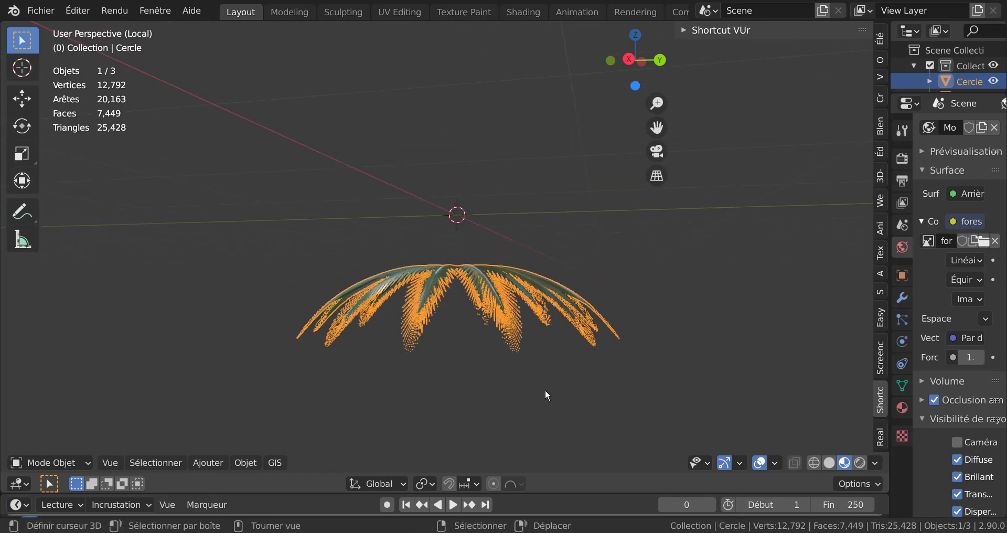
key("KP_1")
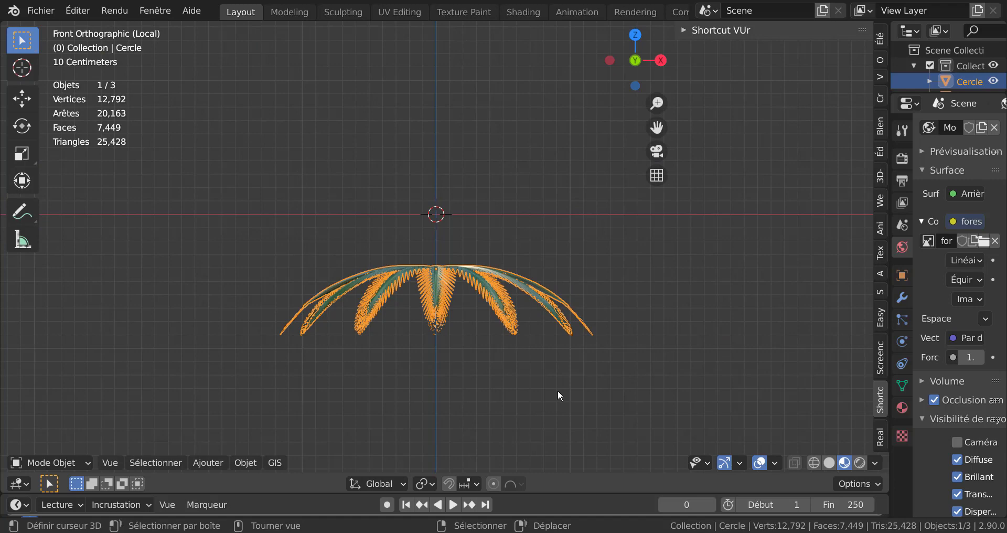
In Edit Mode, raise Cercle's centre vertex 0.57 m along Z with proportional falloff
key("Tab")
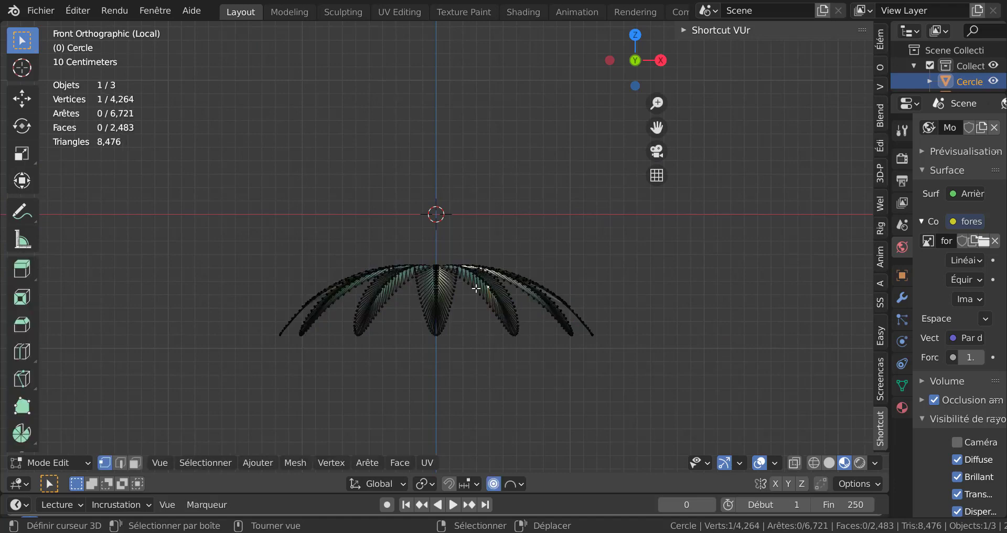
middle_click_drag(477, 285, 475, 396)
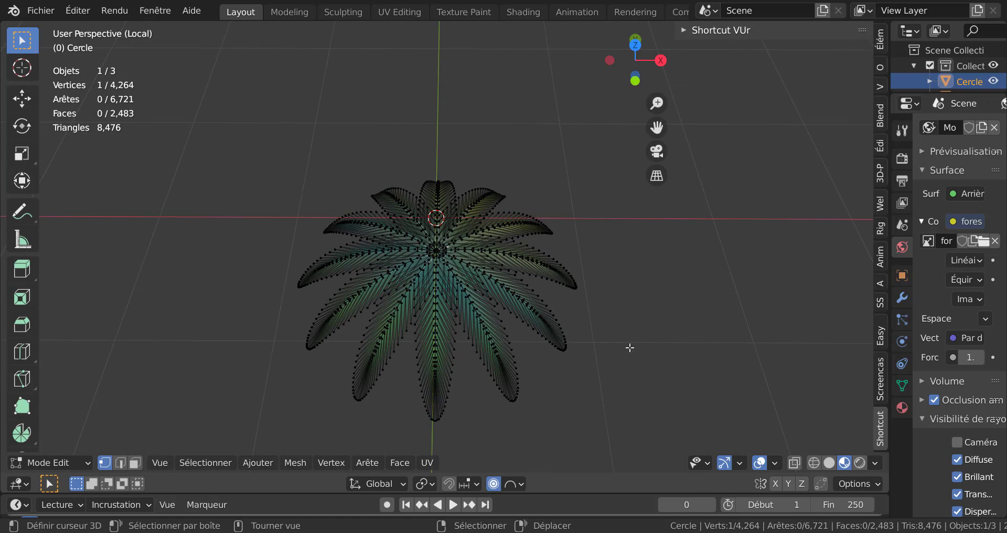
key("KP_1")
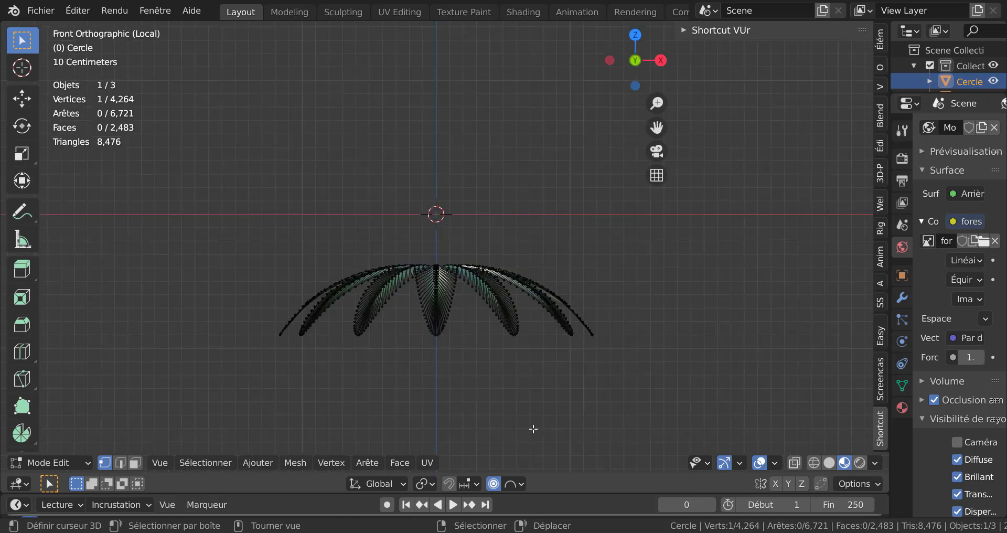
middle_click_drag(534, 429, 536, 356, "shift")
scroll(579, 332, "down", 2)
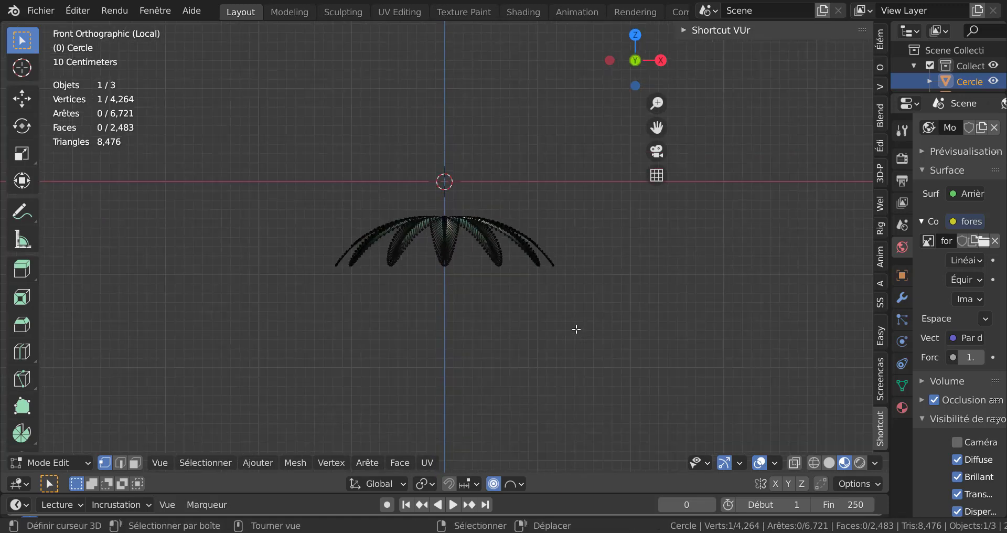
key("g")
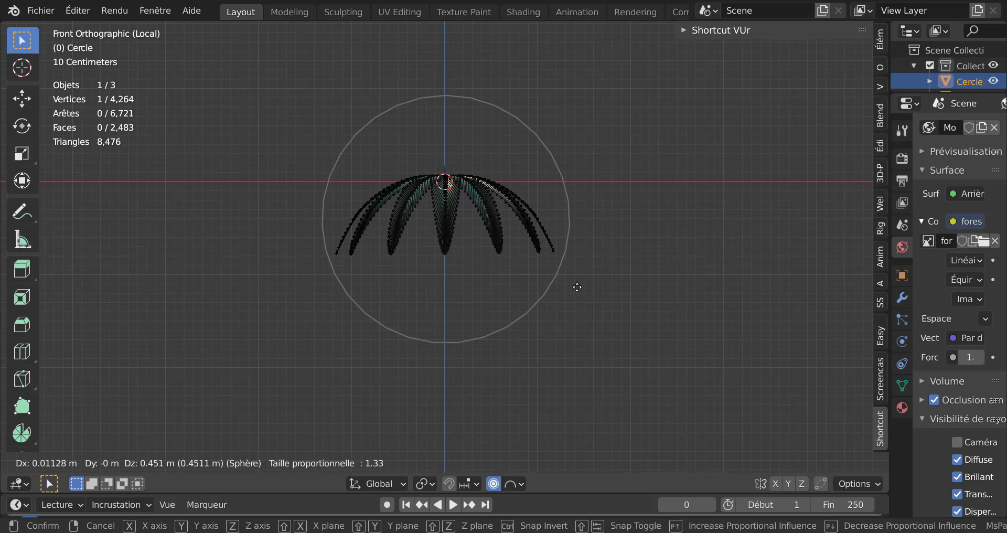
key("z")
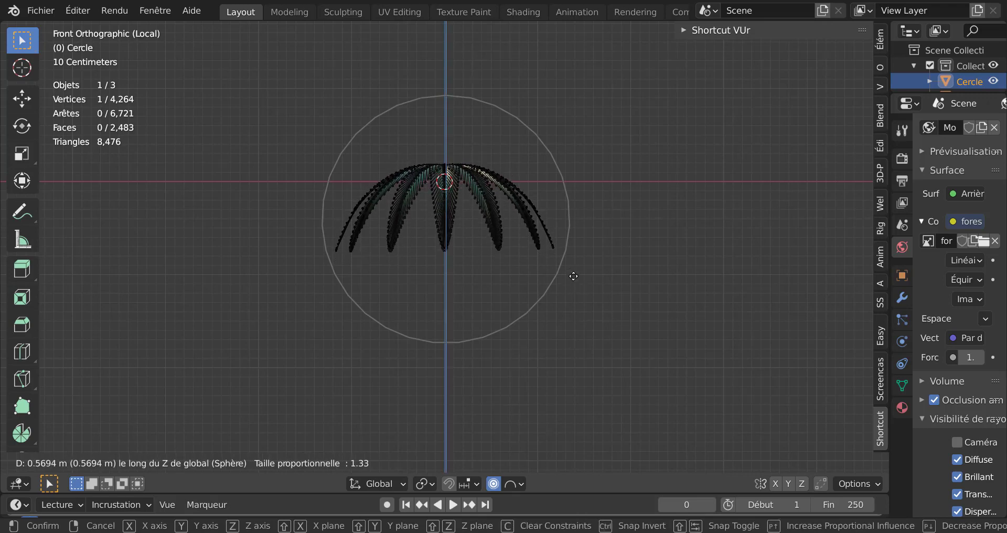
left_click(573, 276)
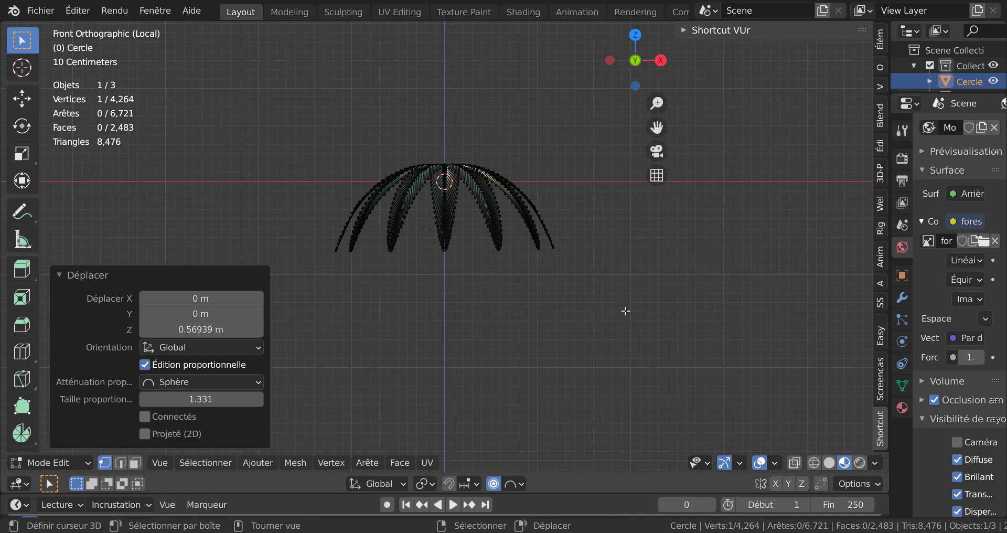
key("Tab")
Leave local view and nudge the selected frond layer along Z
key("KP_Divide")
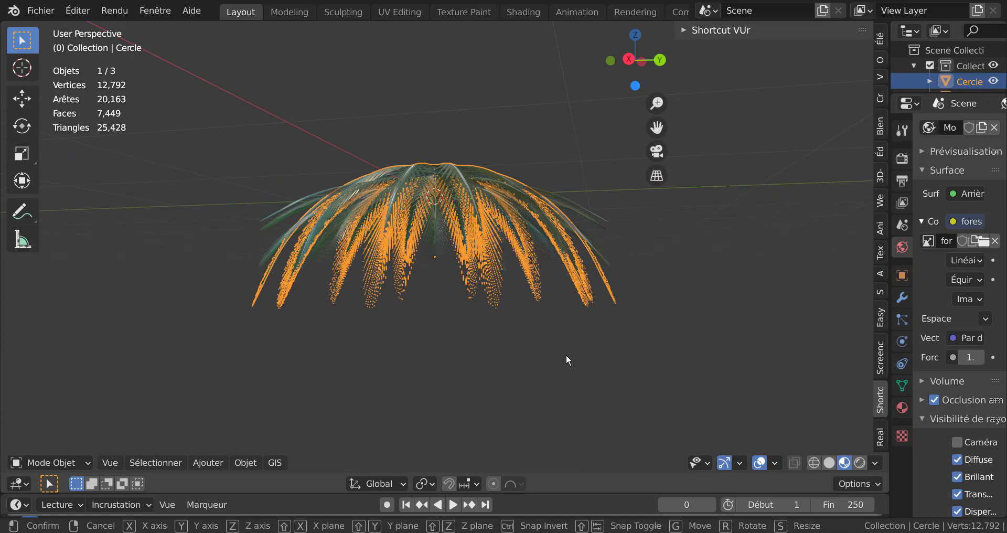
key("g")
key("z")
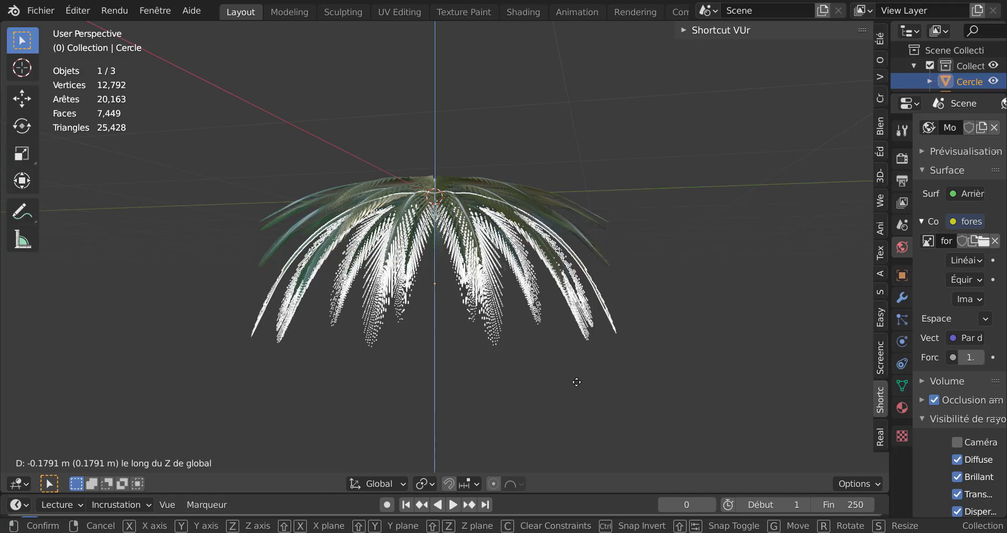
left_click(577, 382)
key("Tab")
mouse_move(580, 376)
middle_mouse_down()
mouse_move(643, 398)
mouse_move(632, 398)
middle_mouse_up()
key("Tab")
Scale the Cercle crown to 0.879, raise it 0.079 m along Z, and deselect it
key("s")
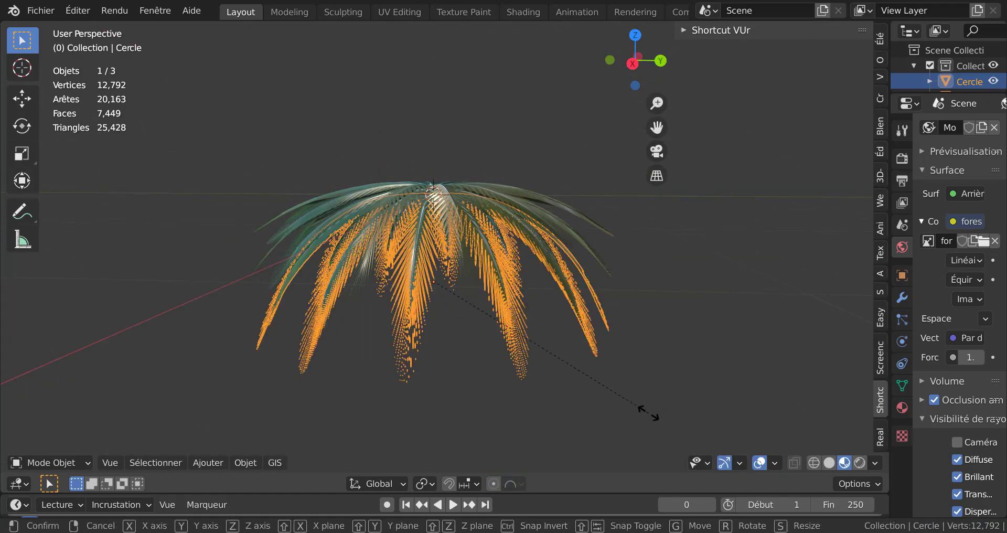
left_click(632, 388)
key("g")
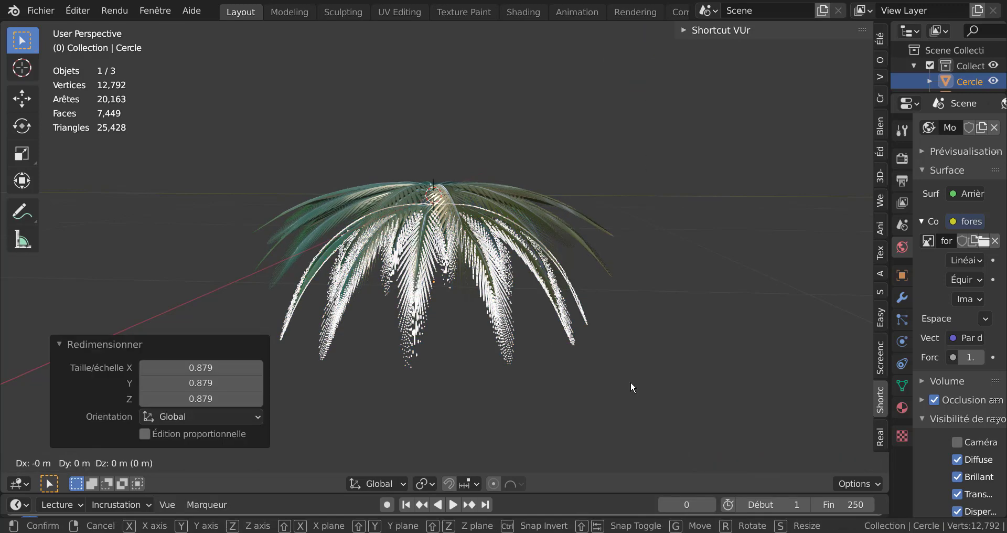
key("z")
left_click(631, 371)
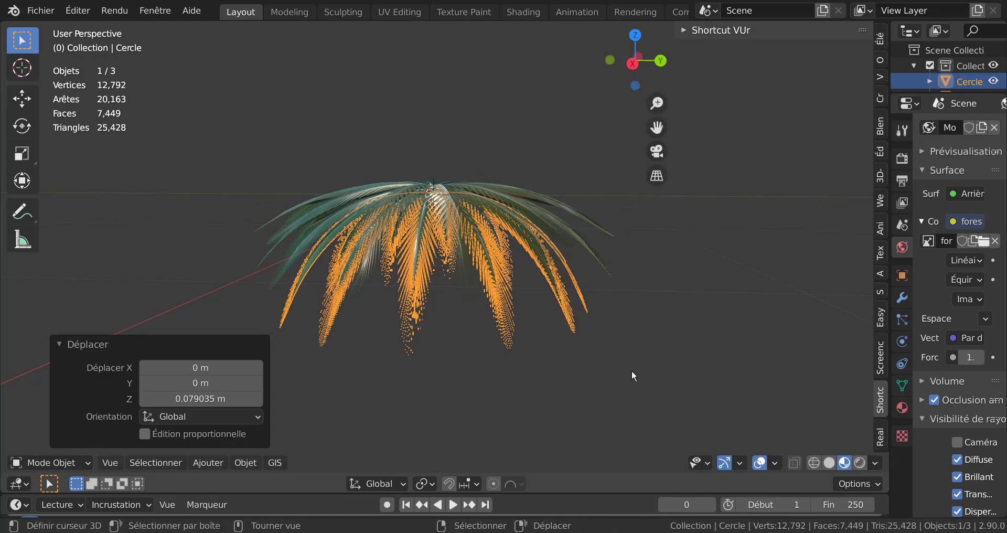
key("Tab")
middle_click_drag(533, 333, 537, 321)
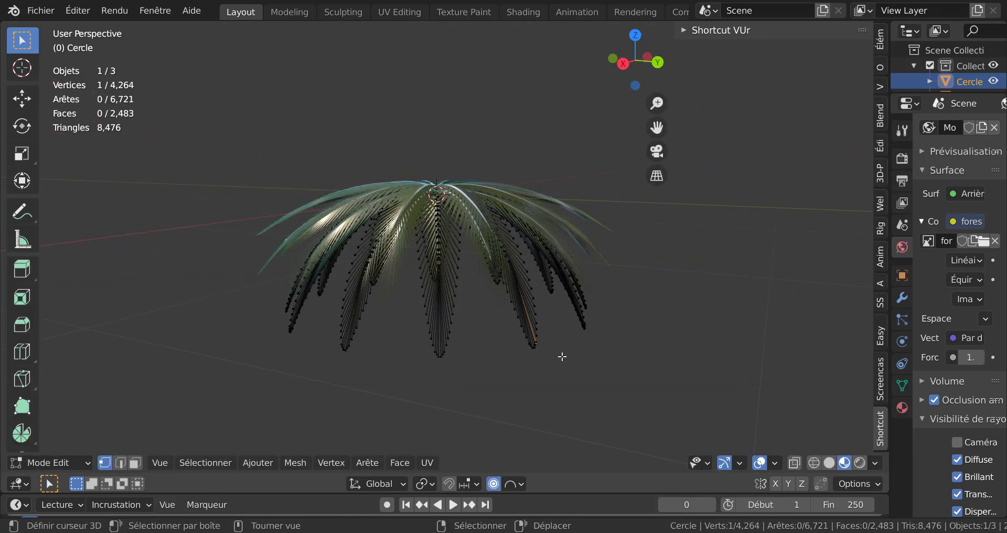
key("Tab")
left_click(617, 376)
mouse_move(671, 358)
middle_mouse_down()
mouse_move(469, 376)
mouse_move(550, 342)
mouse_move(675, 382)
mouse_move(553, 410)
mouse_move(447, 417)
middle_mouse_up()
Switch to Rendered shading, add a camera from a low angle, and view through it
left_click(860, 463)
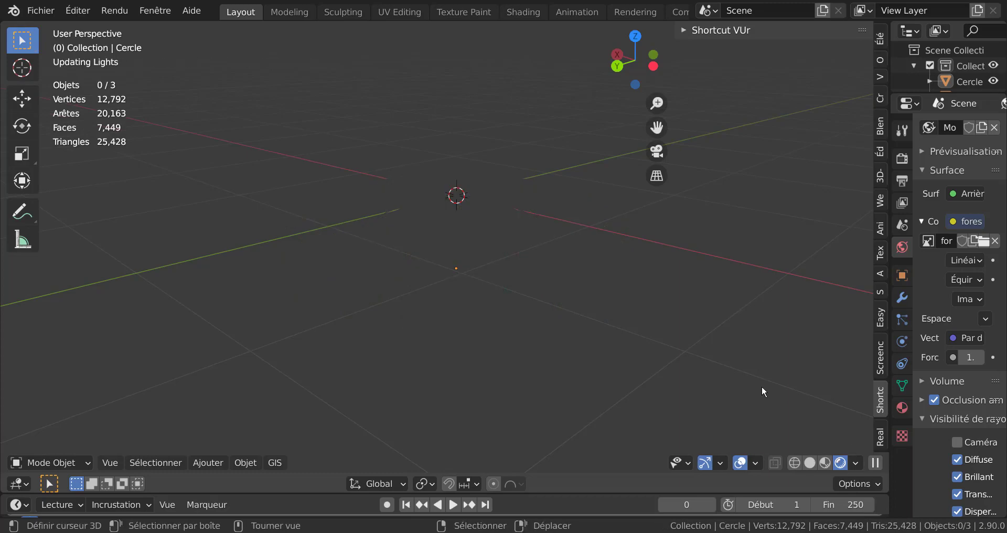
mouse_move(744, 394)
middle_mouse_down()
mouse_move(630, 365)
mouse_move(656, 324)
mouse_move(721, 343)
mouse_move(603, 398)
mouse_move(504, 416)
middle_mouse_up()
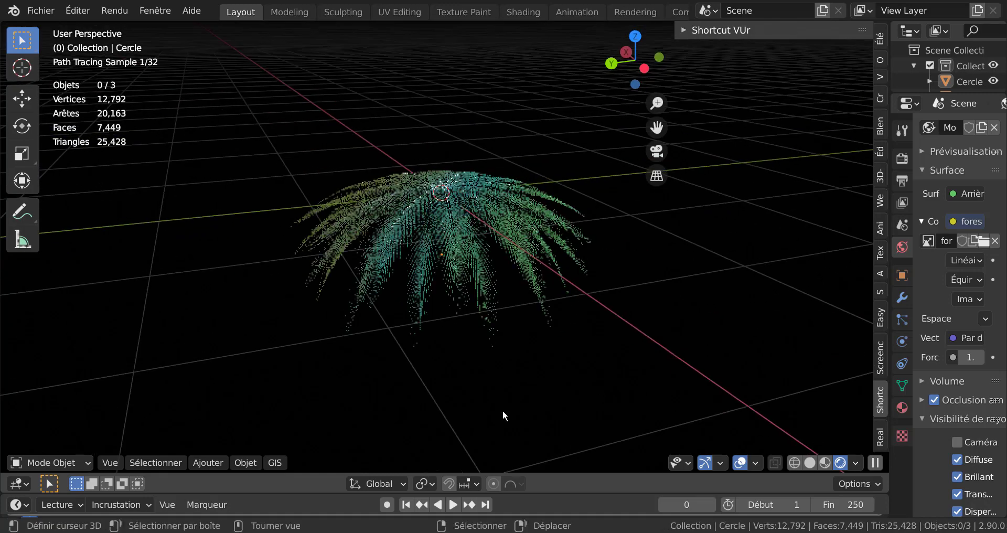
left_click(200, 467)
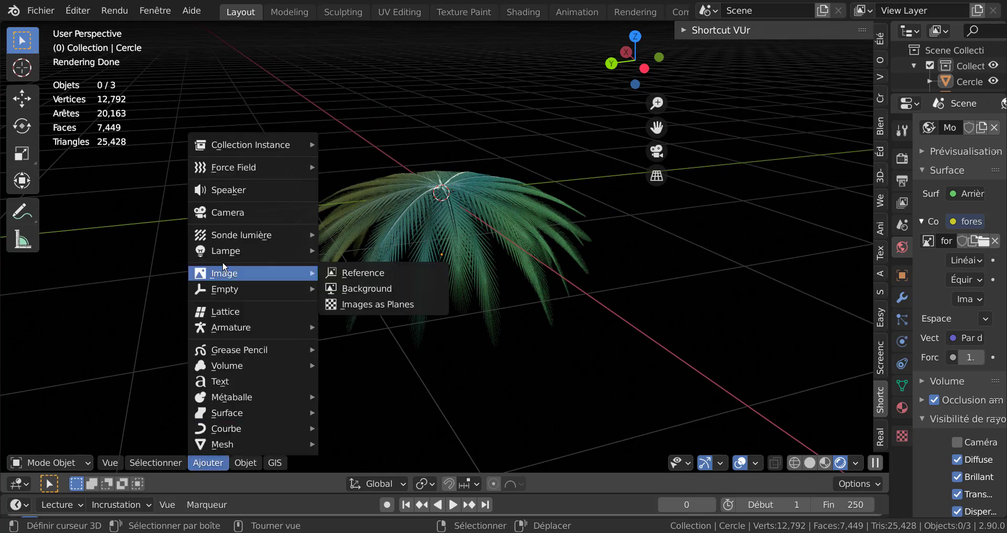
left_click(223, 212)
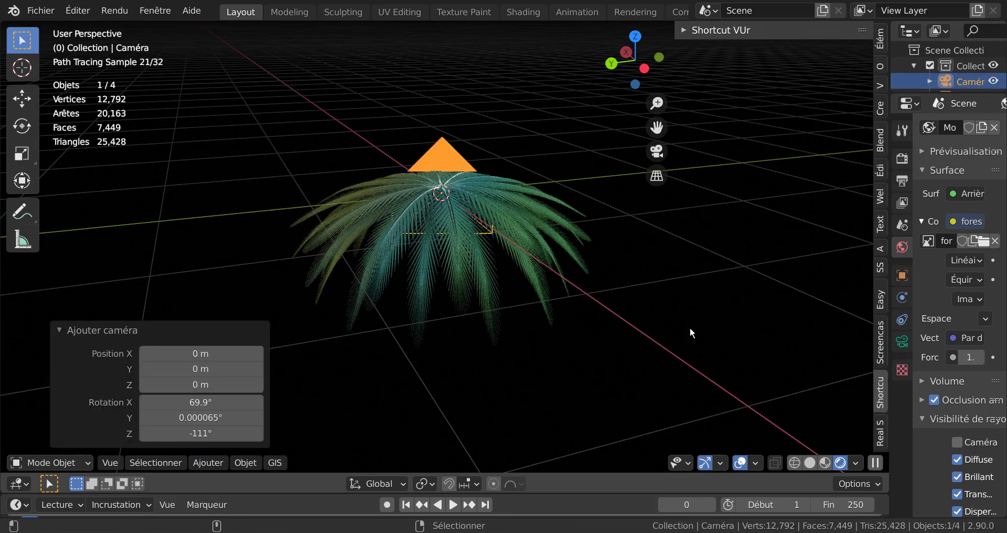
key("ctrl+KP_0")
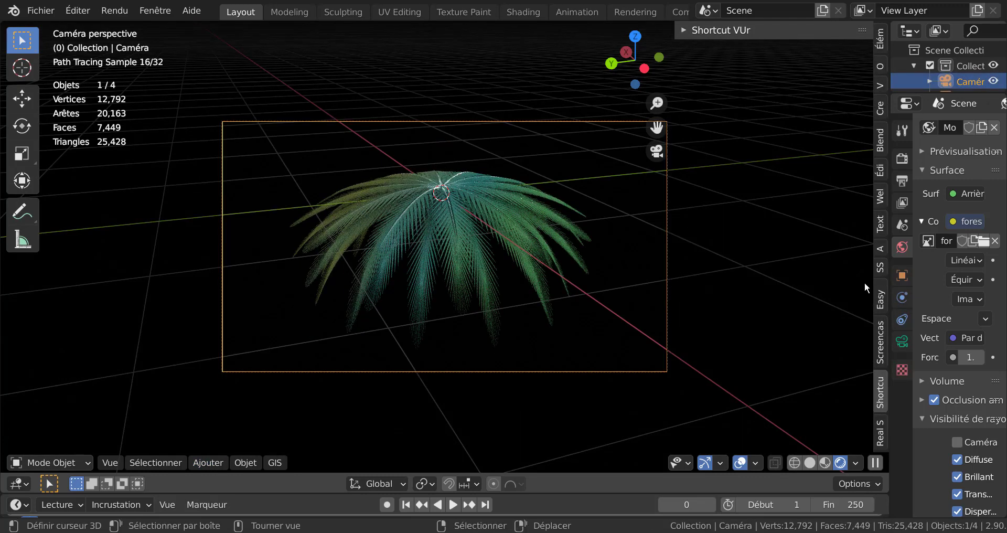
left_click_drag(877, 247, 680, 252)
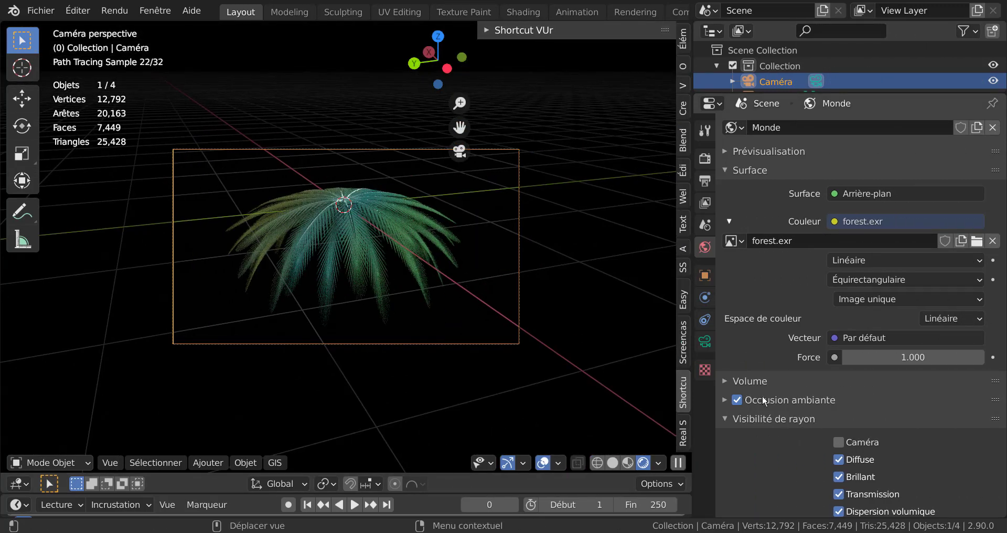
Set the camera focal length to 68 mm and shift the camera to frame the palm
left_click(704, 341)
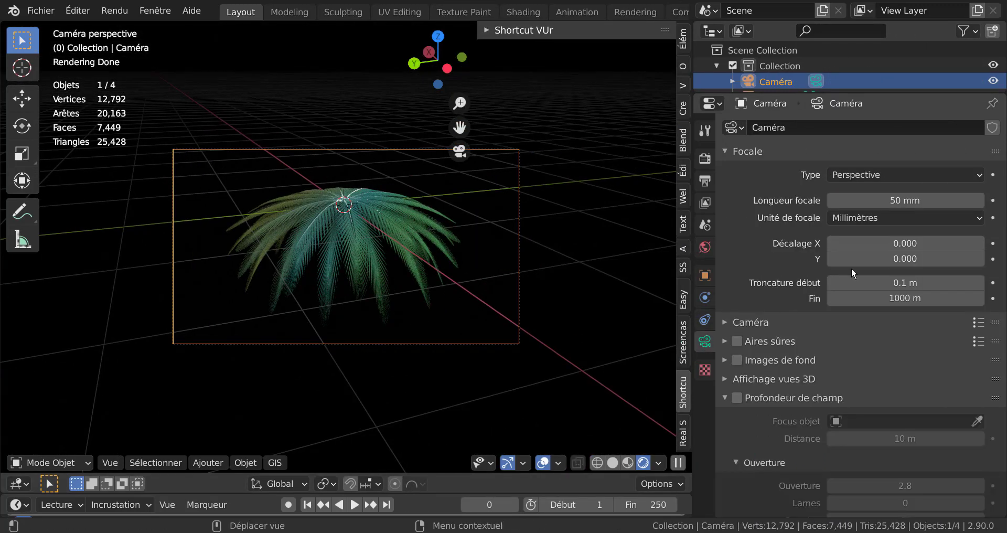
mouse_move(892, 200)
left_mouse_down()
mouse_move(939, 201)
mouse_move(926, 201)
left_mouse_up()
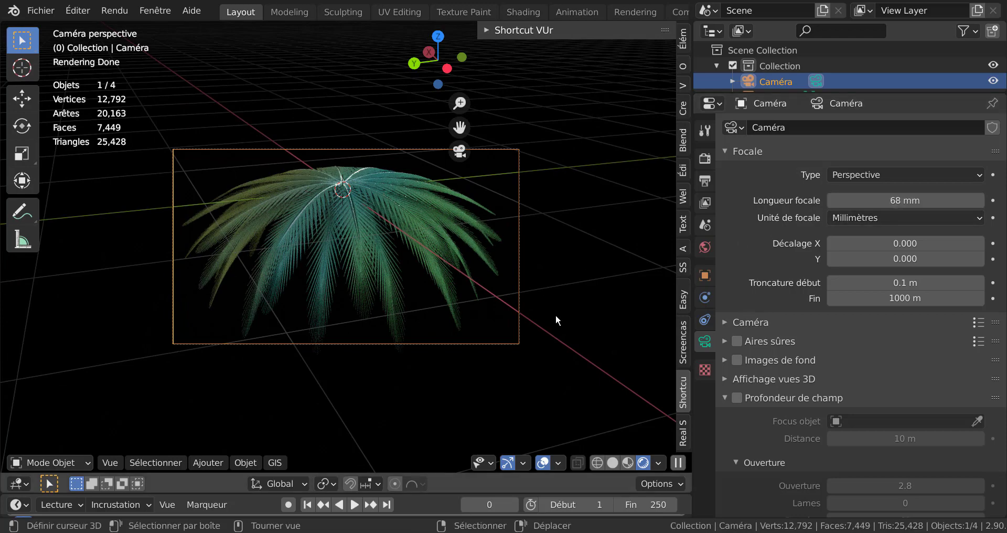
key("g")
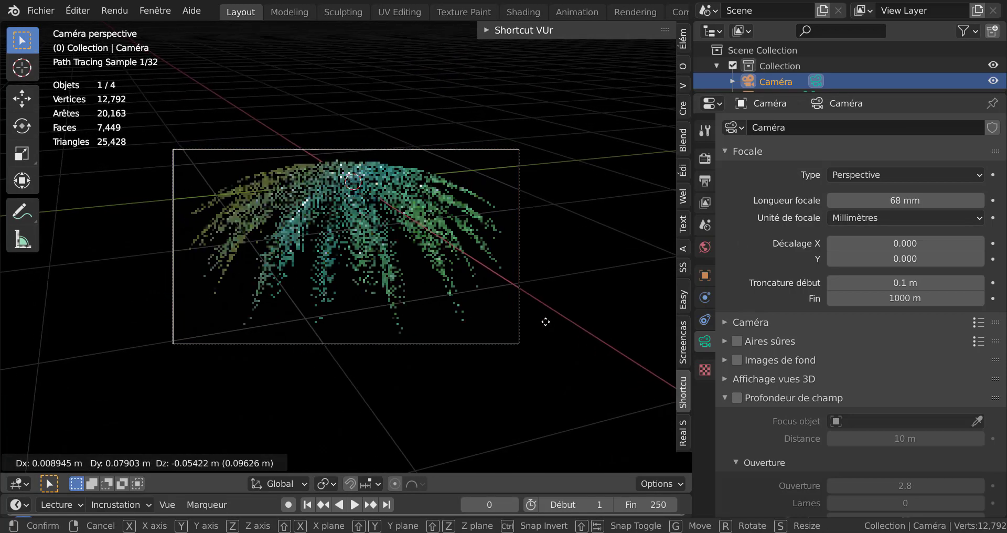
left_click(545, 322)
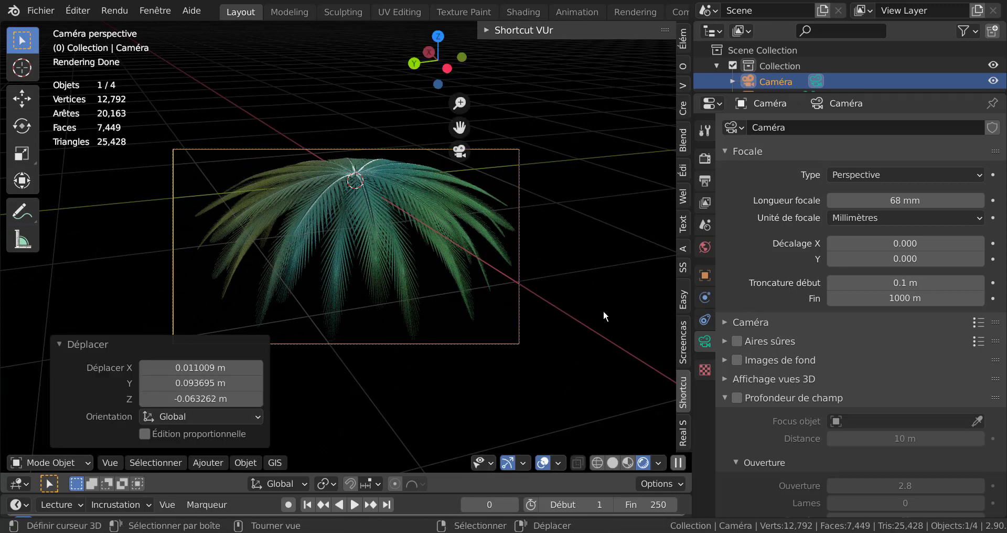
Enable Cycles denoising: NLM for final renders and OpenImageDenoise for the 3D viewport
left_click(701, 156)
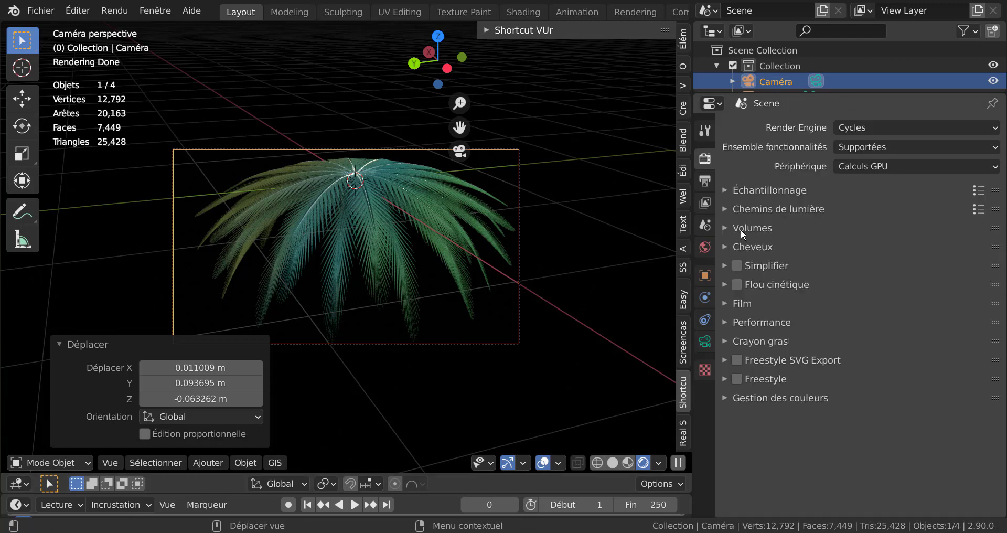
left_click(727, 191)
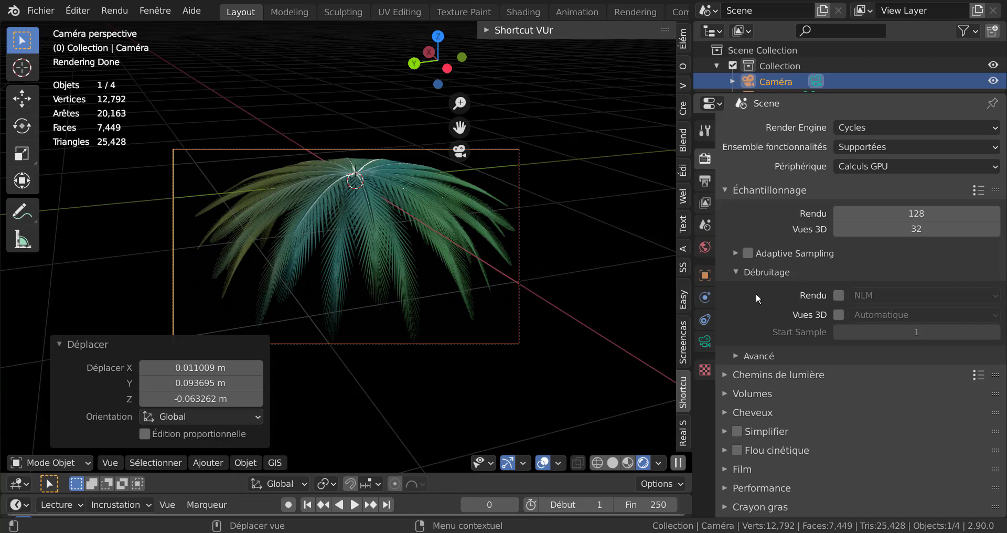
left_click(837, 291)
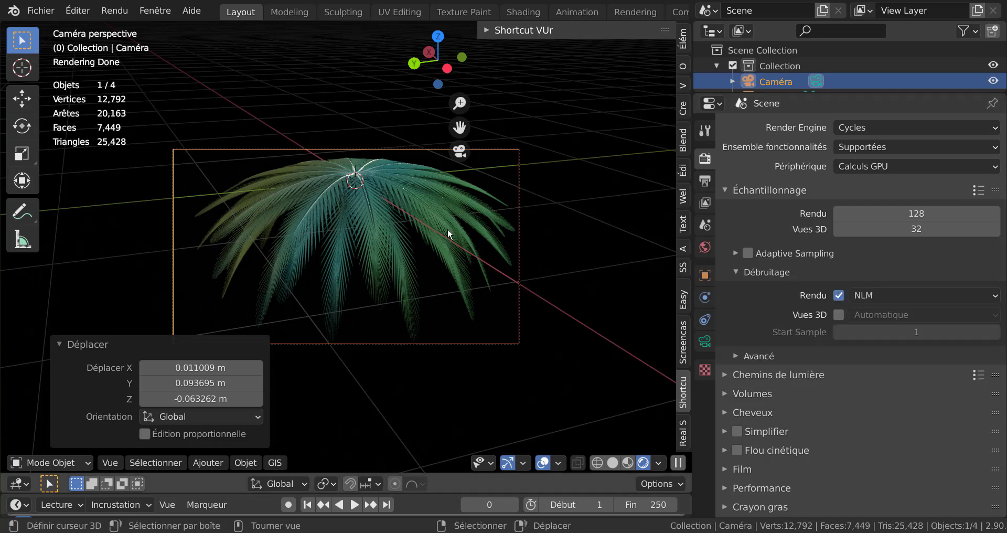
left_click(839, 315)
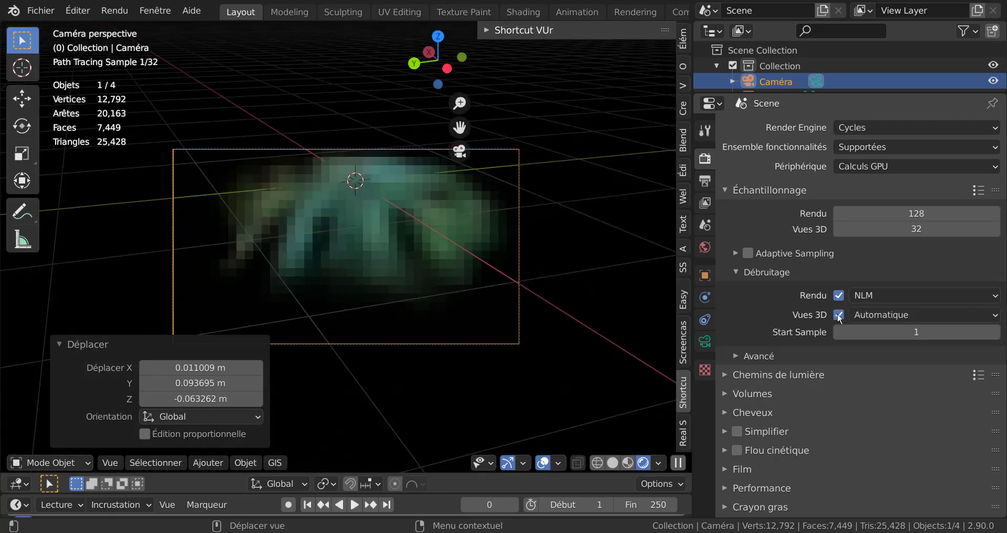
left_click(892, 314)
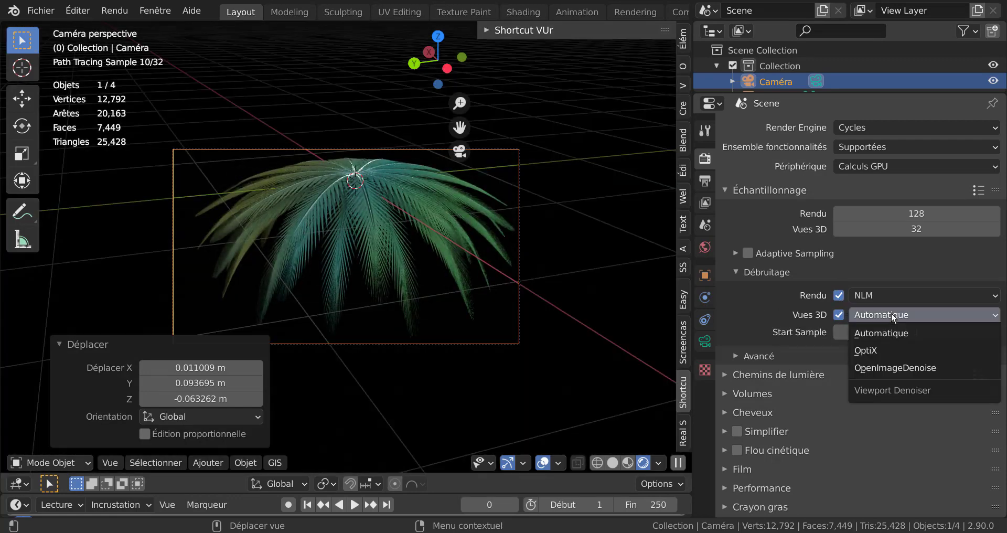
left_click(895, 371)
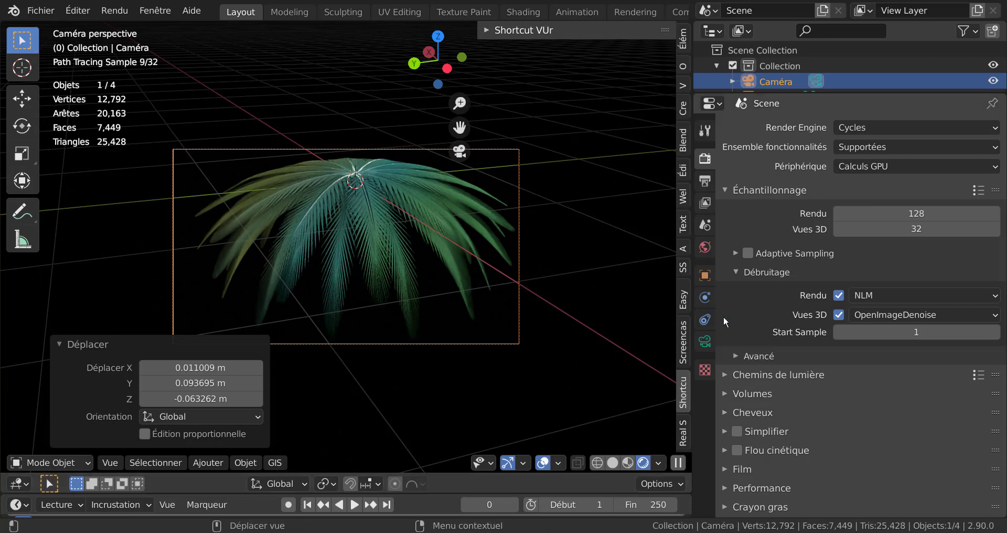
Raise the world background strength to 2 in World properties
left_click(704, 246)
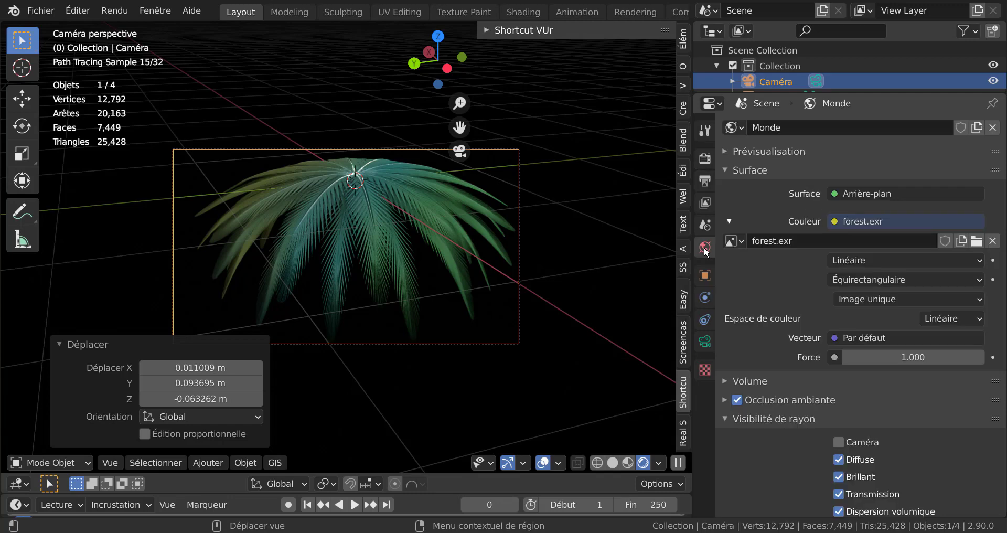
mouse_move(913, 357)
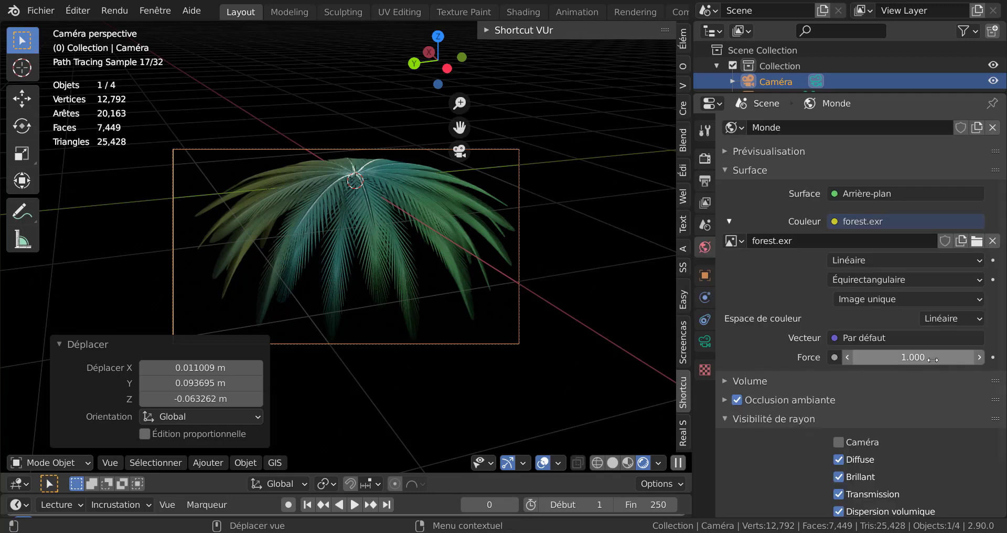
left_click(933, 359)
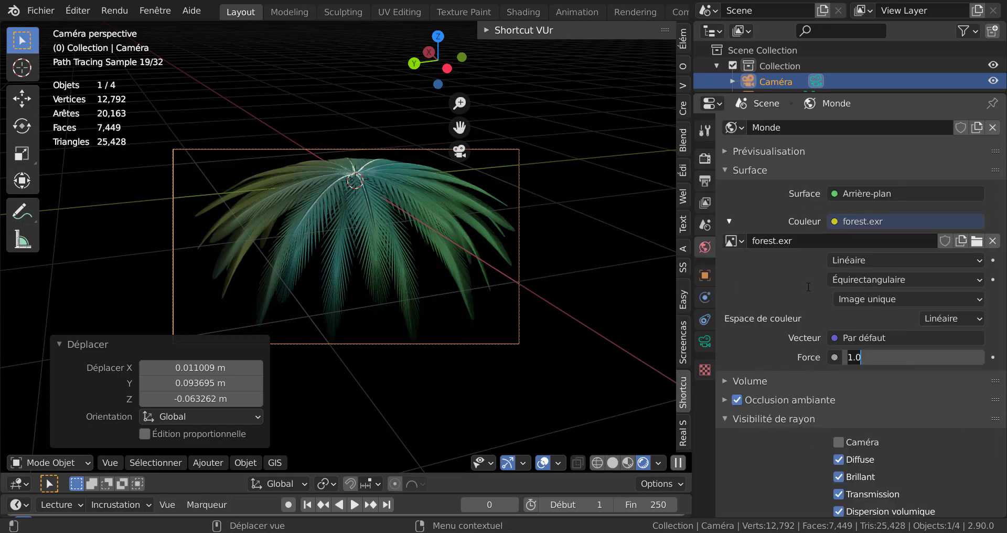
type("2")
key("Return")
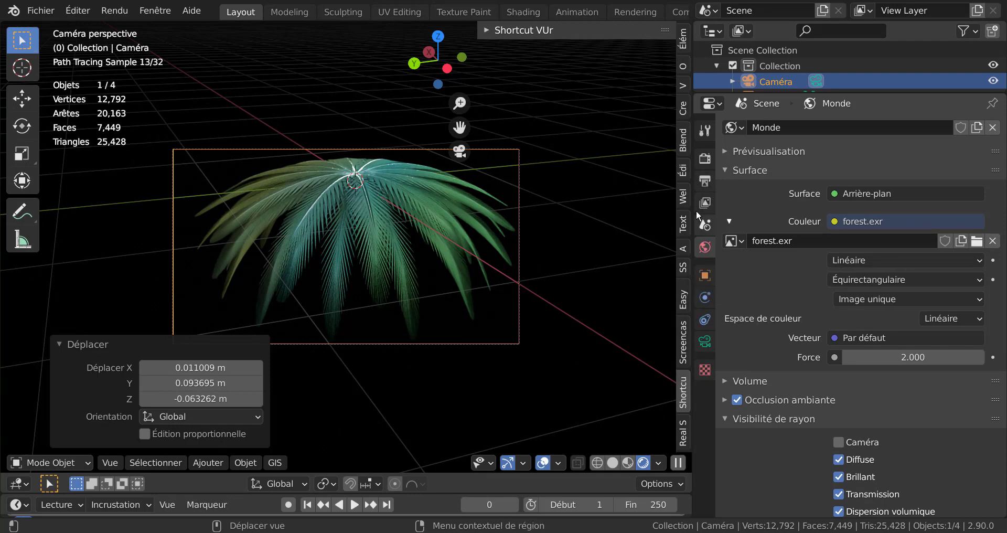
Toggle viewport denoising off and on, then set its denoiser to Automatique
left_click(704, 158)
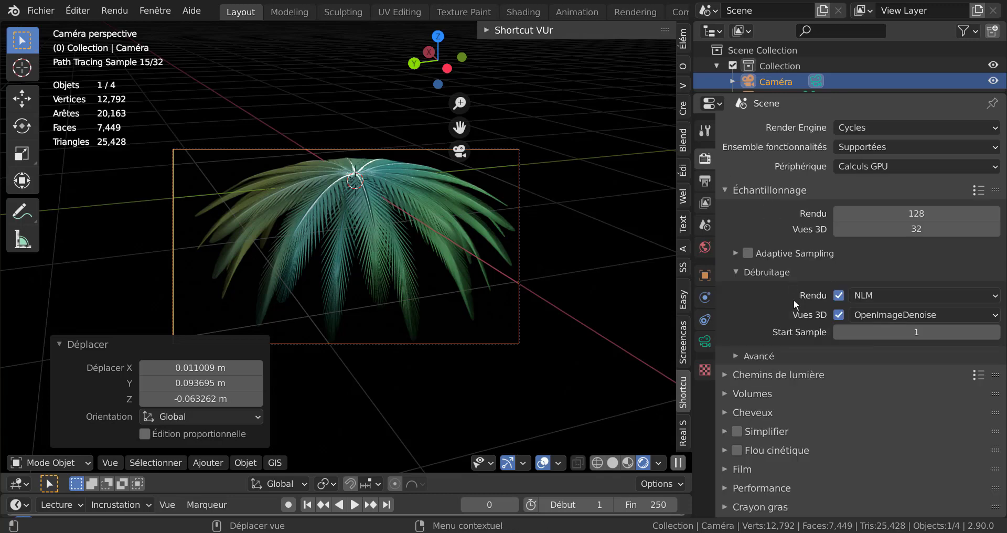
left_click(839, 315)
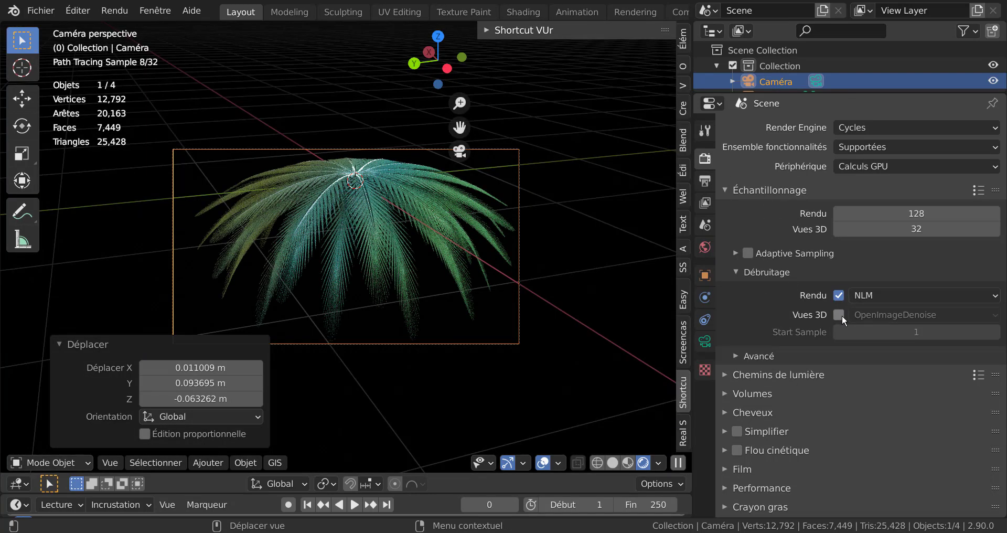
left_click(877, 314)
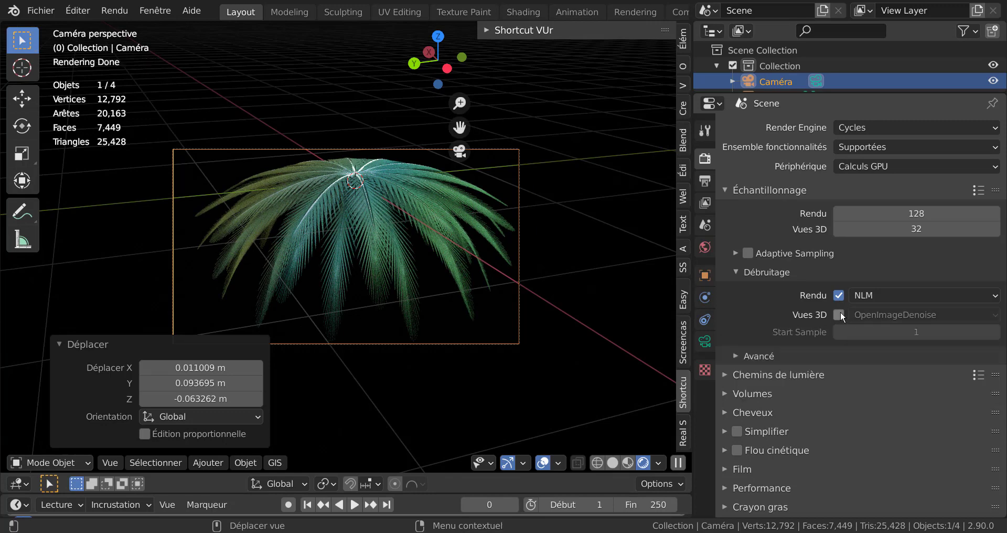
left_click(839, 315)
left_click(879, 315)
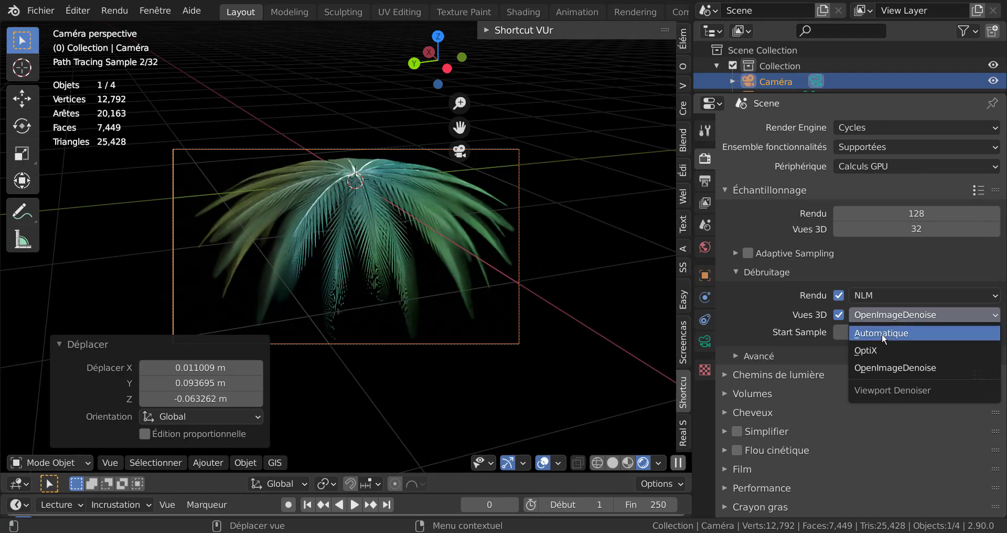
left_click(883, 333)
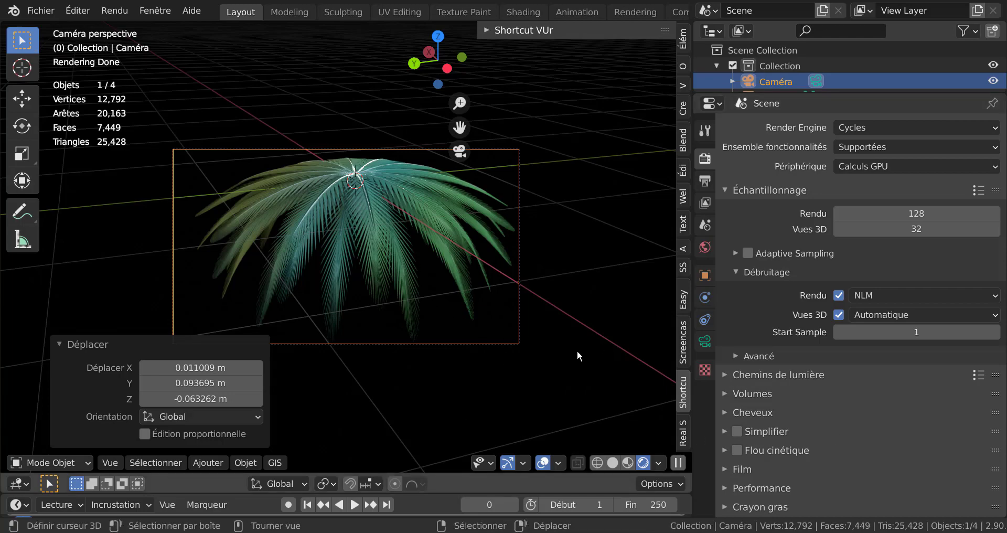
Render the final 128-sample Cycles image from the camera and zoom the Render Result to inspect it
key("F12")
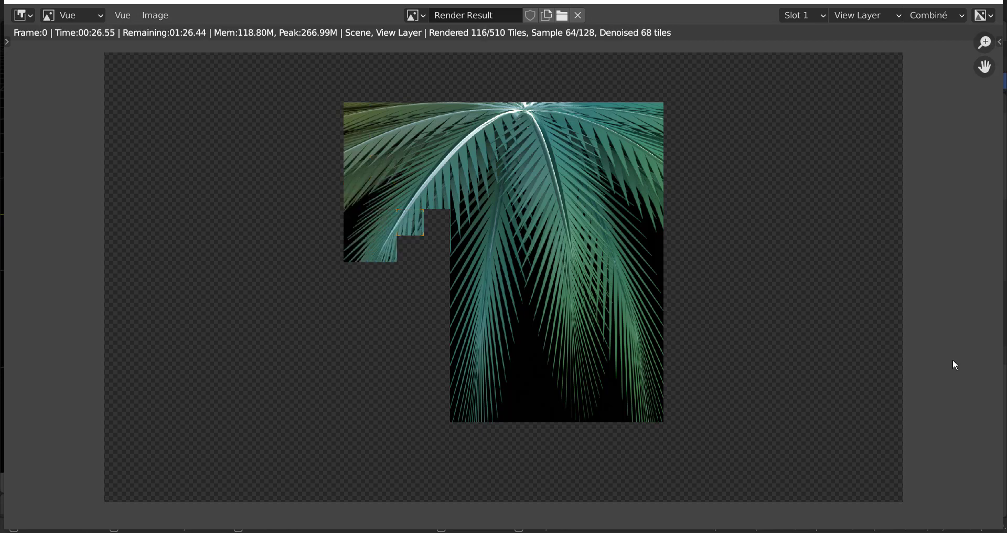
scroll(995, 396, "down", 1)
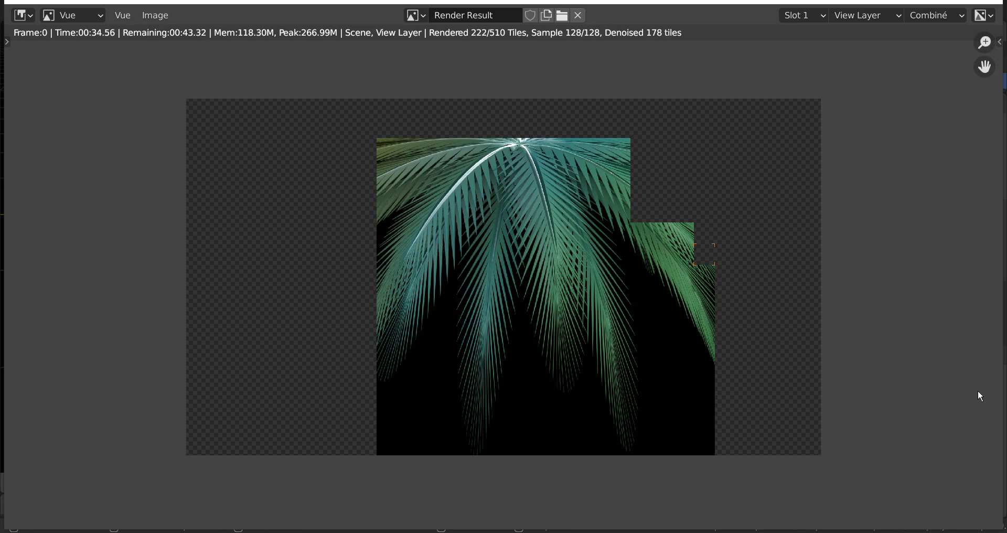
scroll(978, 392, "down", 1)
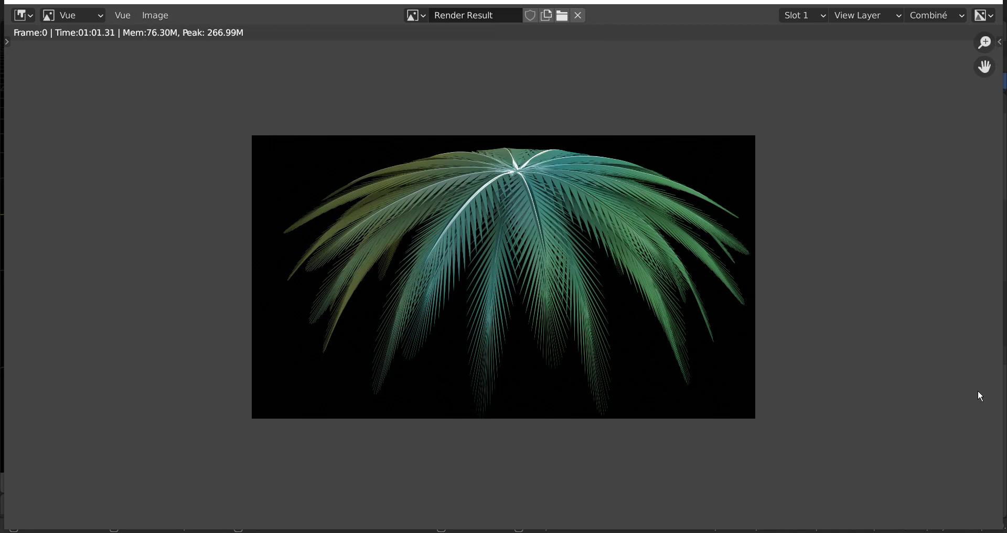
scroll(920, 399, "up", 2)
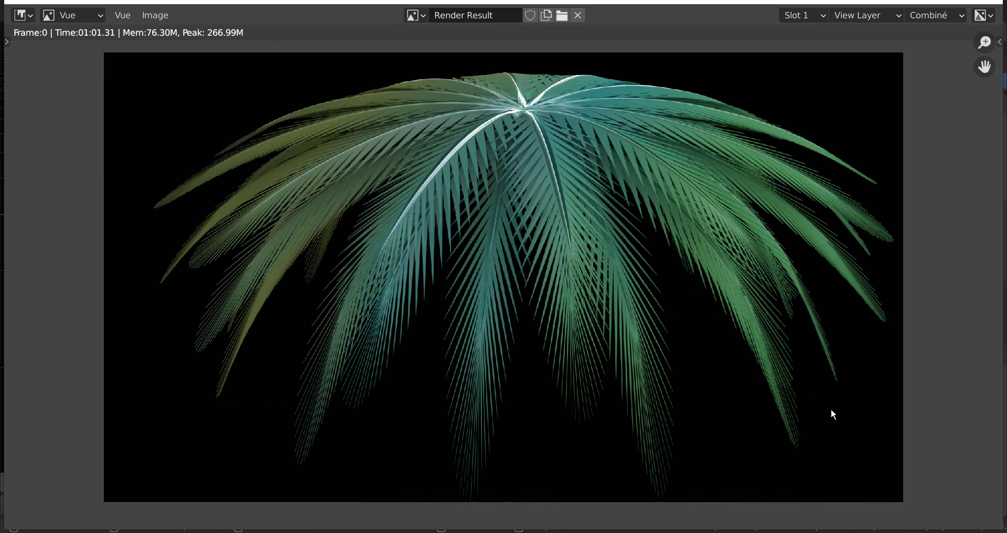